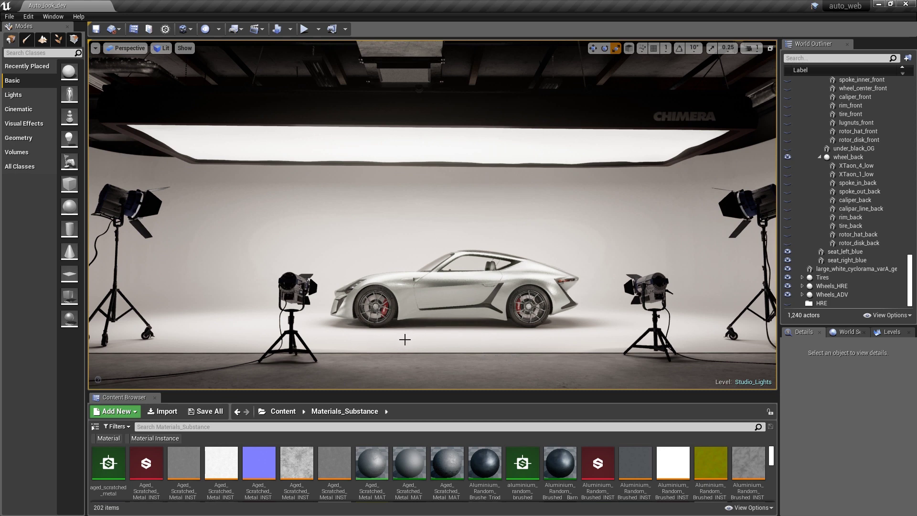
Examine the silver car in the photo studio, from the wide overview to a close side profile
{"action": "middle_click_drag", "start_coordinate": [631, 308], "coordinate": [500, 406]}
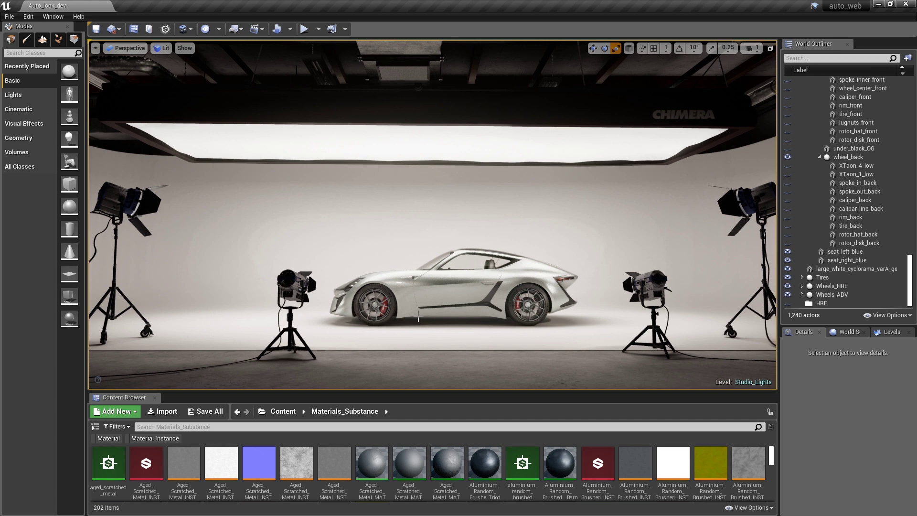
{"action": "middle_click_drag", "start_coordinate": [419, 324], "coordinate": [482, 339]}
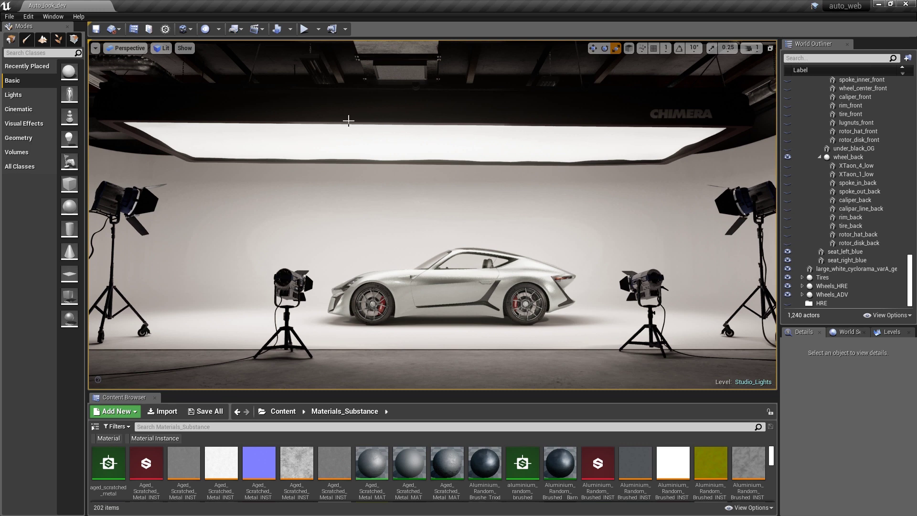
{"action": "right_click_drag", "start_coordinate": [370, 335], "coordinate": [371, 341]}
{"action": "right_click_drag", "start_coordinate": [472, 337], "coordinate": [478, 377]}
{"action": "scroll", "coordinate": [475, 340], "scroll_direction": "up", "scroll_amount": 3}
{"action": "right_click_drag", "start_coordinate": [474, 340], "coordinate": [490, 270]}
{"action": "key", "text": "w"}
{"action": "key", "text": "s"}
{"action": "key", "text": "w"}
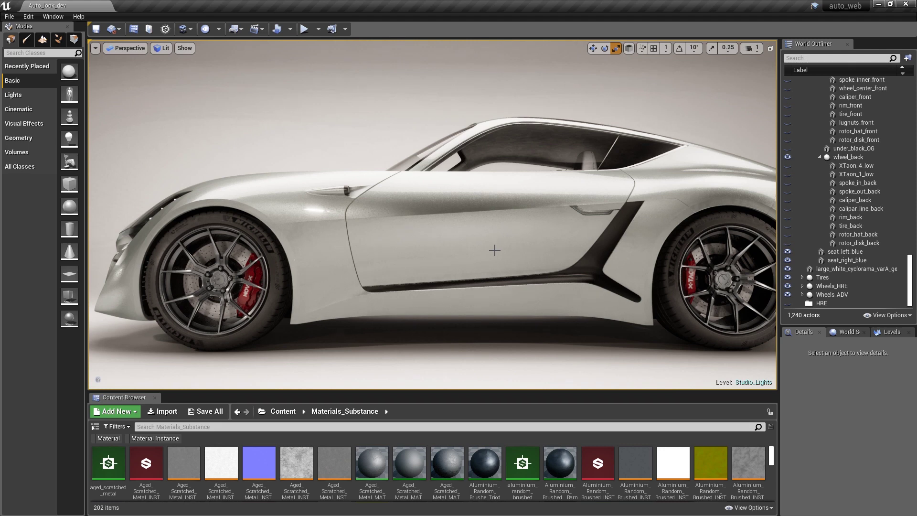
{"action": "middle_click_drag", "start_coordinate": [509, 248], "coordinate": [645, 19]}
{"action": "left_click_drag", "start_coordinate": [564, 239], "coordinate": [557, 319]}
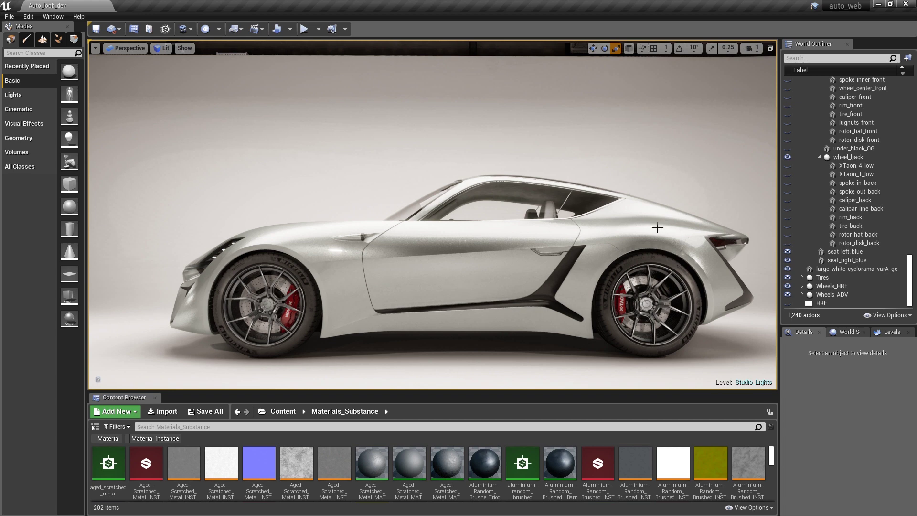
{"action": "right_click_drag", "start_coordinate": [426, 252], "coordinate": [433, 254]}
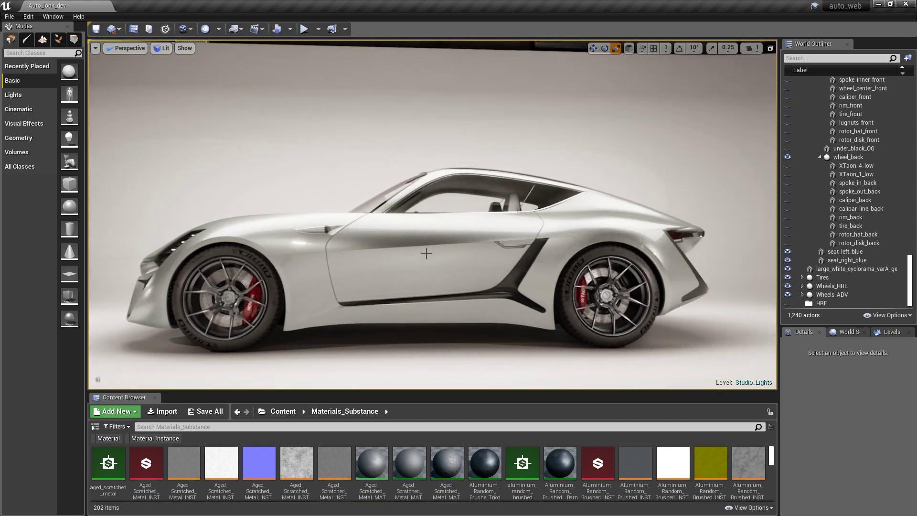
View the car through CineCameraActor_30mm and inspect the paint around the rear wheel arch
{"action": "left_click", "coordinate": [117, 50]}
{"action": "left_click", "coordinate": [175, 188]}
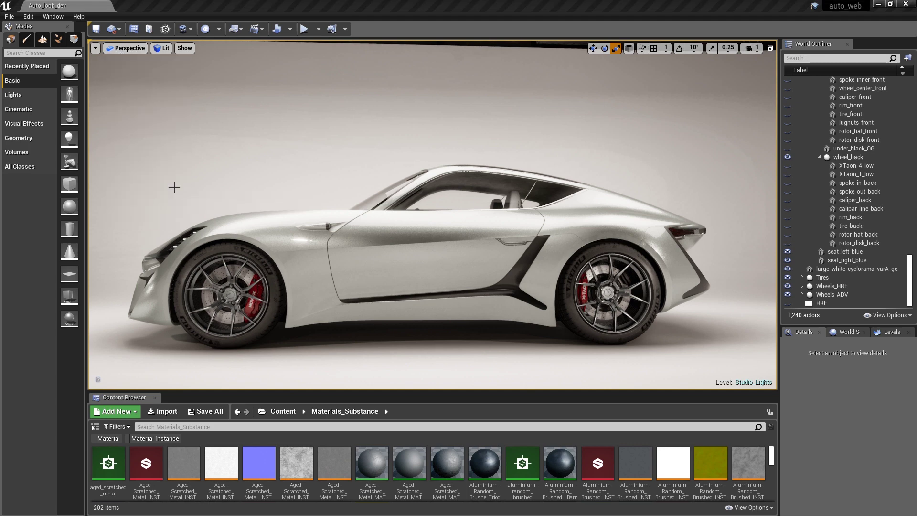
{"action": "right_click_drag", "start_coordinate": [471, 301], "coordinate": [456, 311]}
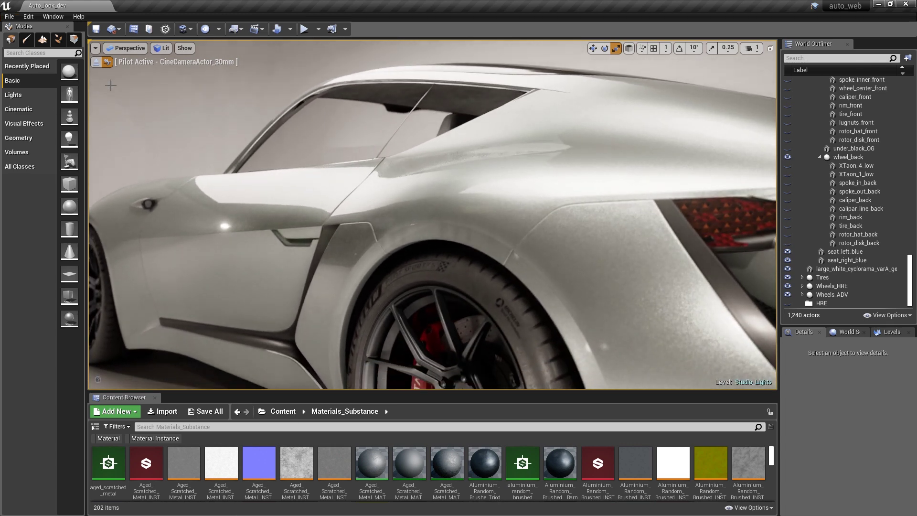
View the car through CineCameraActor_back and inspect reflections on the rear bodywork from several angles
{"action": "left_click", "coordinate": [127, 49]}
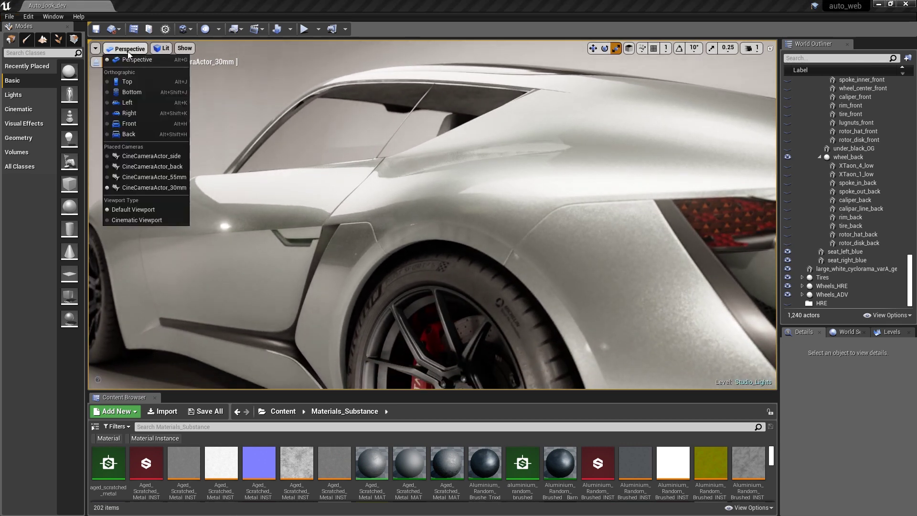
{"action": "left_click", "coordinate": [168, 169]}
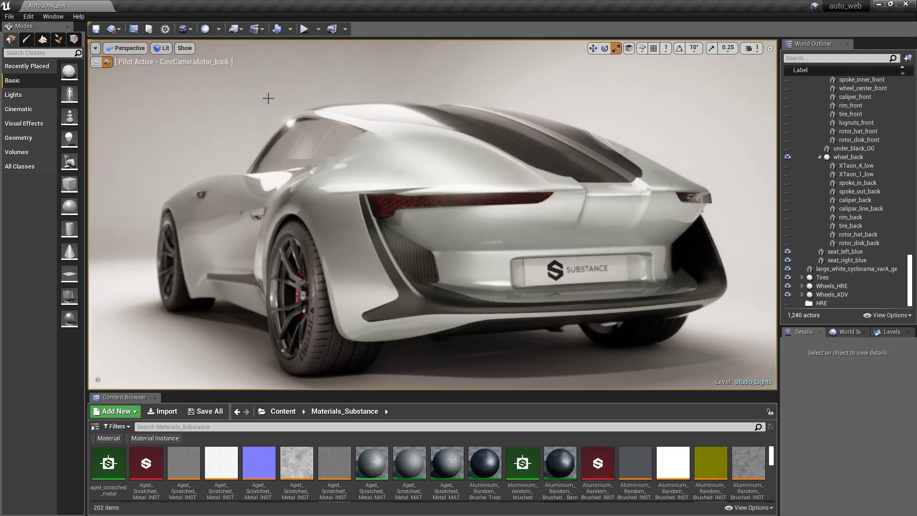
{"action": "middle_click_drag", "start_coordinate": [404, 250], "coordinate": [850, 141]}
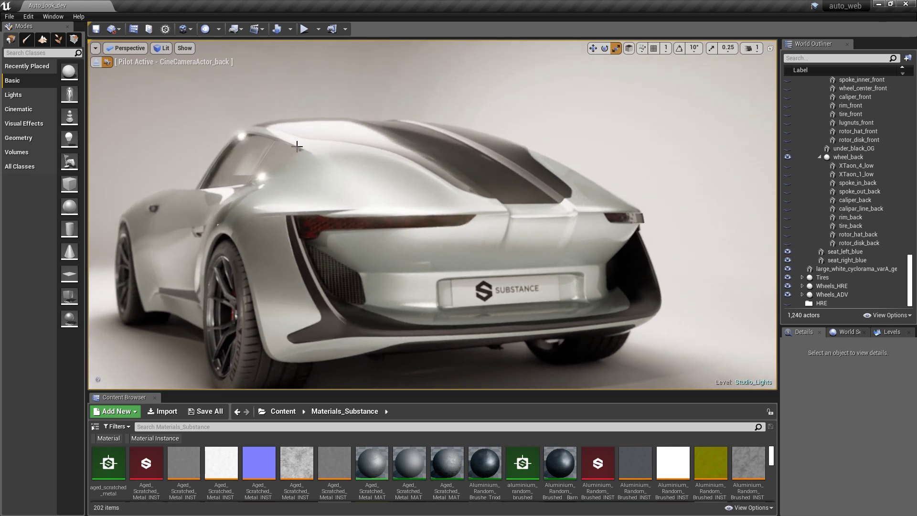
{"action": "middle_click_drag", "start_coordinate": [258, 176], "coordinate": [2, 361]}
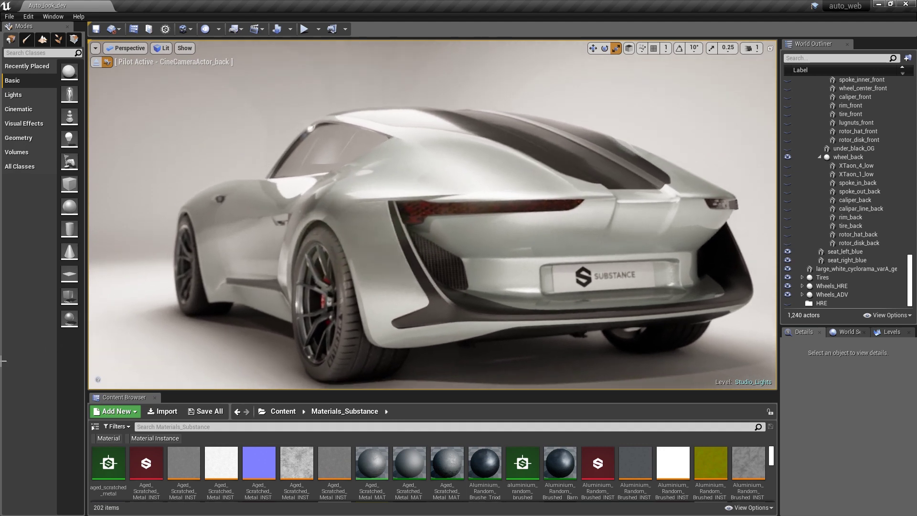
View the car through CineCameraActor_side and examine its flank from the rear wheel to the front fender
{"action": "left_click", "coordinate": [130, 49]}
{"action": "left_click", "coordinate": [168, 156]}
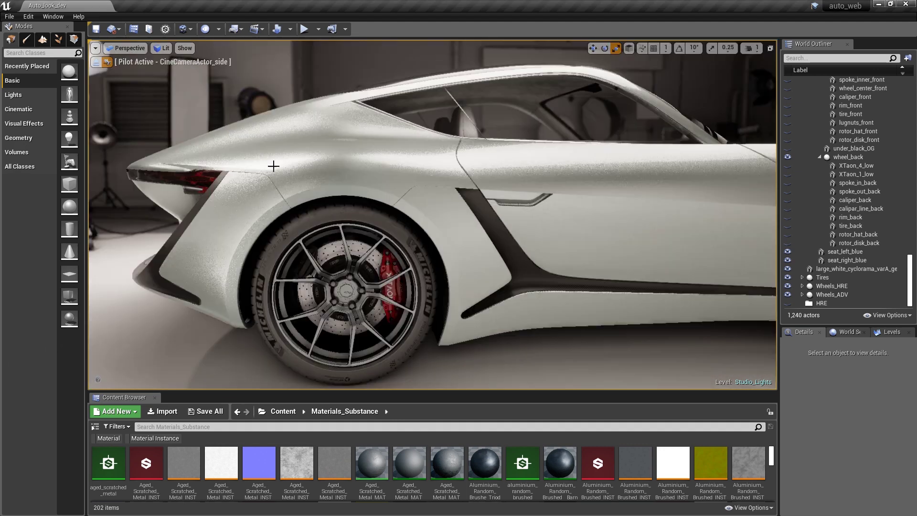
{"action": "middle_click_drag", "start_coordinate": [363, 230], "coordinate": [229, 191]}
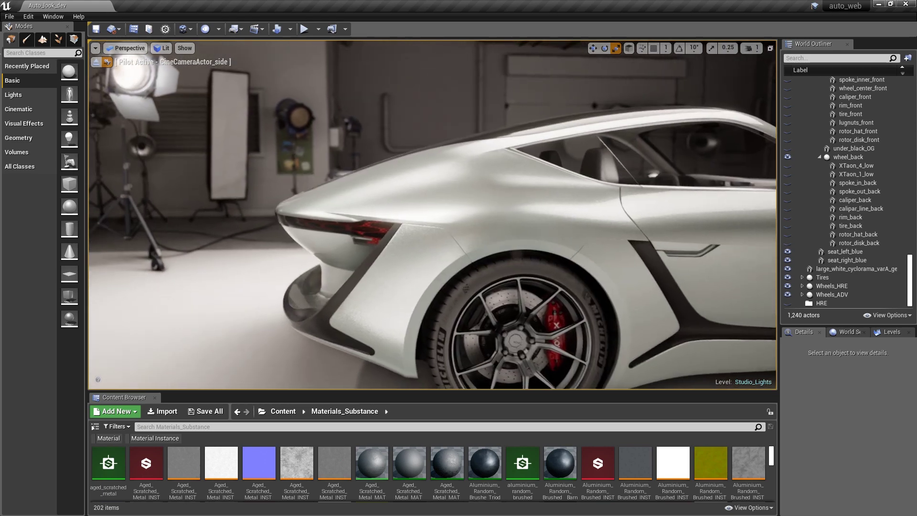
{"action": "middle_click_drag", "start_coordinate": [435, 191], "coordinate": [499, 198]}
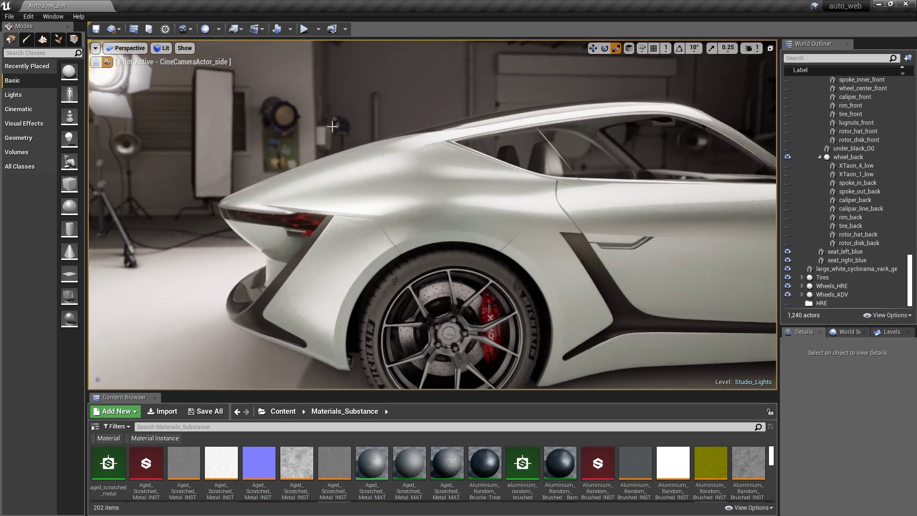
{"action": "middle_click_drag", "start_coordinate": [421, 230], "coordinate": [911, 274]}
{"action": "middle_click_drag", "start_coordinate": [592, 272], "coordinate": [900, 248]}
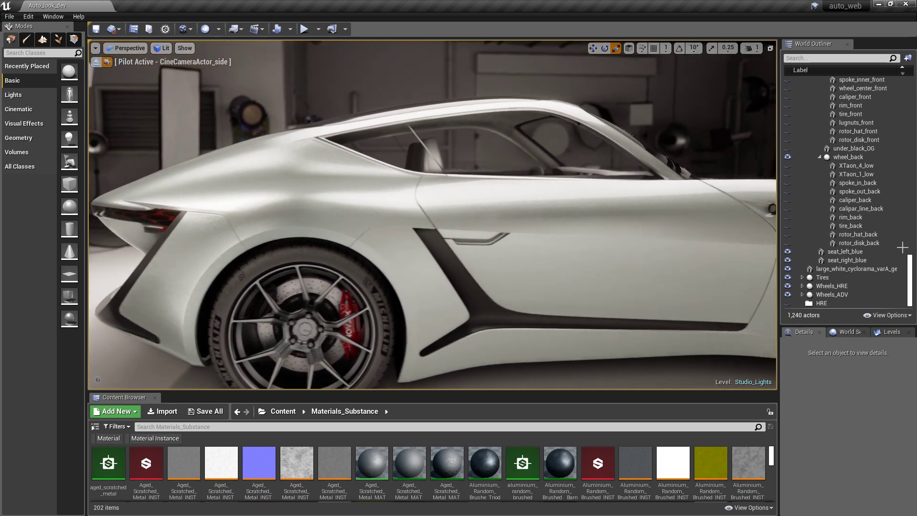
{"action": "middle_click_drag", "start_coordinate": [592, 272], "coordinate": [913, 495]}
{"action": "middle_click_drag", "start_coordinate": [391, 238], "coordinate": [42, 421]}
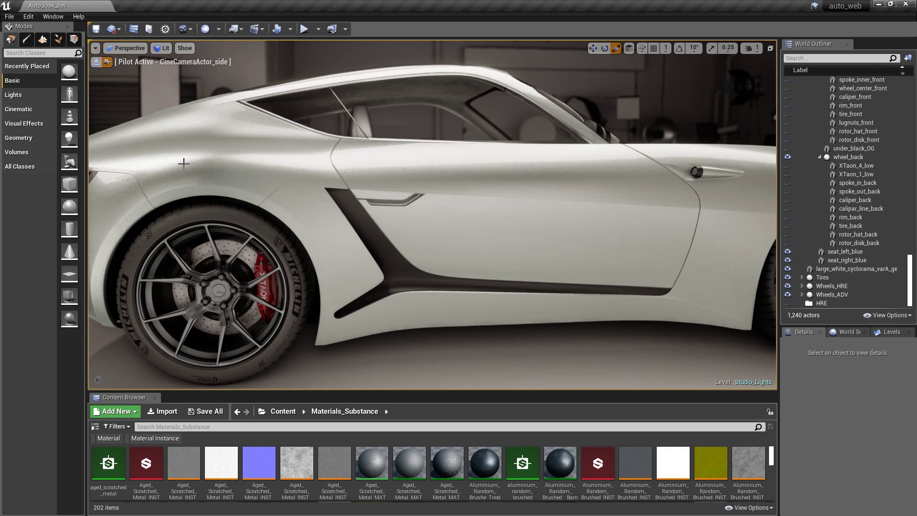
{"action": "middle_click_drag", "start_coordinate": [601, 235], "coordinate": [650, 174]}
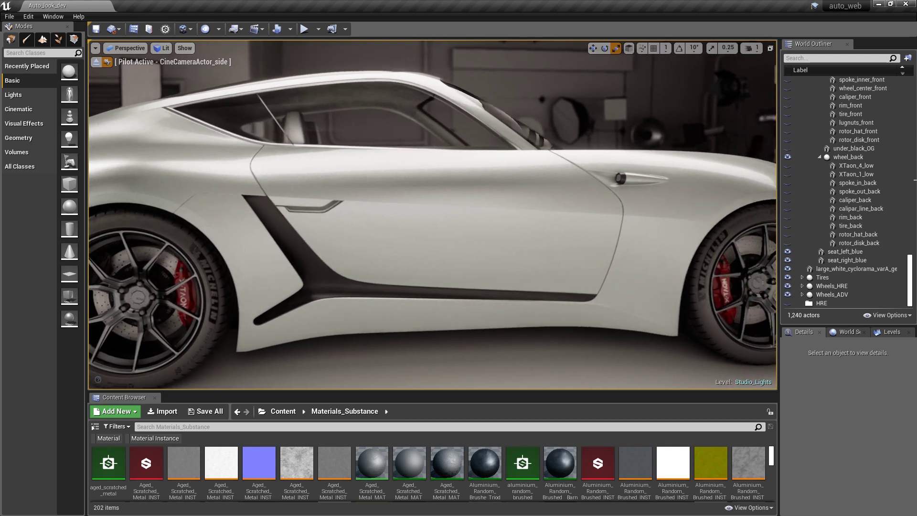
{"action": "middle_click_drag", "start_coordinate": [916, 180], "coordinate": [692, 116]}
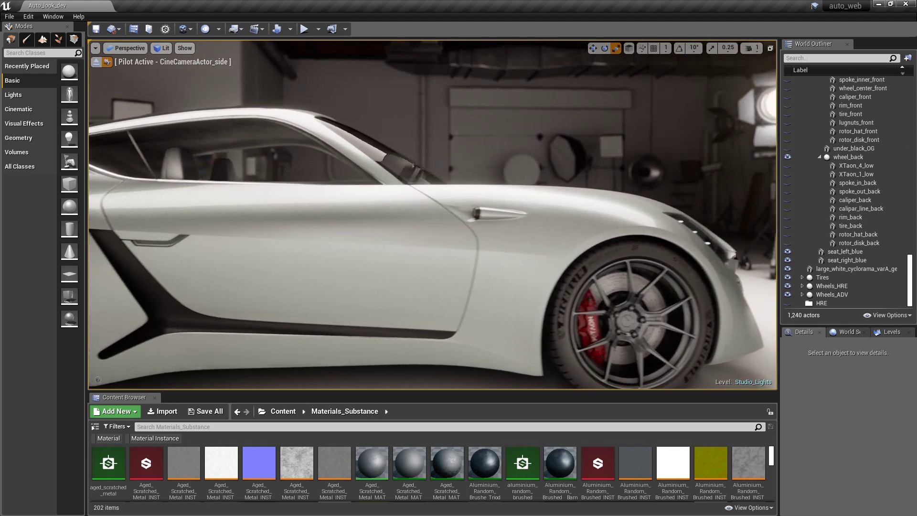
{"action": "middle_click_drag", "start_coordinate": [389, 291], "coordinate": [459, 290]}
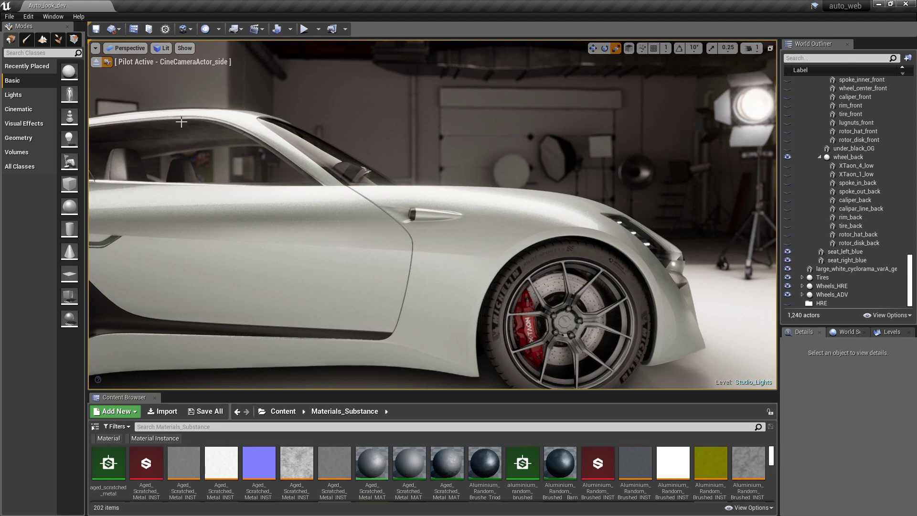
{"action": "middle_click_drag", "start_coordinate": [370, 169], "coordinate": [434, 433]}
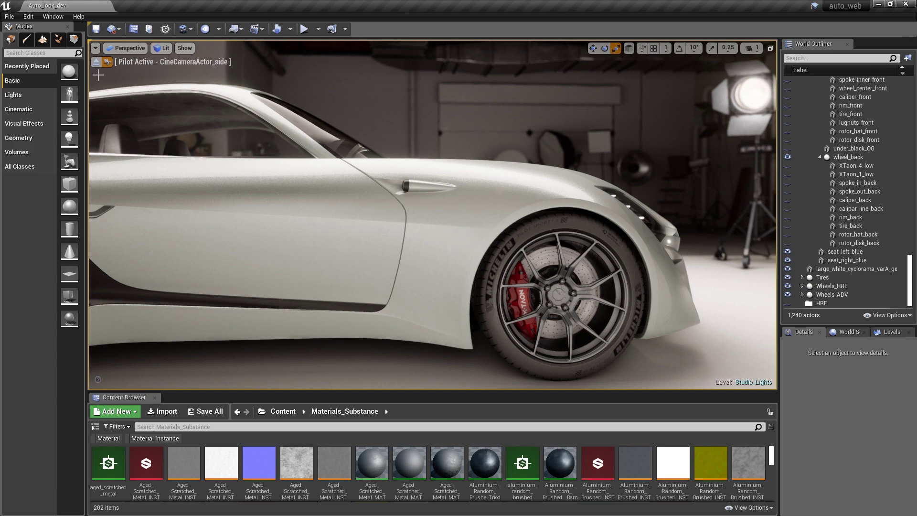
View the car through CineCameraActor_55mm and inspect the front end, headlight and grille
{"action": "left_click", "coordinate": [125, 48]}
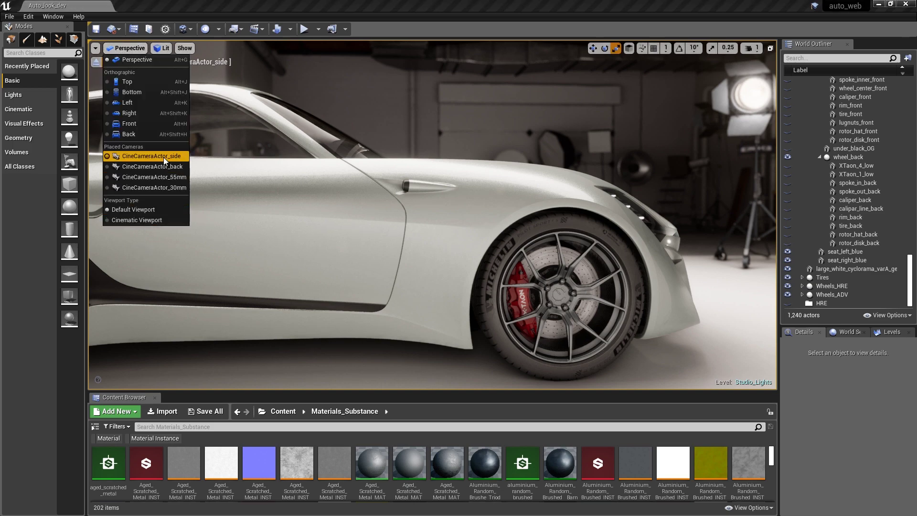
{"action": "left_click", "coordinate": [175, 181]}
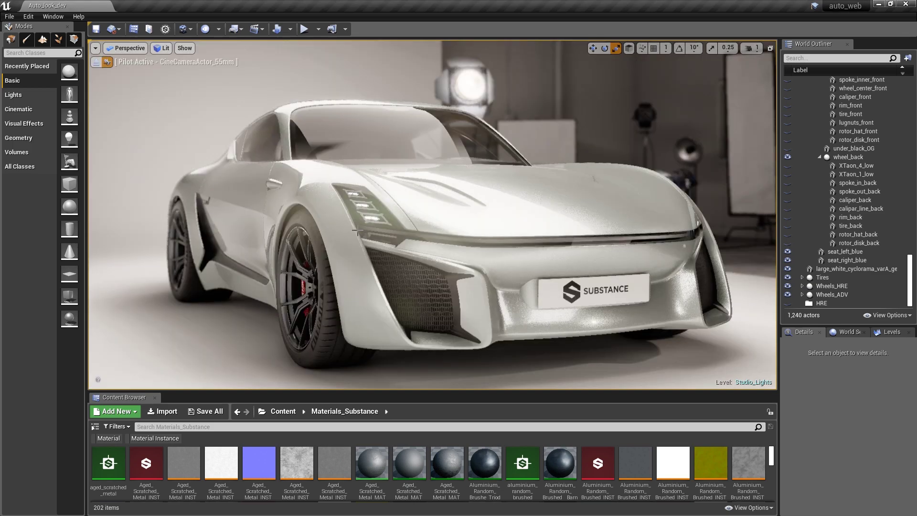
{"action": "middle_click_drag", "start_coordinate": [731, 307], "coordinate": [113, 377]}
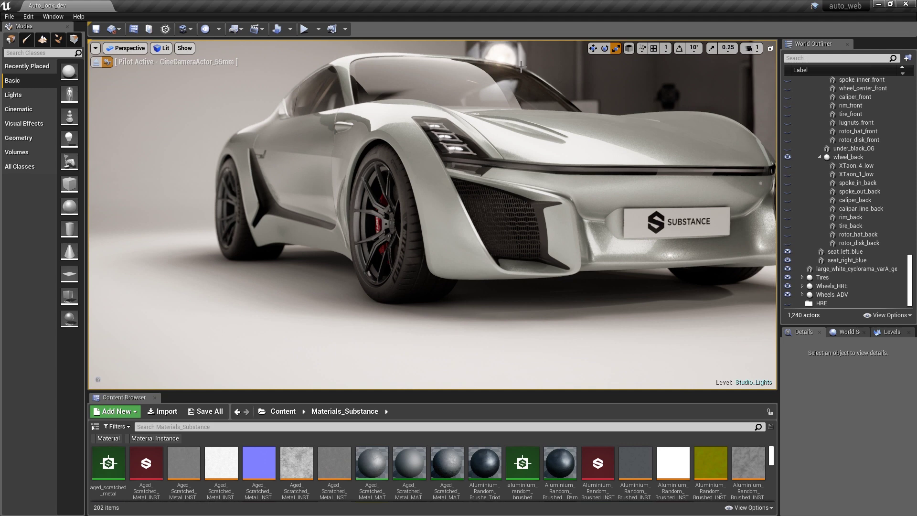
{"action": "middle_click_drag", "start_coordinate": [493, 77], "coordinate": [724, 1]}
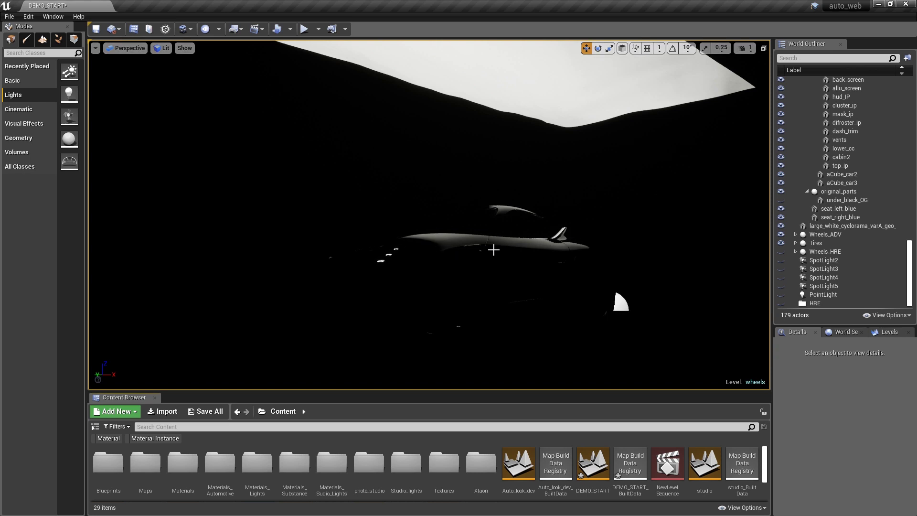
Try lighting the car with a point light raised above it, dismissing the autosave, and delete that light
{"action": "middle_click_drag", "start_coordinate": [441, 237], "coordinate": [545, 244]}
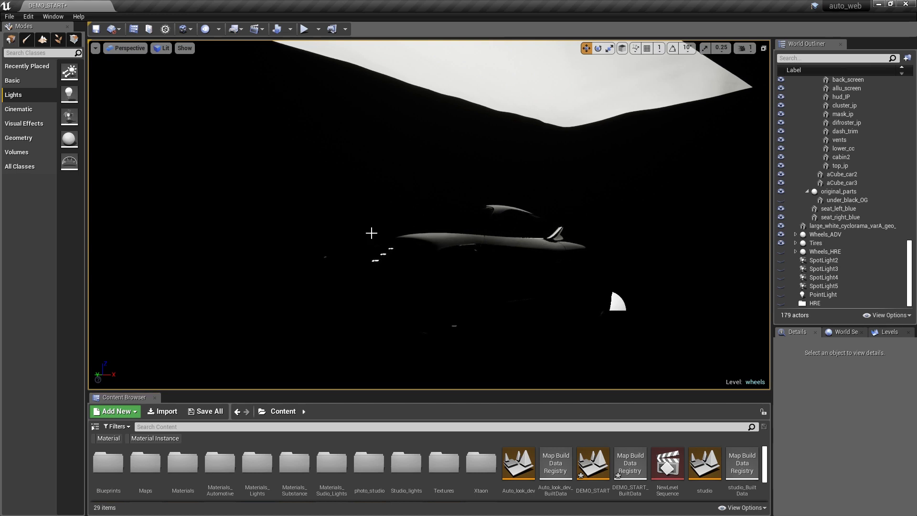
{"action": "left_click_drag", "start_coordinate": [69, 93], "coordinate": [515, 267]}
{"action": "left_click_drag", "start_coordinate": [531, 223], "coordinate": [489, 21]}
{"action": "mouse_move", "coordinate": [555, 64]}
{"action": "left_mouse_down"}
{"action": "mouse_move", "coordinate": [499, 71]}
{"action": "mouse_move", "coordinate": [671, 74]}
{"action": "mouse_move", "coordinate": [563, 76]}
{"action": "mouse_move", "coordinate": [392, 117]}
{"action": "mouse_move", "coordinate": [597, 74]}
{"action": "mouse_move", "coordinate": [458, 93]}
{"action": "mouse_move", "coordinate": [635, 60]}
{"action": "mouse_move", "coordinate": [541, 77]}
{"action": "mouse_move", "coordinate": [571, 72]}
{"action": "left_mouse_up"}
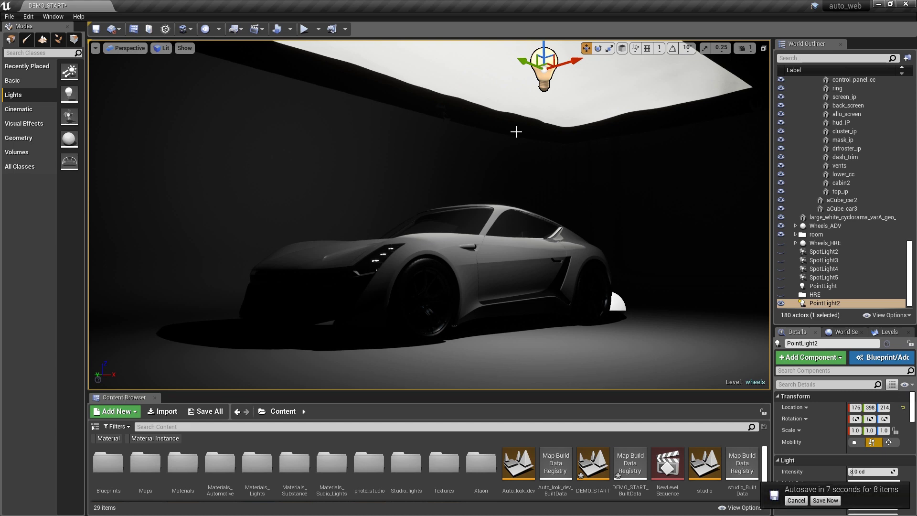
{"action": "left_click", "coordinate": [795, 500]}
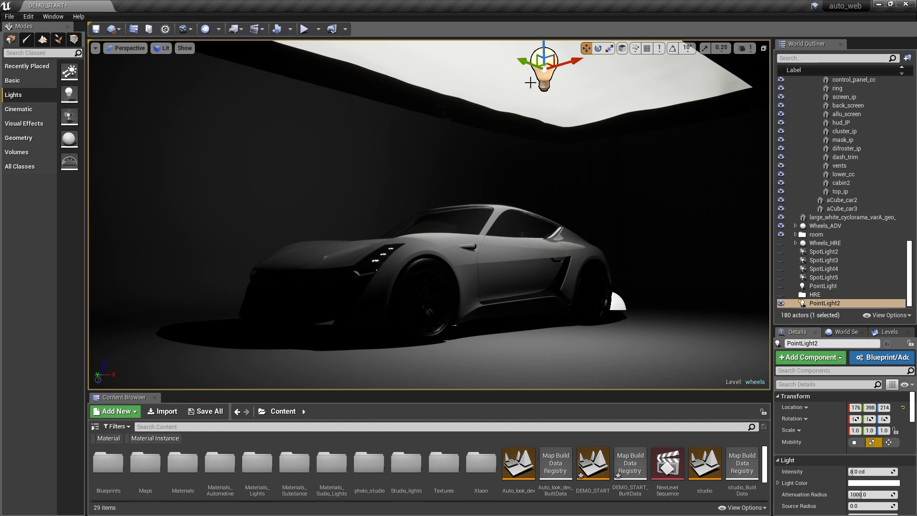
{"action": "left_click_drag", "start_coordinate": [545, 72], "coordinate": [533, 102]}
{"action": "key", "text": "Delete"}
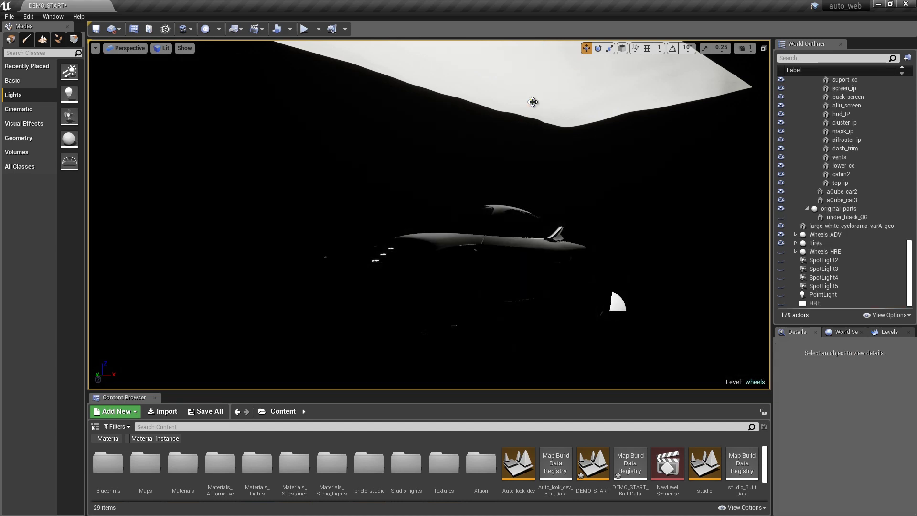
Add a rect light to the scene and raise it to the ceiling softbox above the car
{"action": "left_click_drag", "start_coordinate": [71, 141], "coordinate": [522, 296]}
{"action": "left_click_drag", "start_coordinate": [523, 262], "coordinate": [494, 3]}
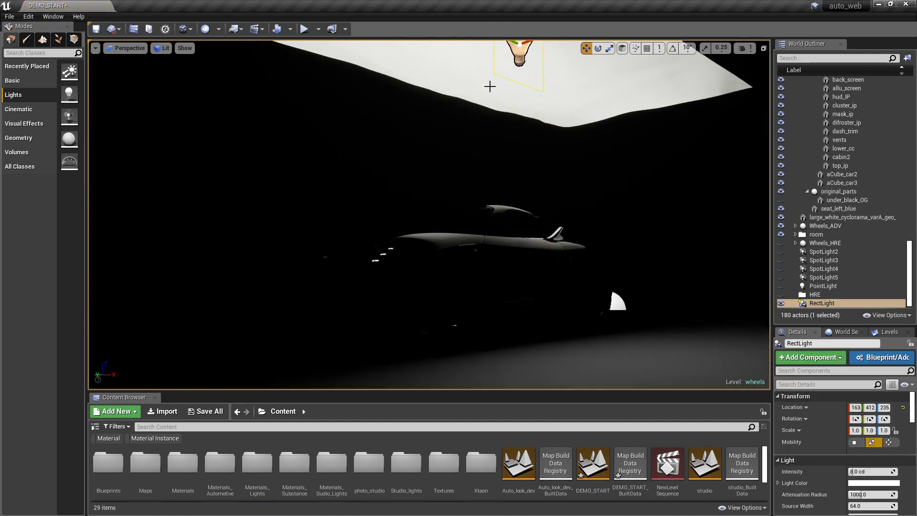
{"action": "middle_click_drag", "start_coordinate": [497, 54], "coordinate": [509, 2]}
{"action": "left_click_drag", "start_coordinate": [497, 144], "coordinate": [492, 68]}
{"action": "middle_click_drag", "start_coordinate": [597, 62], "coordinate": [600, 56]}
Rotate the rect light to face straight down with 10° angle snapping and set its mobility to Static
{"action": "left_click", "coordinate": [597, 49]}
{"action": "left_click", "coordinate": [672, 49]}
{"action": "left_click_drag", "start_coordinate": [538, 128], "coordinate": [814, 359]}
Set the rect light's source width to about 822 and height to about 257, and align it with the ceiling softbox
{"action": "scroll", "coordinate": [868, 505], "scroll_direction": "down", "scroll_amount": 1}
{"action": "left_click_drag", "start_coordinate": [869, 455], "coordinate": [883, 466]}
{"action": "left_click", "coordinate": [586, 48]}
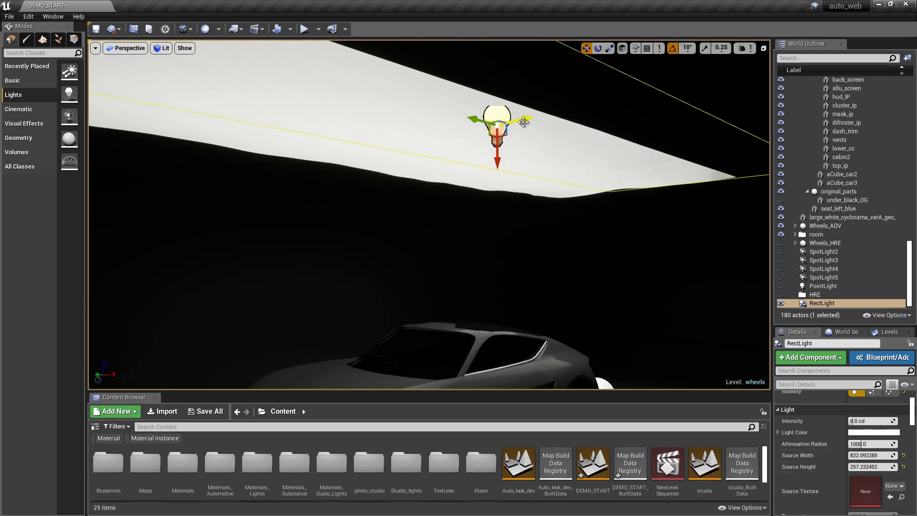
{"action": "left_click_drag", "start_coordinate": [522, 122], "coordinate": [438, 130]}
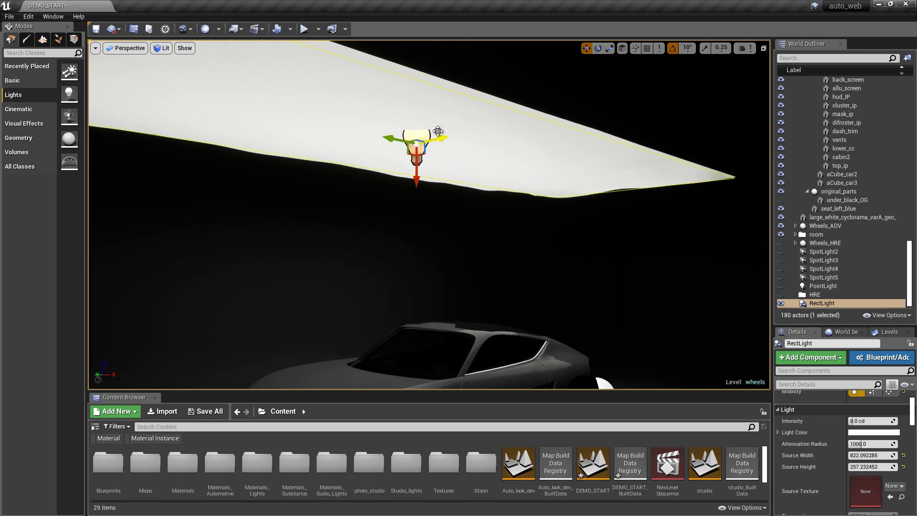
{"action": "middle_click_drag", "start_coordinate": [470, 228], "coordinate": [474, 148]}
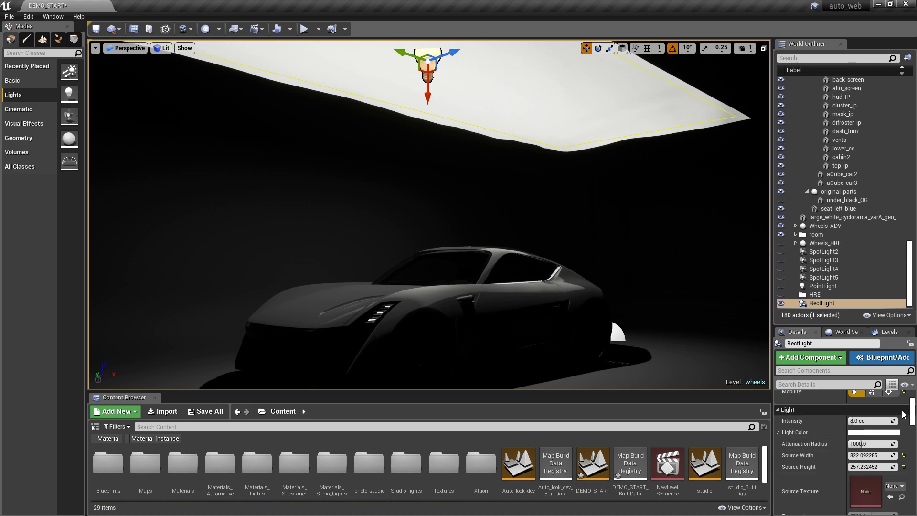
Enable Use Temperature on the rect light and set its color temperature to 5800
{"action": "scroll", "coordinate": [915, 422], "scroll_direction": "down", "scroll_amount": 2}
{"action": "scroll", "coordinate": [915, 424], "scroll_direction": "down", "scroll_amount": 1}
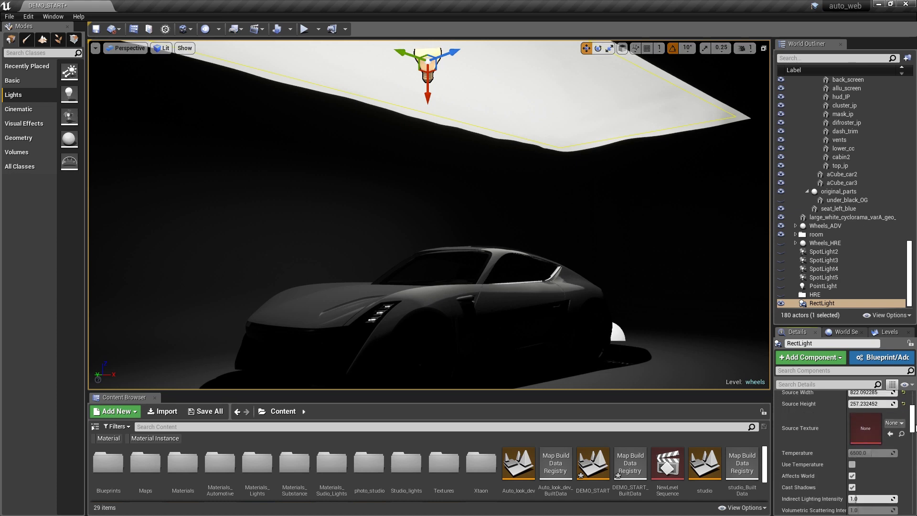
{"action": "left_click", "coordinate": [853, 465]}
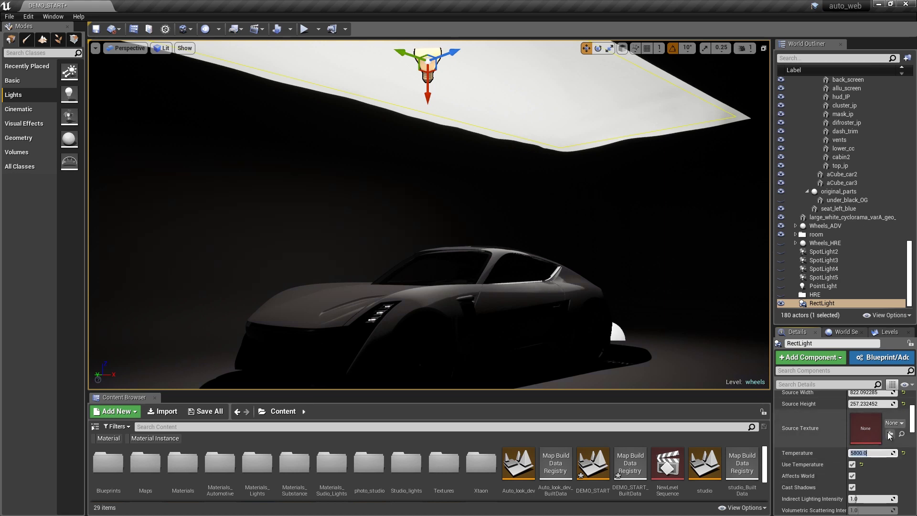
{"action": "left_click_drag", "start_coordinate": [912, 430], "coordinate": [906, 466]}
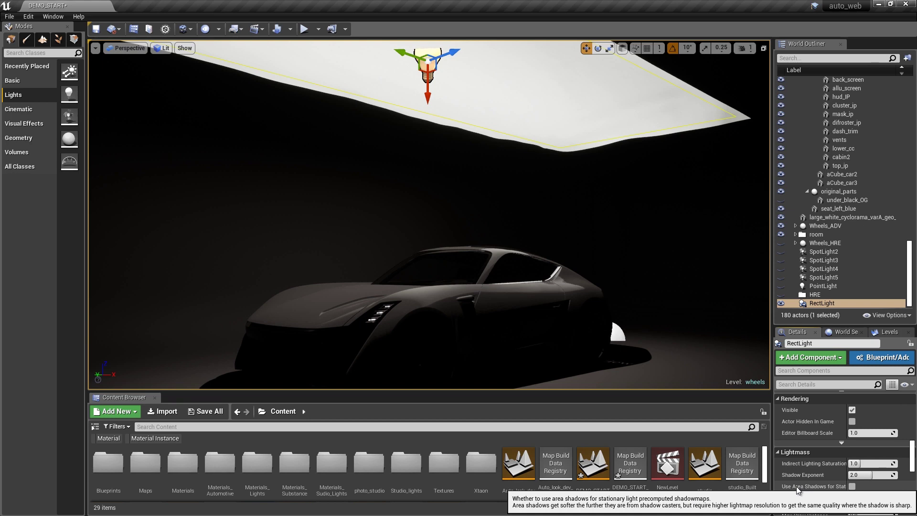
Enable area shadows for stationary light on the rect light and set its intensity to 100 cd
{"action": "left_click", "coordinate": [853, 486]}
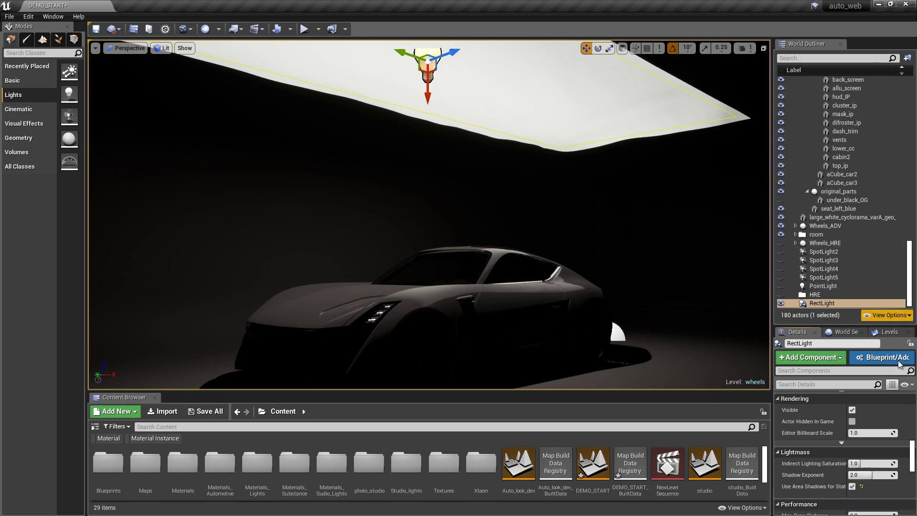
{"action": "scroll", "coordinate": [874, 458], "scroll_direction": "up", "scroll_amount": 10}
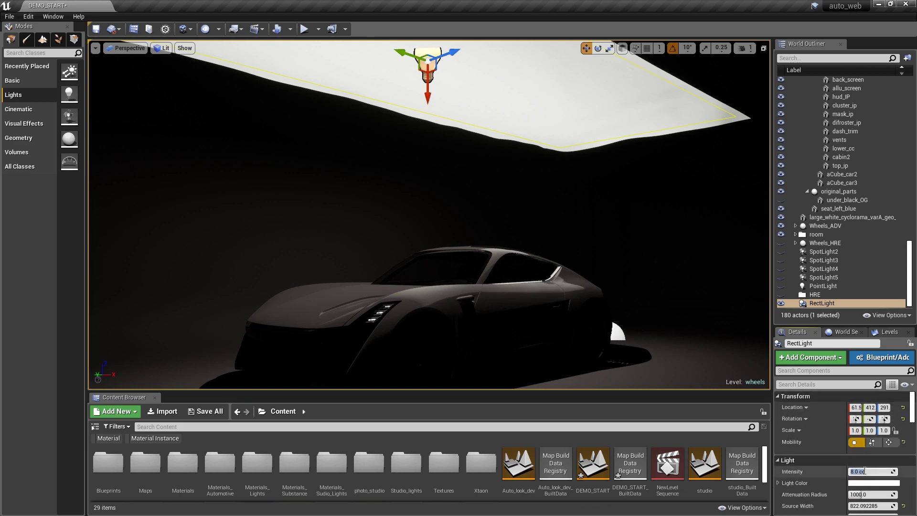
{"action": "left_click", "coordinate": [864, 471]}
{"action": "type", "text": "100"}
{"action": "key", "text": "Return"}
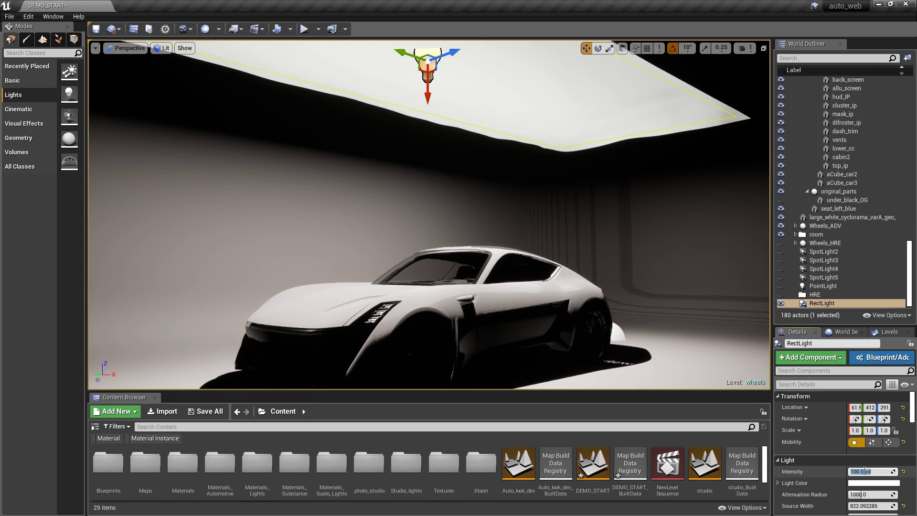
Make SpotLight2 through SpotLight5 visible and select all four of them
{"action": "middle_click_drag", "start_coordinate": [650, 296], "coordinate": [680, 322]}
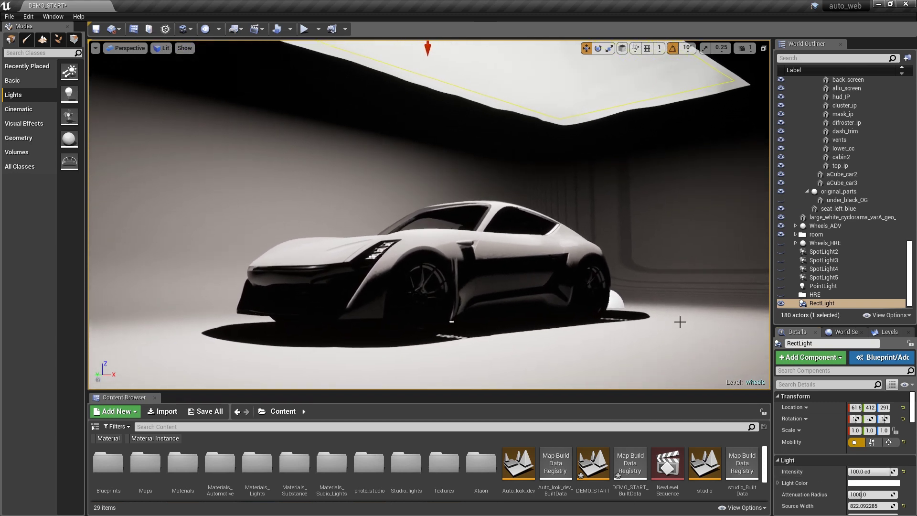
{"action": "left_click_drag", "start_coordinate": [606, 184], "coordinate": [533, 210]}
{"action": "right_click_drag", "start_coordinate": [606, 184], "coordinate": [916, 67]}
{"action": "middle_click_drag", "start_coordinate": [657, 375], "coordinate": [677, 340]}
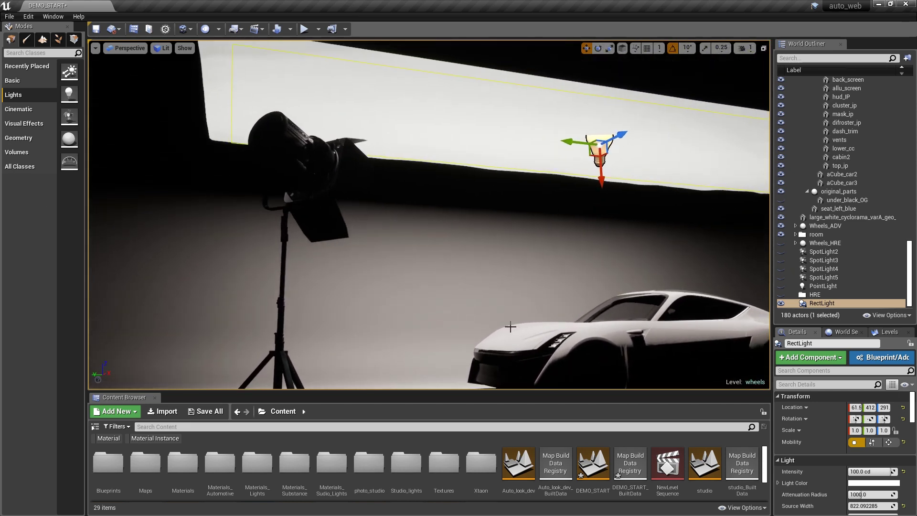
{"action": "right_click_drag", "start_coordinate": [591, 235], "coordinate": [724, 258]}
{"action": "left_click", "coordinate": [821, 253]}
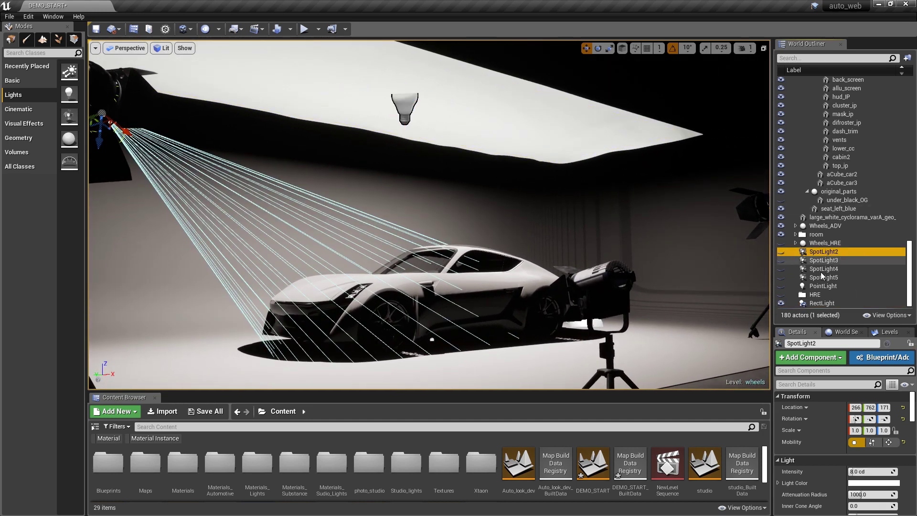
{"action": "left_click", "coordinate": [828, 270], "text": "shift"}
{"action": "left_click", "coordinate": [828, 277], "text": "shift"}
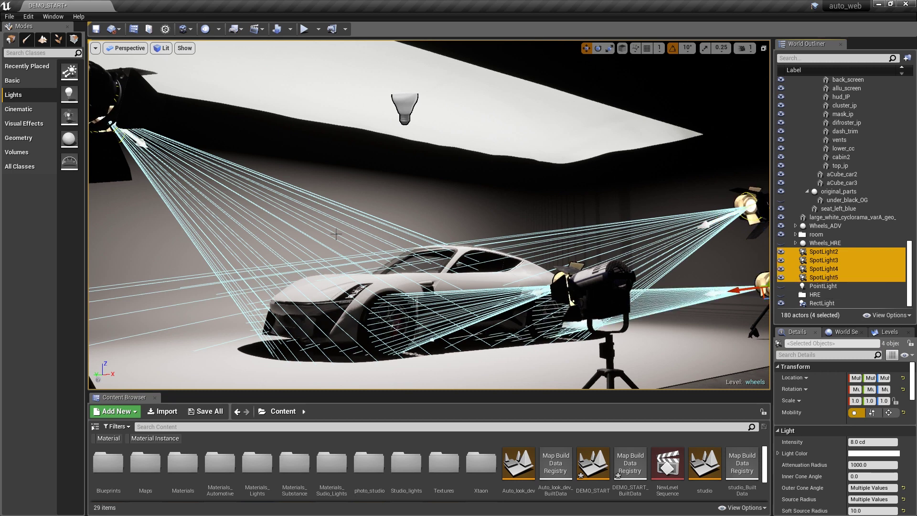
Select SpotLight2 in its studio lamp and adjust its source radius to about 19.3 to fit the lamp opening
{"action": "left_click", "coordinate": [135, 139]}
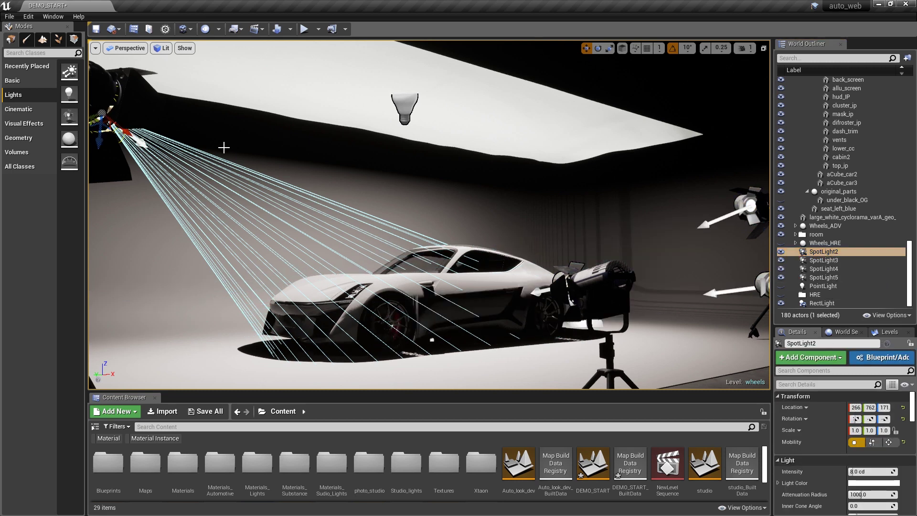
{"action": "key", "text": "f"}
{"action": "left_click_drag", "start_coordinate": [319, 184], "coordinate": [191, 215], "text": "alt"}
{"action": "left_click_drag", "start_coordinate": [412, 200], "coordinate": [315, 205], "text": "alt"}
{"action": "scroll", "coordinate": [411, 199], "scroll_direction": "up", "scroll_amount": 6}
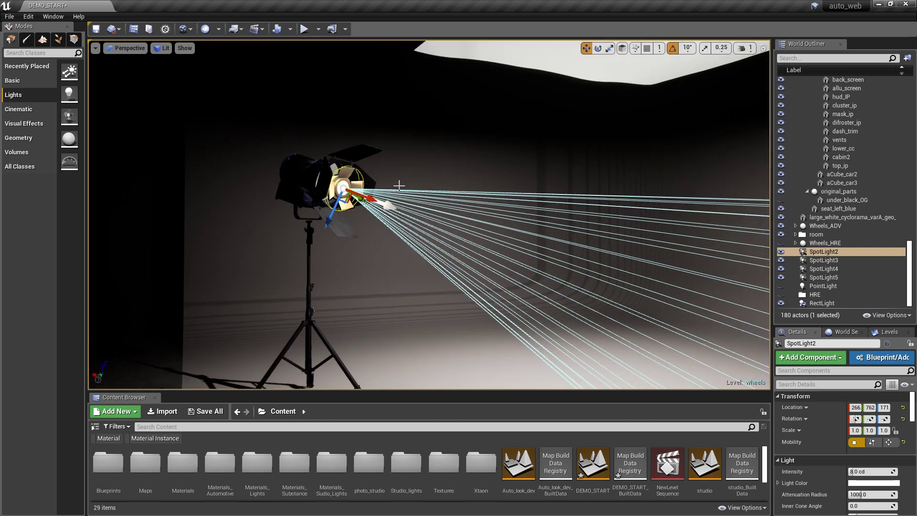
{"action": "scroll", "coordinate": [400, 185], "scroll_direction": "up", "scroll_amount": 2}
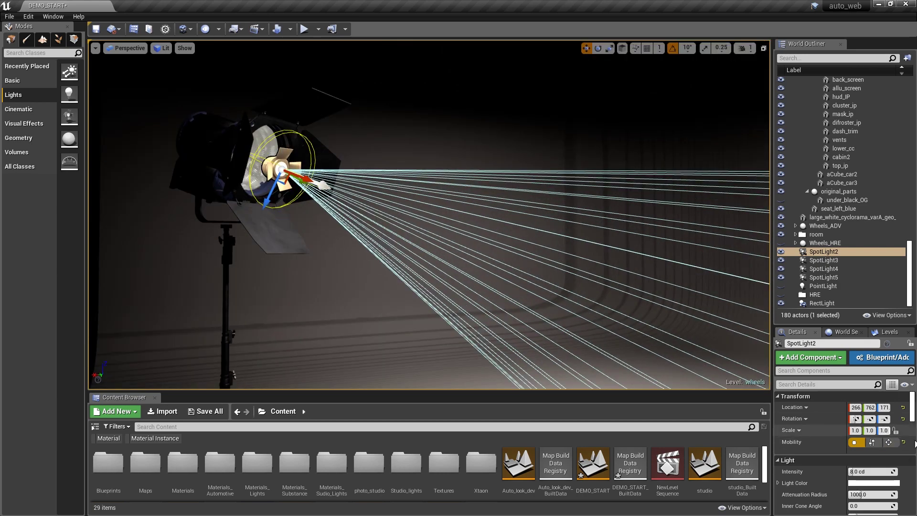
{"action": "scroll", "coordinate": [912, 419], "scroll_direction": "down", "scroll_amount": 2}
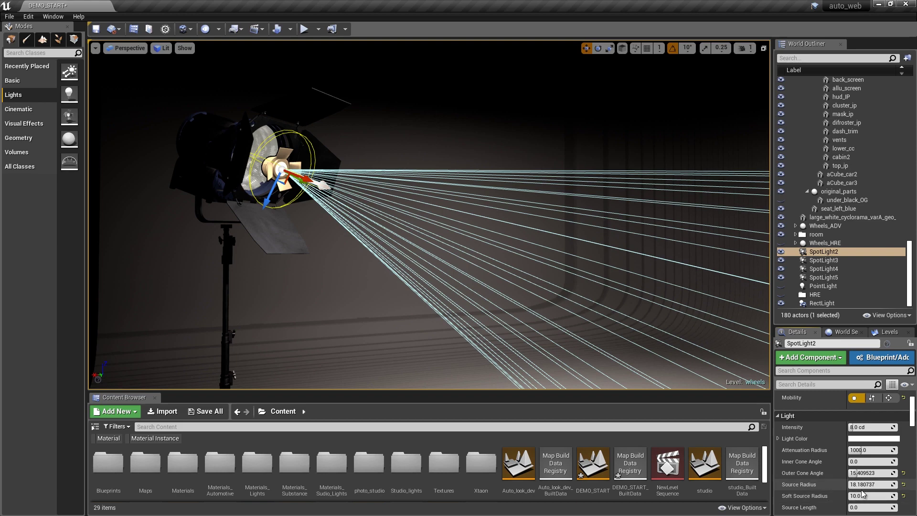
{"action": "left_click_drag", "start_coordinate": [867, 485], "coordinate": [875, 484]}
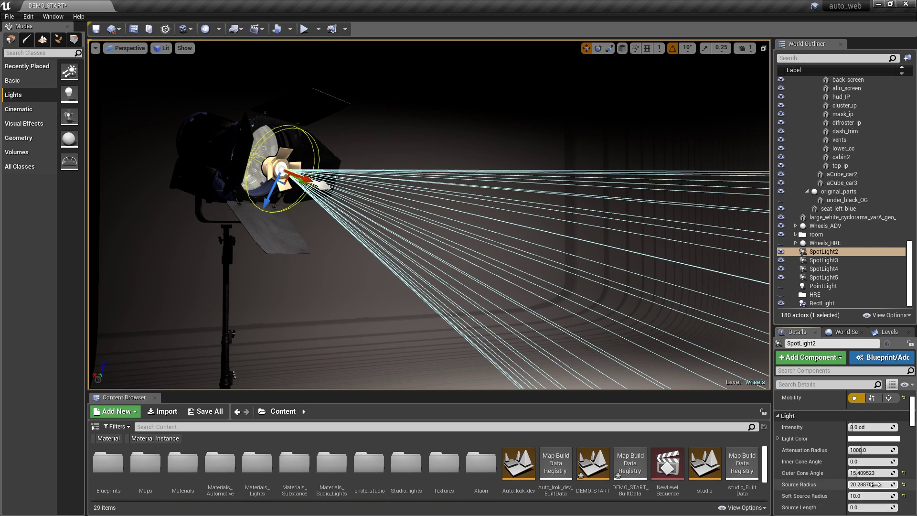
Increase SpotLight2's attenuation radius to about 1518 so that its cone reaches past the car
{"action": "right_click_drag", "start_coordinate": [543, 352], "coordinate": [688, 360]}
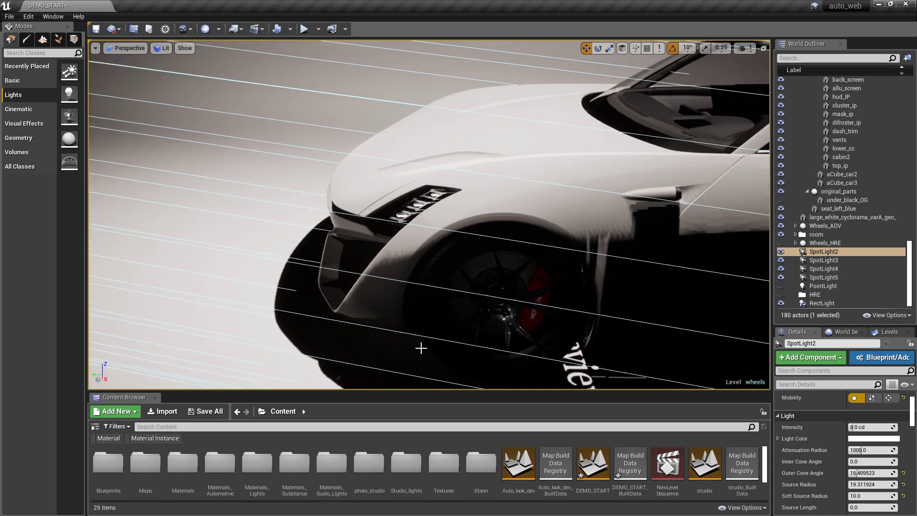
{"action": "right_click_drag", "start_coordinate": [460, 334], "coordinate": [707, 315]}
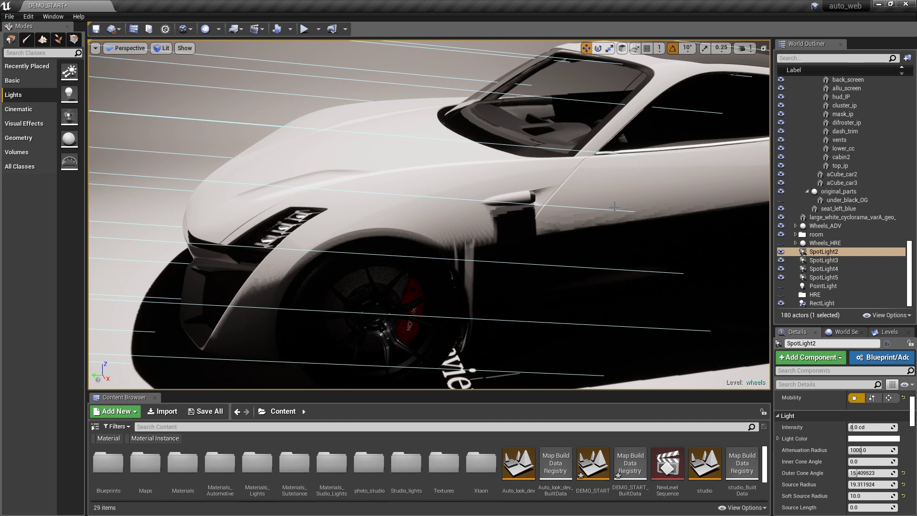
{"action": "scroll", "coordinate": [497, 198], "scroll_direction": "down", "scroll_amount": 10}
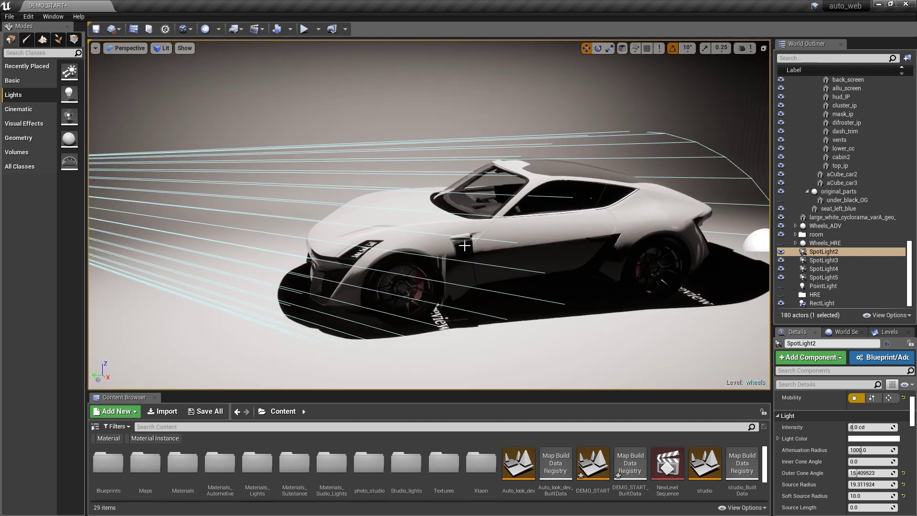
{"action": "right_click_drag", "start_coordinate": [464, 245], "coordinate": [681, 279]}
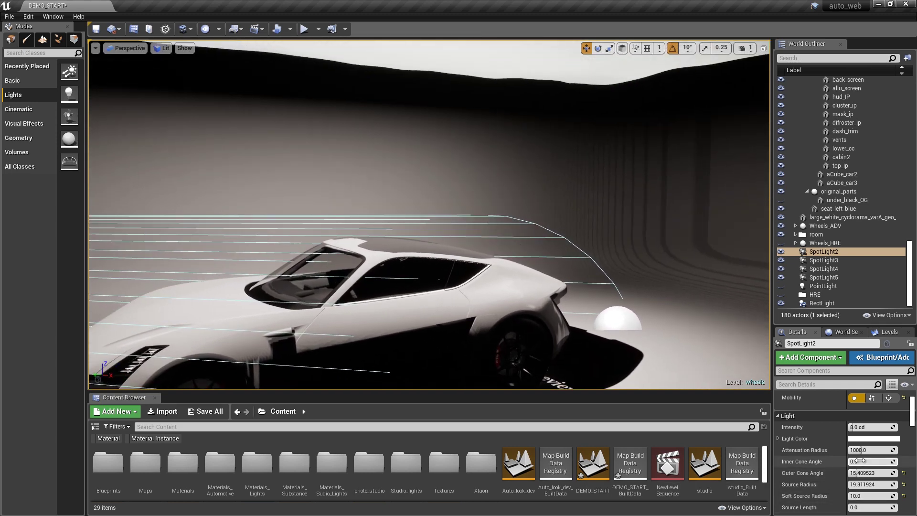
{"action": "mouse_move", "coordinate": [857, 450]}
{"action": "left_mouse_down"}
{"action": "mouse_move", "coordinate": [868, 450]}
{"action": "mouse_move", "coordinate": [860, 450]}
{"action": "left_mouse_up"}
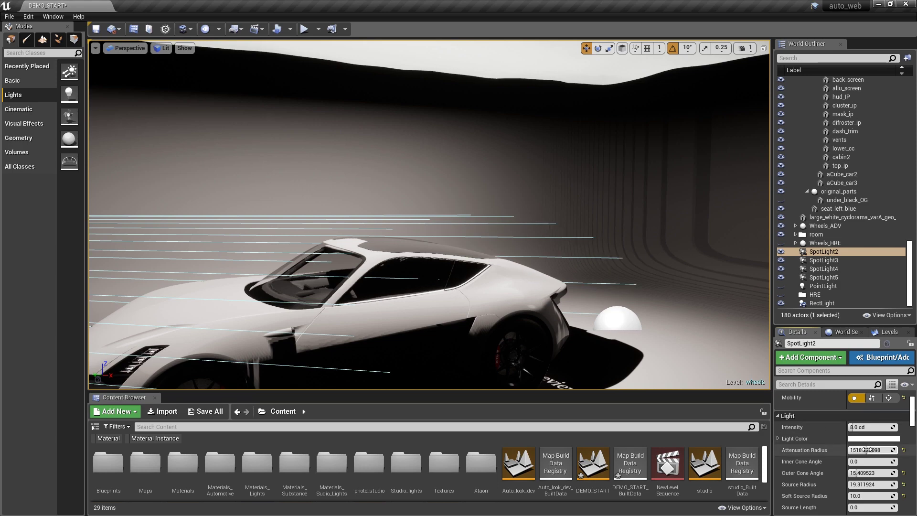
Select SpotLight4 behind the car and increase its attenuation radius to about 2346
{"action": "right_click_drag", "start_coordinate": [597, 288], "coordinate": [812, 378]}
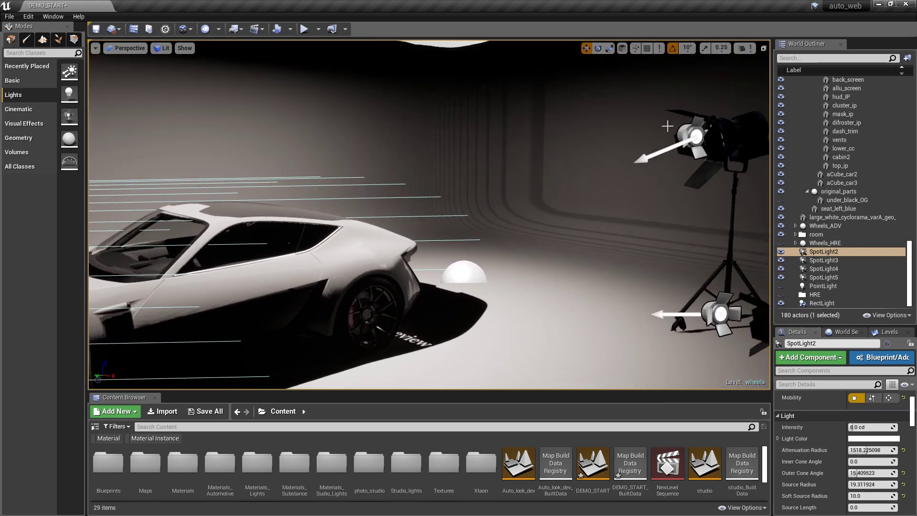
{"action": "left_click", "coordinate": [684, 142]}
{"action": "right_click_drag", "start_coordinate": [518, 207], "coordinate": [4, 242]}
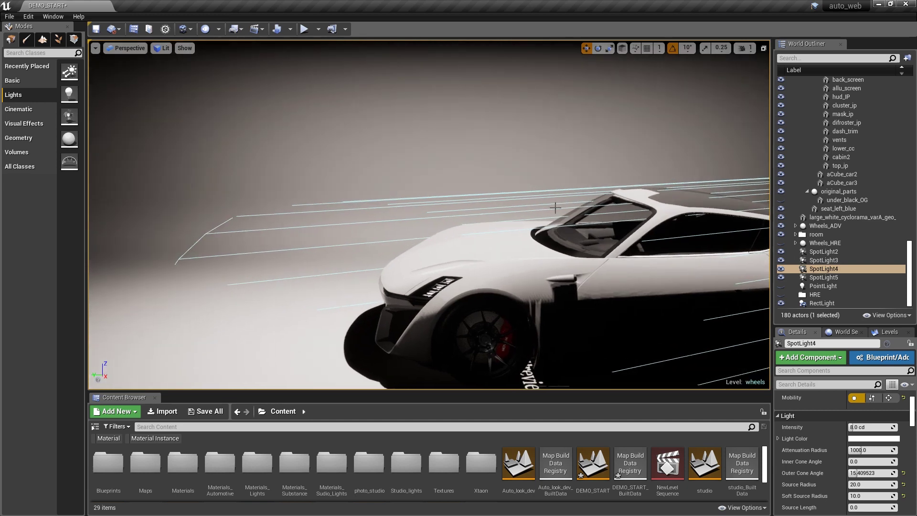
{"action": "left_click_drag", "start_coordinate": [885, 449], "coordinate": [884, 452]}
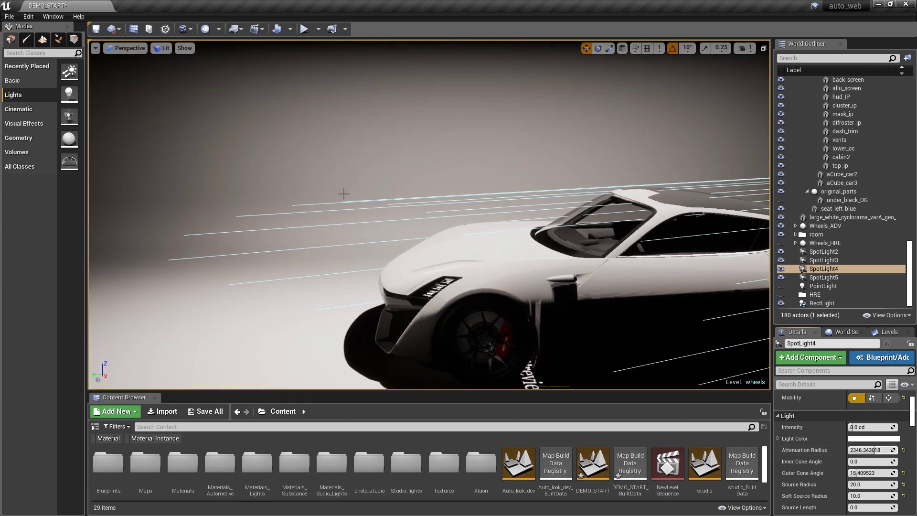
Return to SpotLight2's studio lamp and make the PointLight inside the lamp housing visible
{"action": "key", "text": "f"}
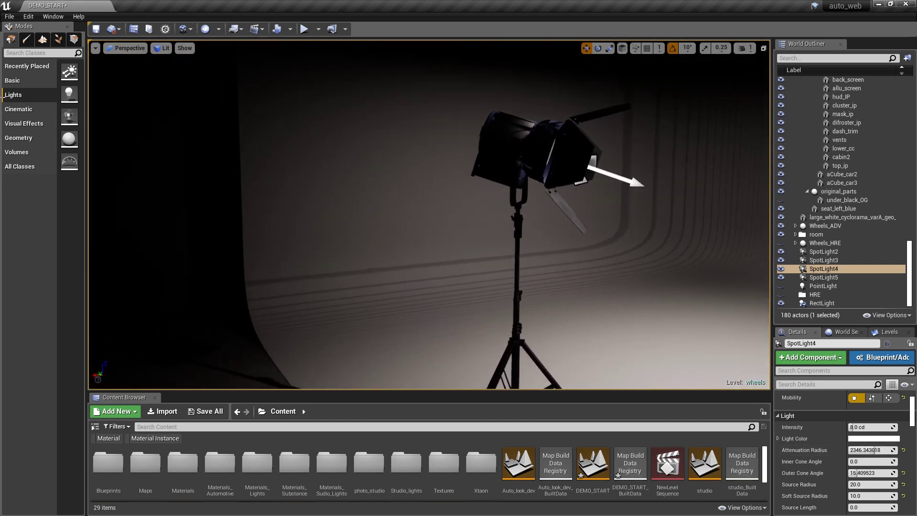
{"action": "left_click", "coordinate": [627, 180]}
{"action": "key", "text": "f"}
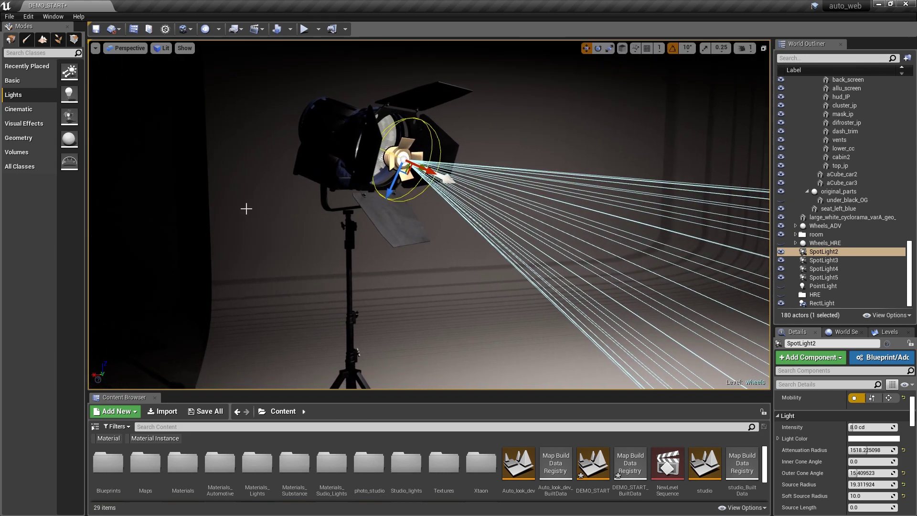
{"action": "left_click", "coordinate": [781, 286]}
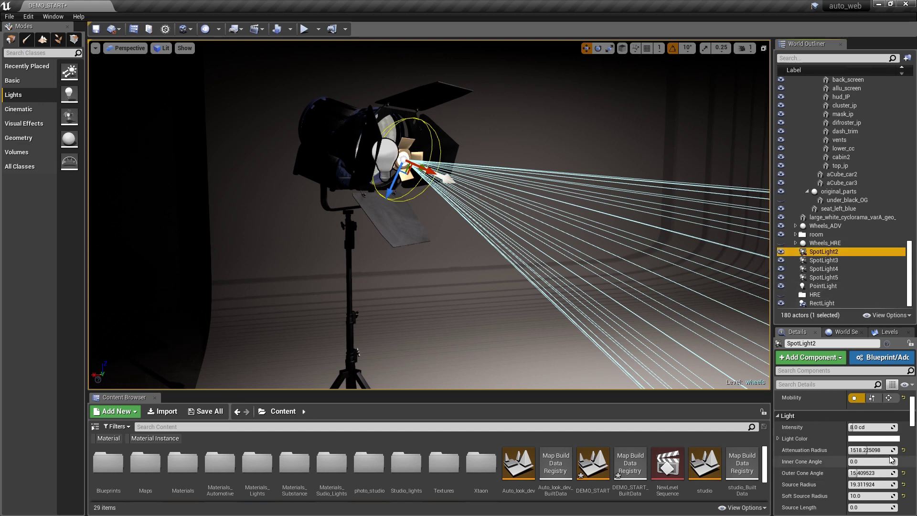
Set the PointLight's intensity to 5 cd to brighten the inside of the studio lamp
{"action": "left_click_drag", "start_coordinate": [864, 427], "coordinate": [865, 429]}
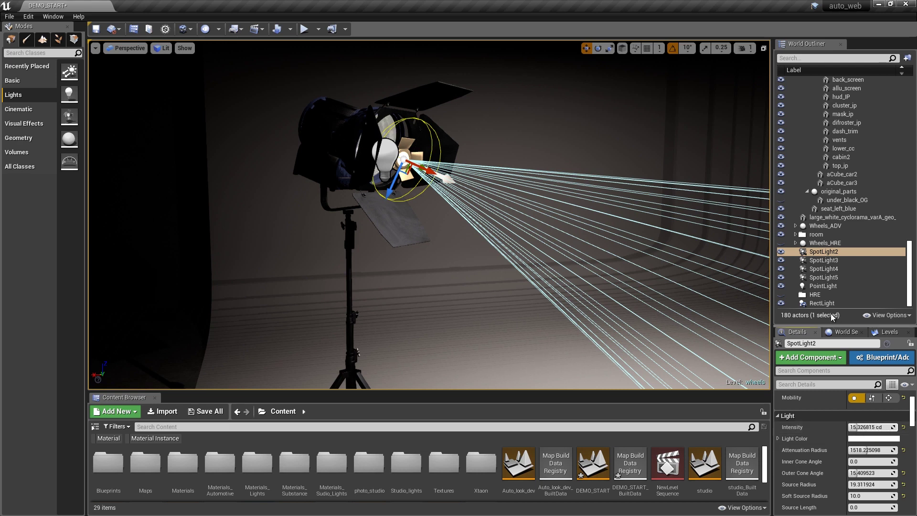
{"action": "key", "text": "ctrl+z"}
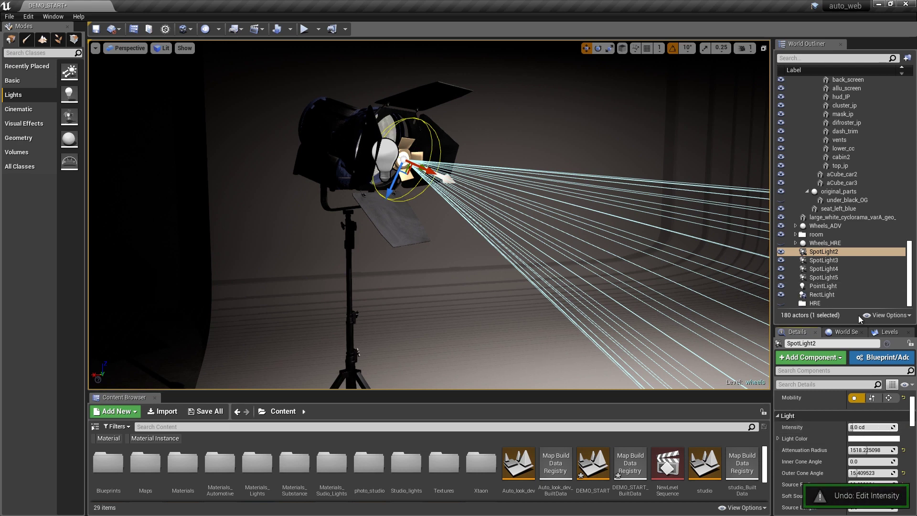
{"action": "left_click", "coordinate": [823, 286]}
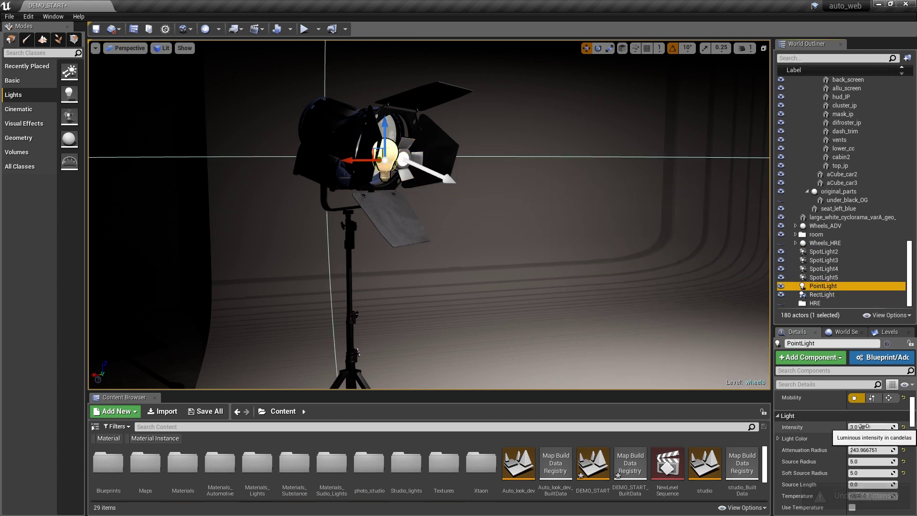
{"action": "left_click_drag", "start_coordinate": [864, 427], "coordinate": [872, 427]}
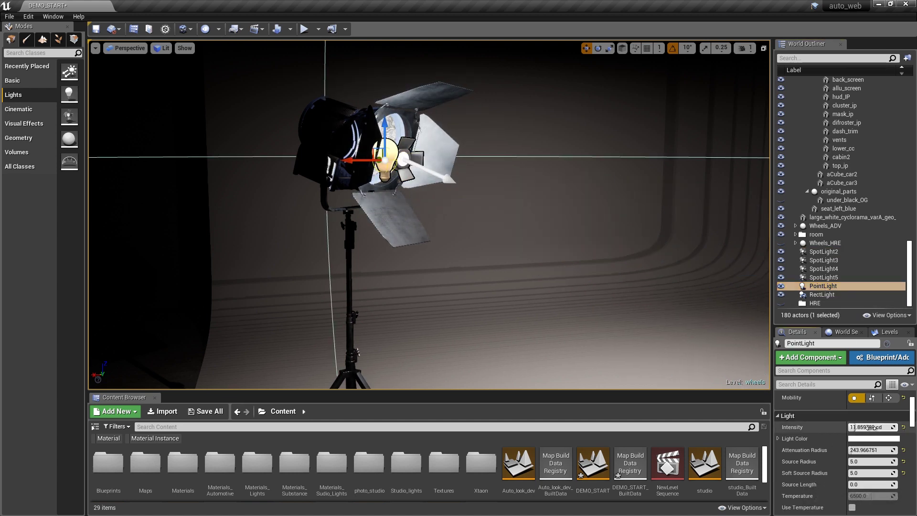
{"action": "type", "text": "5"}
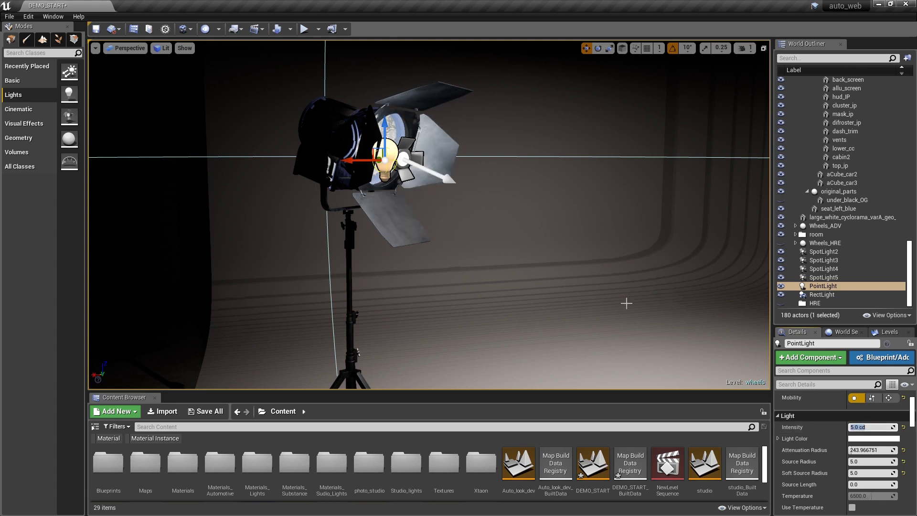
{"action": "key", "text": "Return"}
Collapse the XTaon_Sliver_Start group in the outliner and select SpotLight2 through SpotLight5
{"action": "scroll", "coordinate": [475, 174], "scroll_direction": "up", "scroll_amount": 3}
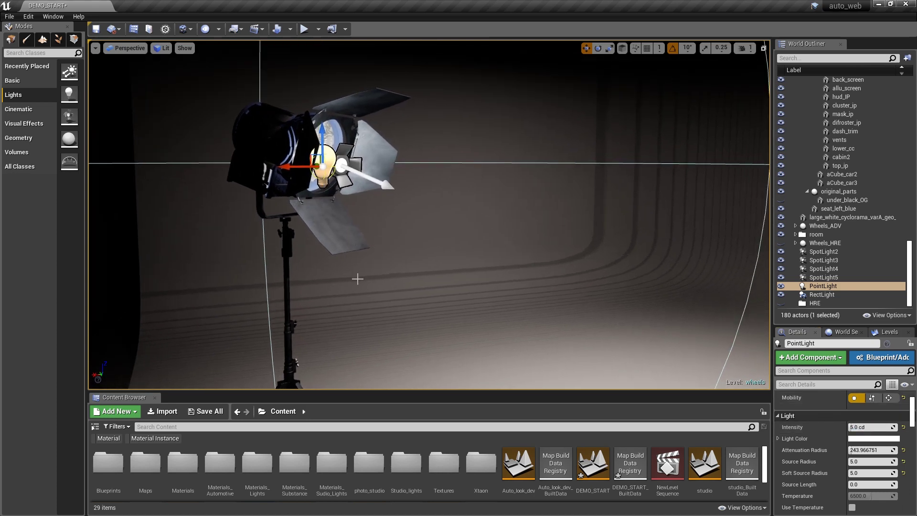
{"action": "right_click_drag", "start_coordinate": [397, 274], "coordinate": [553, 276]}
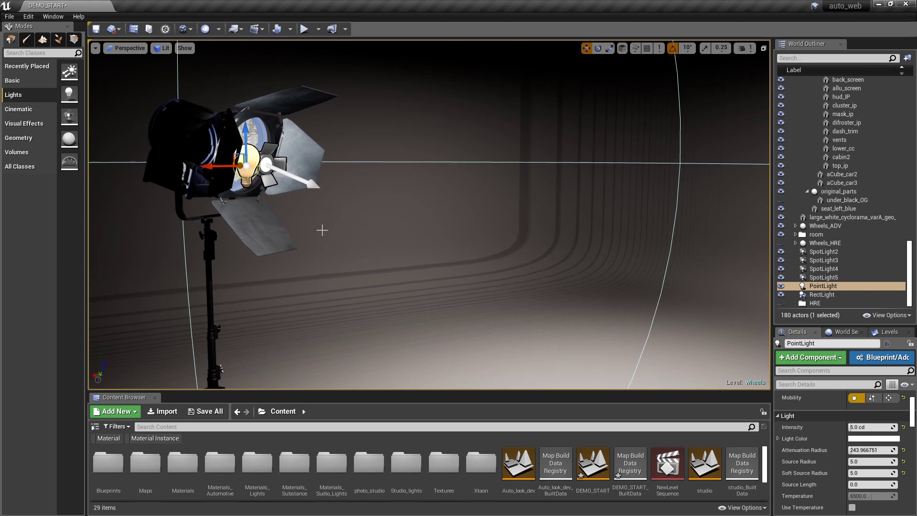
{"action": "left_click", "coordinate": [306, 183]}
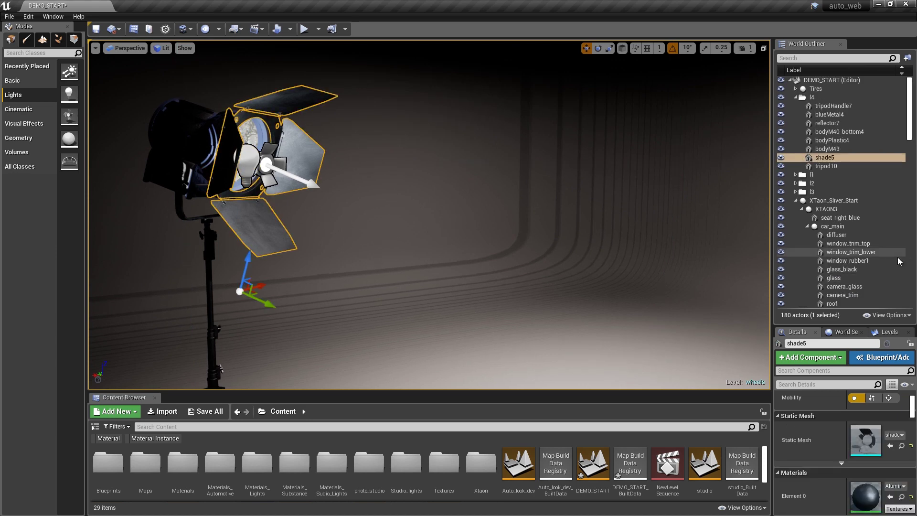
{"action": "mouse_move", "coordinate": [913, 134]}
{"action": "left_mouse_down"}
{"action": "mouse_move", "coordinate": [913, 145]}
{"action": "mouse_move", "coordinate": [914, 135]}
{"action": "left_mouse_up"}
{"action": "left_click", "coordinate": [796, 201]}
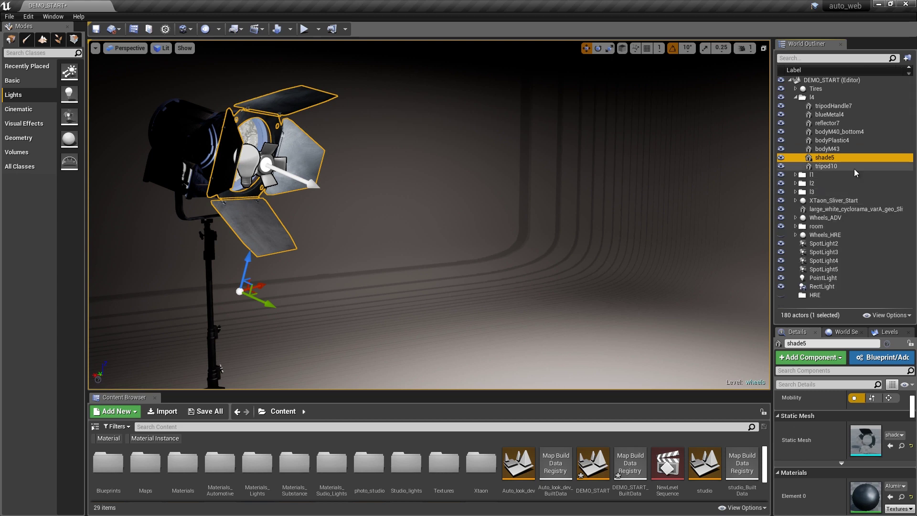
{"action": "left_click", "coordinate": [821, 244]}
{"action": "left_click", "coordinate": [827, 270], "text": "shift"}
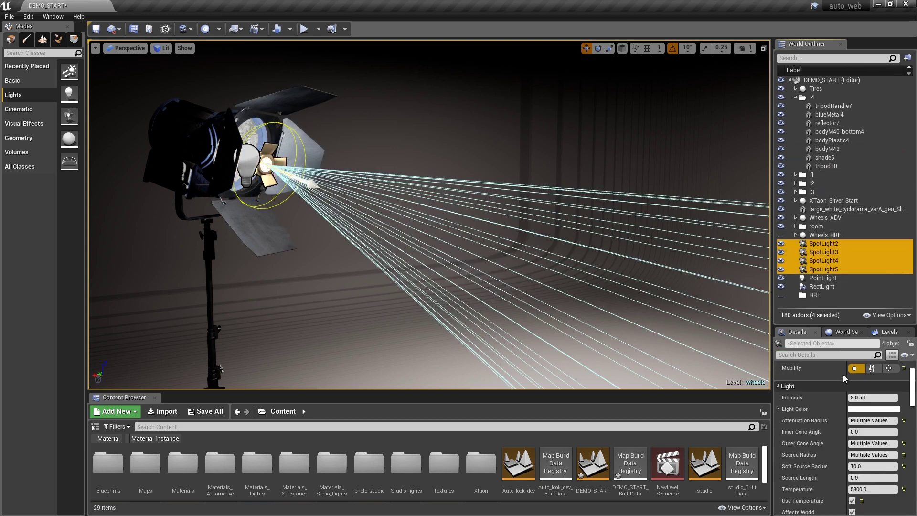
Switch the four selected spotlights' mobility to Stationary and view the car from the side
{"action": "right_click_drag", "start_coordinate": [483, 300], "coordinate": [443, 258]}
{"action": "middle_click_drag", "start_coordinate": [443, 259], "coordinate": [406, 482]}
{"action": "right_click_drag", "start_coordinate": [452, 224], "coordinate": [438, 262]}
{"action": "scroll", "coordinate": [442, 257], "scroll_direction": "up", "scroll_amount": 5}
{"action": "middle_click_drag", "start_coordinate": [445, 254], "coordinate": [498, 506]}
{"action": "mouse_move", "coordinate": [440, 178]}
{"action": "right_mouse_down"}
{"action": "mouse_move", "coordinate": [503, 156]}
{"action": "mouse_move", "coordinate": [475, 91]}
{"action": "mouse_move", "coordinate": [468, 131]}
{"action": "mouse_move", "coordinate": [434, 184]}
{"action": "right_mouse_up"}
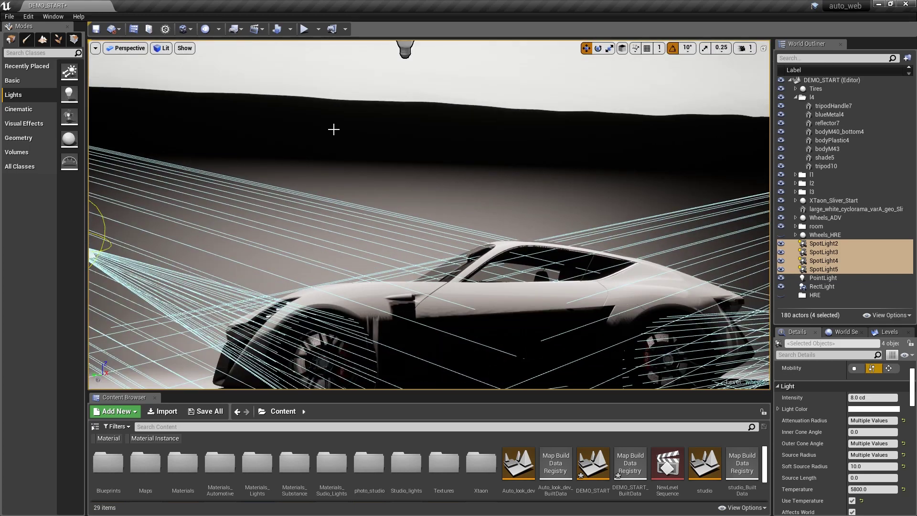
{"action": "scroll", "coordinate": [453, 190], "scroll_direction": "down", "scroll_amount": 4}
{"action": "right_click_drag", "start_coordinate": [453, 190], "coordinate": [452, 271]}
{"action": "scroll", "coordinate": [434, 286], "scroll_direction": "up", "scroll_amount": 4}
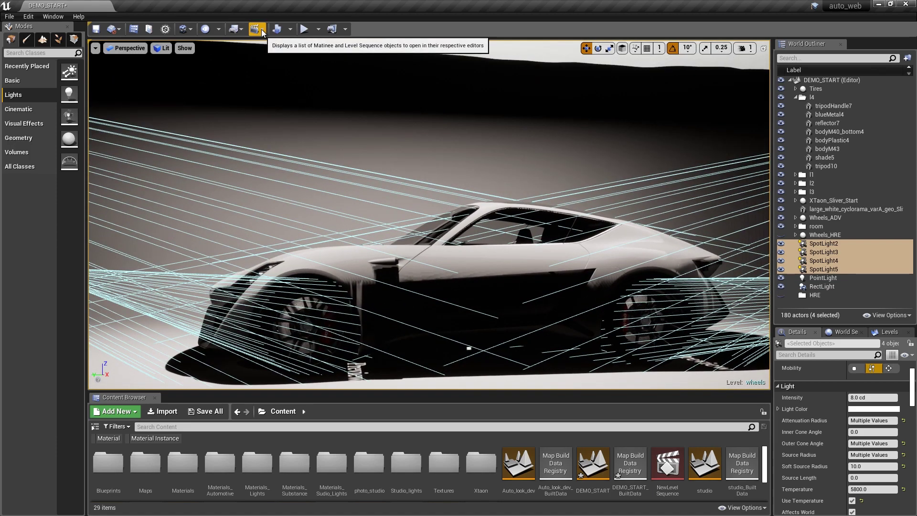
Build the level's lighting and turn on game view so the light guides are hidden around the car
{"action": "left_click", "coordinate": [290, 29]}
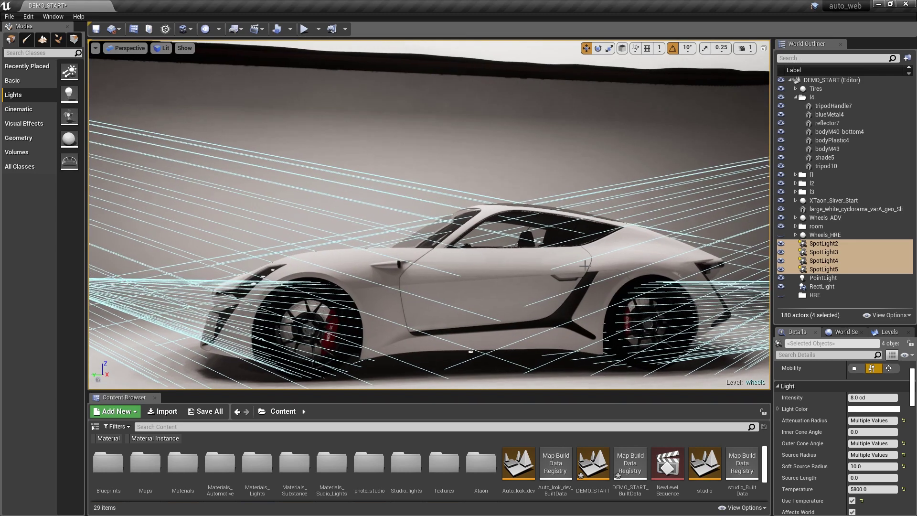
{"action": "right_click_drag", "start_coordinate": [585, 439], "coordinate": [697, 376]}
{"action": "key", "text": "g"}
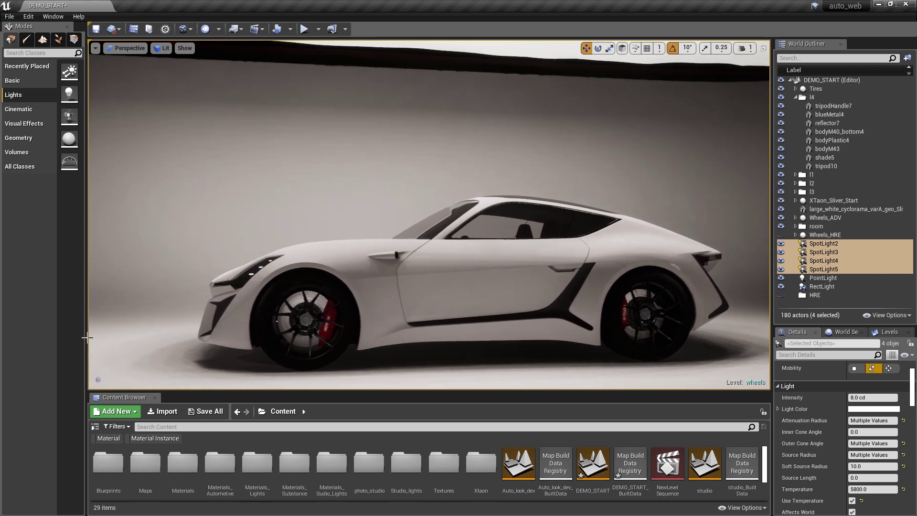
{"action": "middle_click_drag", "start_coordinate": [736, 304], "coordinate": [444, 511]}
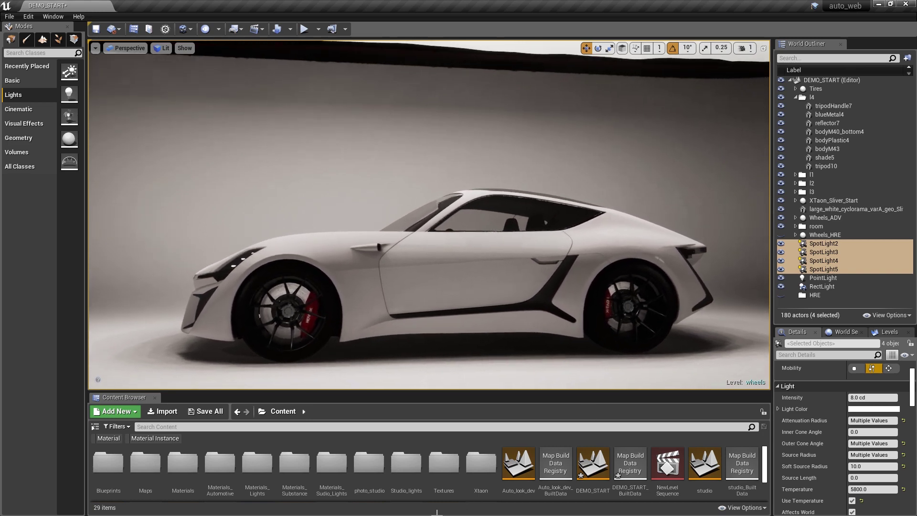
{"action": "middle_click_drag", "start_coordinate": [688, 394], "coordinate": [916, 82]}
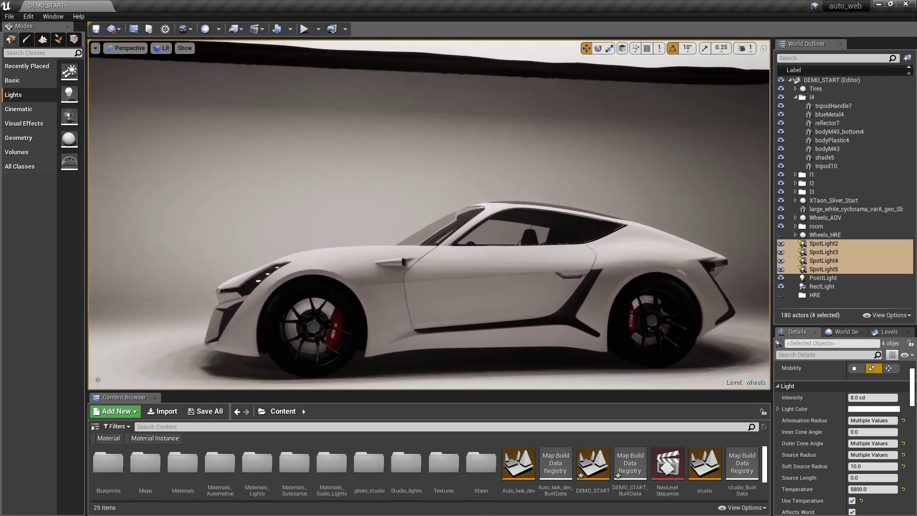
{"action": "right_click_drag", "start_coordinate": [394, 370], "coordinate": [501, 306]}
{"action": "left_click_drag", "start_coordinate": [551, 286], "coordinate": [511, 296], "text": "alt"}
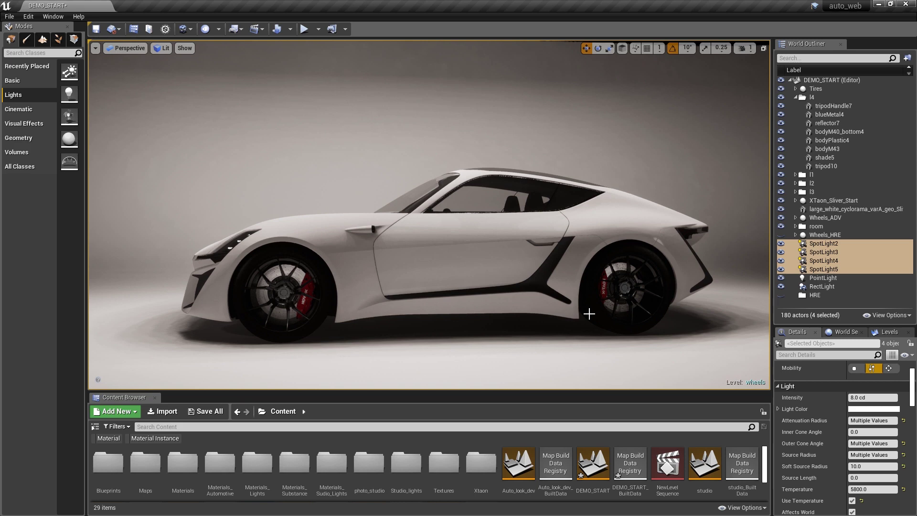
Try intensities of 30 cd and 0 cd on the four selected spotlights to compare their effect on the car
{"action": "left_click", "coordinate": [869, 398]}
{"action": "type", "text": "30"}
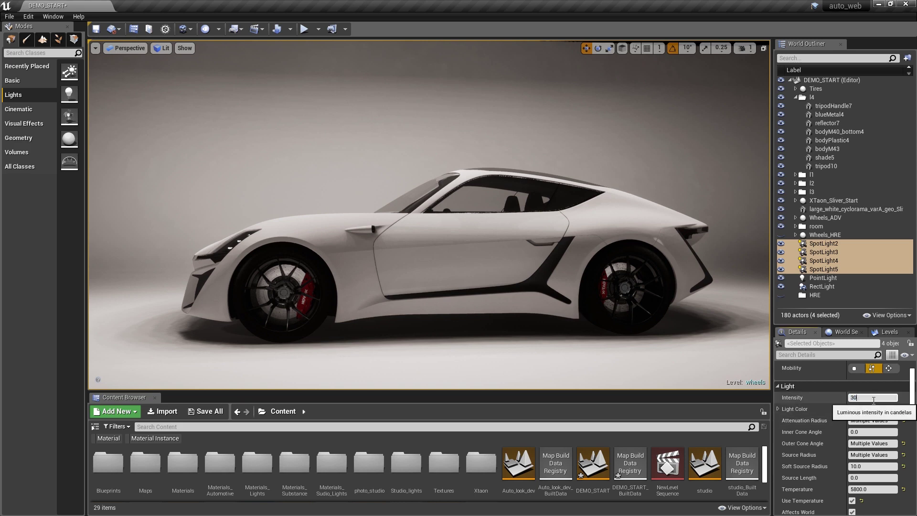
{"action": "key", "text": "Return"}
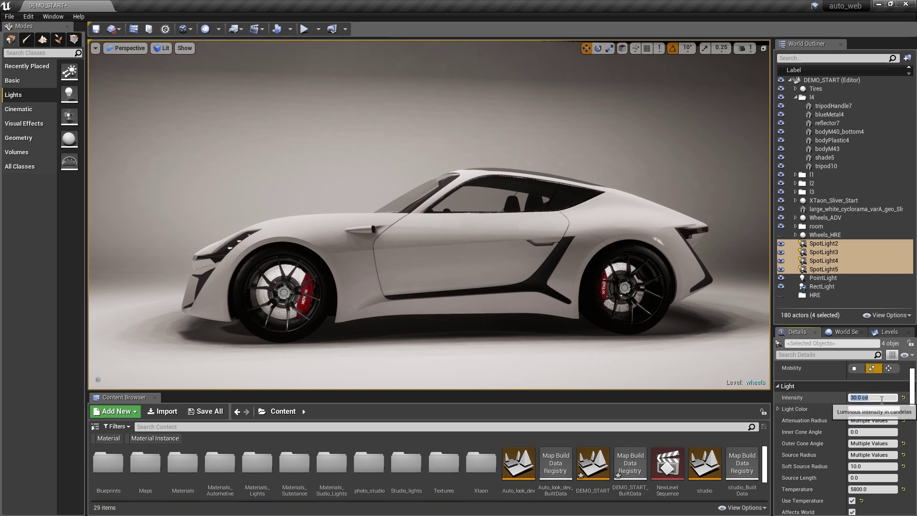
{"action": "type", "text": "0"}
{"action": "key", "text": "Return"}
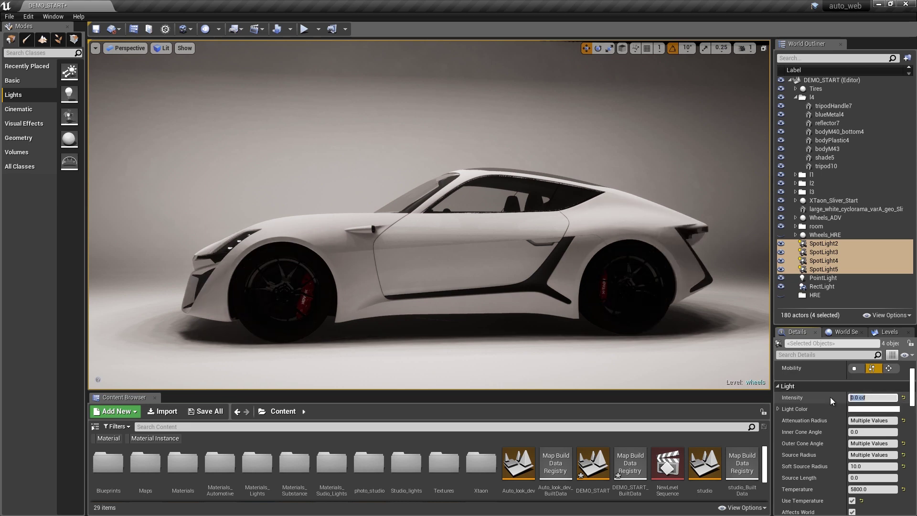
Set the intensity of the four selected spotlights to 10 cd and check the car from the side
{"action": "type", "text": "10"}
{"action": "key", "text": "Return"}
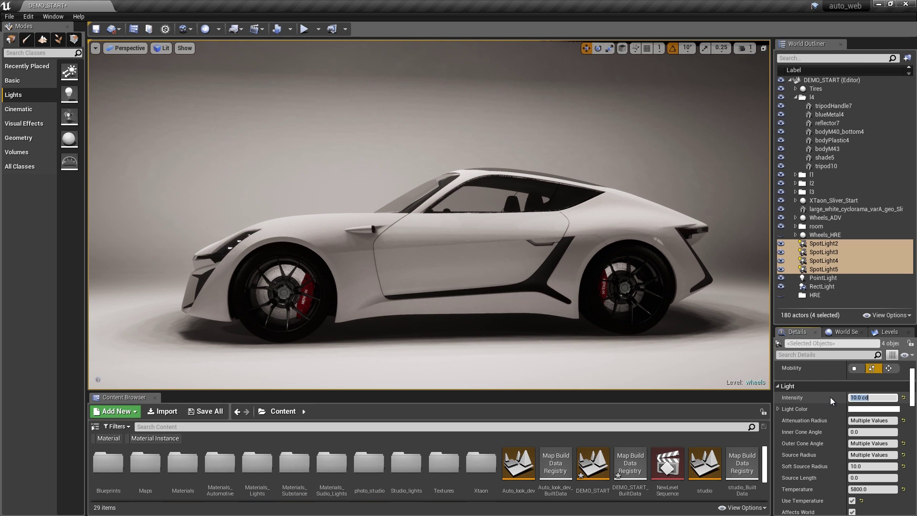
{"action": "left_click_drag", "start_coordinate": [567, 309], "coordinate": [809, 124], "text": "alt"}
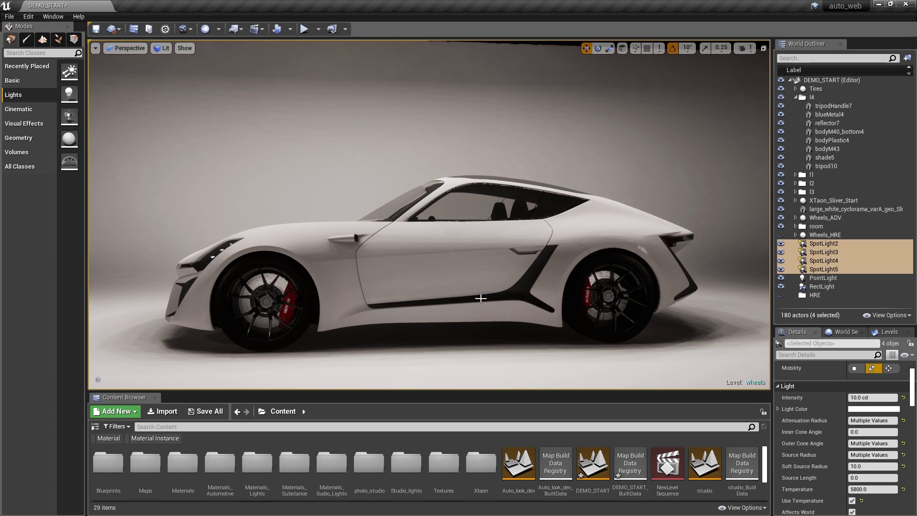
Switch to the Epic Games Launcher to view the Automotive Materials pack in the Marketplace search
{"action": "key", "text": "alt+Tab"}
{"action": "key", "text": "alt+Tab"}
{"action": "key", "text": "alt+Tab"}
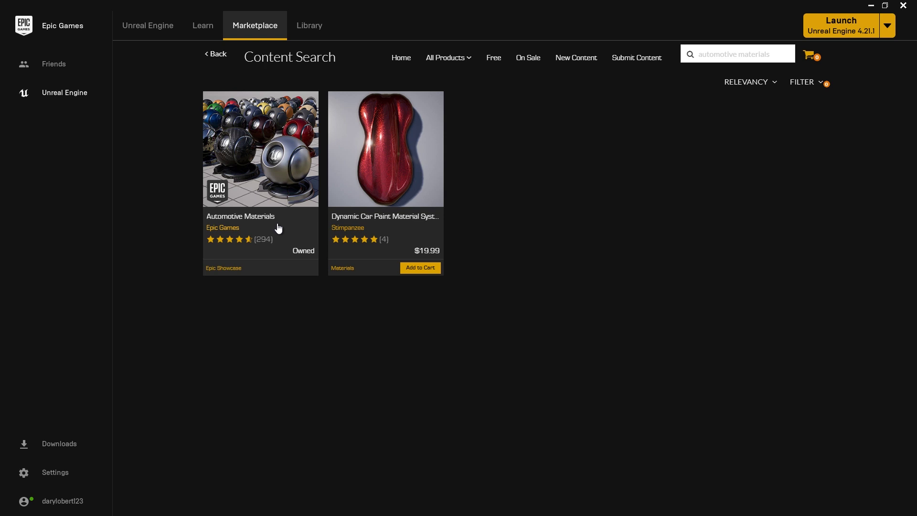
Switch to the AutomotiveMaterials project and examine the car paint, metal and leather sample spheres in the overview map
{"action": "key", "text": "alt+Tab"}
{"action": "key", "text": "alt+Tab"}
{"action": "key", "text": "alt+Tab"}
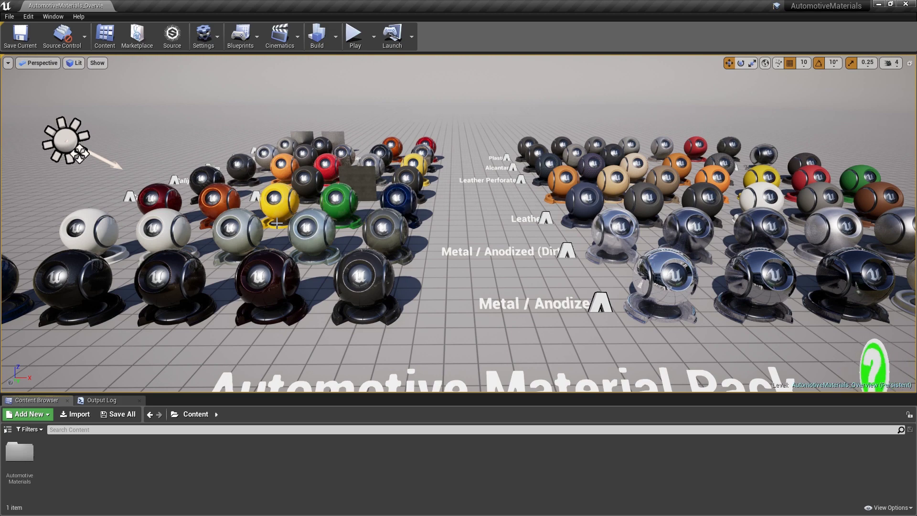
{"action": "middle_click_drag", "start_coordinate": [82, 222], "coordinate": [82, 222]}
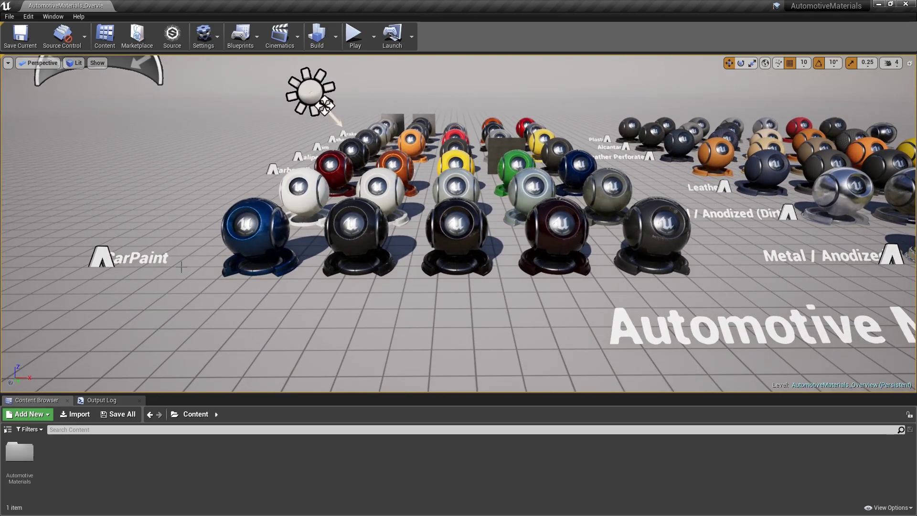
{"action": "right_click_drag", "start_coordinate": [305, 253], "coordinate": [337, 200]}
{"action": "middle_click_drag", "start_coordinate": [338, 199], "coordinate": [257, 245]}
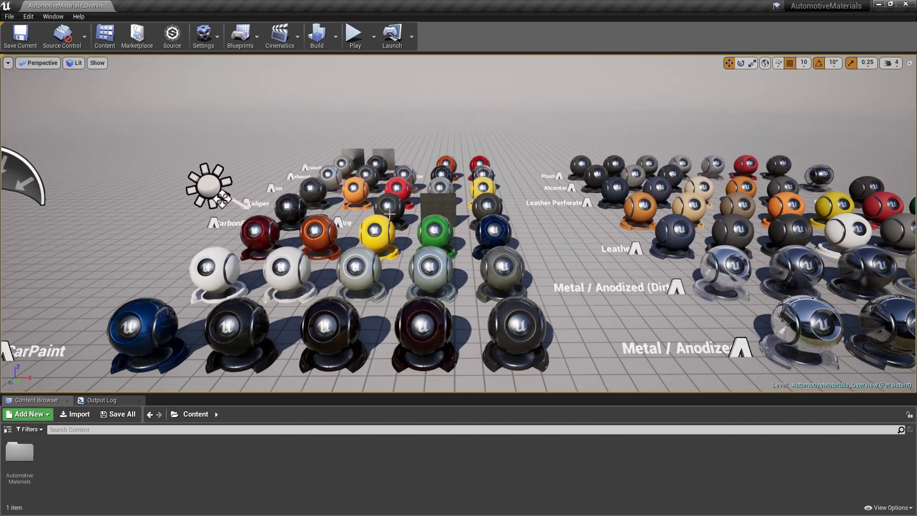
{"action": "middle_click_drag", "start_coordinate": [359, 206], "coordinate": [576, 276]}
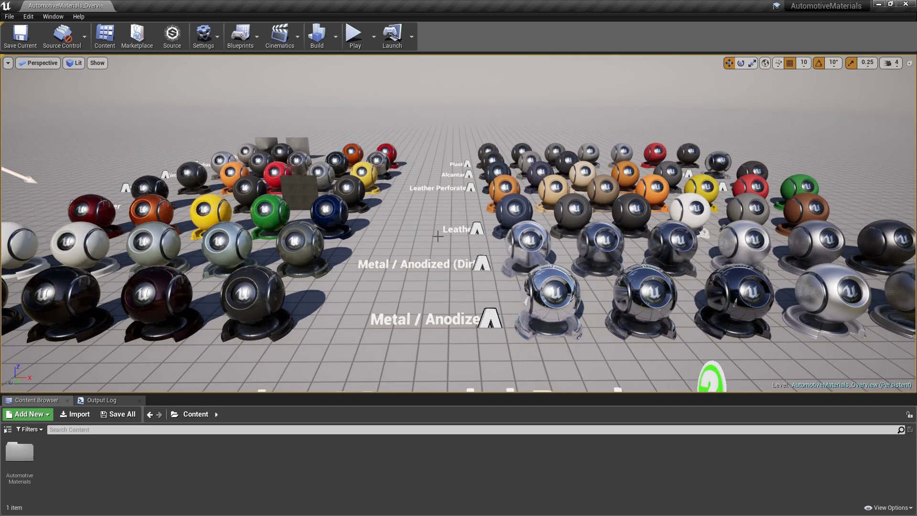
{"action": "middle_click_drag", "start_coordinate": [442, 219], "coordinate": [373, 293]}
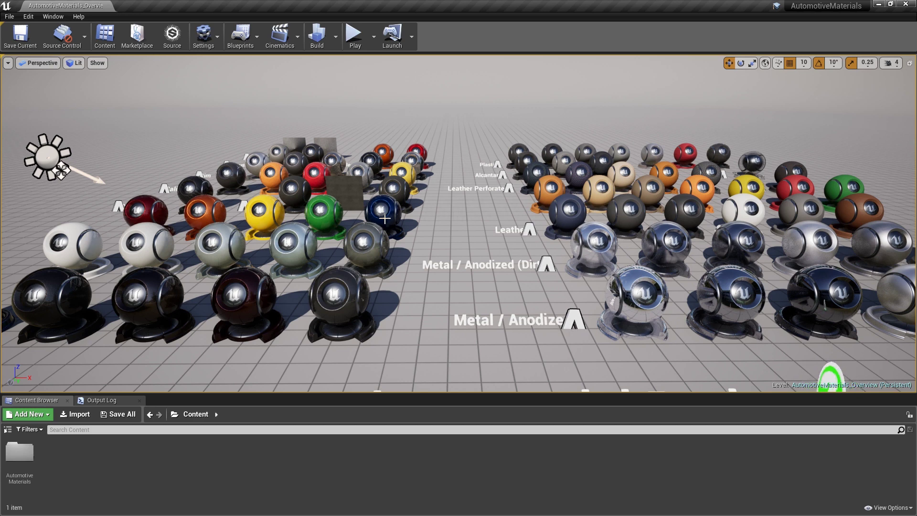
Start migrating the AutomotiveMaterials_Overview map and its dependent assets as far as the destination folder choice, and cancel there
{"action": "double_click", "coordinate": [22, 452]}
{"action": "double_click", "coordinate": [57, 451]}
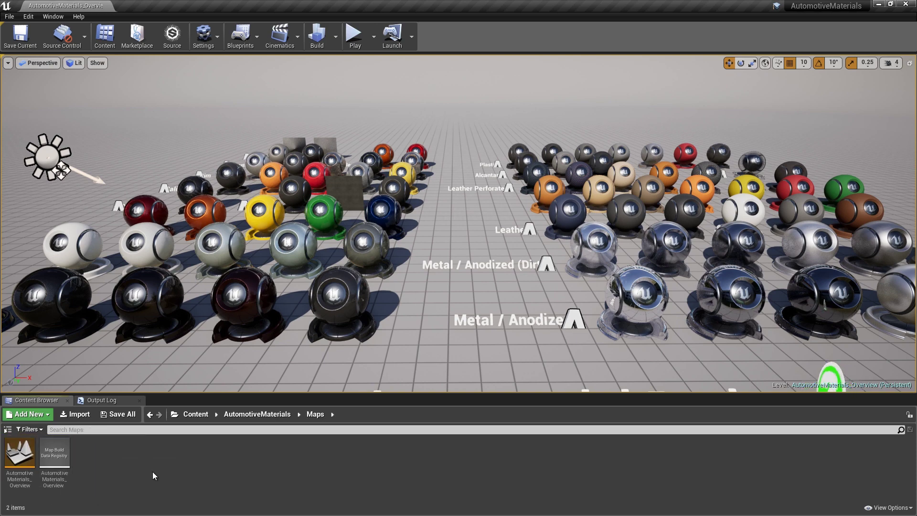
{"action": "right_click", "coordinate": [21, 453]}
{"action": "mouse_move", "coordinate": [79, 327]}
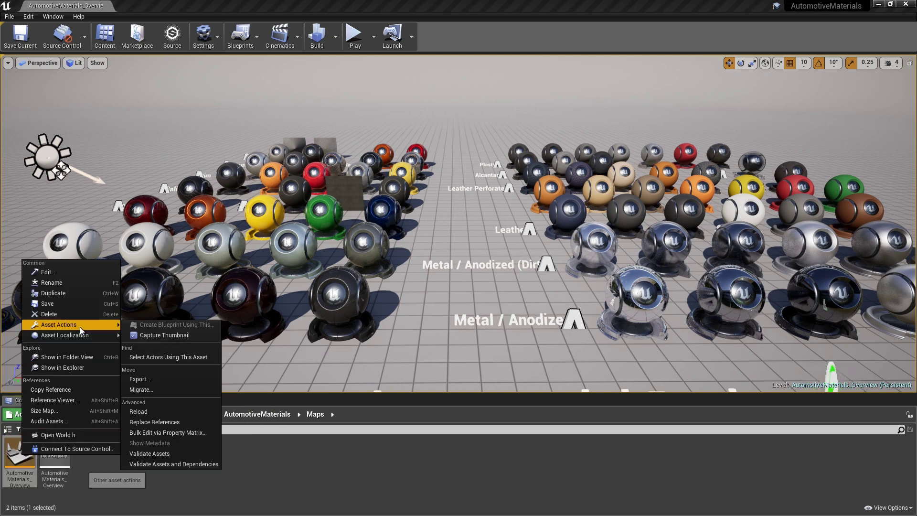
{"action": "left_click", "coordinate": [182, 388]}
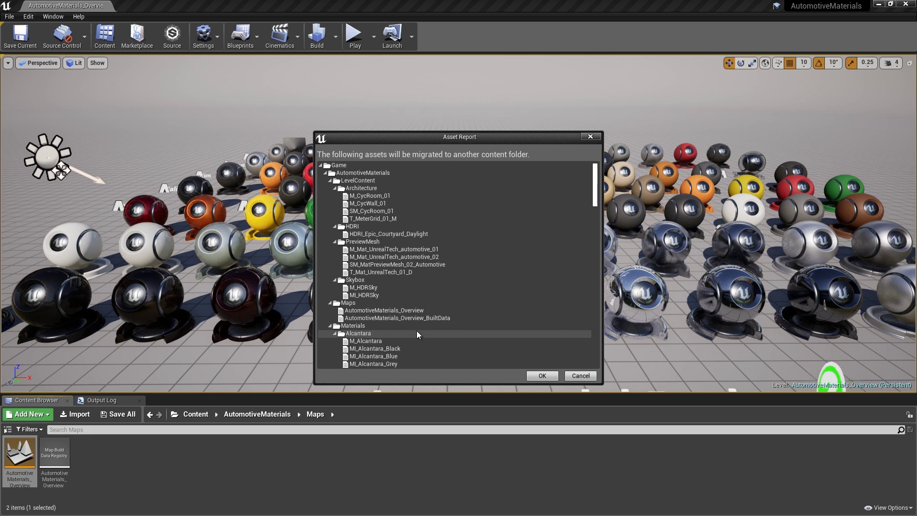
{"action": "left_click", "coordinate": [543, 377]}
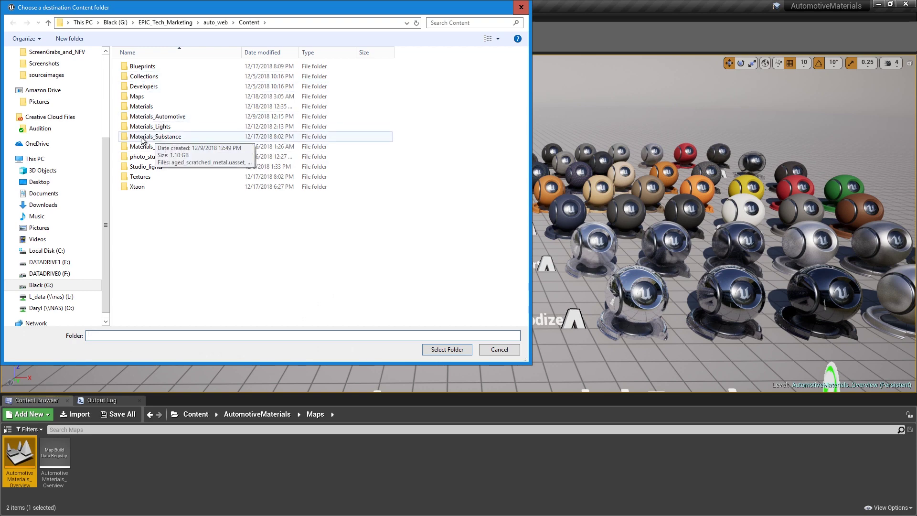
{"action": "left_click", "coordinate": [503, 352]}
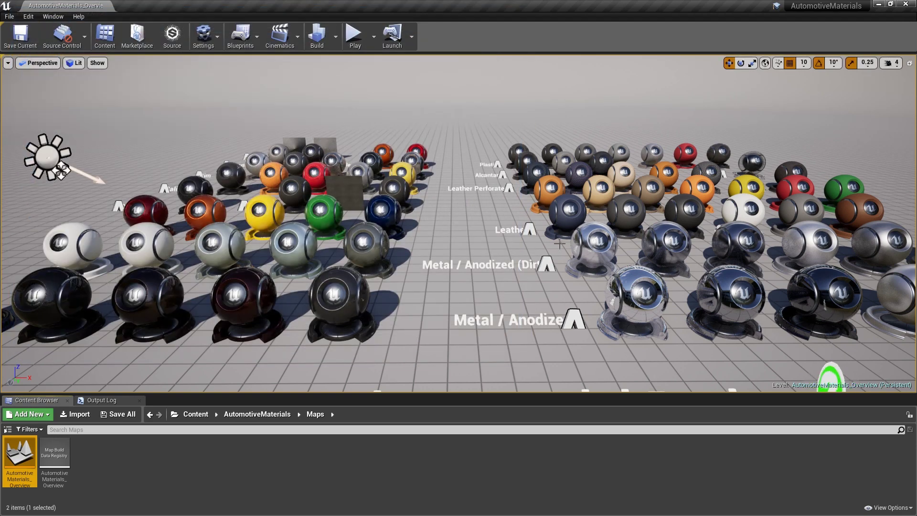
Switch back to the auto_web project and look through the CaliperPaint materials inside Materials_Automotive
{"action": "key", "text": "alt+Tab"}
{"action": "key", "text": "alt+Tab"}
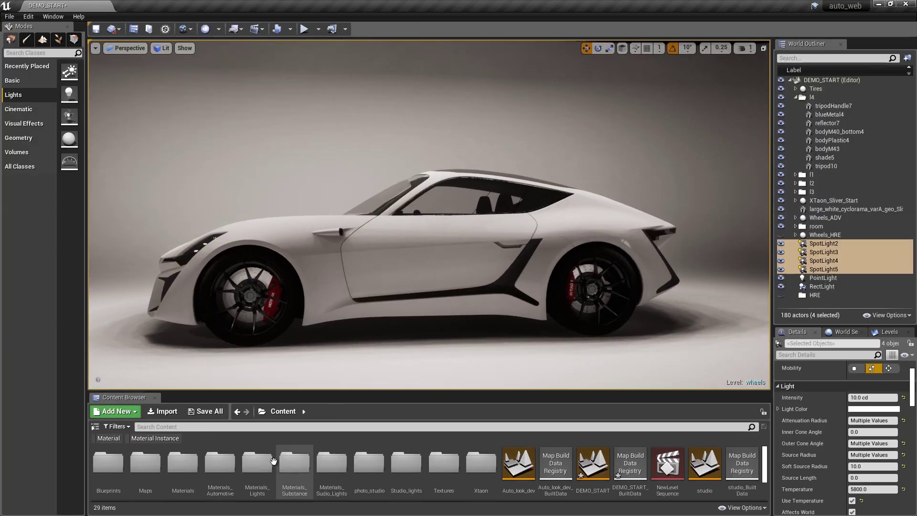
{"action": "double_click", "coordinate": [220, 464]}
{"action": "double_click", "coordinate": [188, 472]}
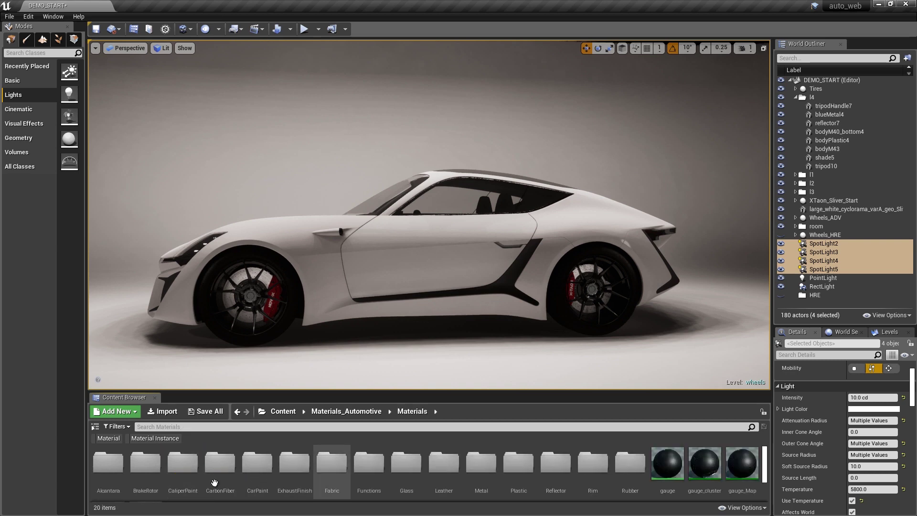
{"action": "double_click", "coordinate": [184, 471]}
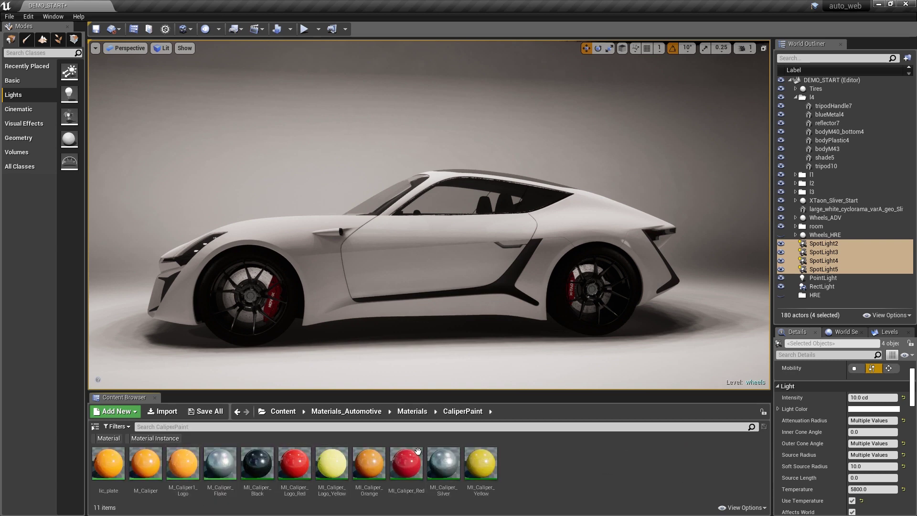
{"action": "left_click", "coordinate": [411, 412]}
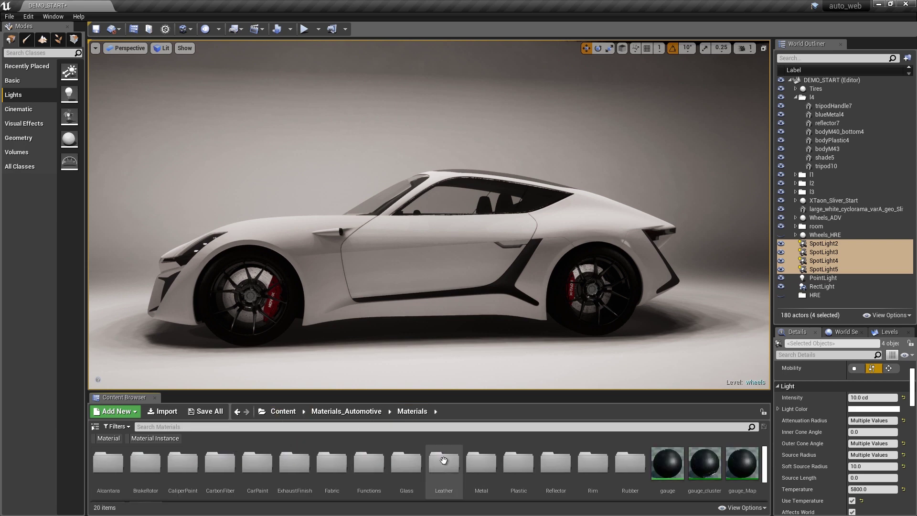
Open the CarPaint material folder and apply MI_CarPaint_07_Silver_DTO to the car body
{"action": "double_click", "coordinate": [256, 464]}
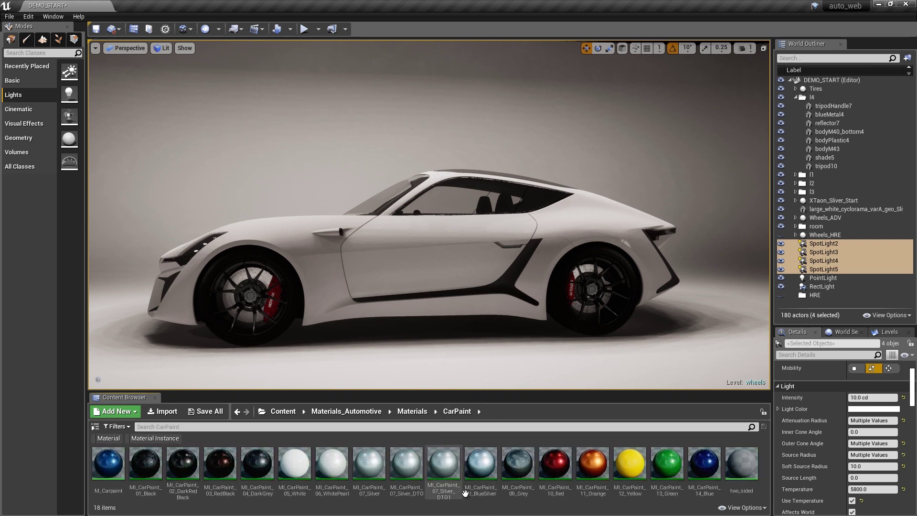
{"action": "left_click_drag", "start_coordinate": [405, 467], "coordinate": [399, 268]}
{"action": "left_click_drag", "start_coordinate": [404, 469], "coordinate": [324, 268]}
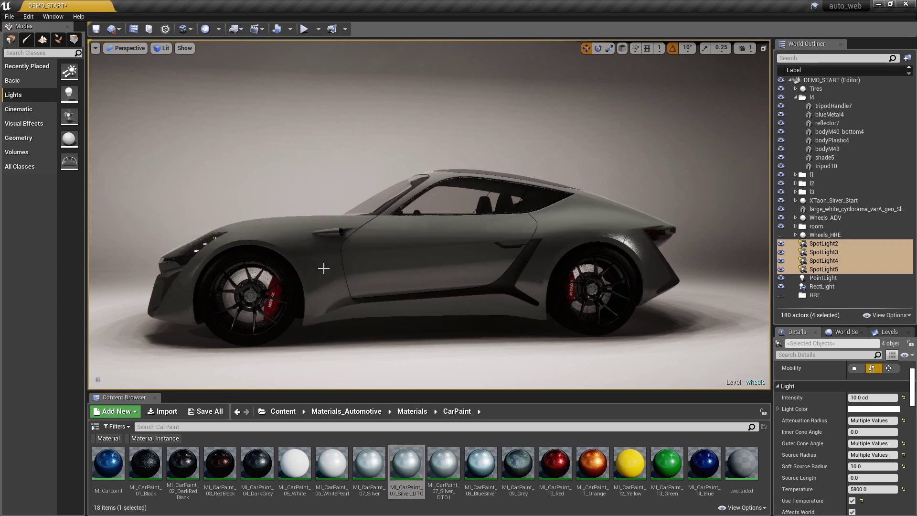
Examine the silver paint on the car's fender, door and front wheel area from close up and farther away
{"action": "right_click_drag", "start_coordinate": [403, 291], "coordinate": [458, 277]}
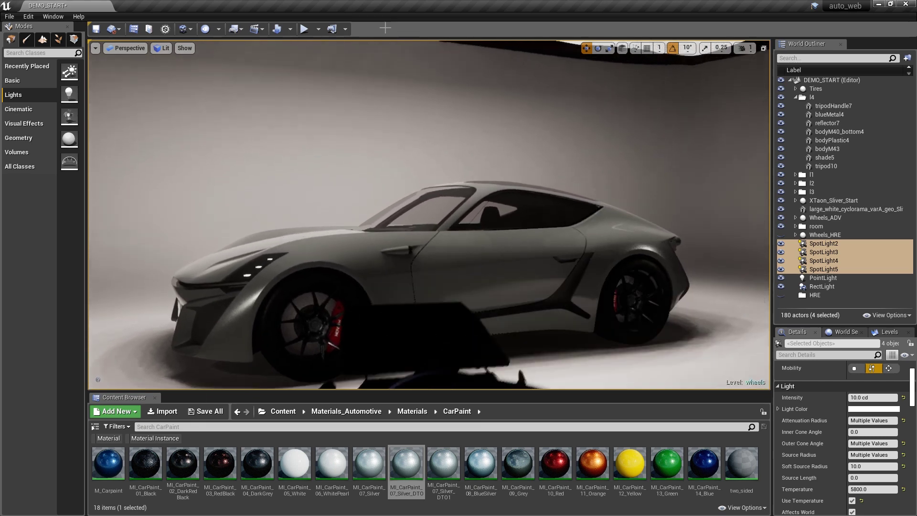
{"action": "scroll", "coordinate": [459, 277], "scroll_direction": "up", "scroll_amount": 5}
{"action": "middle_click_drag", "start_coordinate": [528, 210], "coordinate": [86, 515]}
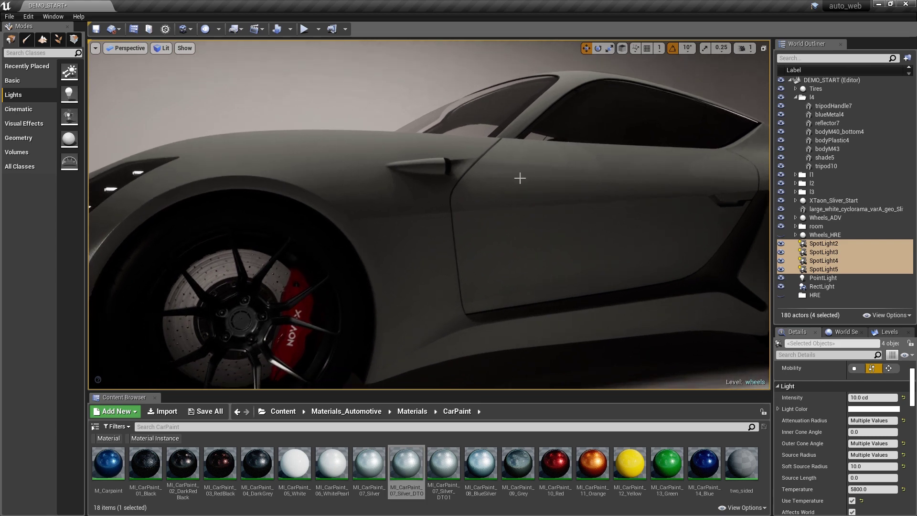
{"action": "scroll", "coordinate": [520, 178], "scroll_direction": "down", "scroll_amount": 3}
{"action": "scroll", "coordinate": [517, 179], "scroll_direction": "down", "scroll_amount": 1}
{"action": "scroll", "coordinate": [517, 178], "scroll_direction": "up", "scroll_amount": 1}
{"action": "middle_click_drag", "start_coordinate": [517, 179], "coordinate": [3, 106]}
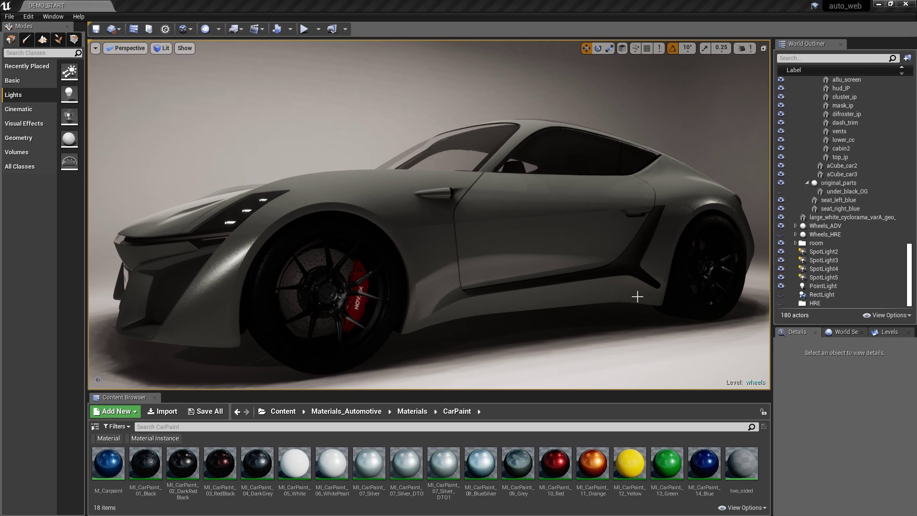
Place a Box Reflection Capture on the studio floor by the car and move it to about X 240.6, Z 268.9
{"action": "left_click", "coordinate": [21, 125]}
{"action": "left_click_drag", "start_coordinate": [68, 182], "coordinate": [526, 282]}
{"action": "scroll", "coordinate": [526, 281], "scroll_direction": "down", "scroll_amount": 10}
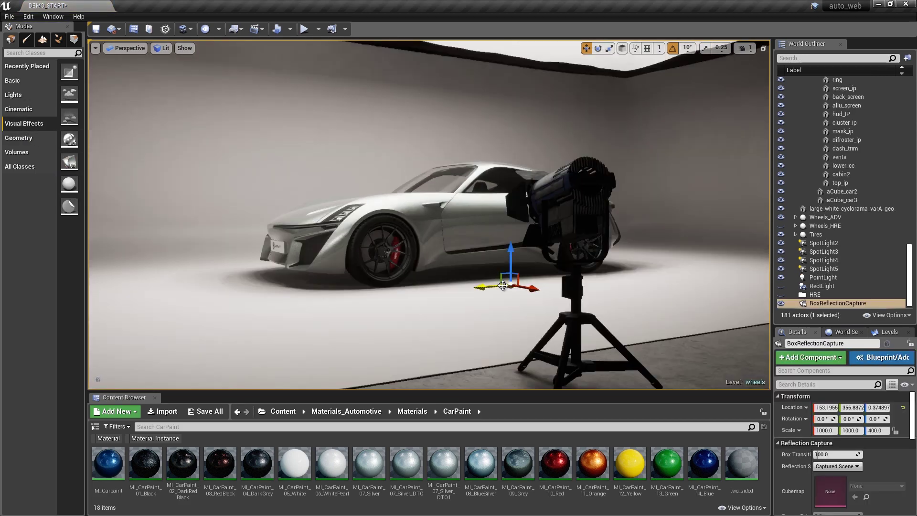
{"action": "scroll", "coordinate": [482, 269], "scroll_direction": "down", "scroll_amount": 6}
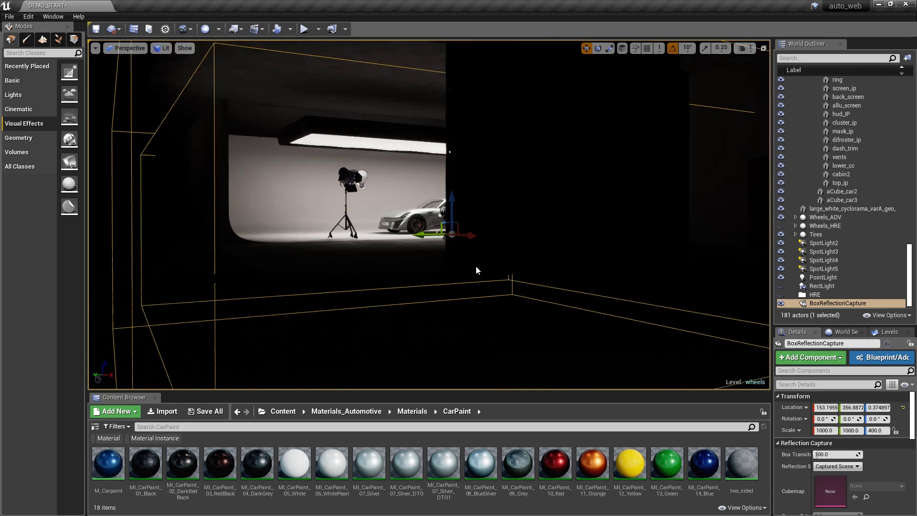
{"action": "left_click_drag", "start_coordinate": [454, 187], "coordinate": [464, 121]}
{"action": "scroll", "coordinate": [436, 188], "scroll_direction": "up", "scroll_amount": 8}
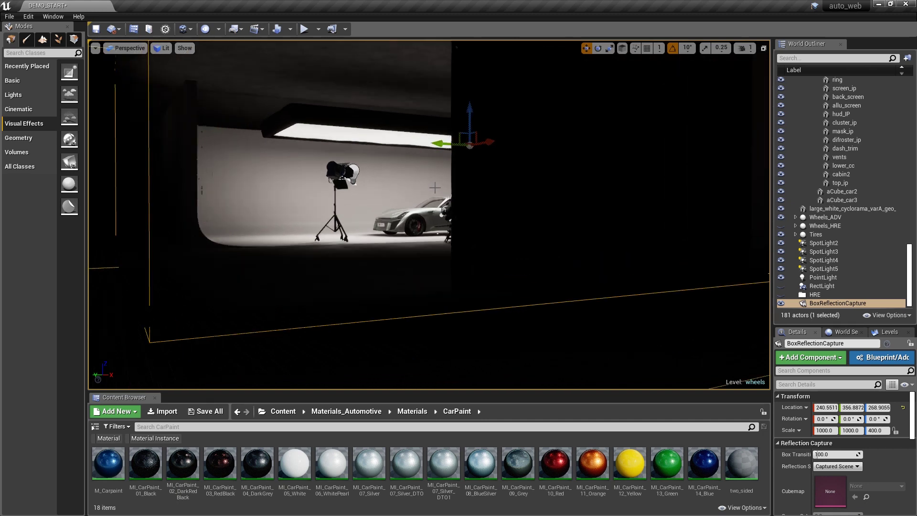
{"action": "scroll", "coordinate": [425, 182], "scroll_direction": "up", "scroll_amount": 4}
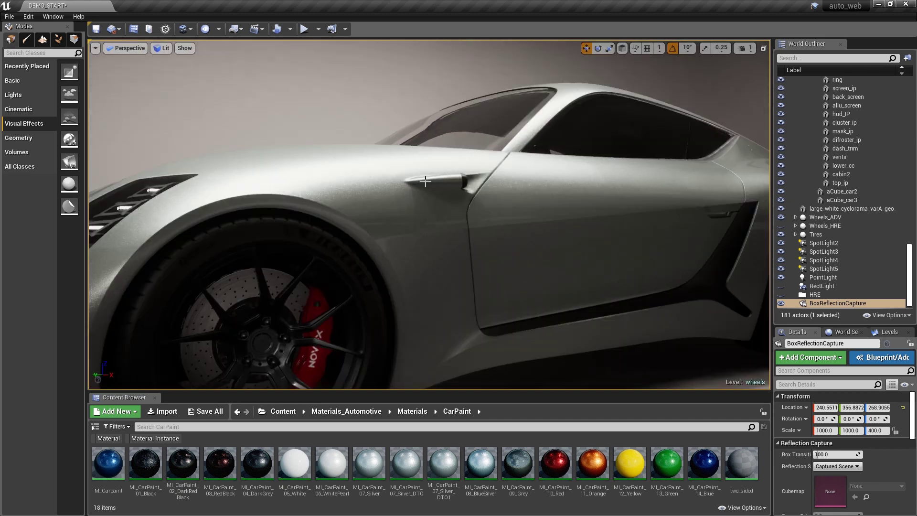
Switch the viewport to the Reflections view mode and inspect the reflections across the car and studio
{"action": "left_click_drag", "start_coordinate": [434, 187], "coordinate": [64, 53], "text": "alt"}
{"action": "left_click", "coordinate": [161, 48]}
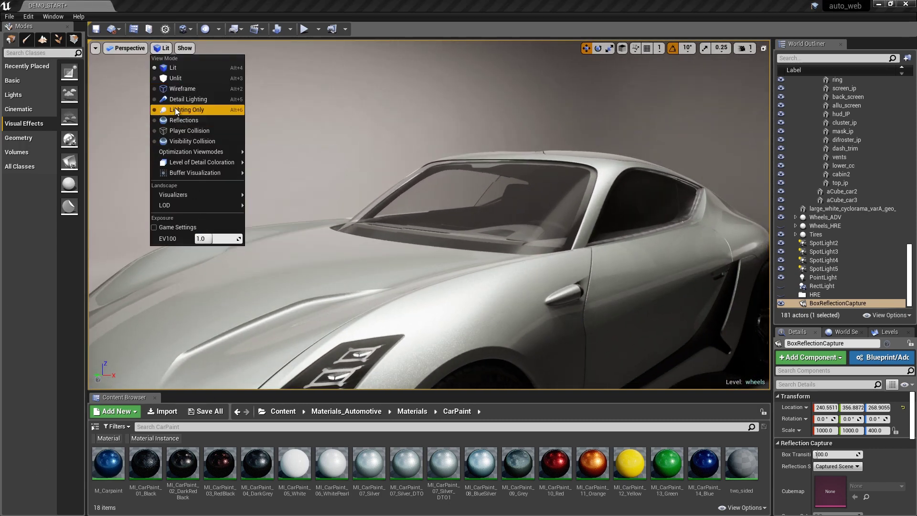
{"action": "left_click", "coordinate": [179, 121]}
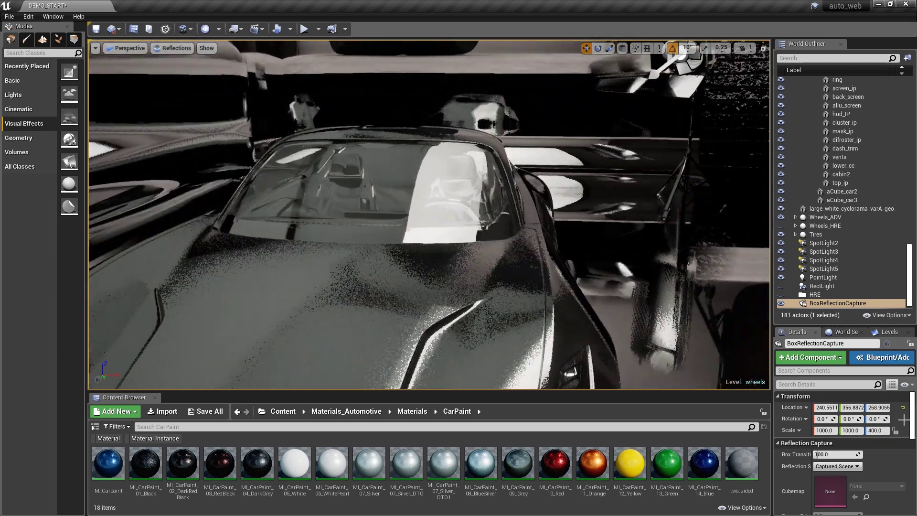
{"action": "left_click_drag", "start_coordinate": [904, 419], "coordinate": [6, 83], "text": "alt"}
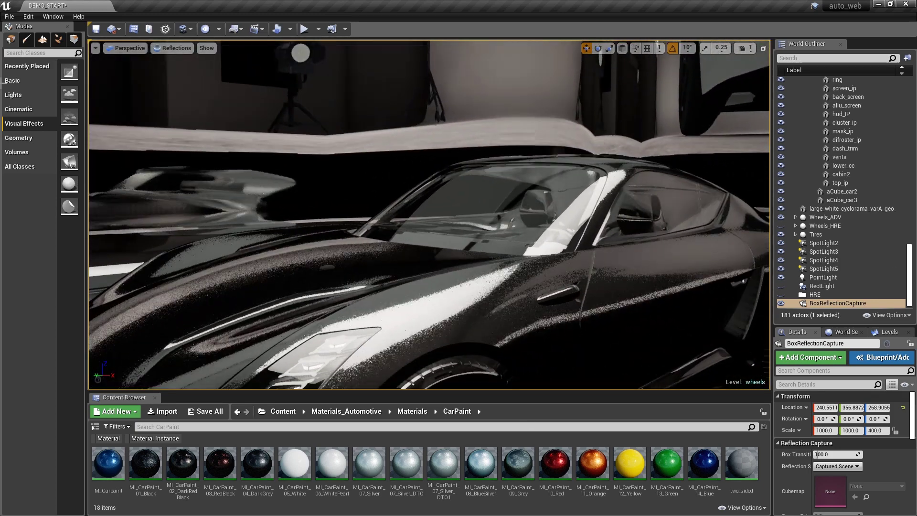
{"action": "scroll", "coordinate": [577, 200], "scroll_direction": "down", "scroll_amount": 3}
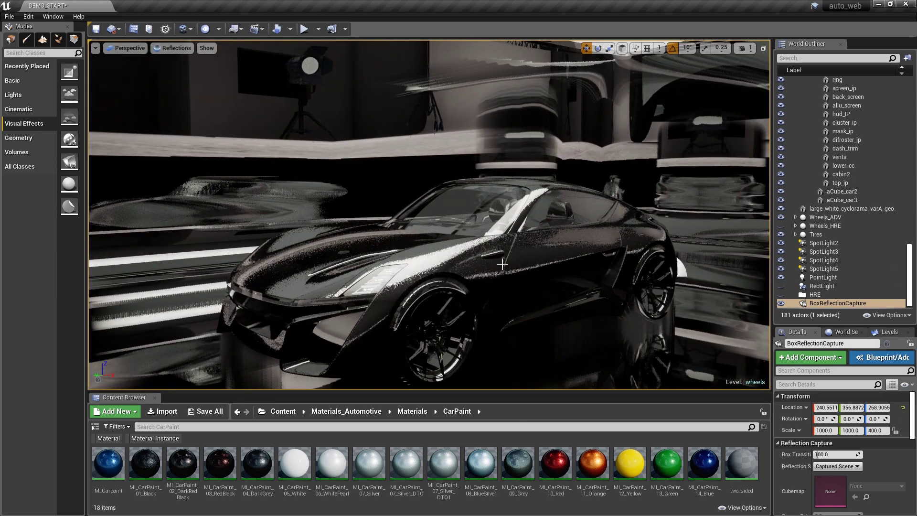
{"action": "mouse_move", "coordinate": [466, 270]}
{"action": "middle_mouse_down", "text": "alt"}
{"action": "mouse_move", "coordinate": [436, 252]}
{"action": "mouse_move", "coordinate": [454, 275]}
{"action": "mouse_move", "coordinate": [463, 264]}
{"action": "middle_mouse_up", "text": "alt"}
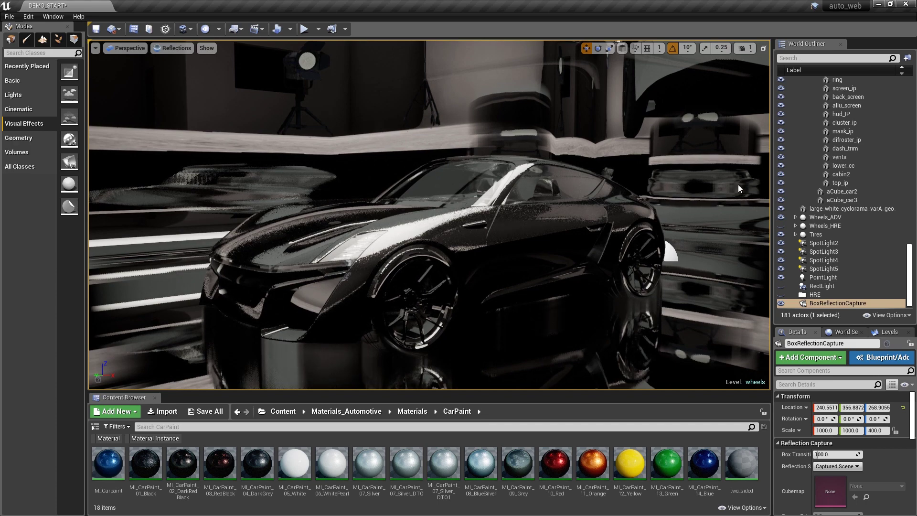
Hide the first box reflection capture and move a second one above the car's front to about X 25.8
{"action": "left_click", "coordinate": [781, 303]}
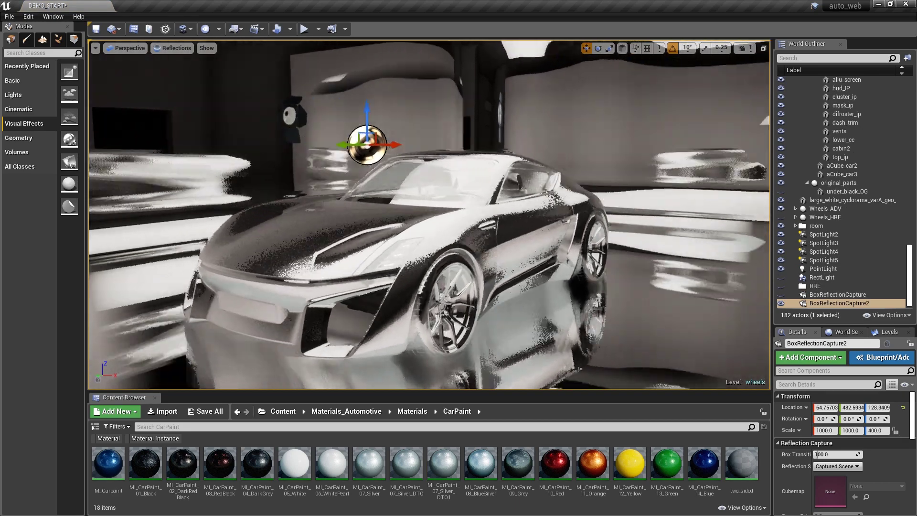
{"action": "left_click_drag", "start_coordinate": [442, 166], "coordinate": [487, 167], "text": "alt"}
{"action": "left_click_drag", "start_coordinate": [422, 142], "coordinate": [364, 143]}
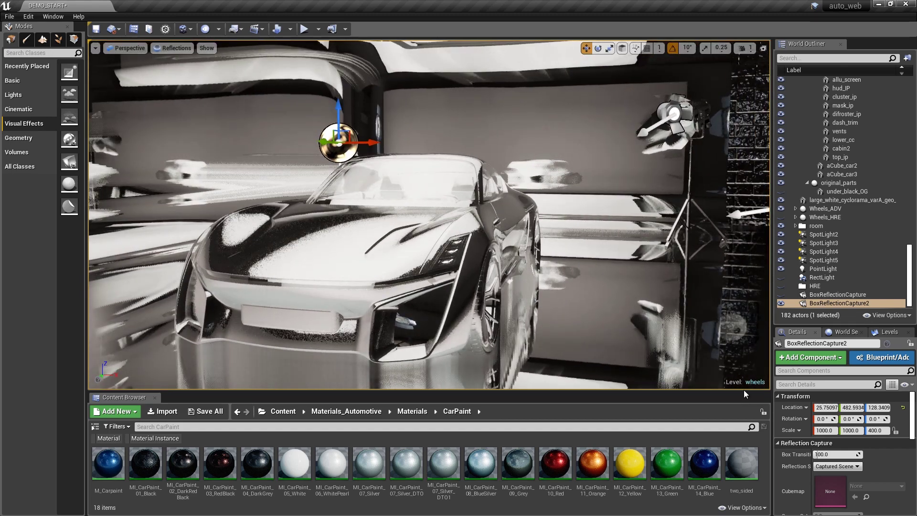
Set the second box capture's transition distance to 50 and its scale to 100 on X, Y and Z
{"action": "left_click", "coordinate": [834, 458]}
{"action": "type", "text": "50"}
{"action": "key", "text": "Return"}
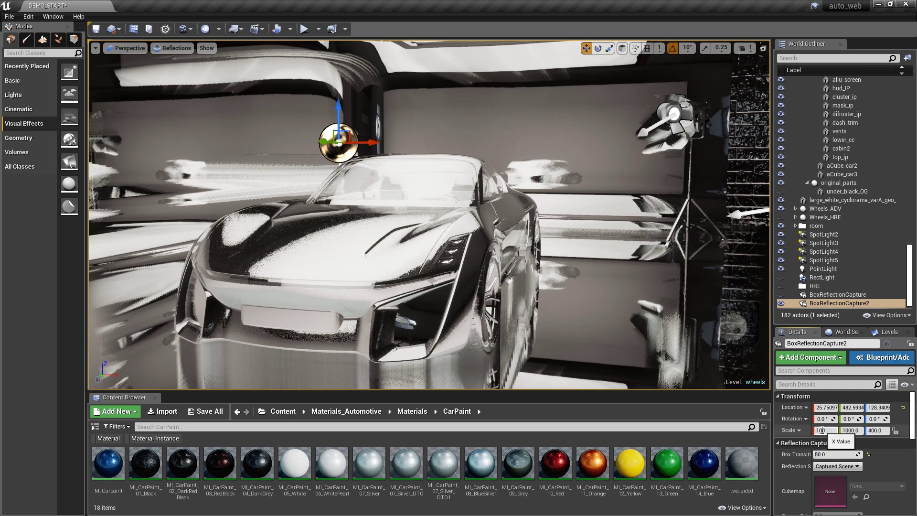
{"action": "key", "text": "Tab"}
{"action": "type", "text": "100"}
{"action": "key", "text": "Tab"}
{"action": "type", "text": "100"}
{"action": "key", "text": "Return"}
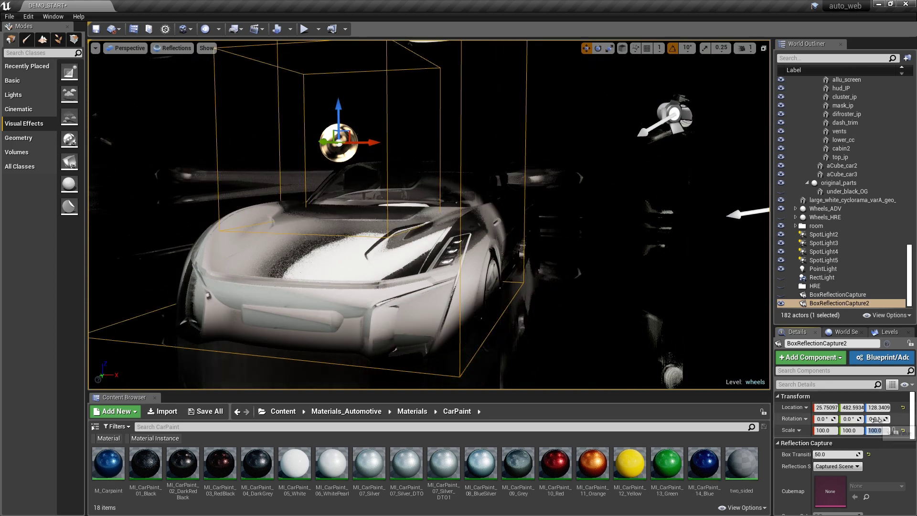
Set the second box capture's Z scale to 50 and its transition distance to 30
{"action": "type", "text": "50"}
{"action": "key", "text": "Return"}
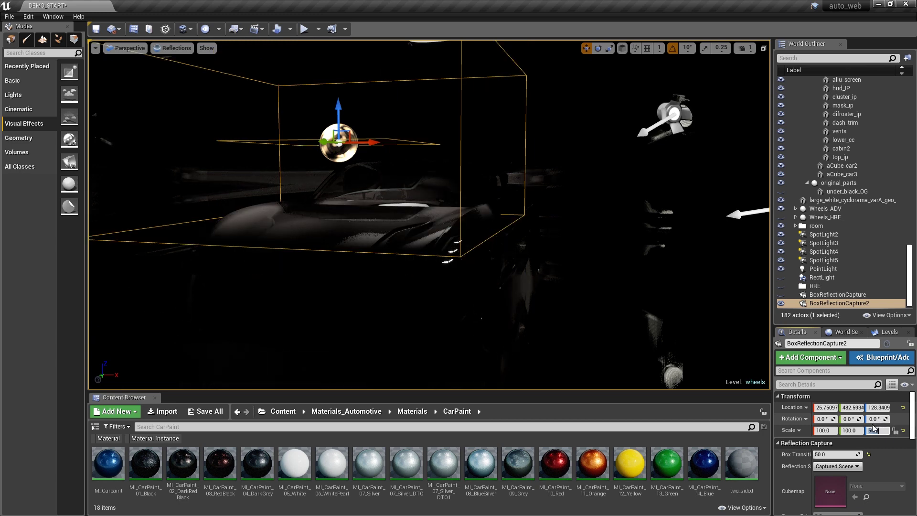
{"action": "left_click", "coordinate": [832, 453]}
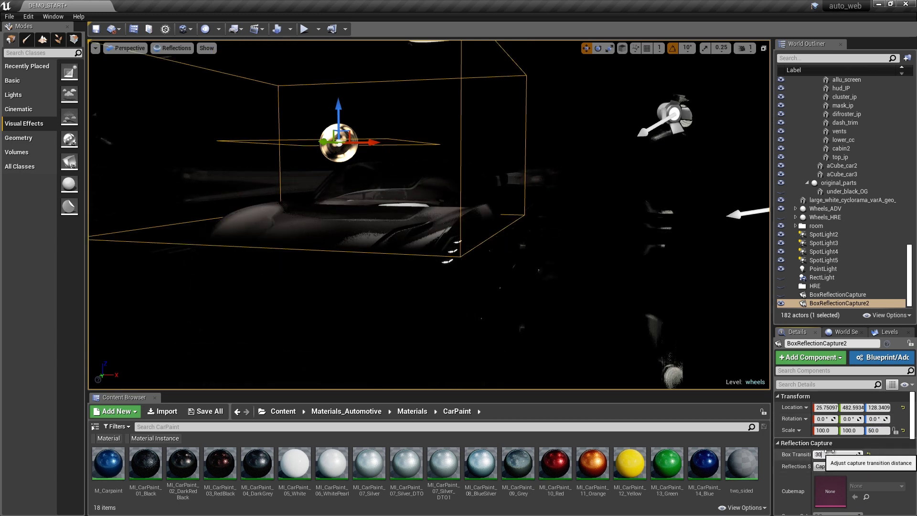
{"action": "type", "text": "30"}
{"action": "key", "text": "Return"}
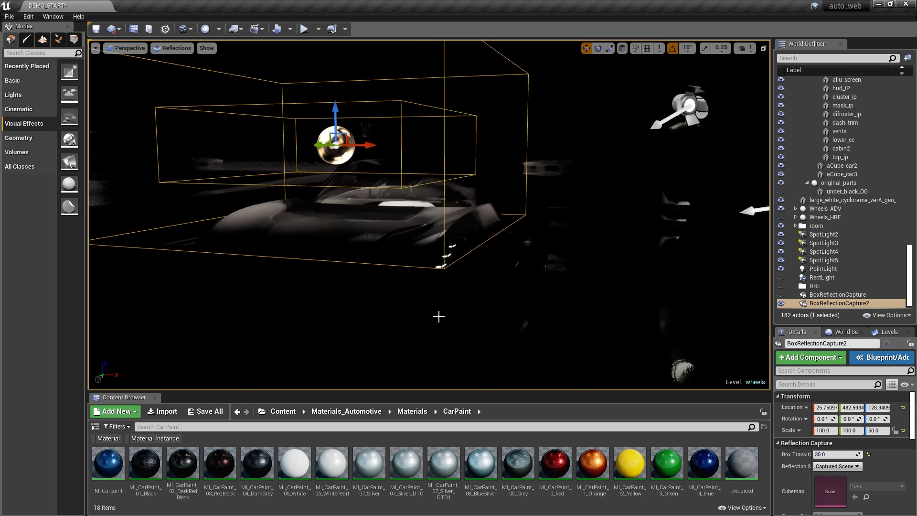
Move the box capture over the car's roof to about Y 272, Z 129.6 and set its scale to X 80, Y 150
{"action": "left_click_drag", "start_coordinate": [555, 237], "coordinate": [478, 253], "text": "alt"}
{"action": "left_click_drag", "start_coordinate": [287, 149], "coordinate": [499, 140]}
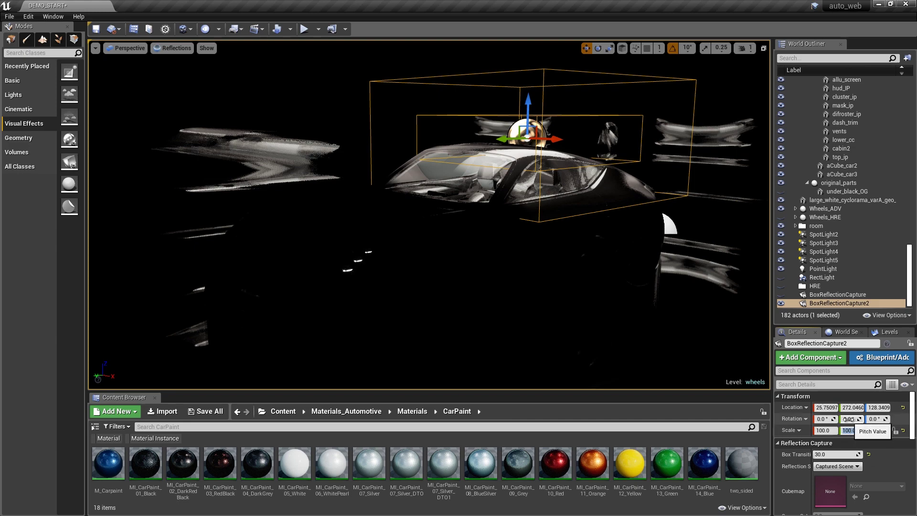
{"action": "key", "text": "Return"}
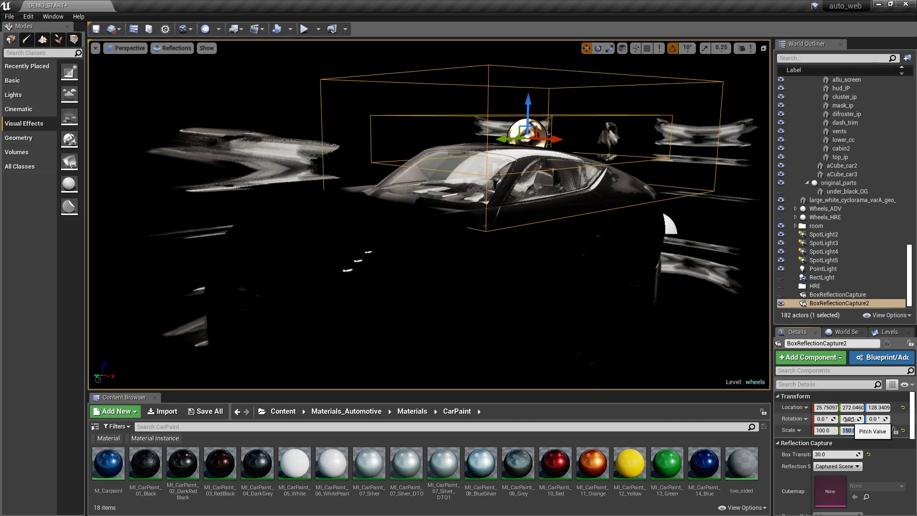
{"action": "left_click_drag", "start_coordinate": [670, 281], "coordinate": [669, 318], "text": "alt"}
{"action": "left_click_drag", "start_coordinate": [526, 59], "coordinate": [527, 61]}
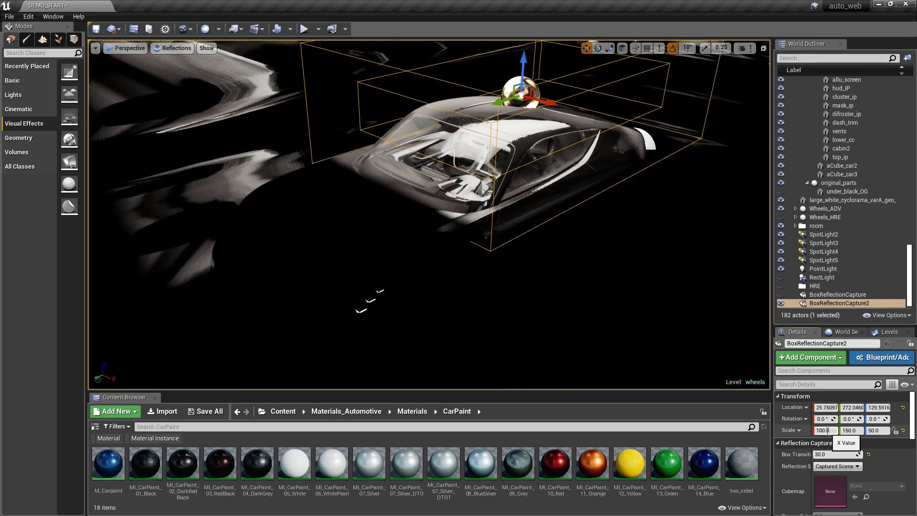
{"action": "type", "text": "80"}
{"action": "key", "text": "Return"}
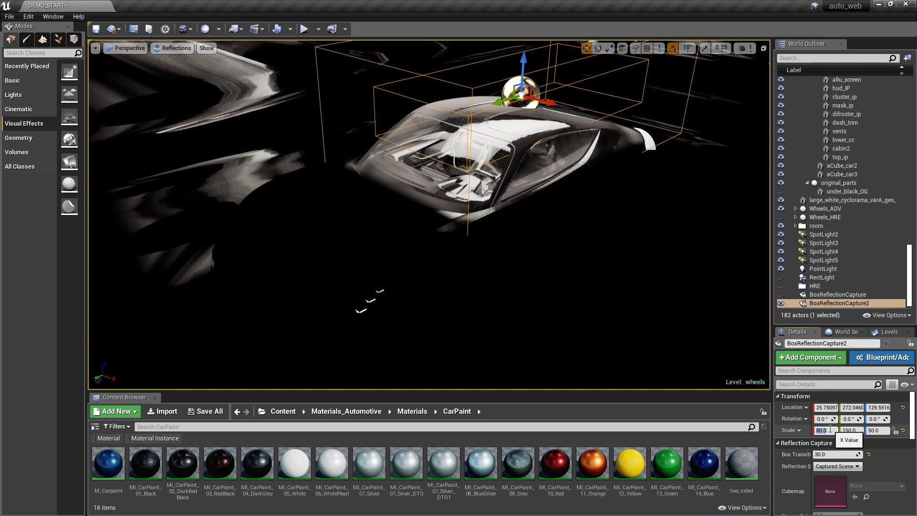
Try transition distances of 45 and 30 on the roof capture, and set it to 20
{"action": "left_click", "coordinate": [833, 455]}
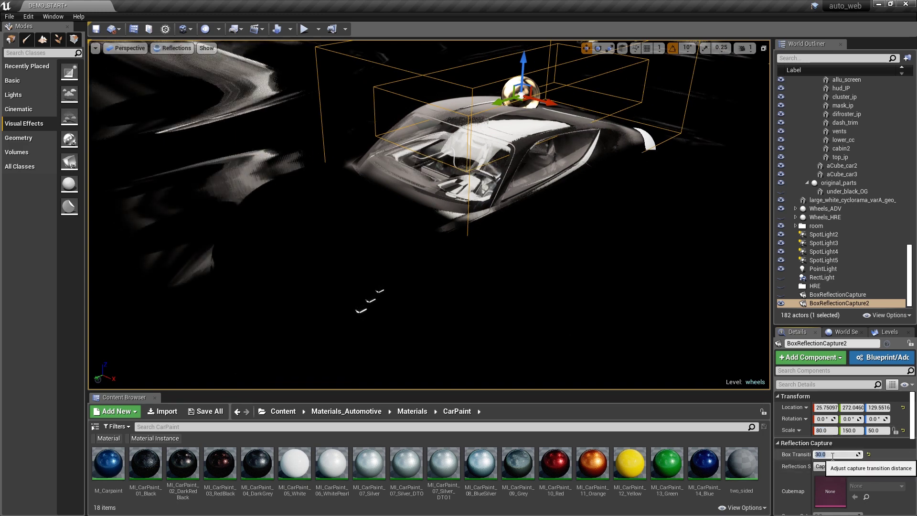
{"action": "type", "text": "45"}
{"action": "key", "text": "Return"}
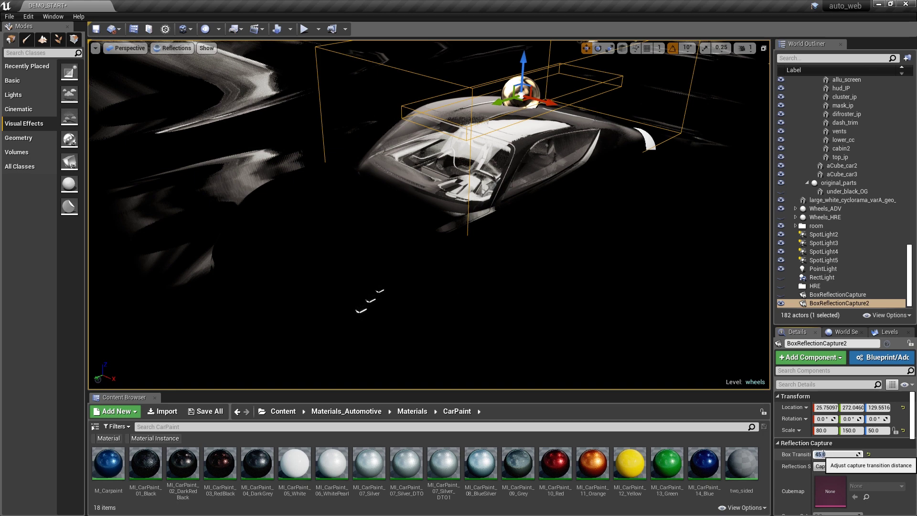
{"action": "type", "text": "30"}
{"action": "key", "text": "Return"}
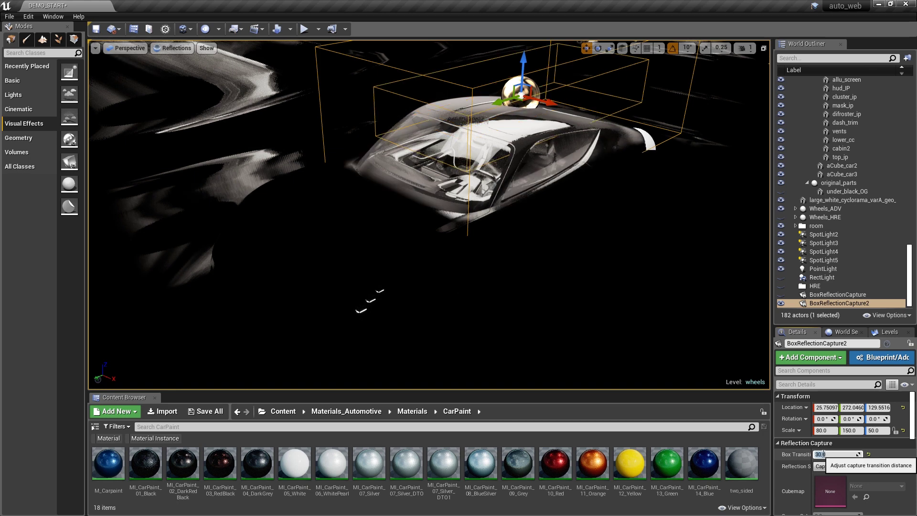
{"action": "type", "text": "20"}
{"action": "key", "text": "Return"}
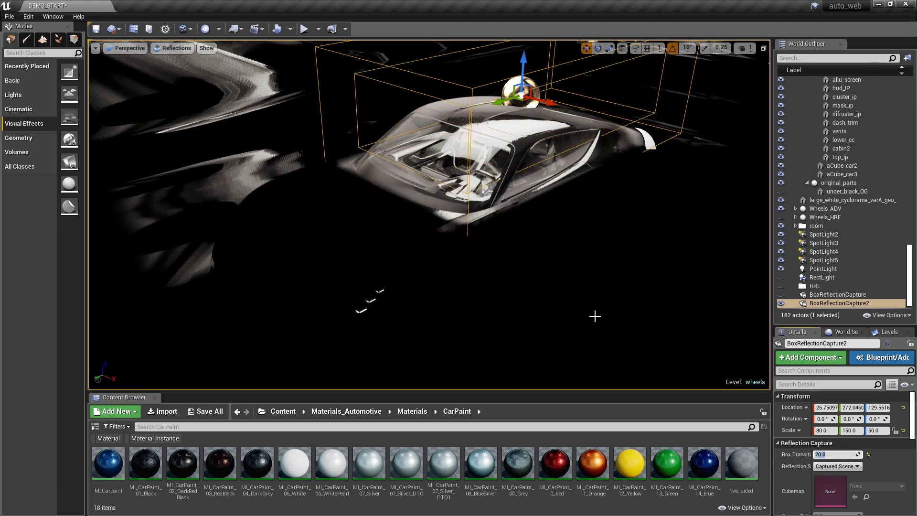
Duplicate the roof capture onto the hood, lower it to about Z 91.3 and set its Y scale to 100
{"action": "mouse_move", "coordinate": [620, 208]}
{"action": "left_mouse_down", "text": "alt"}
{"action": "mouse_move", "coordinate": [575, 197]}
{"action": "mouse_move", "coordinate": [619, 208]}
{"action": "left_mouse_up", "text": "alt"}
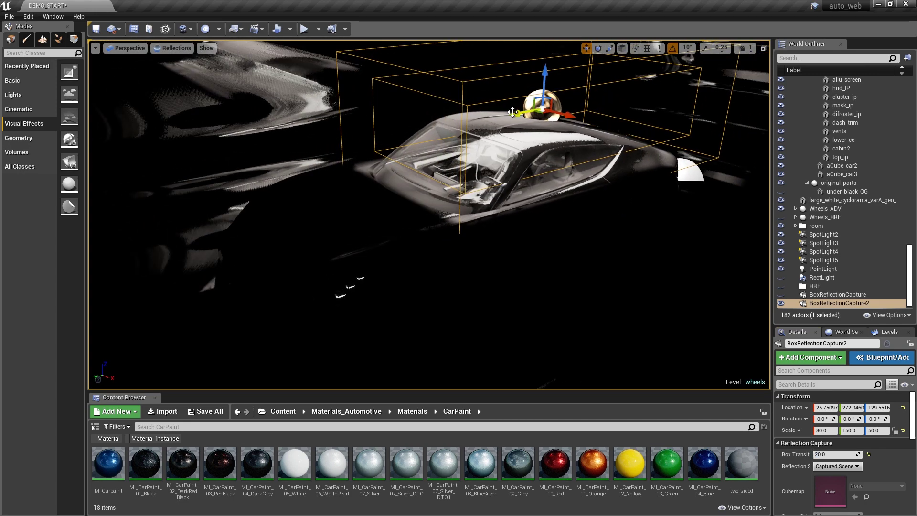
{"action": "left_click_drag", "start_coordinate": [513, 116], "coordinate": [281, 245], "text": "alt"}
{"action": "left_click_drag", "start_coordinate": [295, 121], "coordinate": [302, 171]}
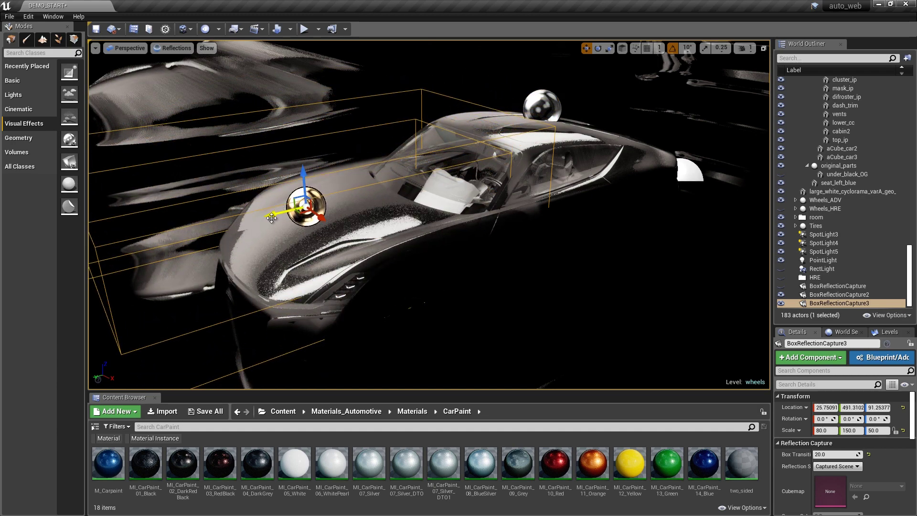
{"action": "left_click_drag", "start_coordinate": [272, 218], "coordinate": [281, 212]}
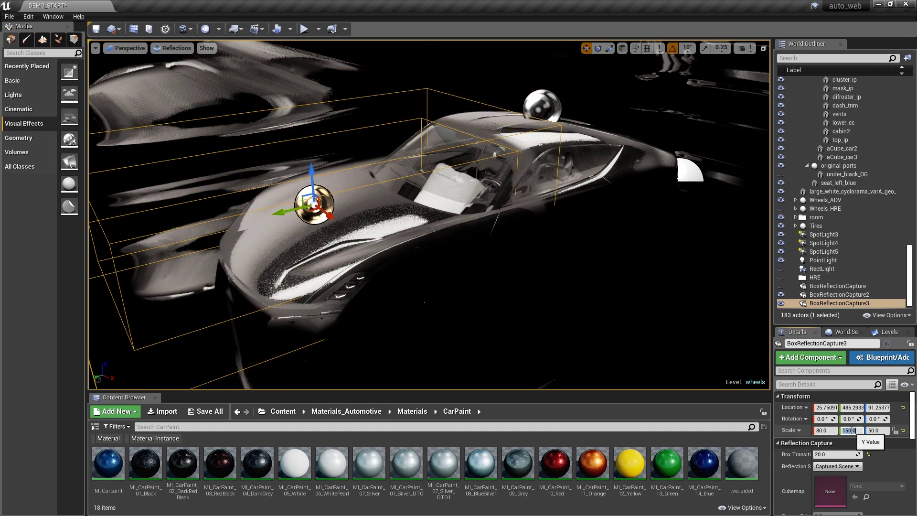
{"action": "key", "text": "Return"}
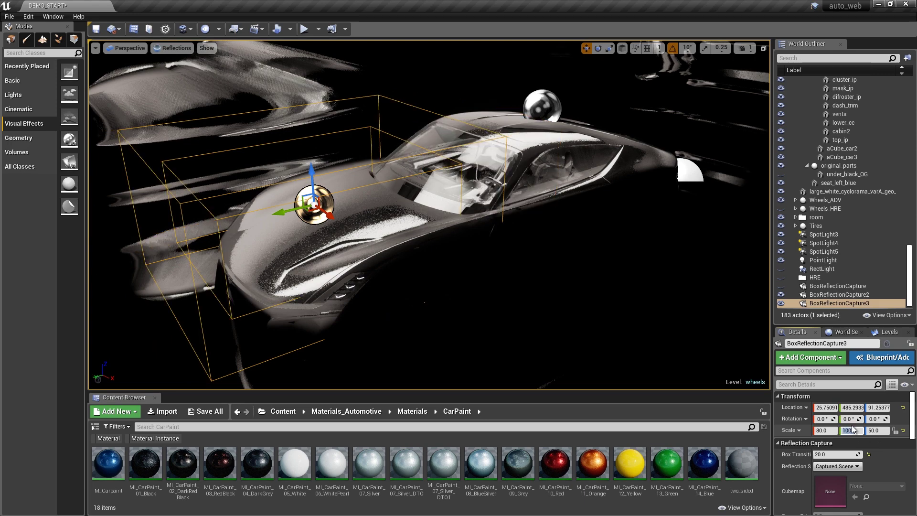
{"action": "left_click_drag", "start_coordinate": [278, 216], "coordinate": [315, 215]}
Duplicate the hood capture and place the copy beside the car door at about X 143.9, Y 380.2, Z 76.3
{"action": "left_click_drag", "start_coordinate": [556, 287], "coordinate": [10, 178], "text": "alt"}
{"action": "left_click_drag", "start_coordinate": [366, 212], "coordinate": [511, 279], "text": "alt"}
{"action": "left_click_drag", "start_coordinate": [451, 270], "coordinate": [528, 229]}
{"action": "left_click_drag", "start_coordinate": [559, 179], "coordinate": [558, 199]}
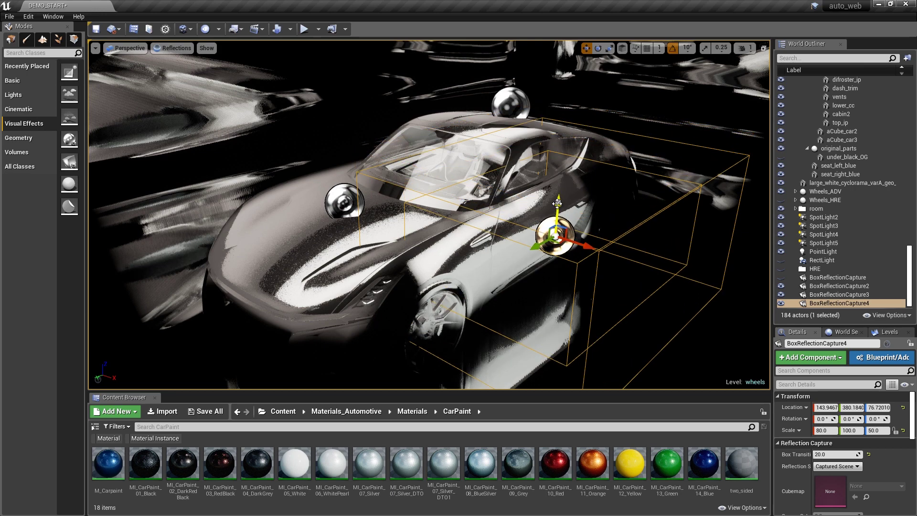
Set the door-side capture's X scale to 40 and move it to about X 135, Z 71.4
{"action": "left_click", "coordinate": [831, 431]}
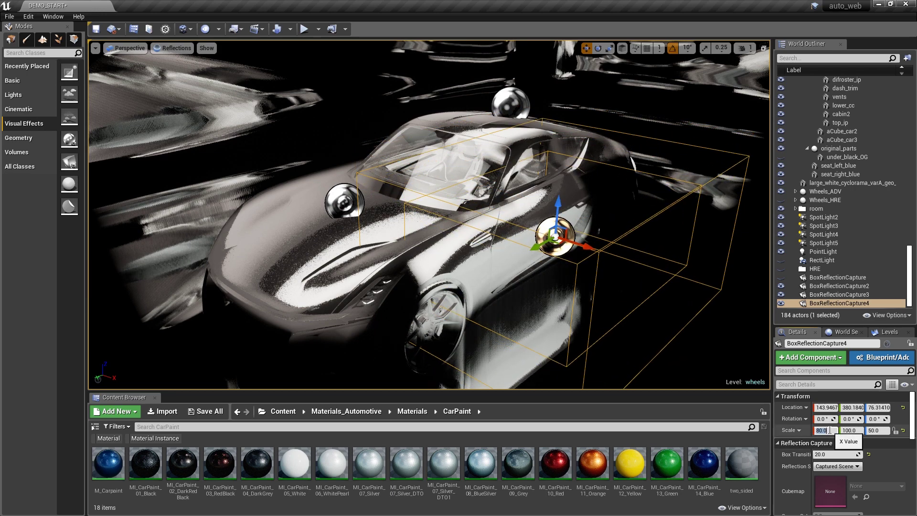
{"action": "type", "text": "40"}
{"action": "key", "text": "Return"}
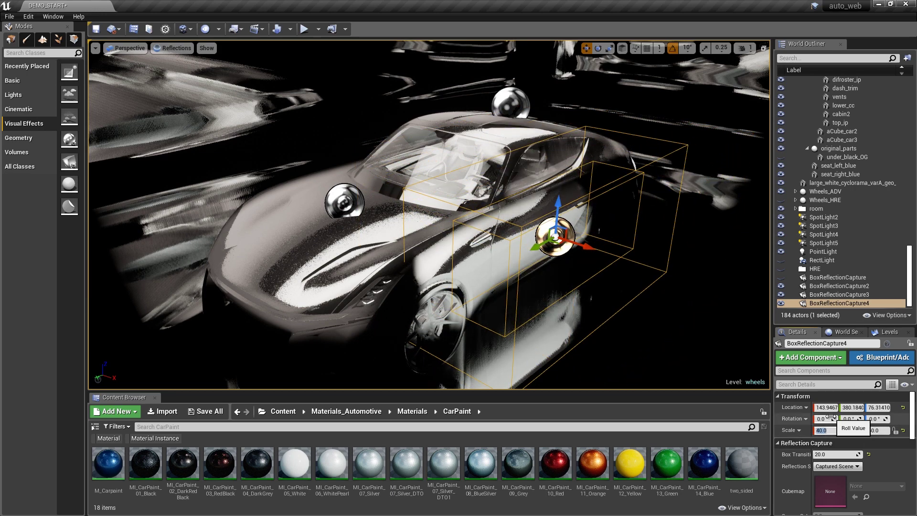
{"action": "left_click_drag", "start_coordinate": [592, 246], "coordinate": [578, 243]}
{"action": "left_click_drag", "start_coordinate": [540, 194], "coordinate": [540, 200]}
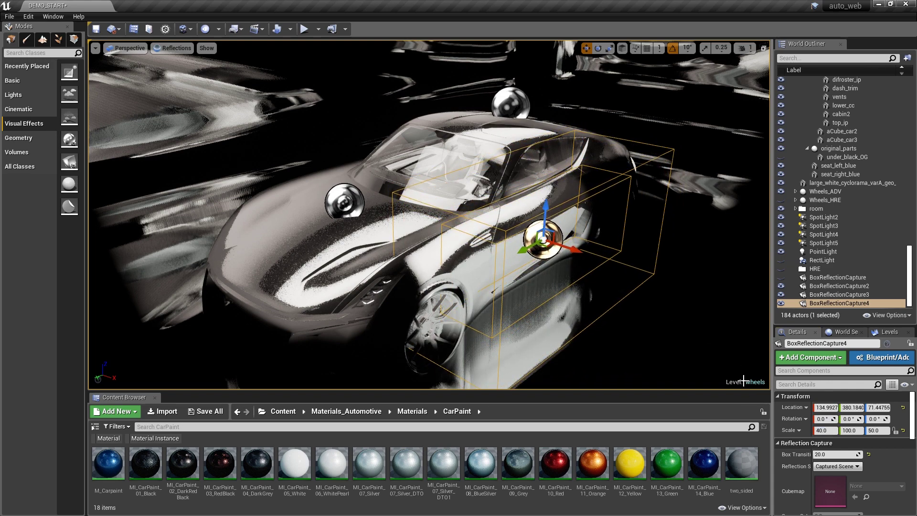
Set the door-side capture's Z scale to 80 and raise it to about Z 77.2
{"action": "type", "text": "80"}
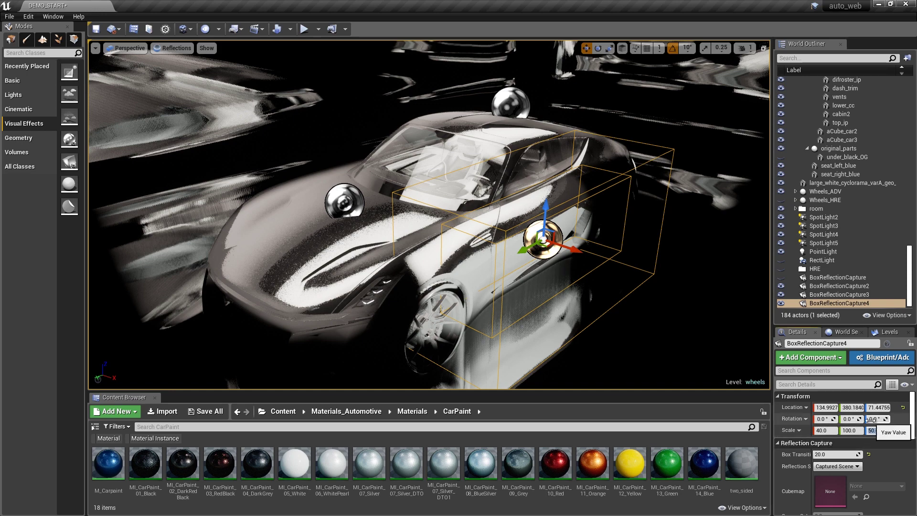
{"action": "key", "text": "Return"}
{"action": "left_click_drag", "start_coordinate": [606, 275], "coordinate": [622, 286], "text": "alt"}
{"action": "left_click_drag", "start_coordinate": [533, 195], "coordinate": [537, 195]}
{"action": "left_click_drag", "start_coordinate": [643, 269], "coordinate": [669, 269], "text": "alt"}
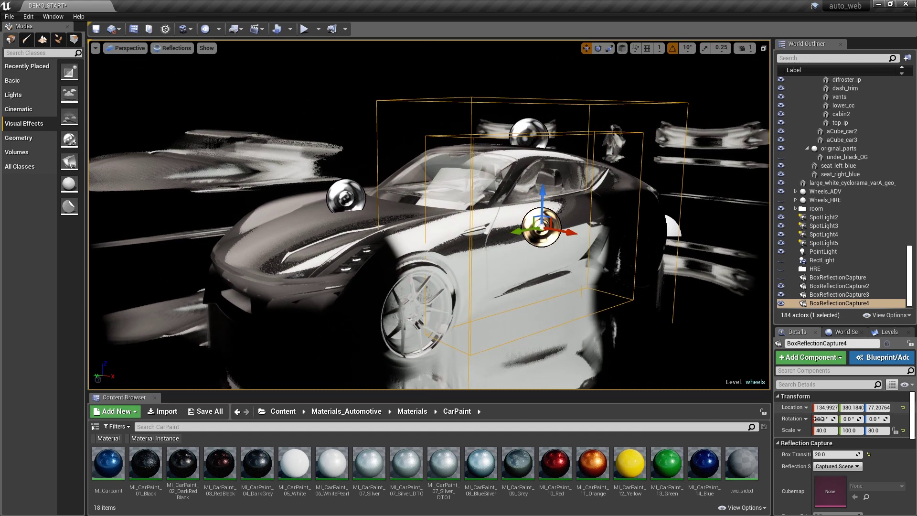
Stretch the door-side capture along the car, trying a Y scale of 150 and setting it to 200
{"action": "left_click", "coordinate": [852, 431]}
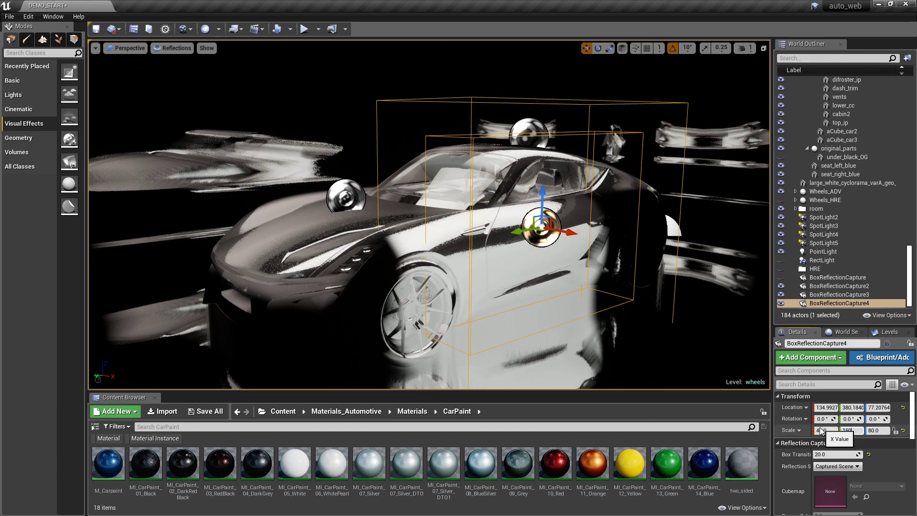
{"action": "type", "text": "150"}
{"action": "key", "text": "Return"}
{"action": "left_click", "coordinate": [855, 430]}
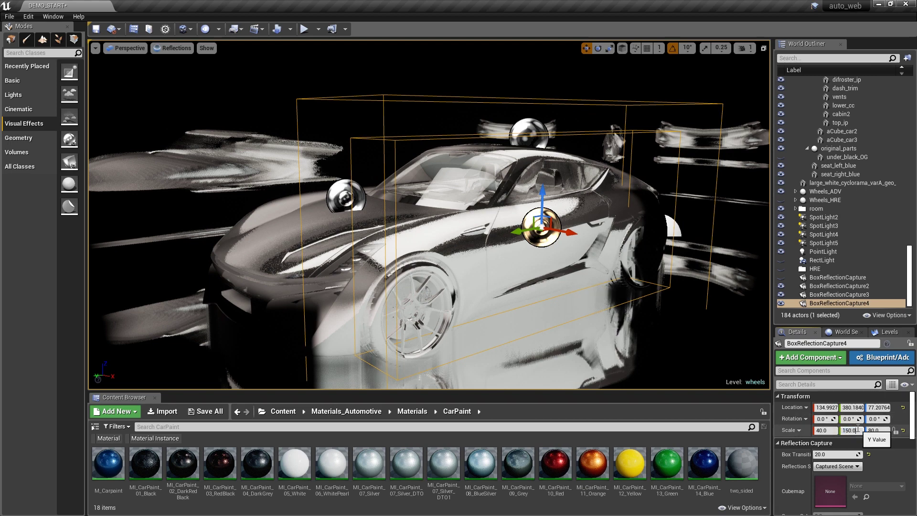
{"action": "type", "text": "200"}
{"action": "key", "text": "Return"}
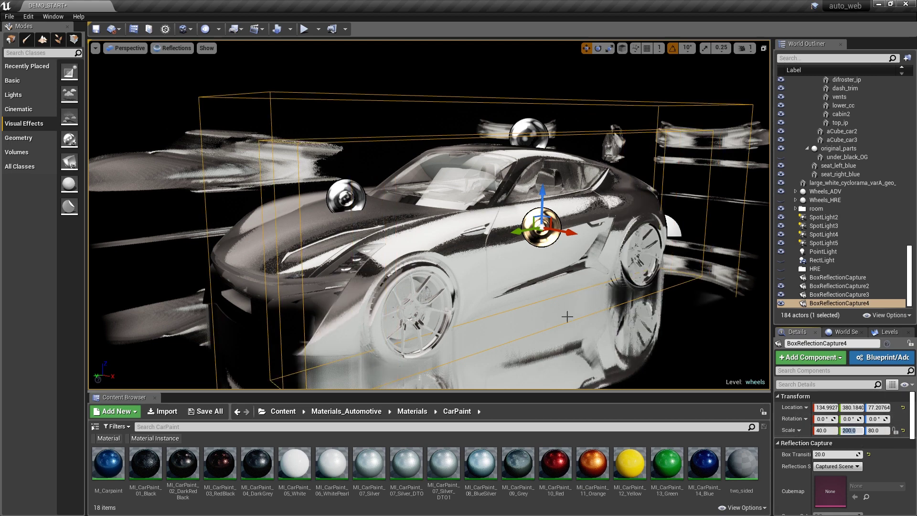
Duplicate the door-side capture to the car's opposite side at about X -55.8, and place a Sphere Reflection Capture on the floor by the front bumper
{"action": "left_click_drag", "start_coordinate": [538, 211], "coordinate": [352, 185], "text": "alt"}
{"action": "left_click_drag", "start_coordinate": [411, 247], "coordinate": [423, 305], "text": "alt"}
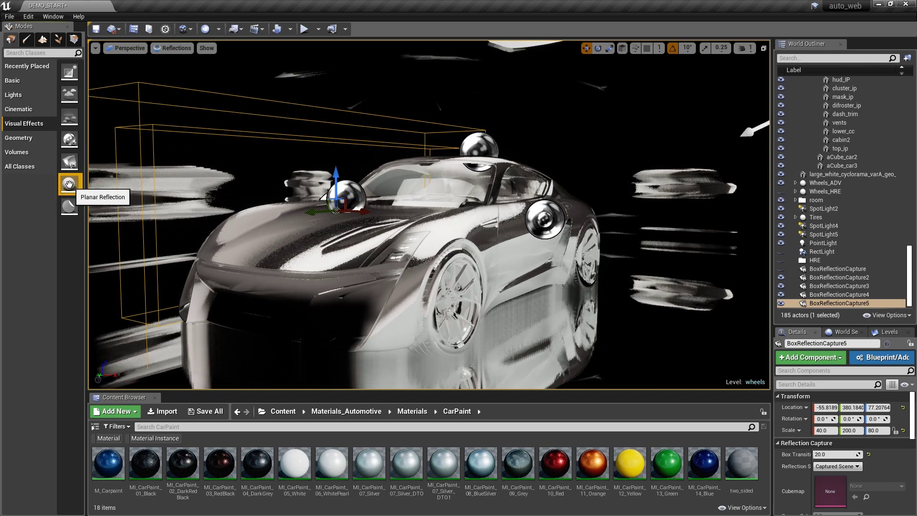
{"action": "left_click_drag", "start_coordinate": [70, 137], "coordinate": [351, 289]}
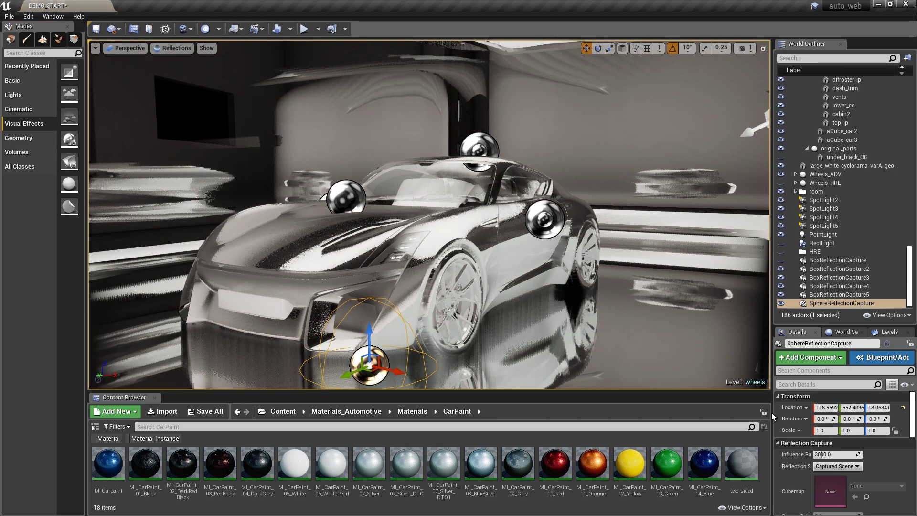
Set the floor sphere capture's influence radius to 50 and duplicate the capture onto the front wheel
{"action": "left_click", "coordinate": [837, 456]}
{"action": "key", "text": "Return"}
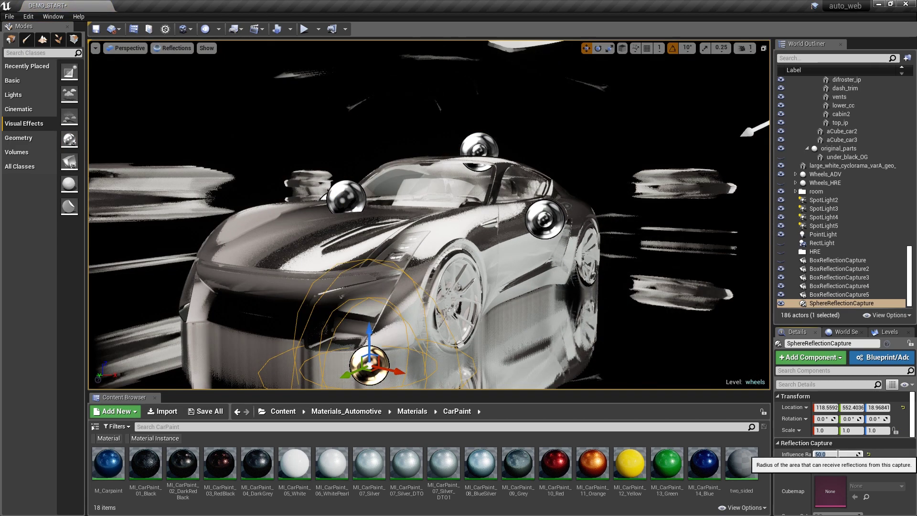
{"action": "left_click_drag", "start_coordinate": [406, 305], "coordinate": [462, 354], "text": "alt"}
{"action": "left_click_drag", "start_coordinate": [584, 291], "coordinate": [543, 308], "text": "alt"}
{"action": "left_click_drag", "start_coordinate": [345, 347], "coordinate": [428, 376], "text": "alt"}
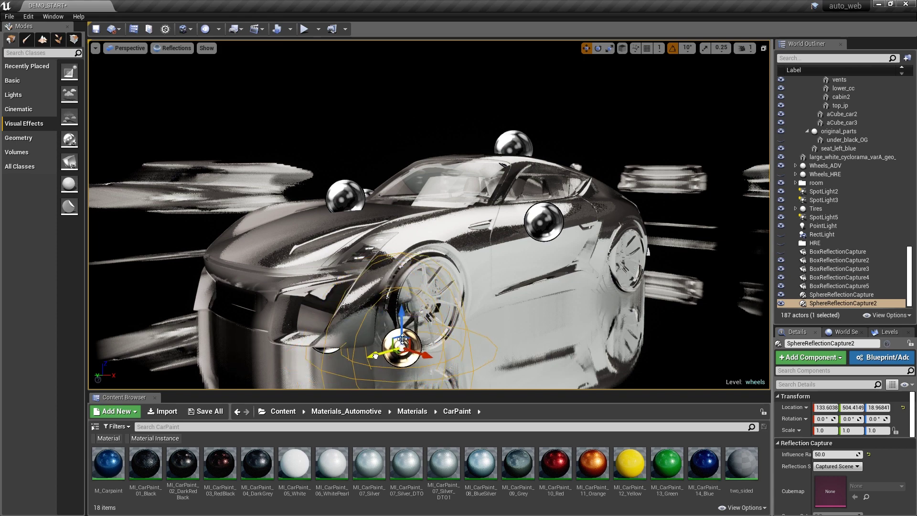
{"action": "left_click_drag", "start_coordinate": [423, 324], "coordinate": [461, 313]}
Move the original sphere capture to the front bumper at about Y 537.3, Z 33.5, and duplicate the front-wheel capture to the rear wheel at about Y 232
{"action": "left_click", "coordinate": [330, 351]}
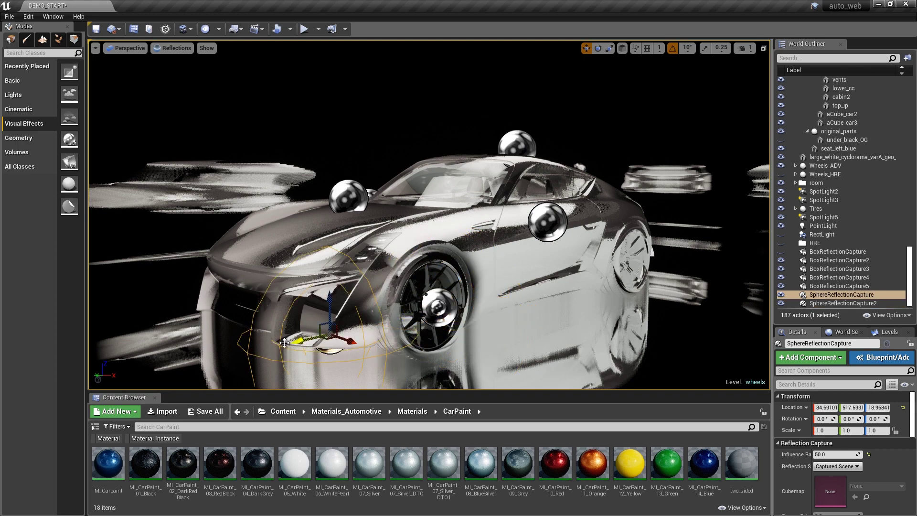
{"action": "left_click_drag", "start_coordinate": [308, 340], "coordinate": [276, 346]}
{"action": "left_click_drag", "start_coordinate": [295, 310], "coordinate": [292, 282]}
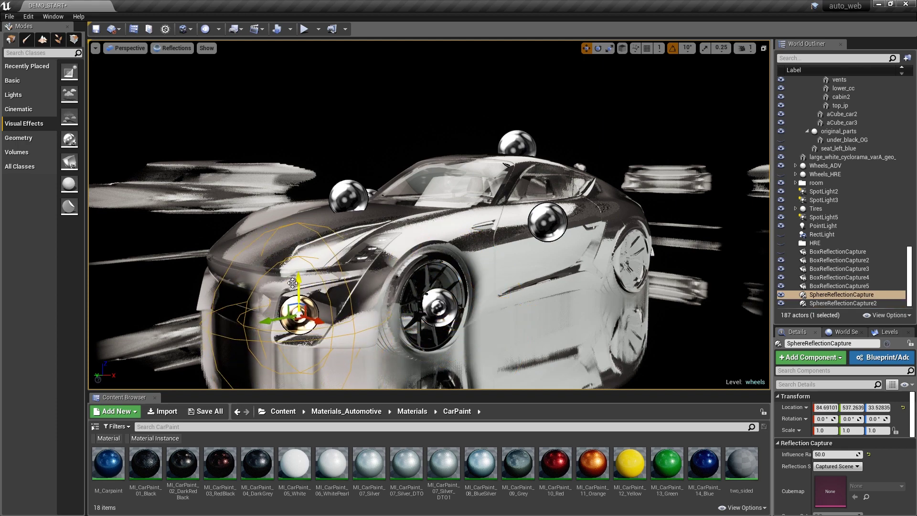
{"action": "left_click", "coordinate": [466, 308]}
{"action": "left_click_drag", "start_coordinate": [415, 310], "coordinate": [670, 270], "text": "alt"}
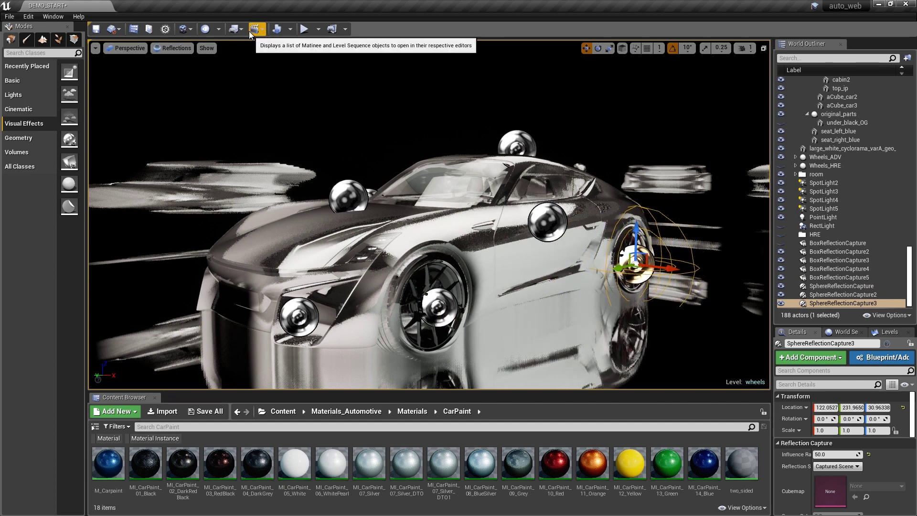
Build the reflection captures and inspect the updated reflections around the car
{"action": "left_click", "coordinate": [290, 30]}
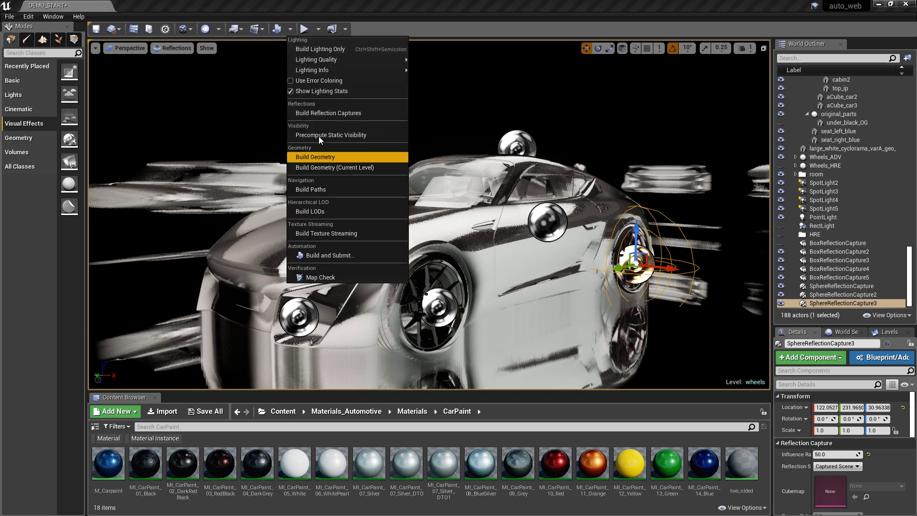
{"action": "left_click", "coordinate": [339, 114]}
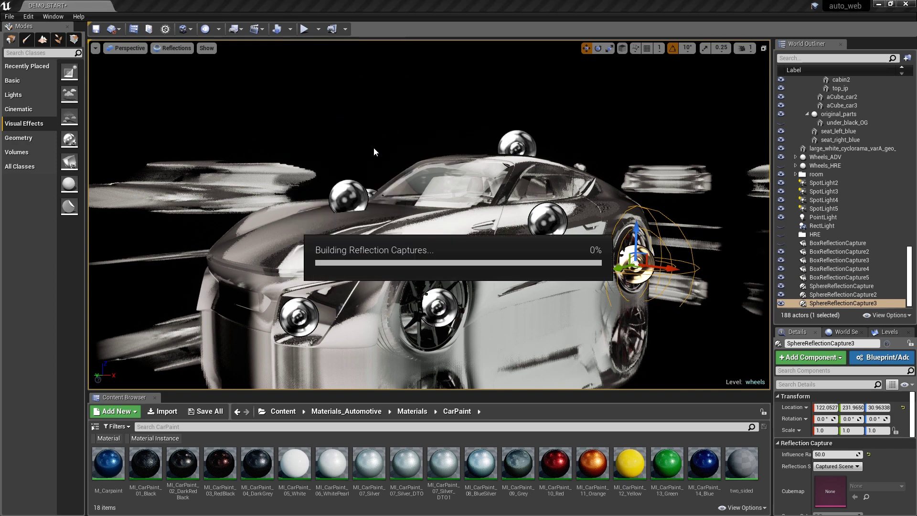
{"action": "left_click_drag", "start_coordinate": [560, 142], "coordinate": [528, 157], "text": "alt"}
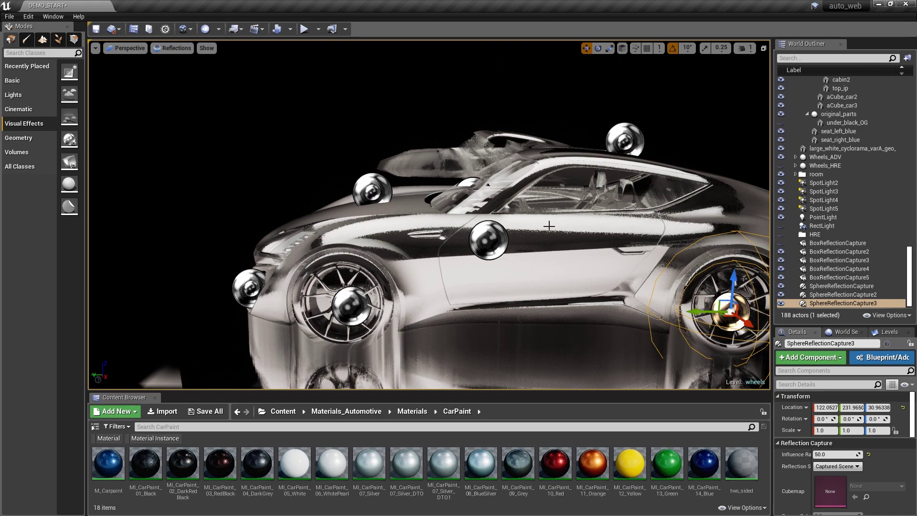
{"action": "left_click_drag", "start_coordinate": [505, 85], "coordinate": [439, 300], "text": "alt"}
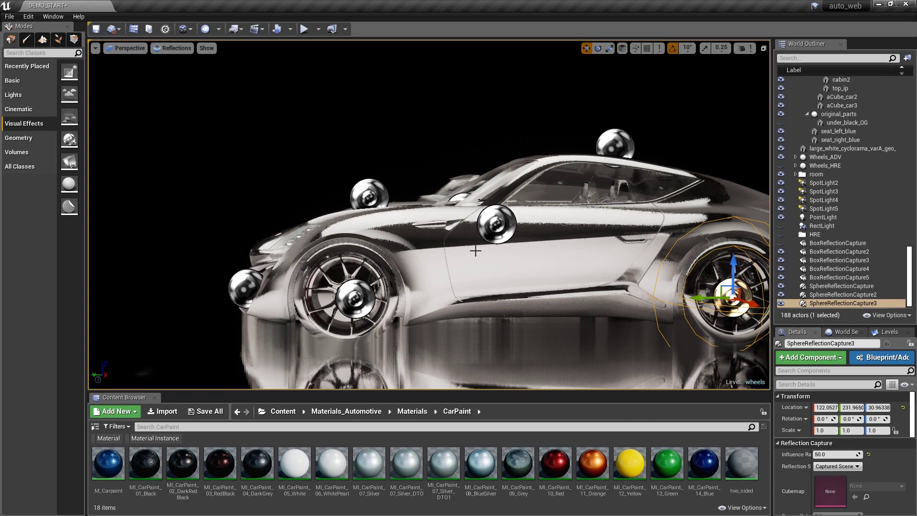
{"action": "left_click_drag", "start_coordinate": [545, 331], "coordinate": [495, 264], "text": "alt"}
{"action": "left_click_drag", "start_coordinate": [542, 240], "coordinate": [736, 120], "text": "alt"}
{"action": "left_click_drag", "start_coordinate": [755, 258], "coordinate": [915, 72], "text": "alt"}
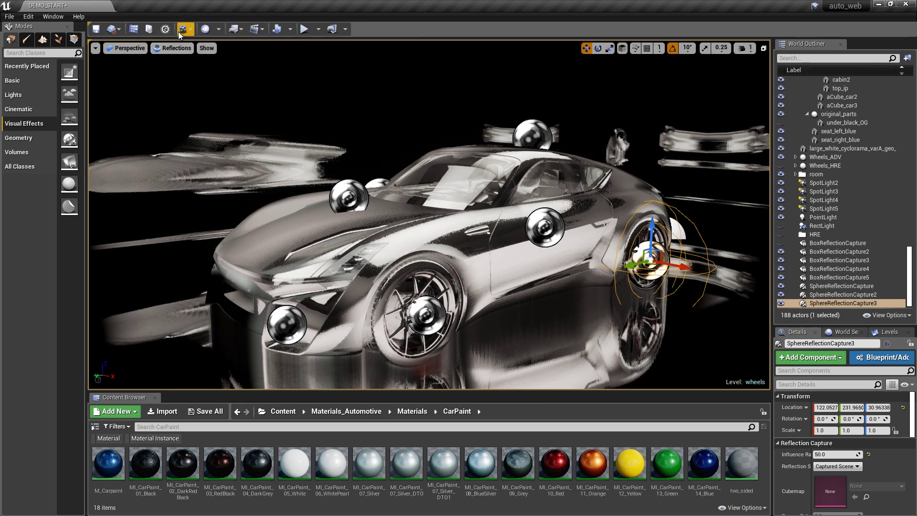
Open the project settings and search for "refl" to check the reflection capture resolution option
{"action": "left_click", "coordinate": [190, 28]}
{"action": "left_click", "coordinate": [220, 59]}
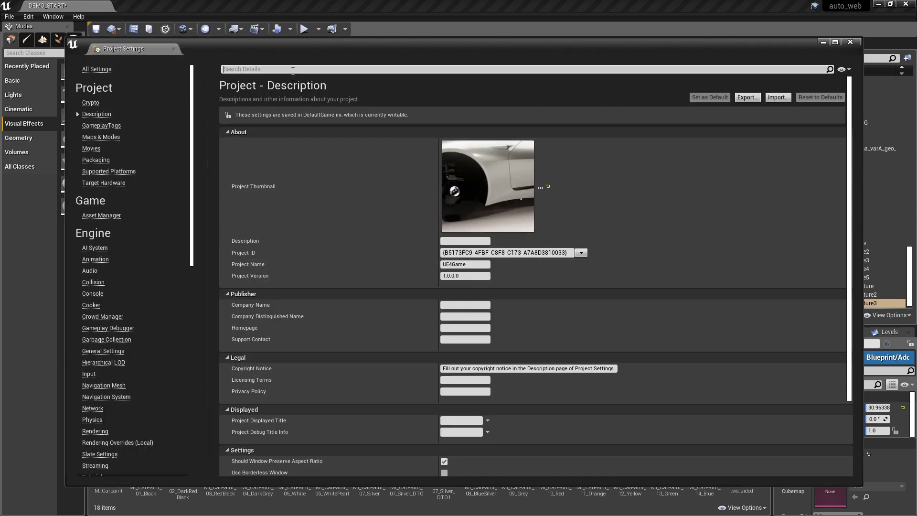
{"action": "left_click", "coordinate": [293, 72]}
{"action": "type", "text": "ref"}
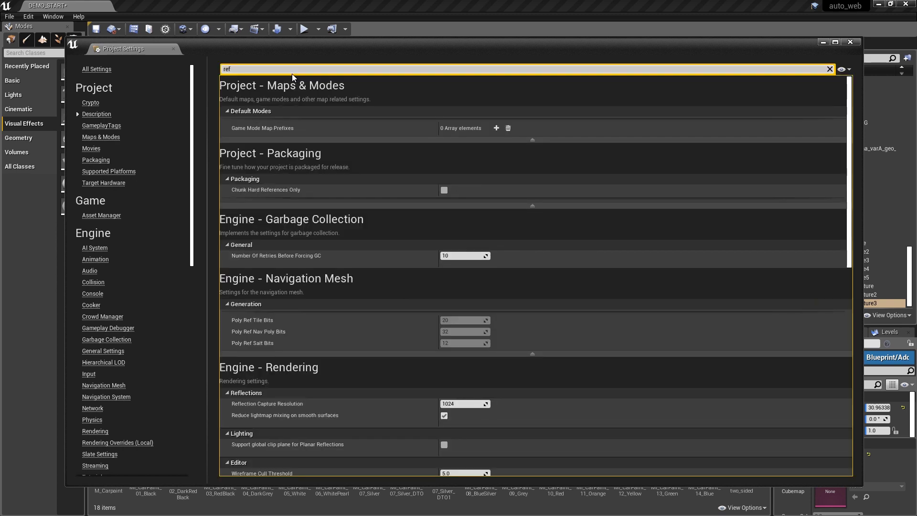
{"action": "type", "text": "l"}
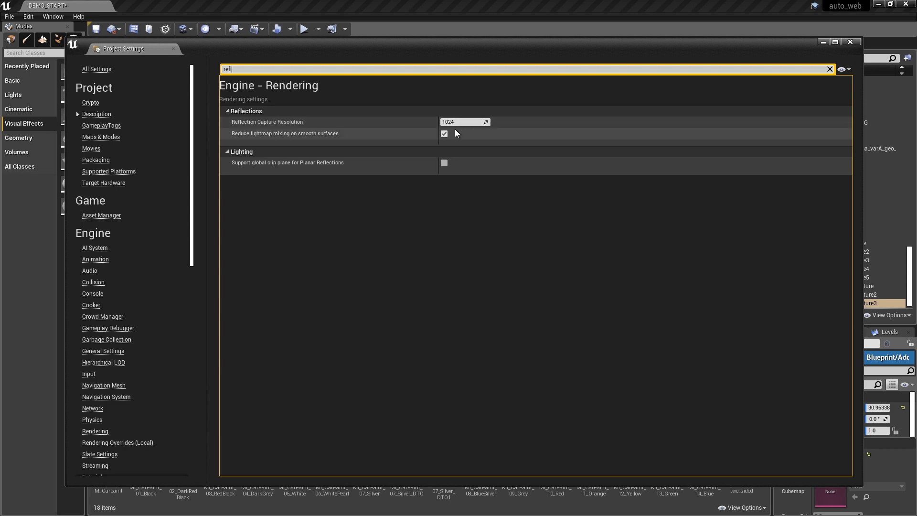
Look up the clear coat and luminance range options with "clea" and "range", and close the project settings
{"action": "left_click", "coordinate": [239, 69]}
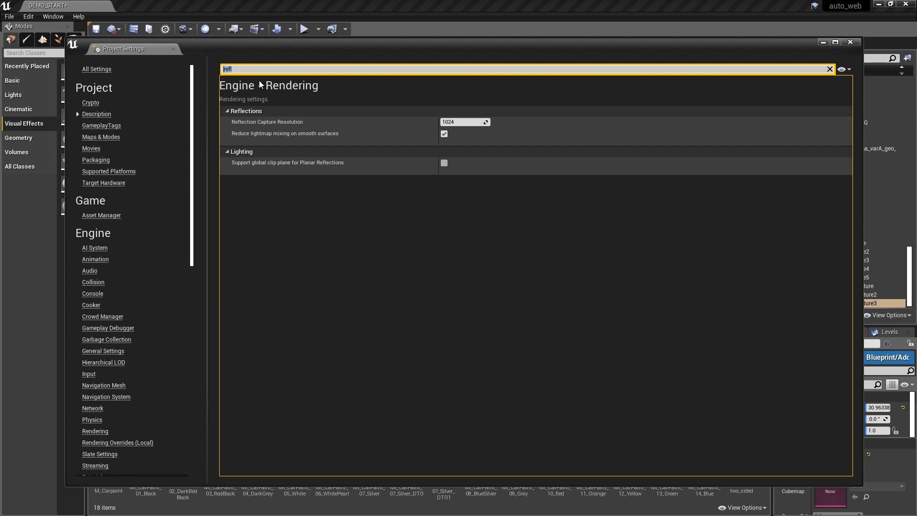
{"action": "type", "text": "clea"}
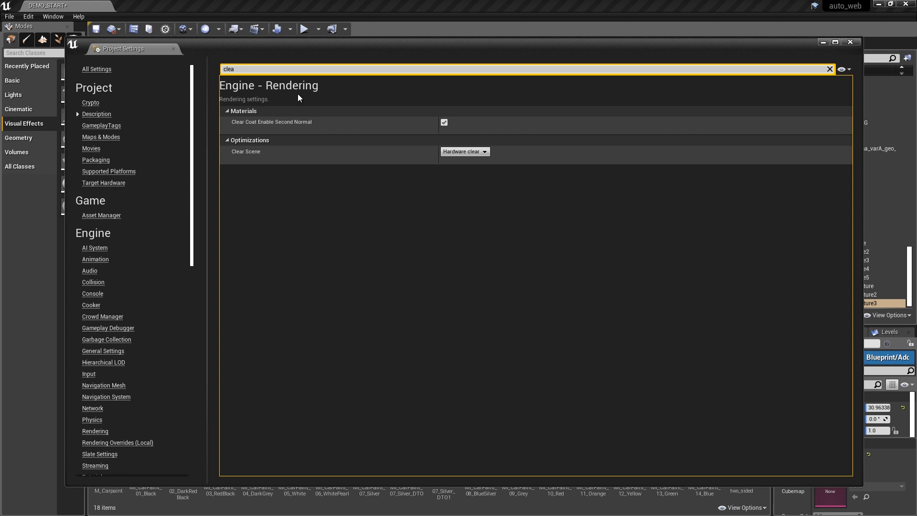
{"action": "mouse_move", "coordinate": [264, 126]}
{"action": "type", "text": "range"}
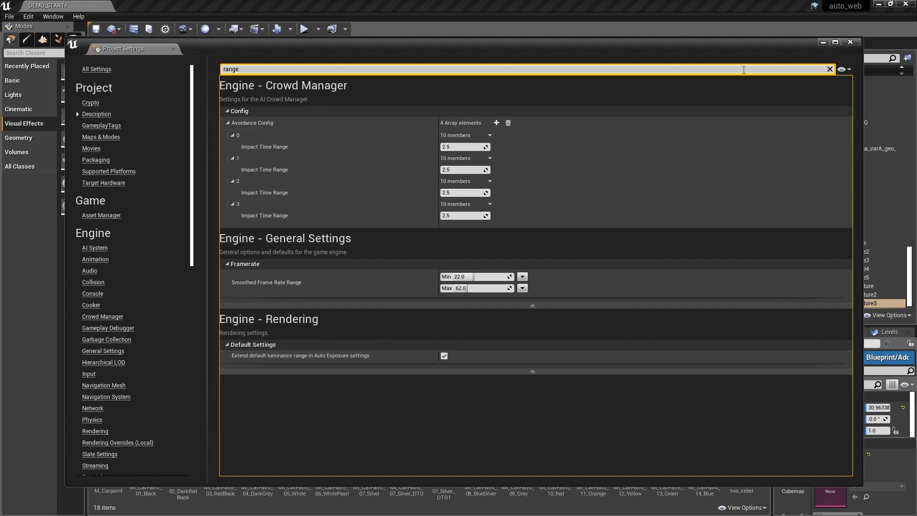
{"action": "left_click_drag", "start_coordinate": [694, 45], "coordinate": [657, 82]}
{"action": "left_click", "coordinate": [813, 81]}
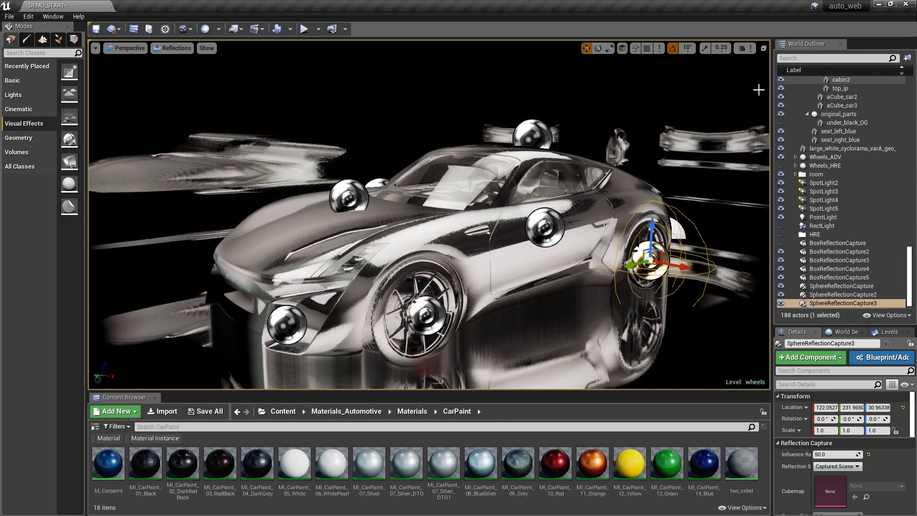
Switch the viewport to Lit mode, hide the editor icons with Game View, and bring the rear of the roof into close view
{"action": "left_click", "coordinate": [172, 48]}
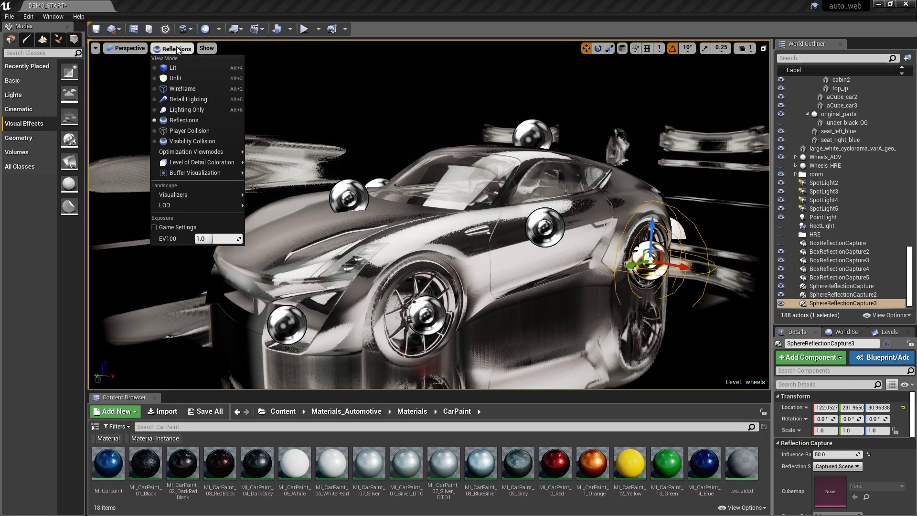
{"action": "left_click", "coordinate": [181, 70]}
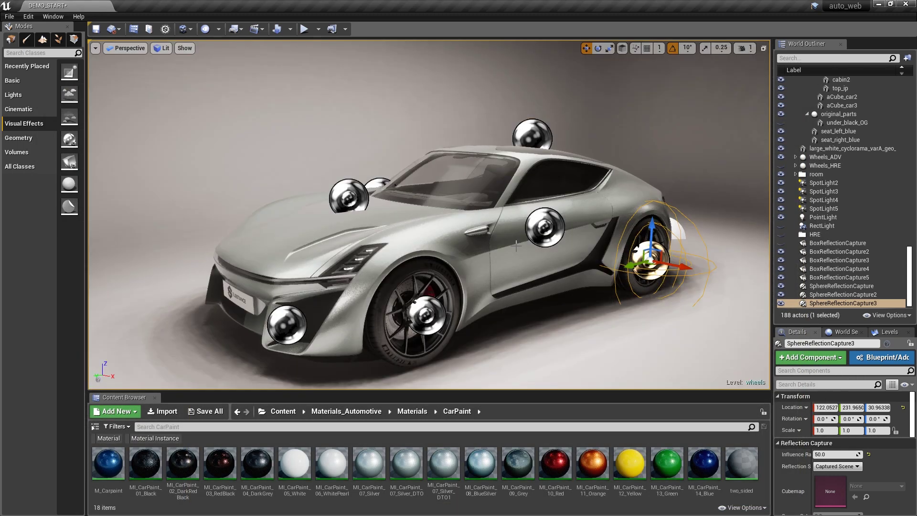
{"action": "left_click_drag", "start_coordinate": [586, 258], "coordinate": [406, 257], "text": "alt"}
{"action": "key", "text": "g"}
{"action": "left_click_drag", "start_coordinate": [545, 258], "coordinate": [20, 80], "text": "alt"}
{"action": "right_click_drag", "start_coordinate": [417, 178], "coordinate": [596, 256], "text": "alt"}
{"action": "left_click_drag", "start_coordinate": [531, 261], "coordinate": [444, 231], "text": "alt"}
{"action": "right_click_drag", "start_coordinate": [444, 231], "coordinate": [871, 273], "text": "alt"}
{"action": "left_click_drag", "start_coordinate": [872, 273], "coordinate": [916, 9], "text": "alt"}
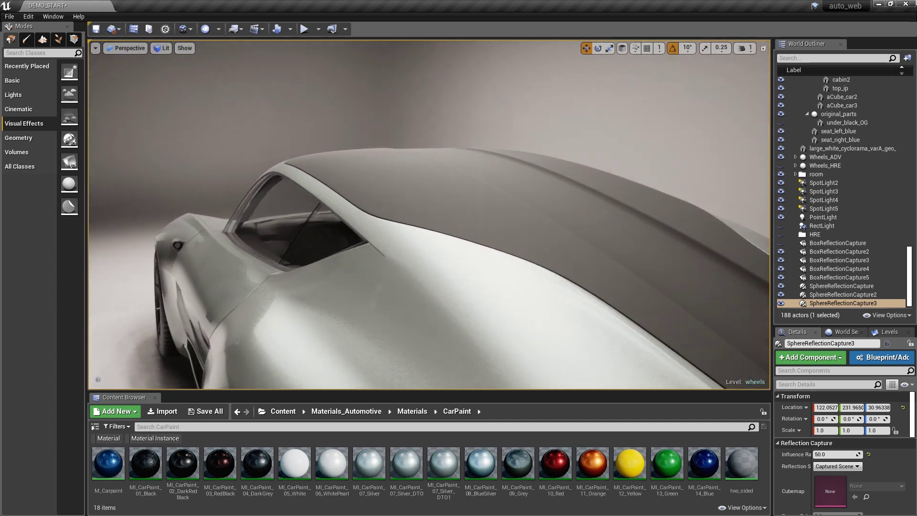
Apply the MI_CarbonFiber material from the CarbonFiber folder to the car's roof panel
{"action": "left_click", "coordinate": [347, 411]}
{"action": "double_click", "coordinate": [181, 462]}
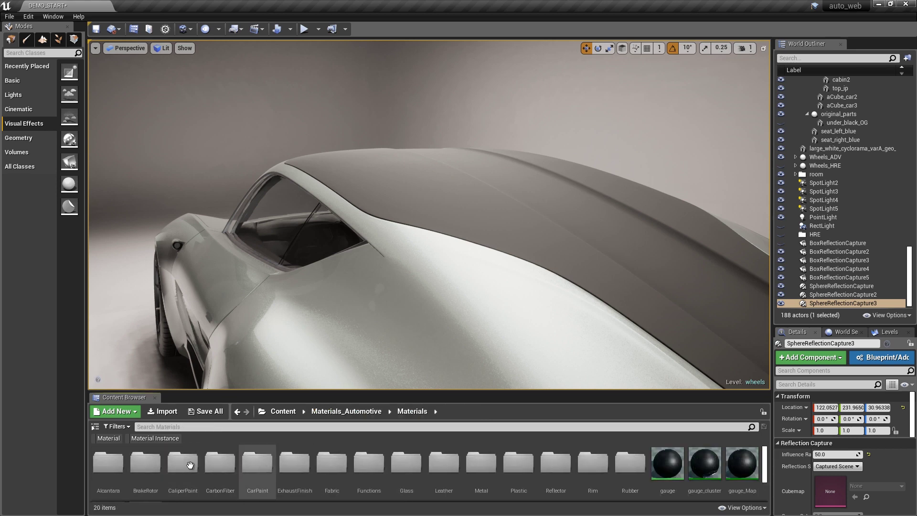
{"action": "double_click", "coordinate": [220, 461]}
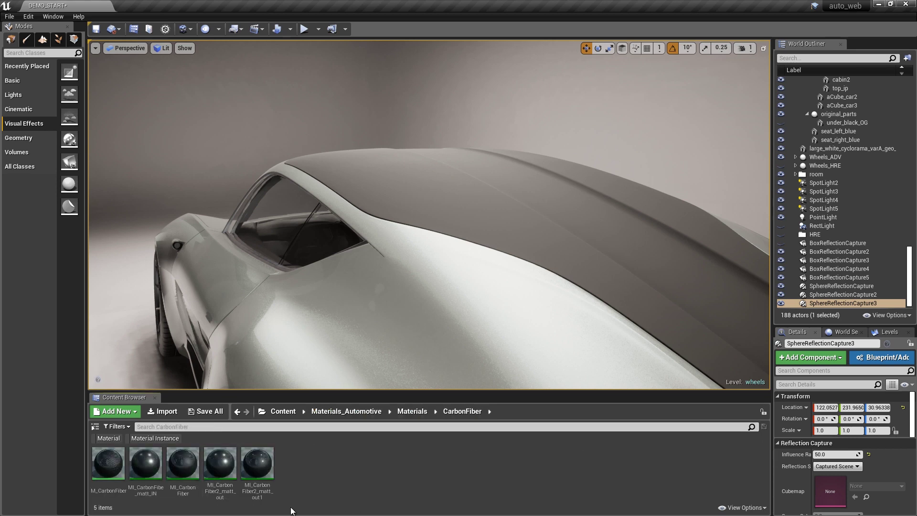
{"action": "left_click_drag", "start_coordinate": [184, 465], "coordinate": [527, 210]}
Examine the paint flakes on the rear body and the carbon fiber roof from close up and farther away
{"action": "left_click_drag", "start_coordinate": [451, 210], "coordinate": [39, 147], "text": "alt"}
{"action": "scroll", "coordinate": [511, 217], "scroll_direction": "up", "scroll_amount": 5}
{"action": "left_click_drag", "start_coordinate": [511, 217], "coordinate": [442, 229], "text": "alt"}
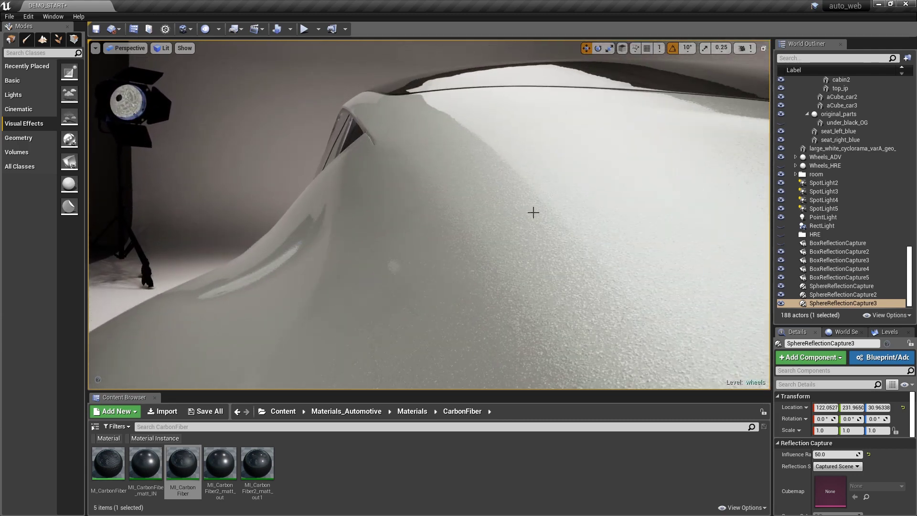
{"action": "left_click_drag", "start_coordinate": [508, 222], "coordinate": [512, 263], "text": "alt"}
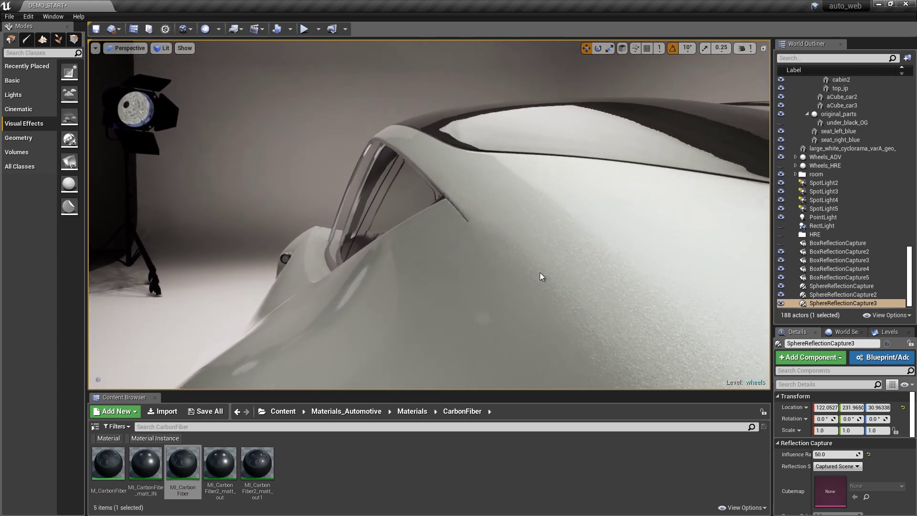
{"action": "left_click_drag", "start_coordinate": [431, 261], "coordinate": [841, 176], "text": "alt"}
{"action": "scroll", "coordinate": [437, 265], "scroll_direction": "down", "scroll_amount": 8}
{"action": "scroll", "coordinate": [413, 282], "scroll_direction": "up", "scroll_amount": 2}
{"action": "left_click_drag", "start_coordinate": [477, 282], "coordinate": [444, 278], "text": "alt"}
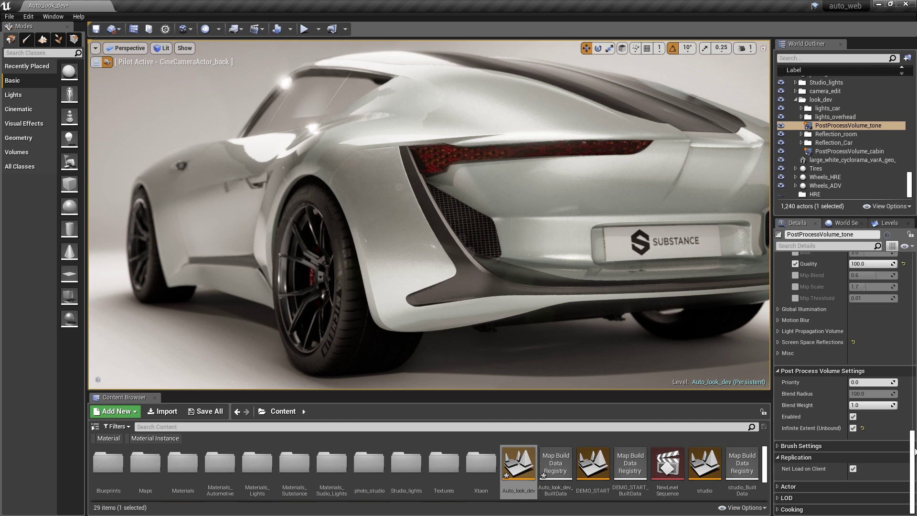
Try a bloom threshold of 0 and a lens flare intensity of 1 on PostProcessVolume_tone, setting them back to 1.8 and 0.15
{"action": "scroll", "coordinate": [915, 451], "scroll_direction": "up", "scroll_amount": 20}
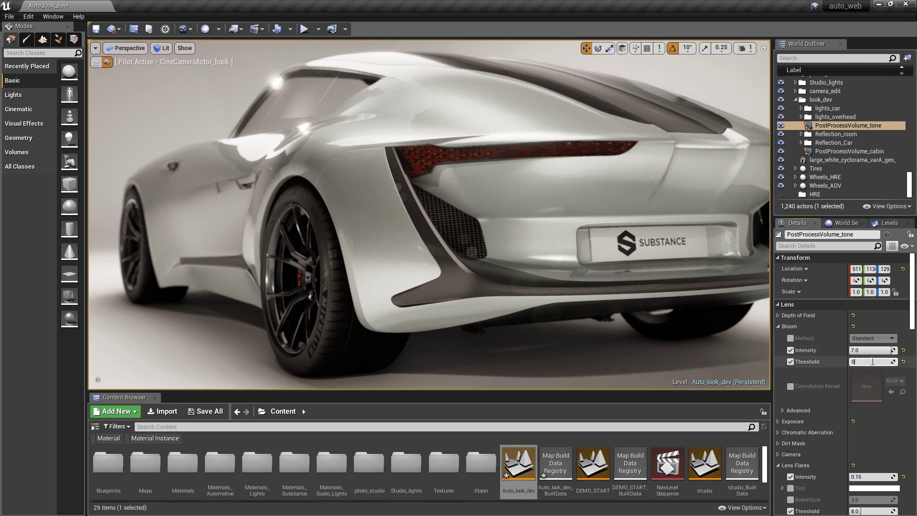
{"action": "key", "text": "Return"}
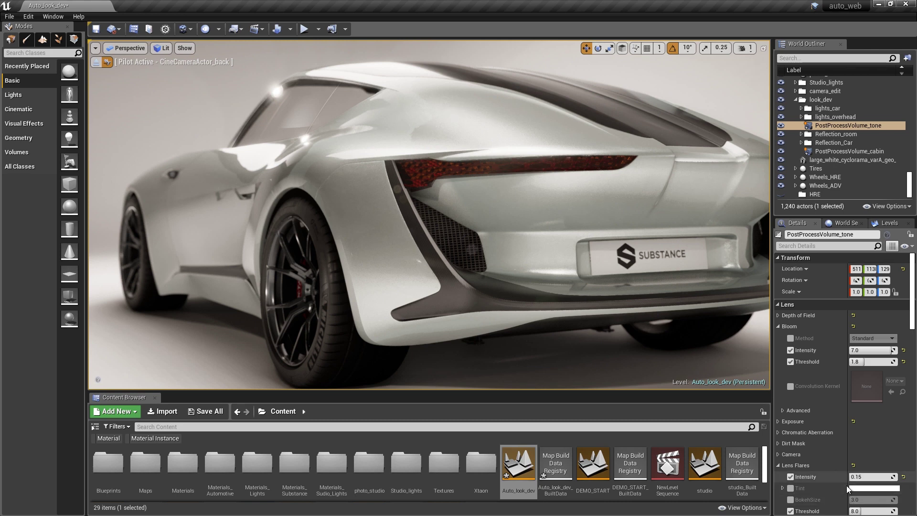
{"action": "left_click", "coordinate": [867, 477]}
{"action": "type", "text": "1"}
{"action": "key", "text": "Return"}
{"action": "middle_click_drag", "start_coordinate": [437, 223], "coordinate": [741, 325]}
{"action": "left_click", "coordinate": [864, 476]}
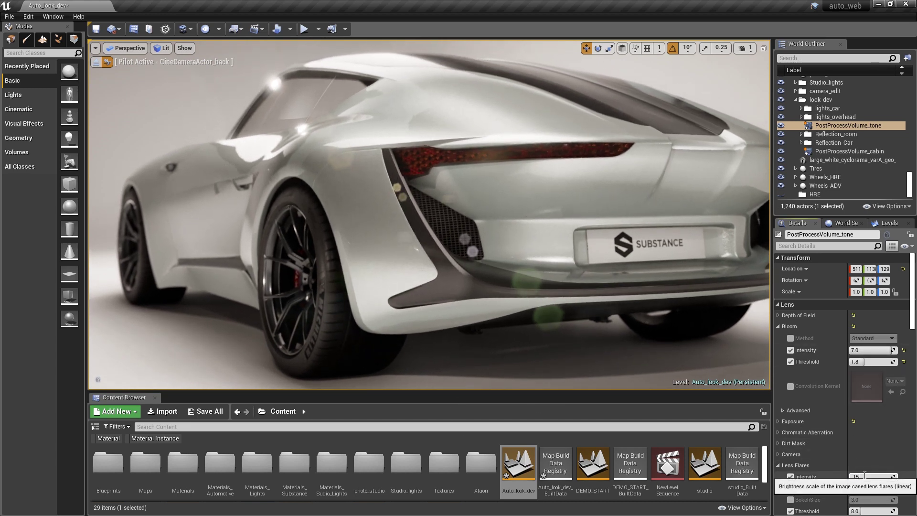
{"action": "type", "text": ".15"}
{"action": "key", "text": "Return"}
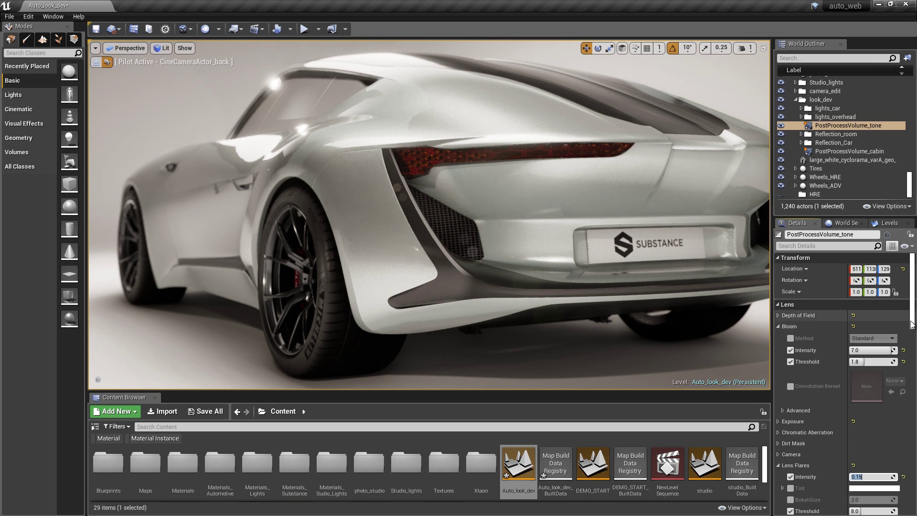
Toggle the midtones Contrast and Offset overrides of PostProcessVolume_tone off and on to compare their effect
{"action": "left_click_drag", "start_coordinate": [910, 329], "coordinate": [912, 398]}
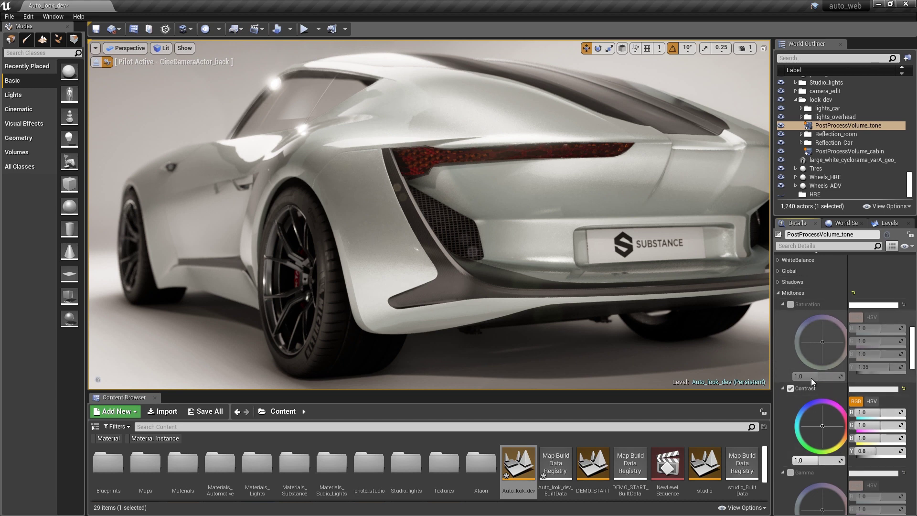
{"action": "left_click", "coordinate": [790, 388]}
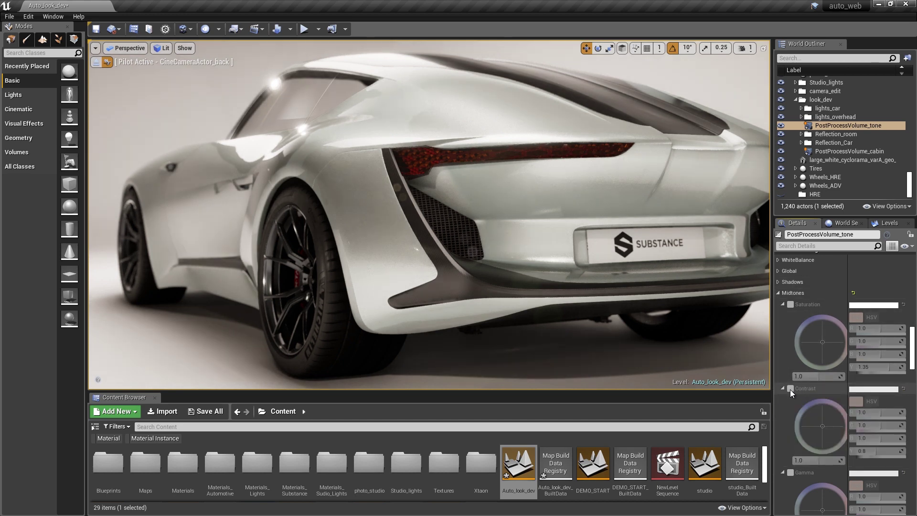
{"action": "left_click", "coordinate": [790, 389]}
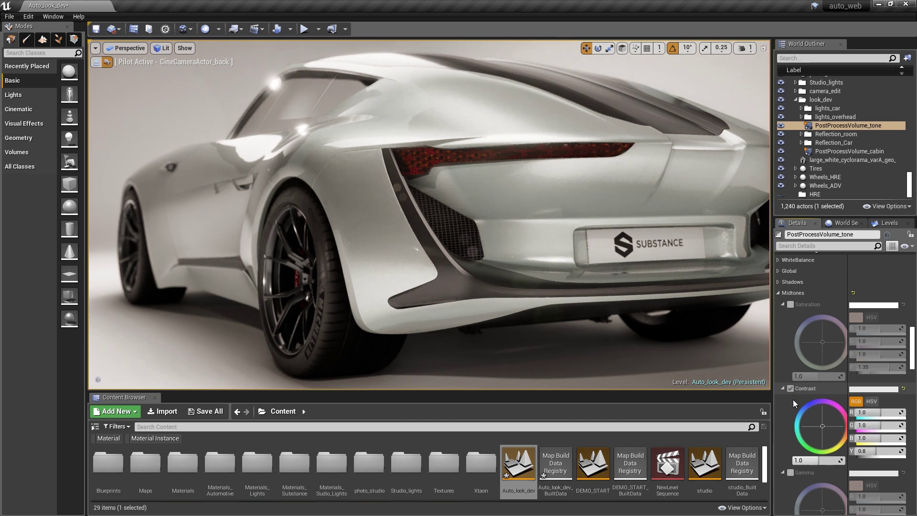
{"action": "mouse_move", "coordinate": [912, 364]}
{"action": "left_mouse_down"}
{"action": "mouse_move", "coordinate": [915, 388]}
{"action": "mouse_move", "coordinate": [915, 381]}
{"action": "left_mouse_up"}
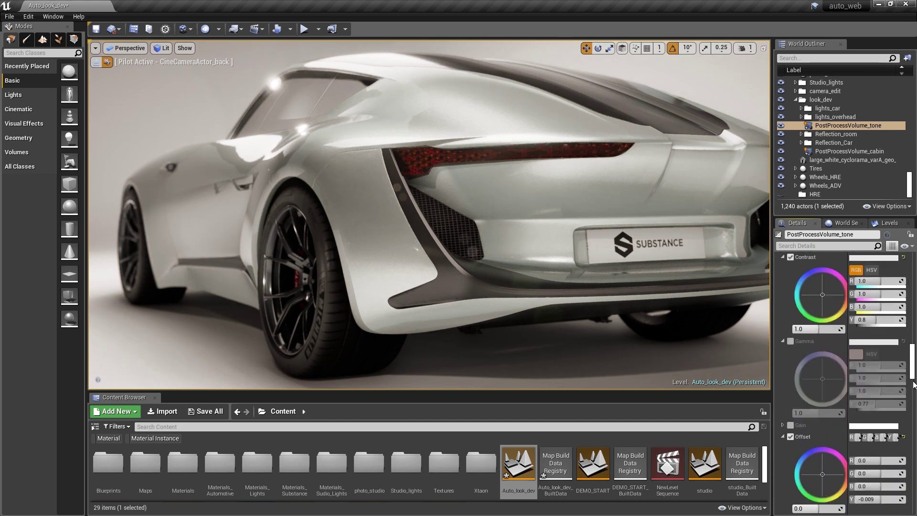
{"action": "left_click", "coordinate": [790, 437]}
{"action": "left_click", "coordinate": [790, 437]}
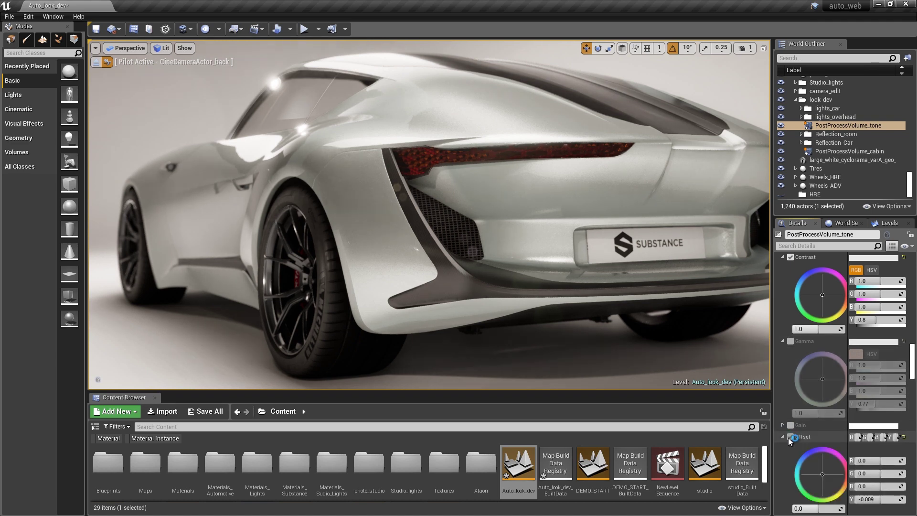
{"action": "left_click", "coordinate": [790, 437]}
{"action": "left_click", "coordinate": [790, 437]}
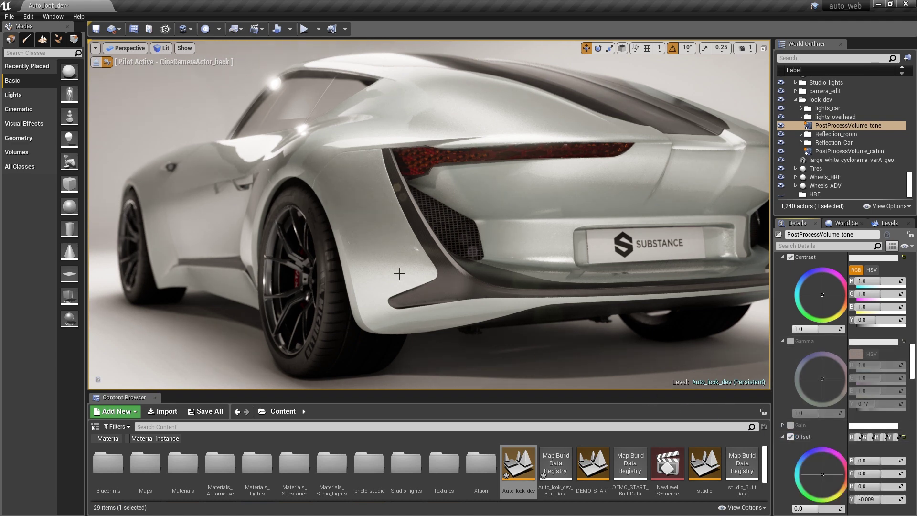
Toggle the Ambient Occlusion Radius override of PostProcessVolume_tone off and on to compare its effect on the car
{"action": "middle_click_drag", "start_coordinate": [454, 270], "coordinate": [534, 292]}
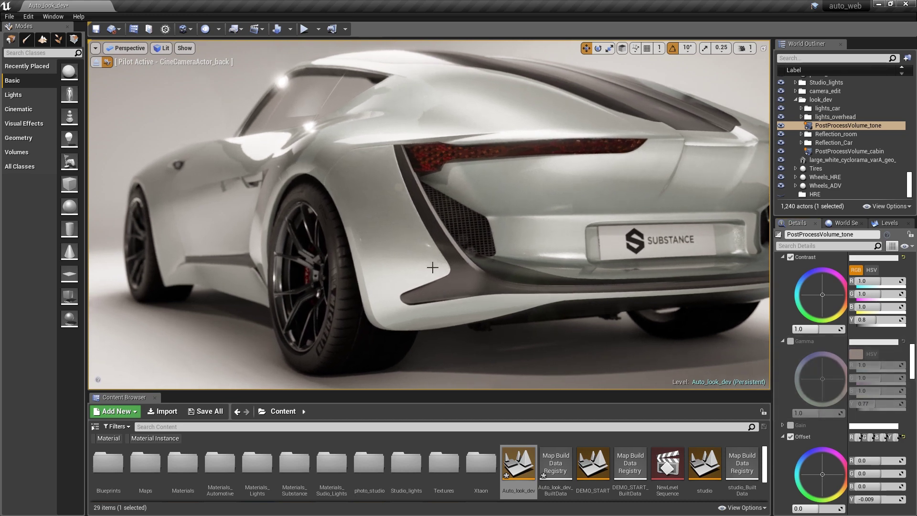
{"action": "mouse_move", "coordinate": [912, 366]}
{"action": "left_mouse_down"}
{"action": "mouse_move", "coordinate": [911, 391]}
{"action": "mouse_move", "coordinate": [912, 370]}
{"action": "mouse_move", "coordinate": [911, 380]}
{"action": "left_mouse_up"}
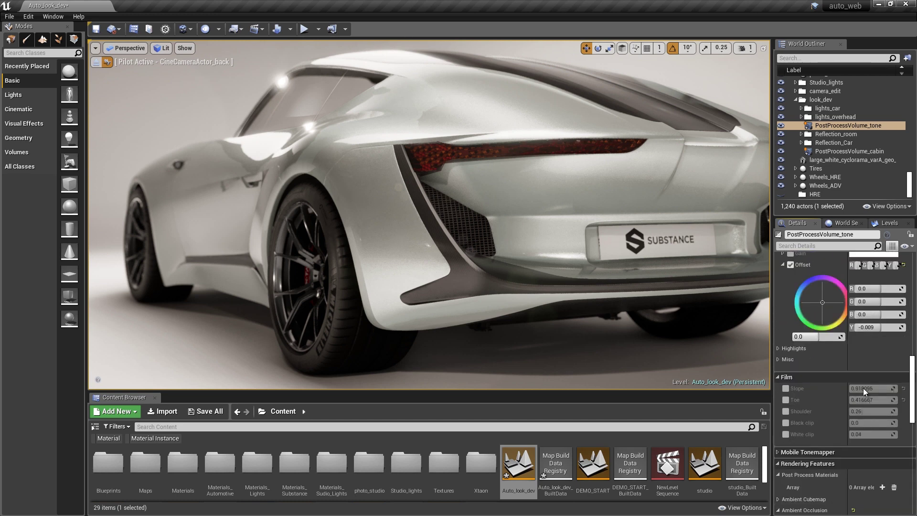
{"action": "scroll", "coordinate": [859, 400], "scroll_direction": "down", "scroll_amount": 6}
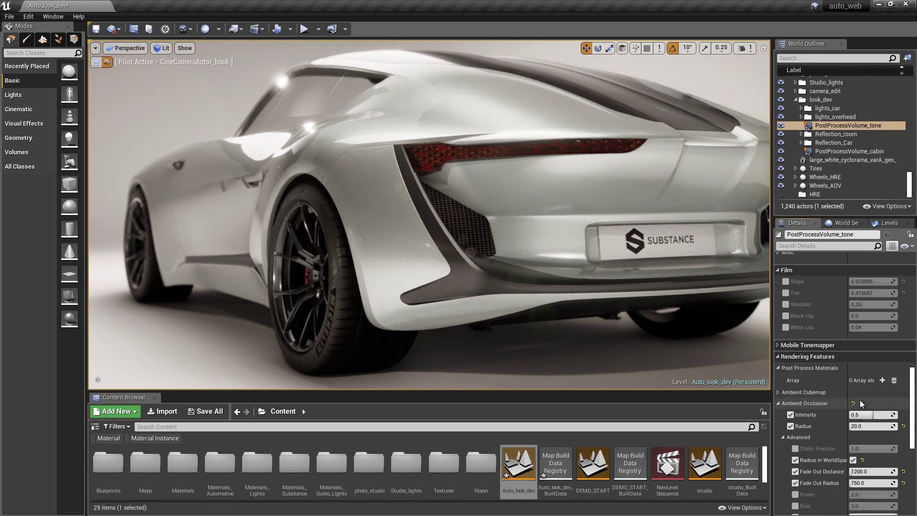
{"action": "scroll", "coordinate": [860, 399], "scroll_direction": "down", "scroll_amount": 1}
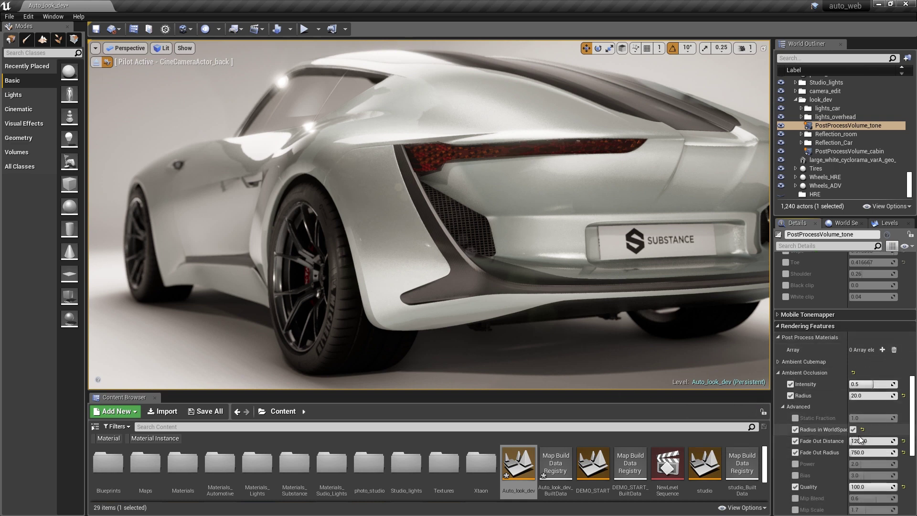
{"action": "left_click", "coordinate": [791, 396]}
{"action": "left_click", "coordinate": [790, 396]}
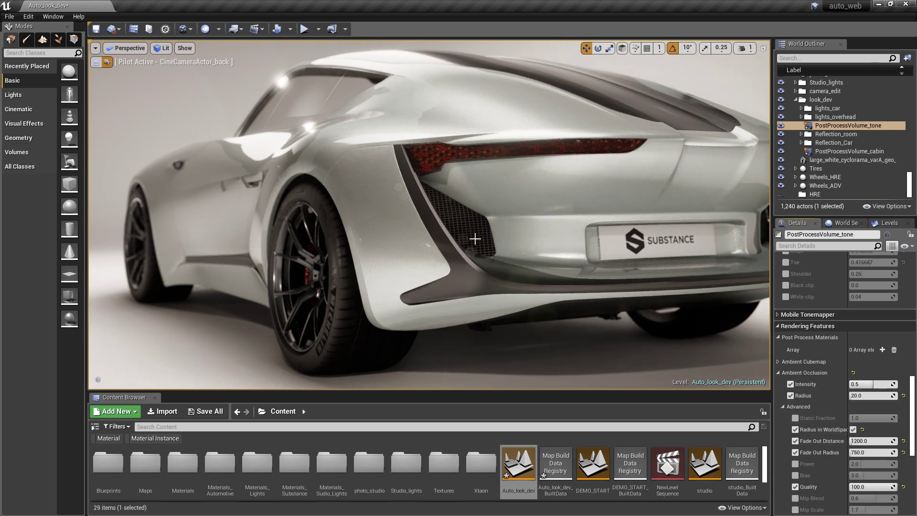
Turn off the Ambient Occlusion Radius, Fade Out Distance and Fade Out Radius overrides while viewing the studio corner
{"action": "right_click_drag", "start_coordinate": [450, 302], "coordinate": [373, 337]}
{"action": "right_click_drag", "start_coordinate": [437, 262], "coordinate": [342, 16]}
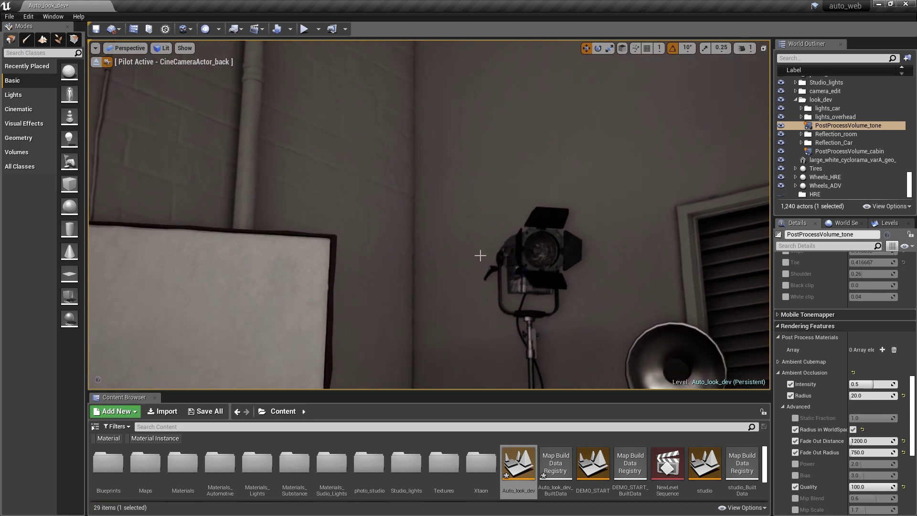
{"action": "left_click", "coordinate": [790, 396]}
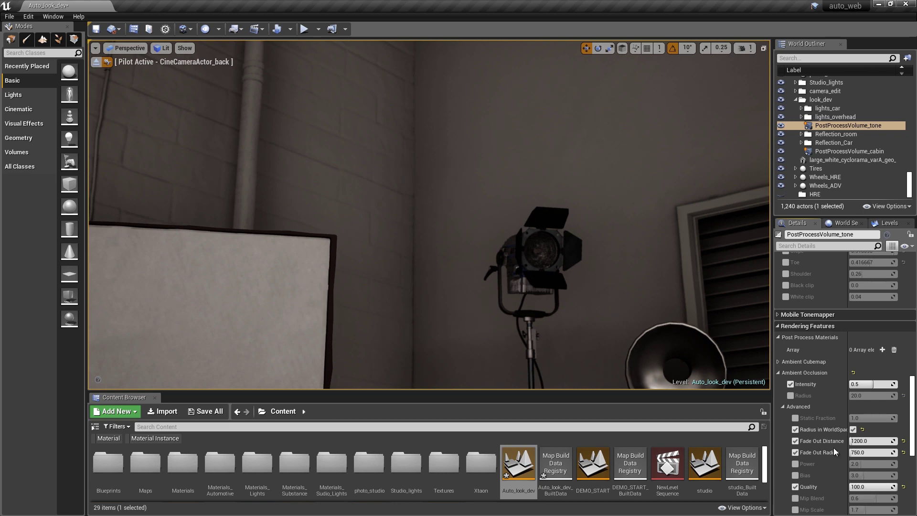
{"action": "left_click", "coordinate": [796, 441]}
{"action": "left_click", "coordinate": [795, 452]}
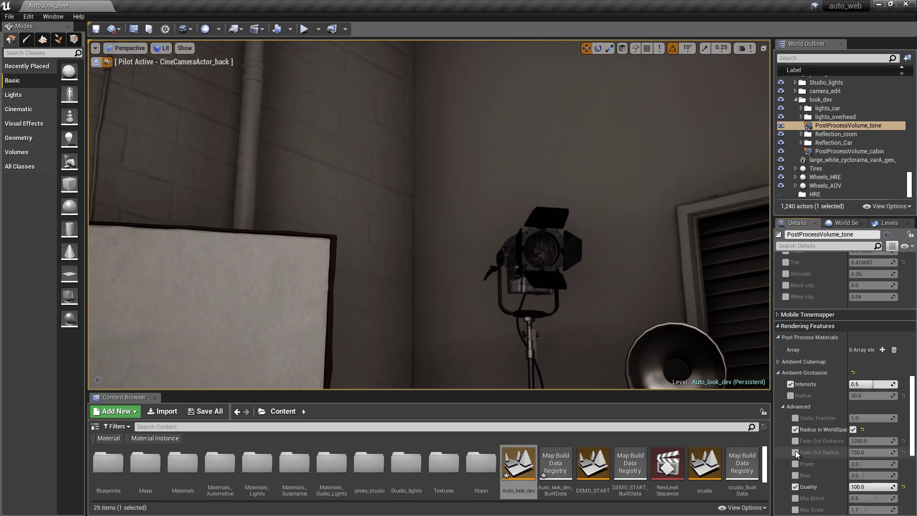
{"action": "scroll", "coordinate": [514, 280], "scroll_direction": "down", "scroll_amount": 3}
{"action": "scroll", "coordinate": [513, 280], "scroll_direction": "down", "scroll_amount": 2}
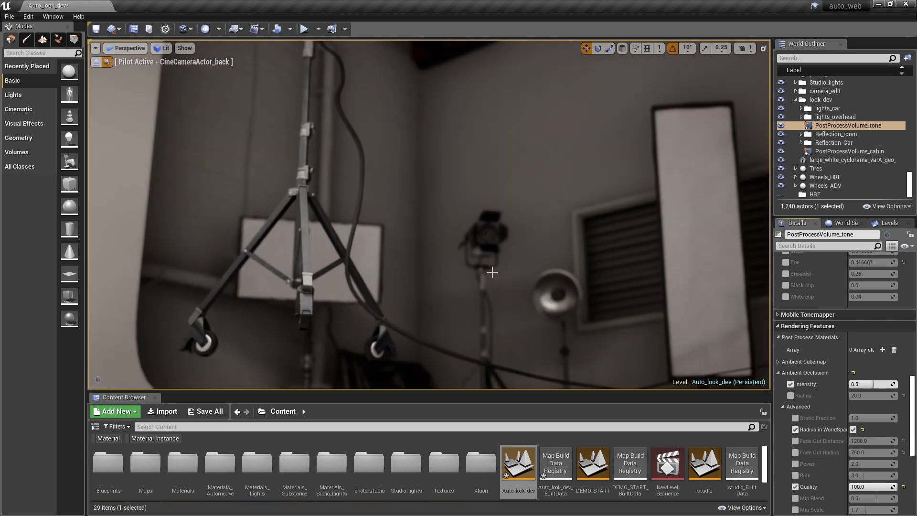
Stop piloting CineCameraActor_back and frame the softboxes and light stands in the studio corner
{"action": "left_click", "coordinate": [97, 62]}
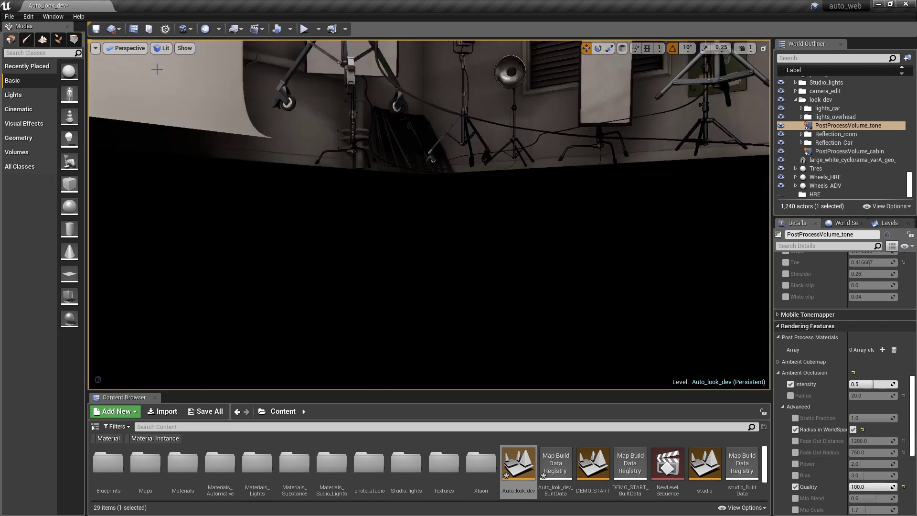
{"action": "middle_click_drag", "start_coordinate": [434, 218], "coordinate": [523, 4]}
{"action": "middle_click_drag", "start_coordinate": [507, 201], "coordinate": [501, 82]}
{"action": "middle_click_drag", "start_coordinate": [439, 239], "coordinate": [439, 139]}
{"action": "scroll", "coordinate": [452, 229], "scroll_direction": "up", "scroll_amount": 5}
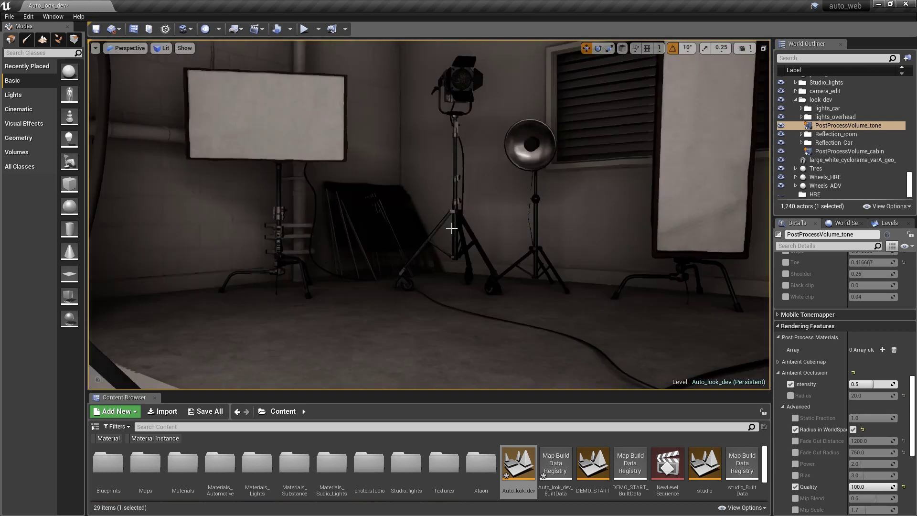
{"action": "middle_click_drag", "start_coordinate": [487, 82], "coordinate": [489, 67]}
Re-enable the Ambient Occlusion Fade Out Distance, Fade Out Radius and Radius overrides on PostProcessVolume_tone
{"action": "left_click", "coordinate": [793, 444]}
{"action": "left_click", "coordinate": [793, 443]}
{"action": "left_click", "coordinate": [795, 453]}
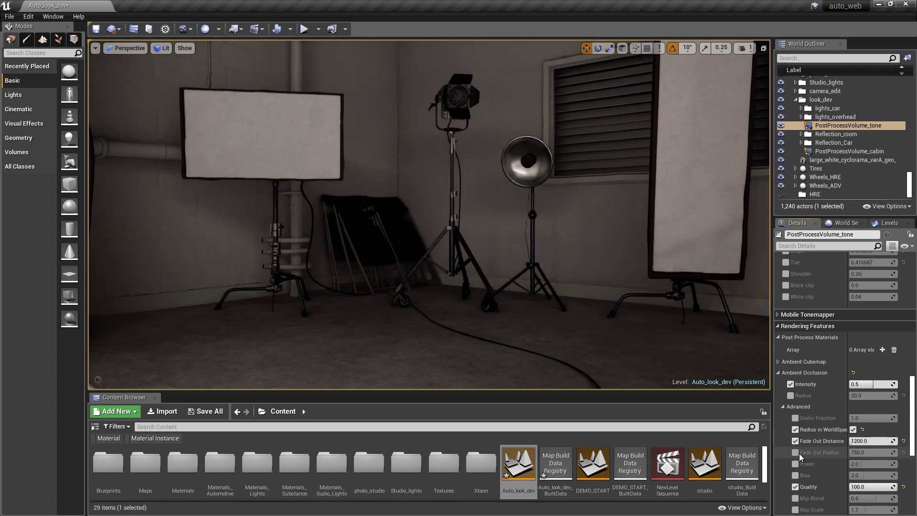
{"action": "scroll", "coordinate": [514, 219], "scroll_direction": "up", "scroll_amount": 5}
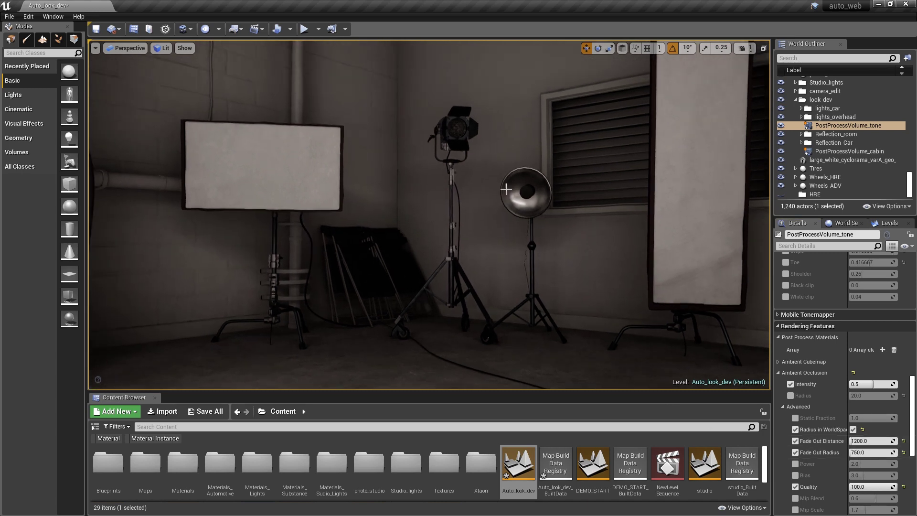
{"action": "left_click", "coordinate": [790, 395]}
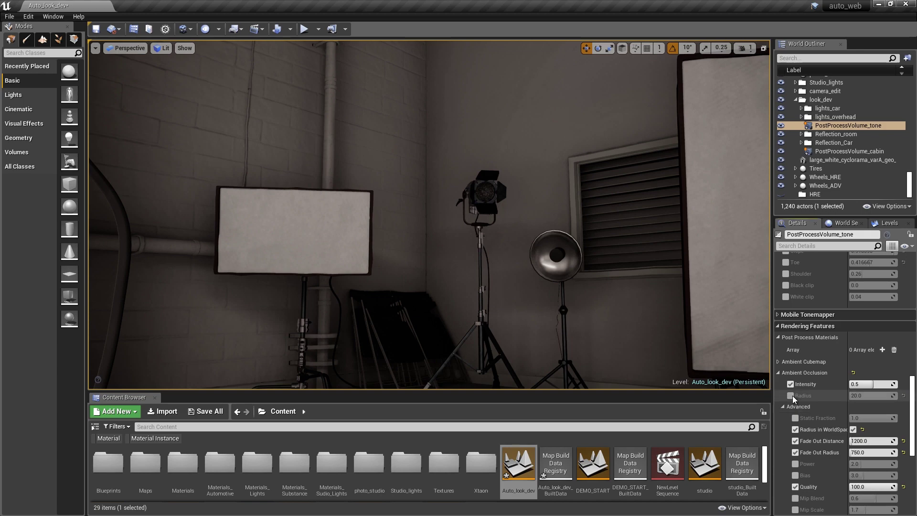
Examine the lit ARRI studio lamp with its lens flare and the car's side in the free perspective view
{"action": "right_click_drag", "start_coordinate": [600, 263], "coordinate": [704, 274]}
{"action": "right_click_drag", "start_coordinate": [491, 279], "coordinate": [564, 282]}
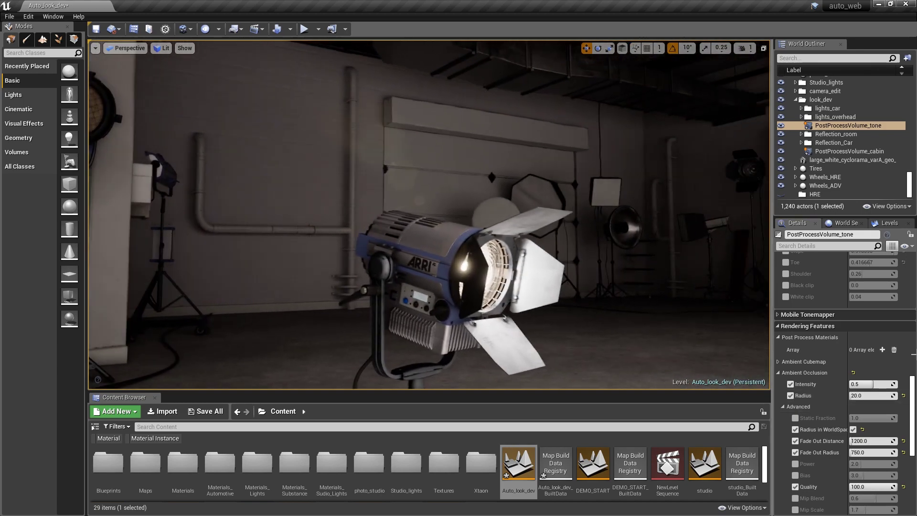
{"action": "right_click_drag", "start_coordinate": [492, 279], "coordinate": [587, 283]}
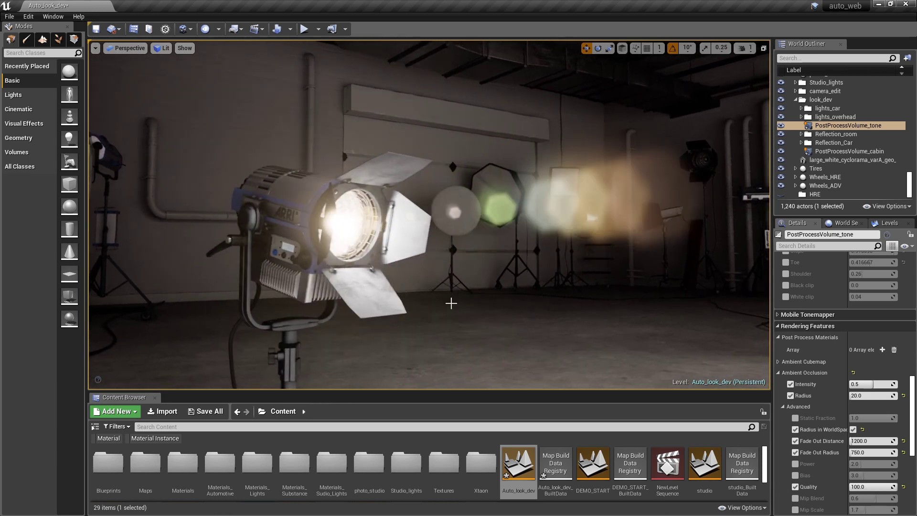
{"action": "right_click_drag", "start_coordinate": [459, 287], "coordinate": [405, 347]}
{"action": "right_click_drag", "start_coordinate": [459, 266], "coordinate": [471, 291]}
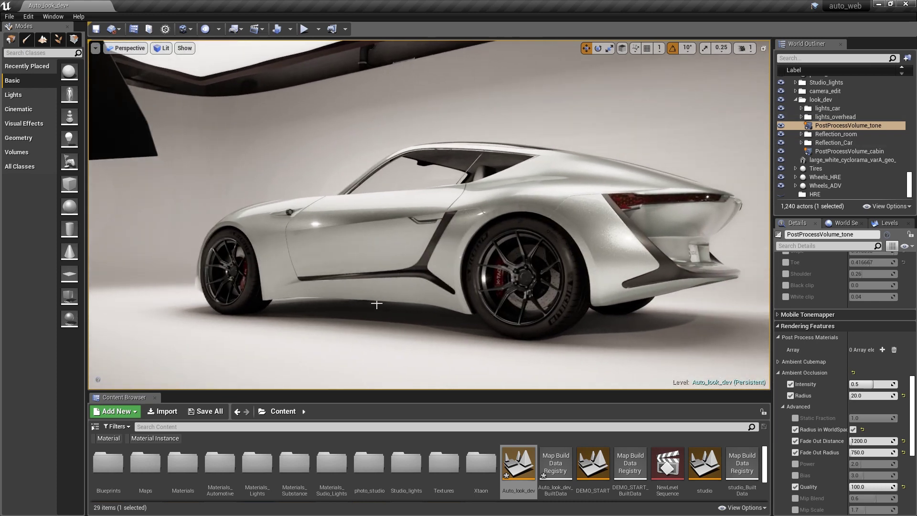
Hide and show the RectLight actor to compare its contribution to the car's lighting
{"action": "left_click_drag", "start_coordinate": [911, 179], "coordinate": [910, 88]}
{"action": "left_click", "coordinate": [789, 80]}
{"action": "left_click", "coordinate": [789, 81]}
{"action": "left_click", "coordinate": [796, 91]}
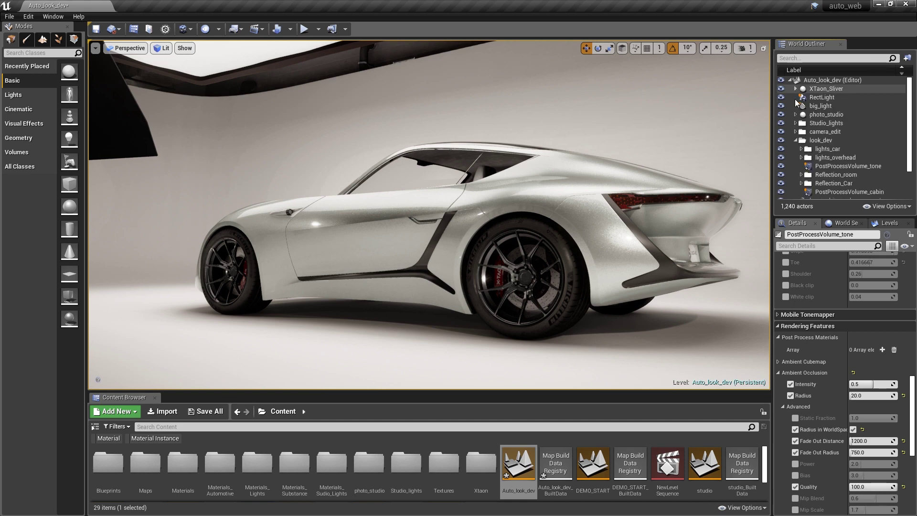
{"action": "left_click", "coordinate": [781, 98]}
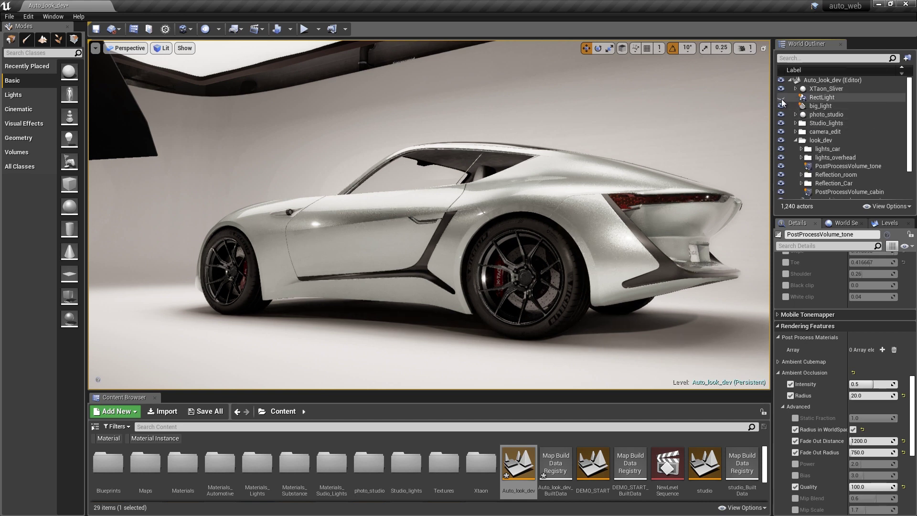
{"action": "left_click", "coordinate": [781, 98]}
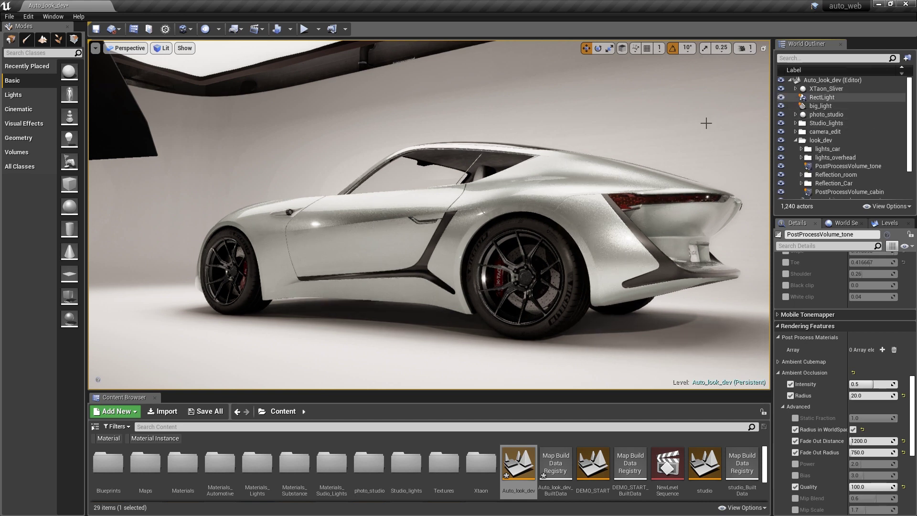
Pilot CineCameraActor_30mm and frame the car from its rear three-quarter angle
{"action": "left_click_drag", "start_coordinate": [416, 264], "coordinate": [202, 347], "text": "alt"}
{"action": "scroll", "coordinate": [494, 271], "scroll_direction": "up", "scroll_amount": 3}
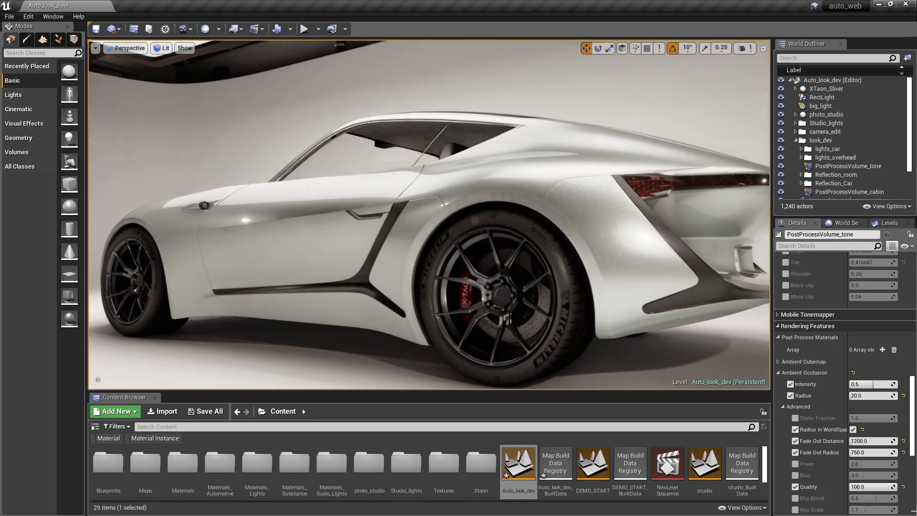
{"action": "left_click", "coordinate": [126, 48]}
{"action": "left_click", "coordinate": [143, 181]}
{"action": "scroll", "coordinate": [406, 286], "scroll_direction": "down", "scroll_amount": 3}
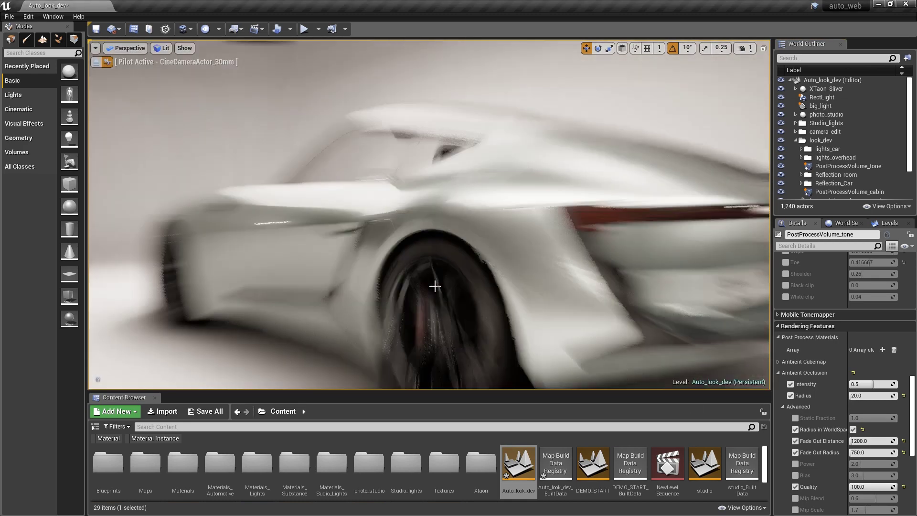
{"action": "left_click_drag", "start_coordinate": [434, 319], "coordinate": [412, 287], "text": "alt"}
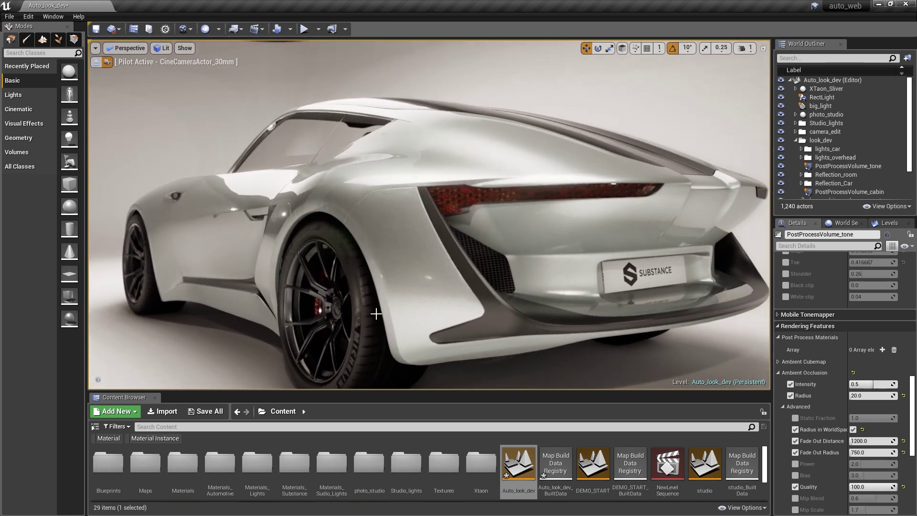
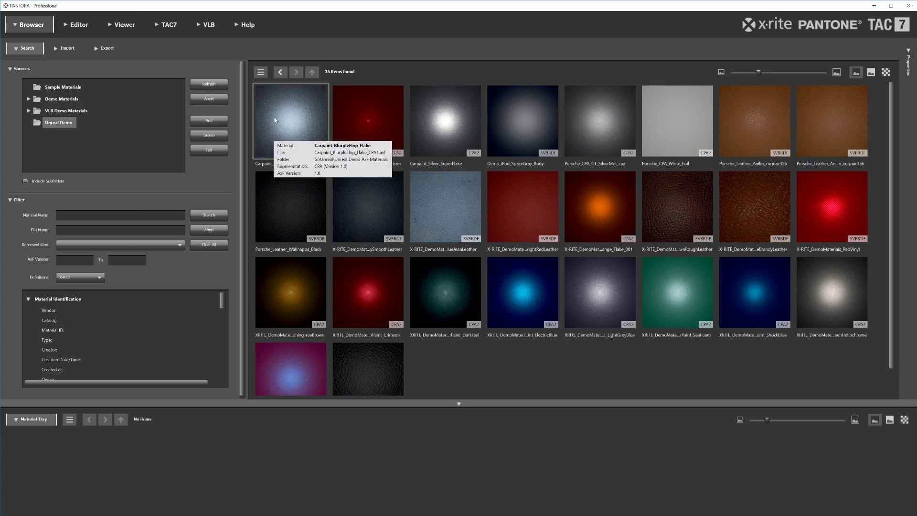
Switch to PANTORA, add the first 15 Unreal Demo materials to the Material Tray and shrink its thumbnails to fit one row
{"action": "left_click", "coordinate": [62, 111]}
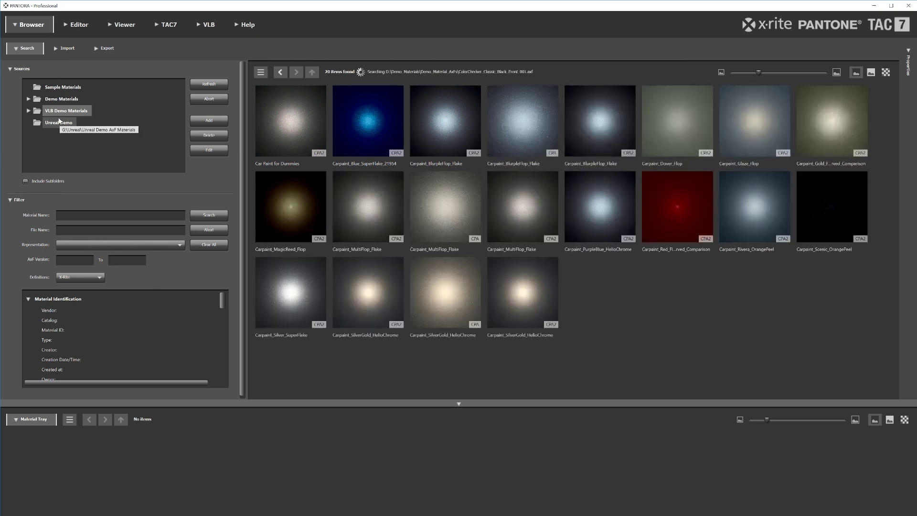
{"action": "left_click", "coordinate": [60, 124]}
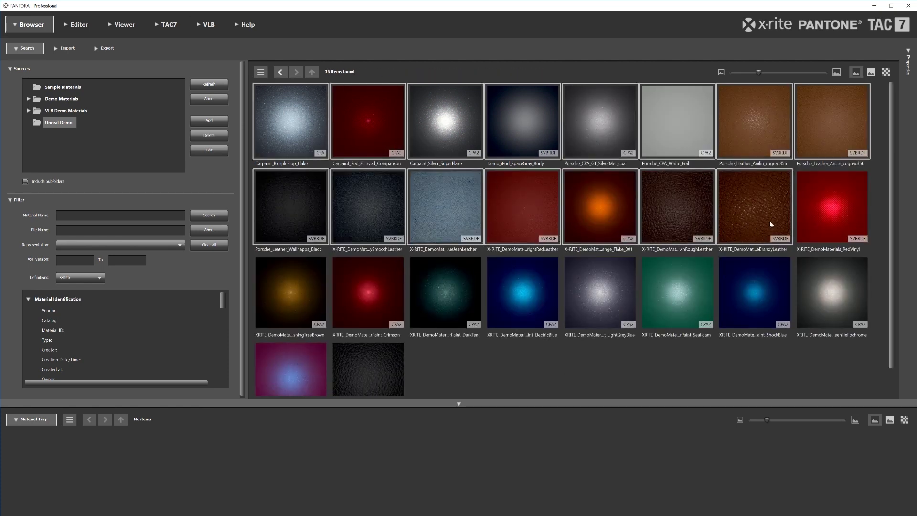
{"action": "left_click_drag", "start_coordinate": [764, 211], "coordinate": [699, 465]}
{"action": "scroll", "coordinate": [613, 465], "scroll_direction": "up", "scroll_amount": 2}
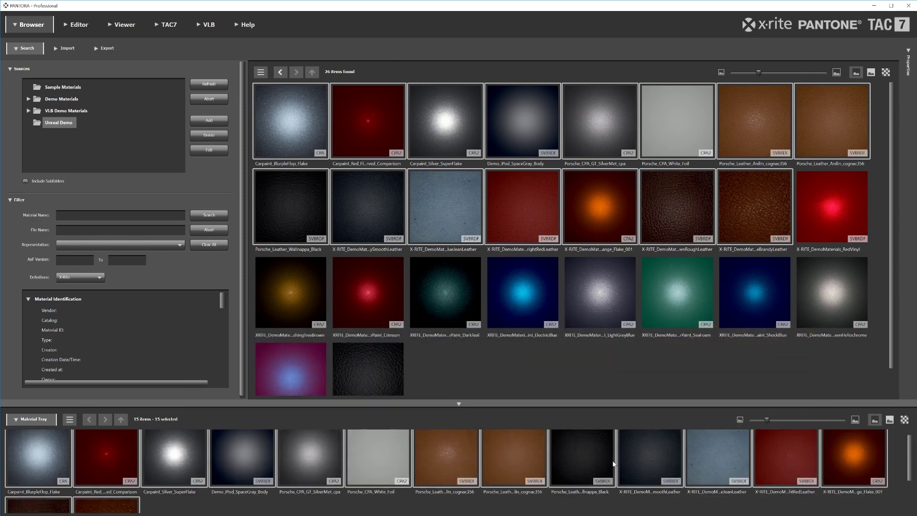
{"action": "left_click_drag", "start_coordinate": [764, 419], "coordinate": [756, 421]}
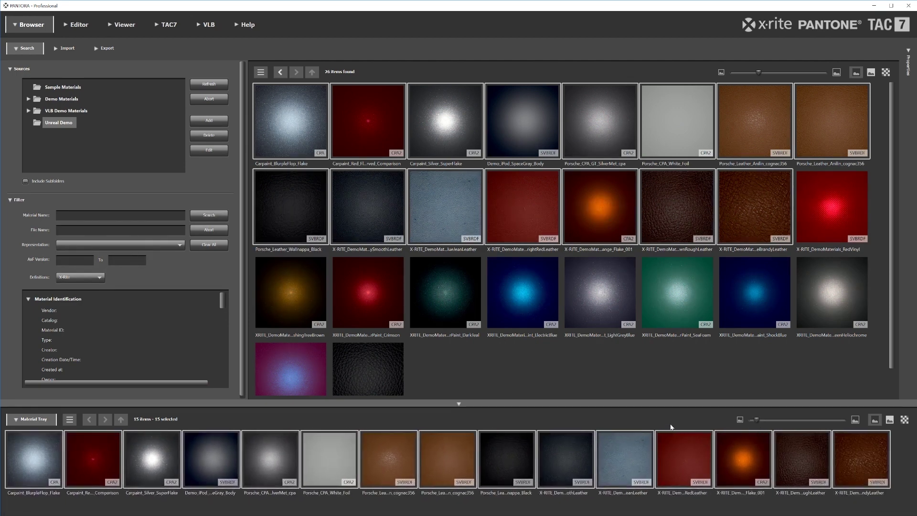
{"action": "left_click", "coordinate": [687, 508]}
Load the first Porsche_Leather_Anilin_cognac356 material from the tray into the Editor's Properties view
{"action": "left_click", "coordinate": [83, 27]}
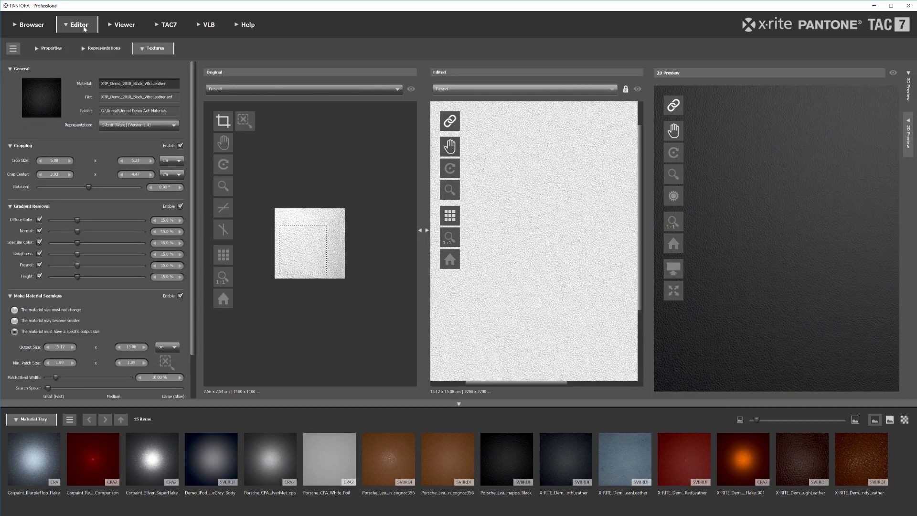
{"action": "left_click", "coordinate": [51, 48]}
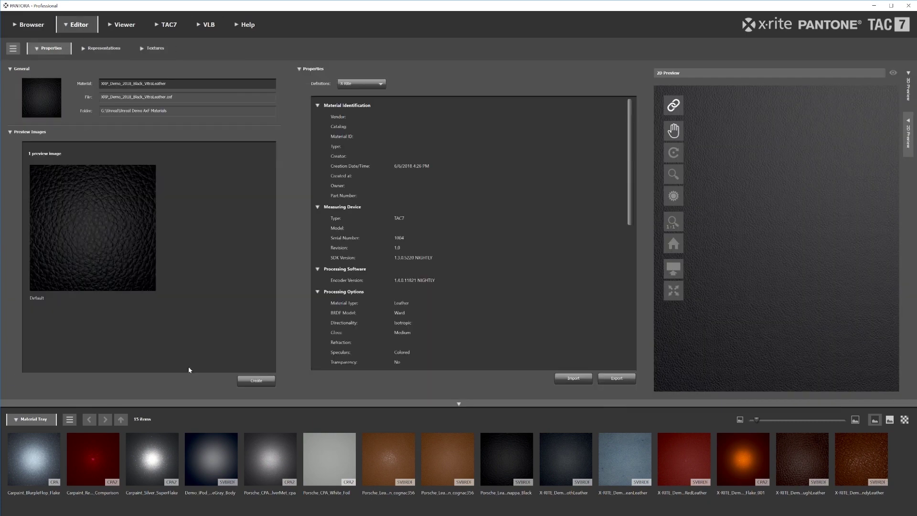
{"action": "left_click_drag", "start_coordinate": [390, 474], "coordinate": [223, 332]}
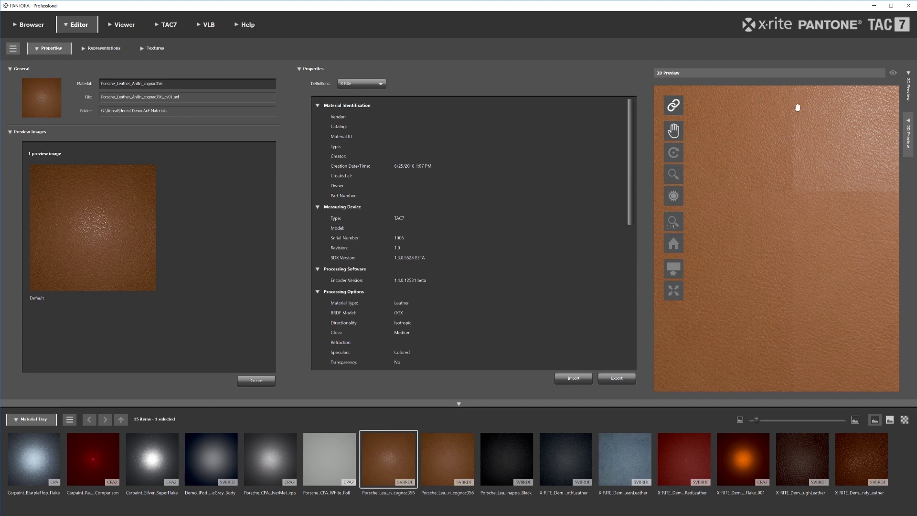
Inspect the cognac leather's tiling in the 2D preview and review its representation and texture settings
{"action": "left_click_drag", "start_coordinate": [793, 195], "coordinate": [741, 289]}
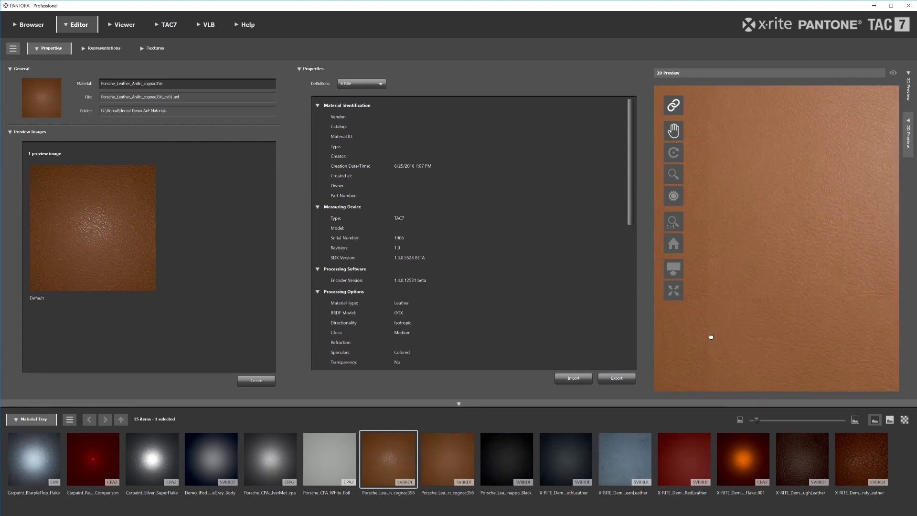
{"action": "left_click_drag", "start_coordinate": [710, 337], "coordinate": [776, 189]}
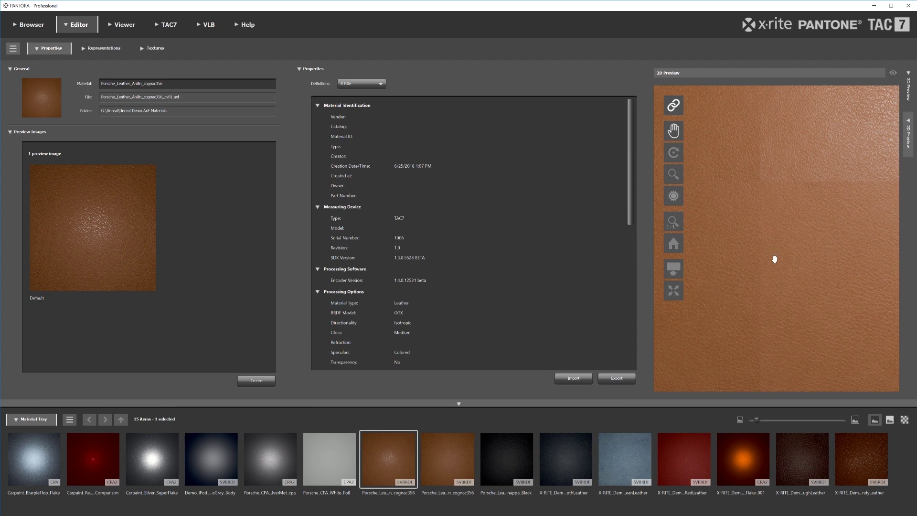
{"action": "mouse_move", "coordinate": [784, 278]}
{"action": "left_mouse_down"}
{"action": "mouse_move", "coordinate": [767, 202]}
{"action": "mouse_move", "coordinate": [789, 231]}
{"action": "mouse_move", "coordinate": [782, 279]}
{"action": "left_mouse_up"}
{"action": "left_click", "coordinate": [94, 48]}
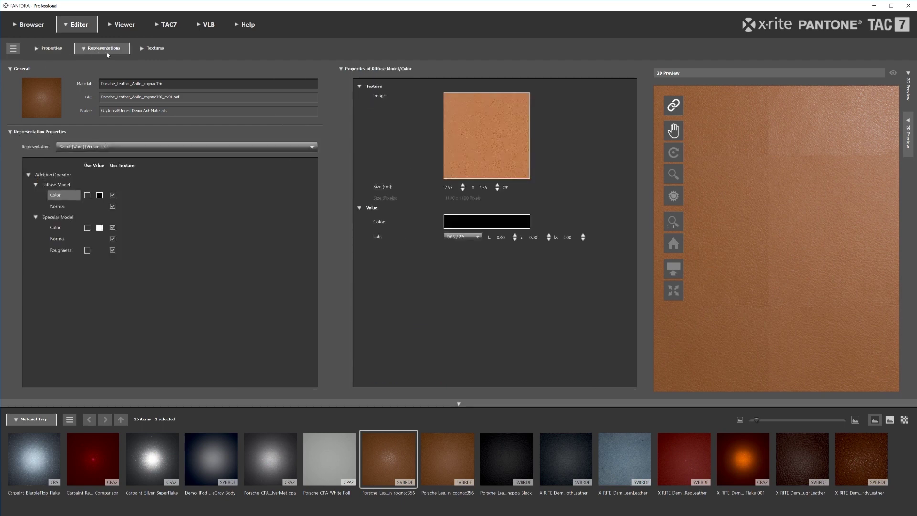
{"action": "left_click", "coordinate": [156, 48]}
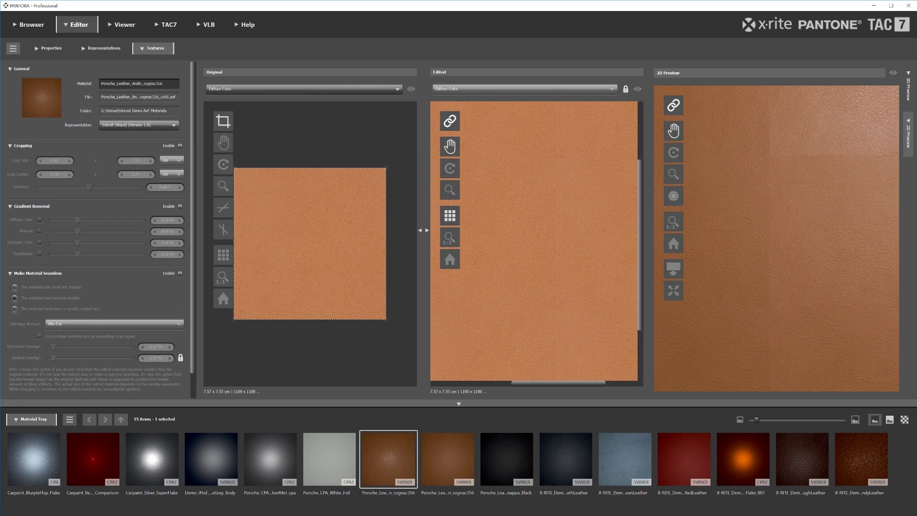
Enable cropping for the cognac leather and shrink its crop region to about 6.86 × 5.65 cm
{"action": "left_click", "coordinate": [180, 146]}
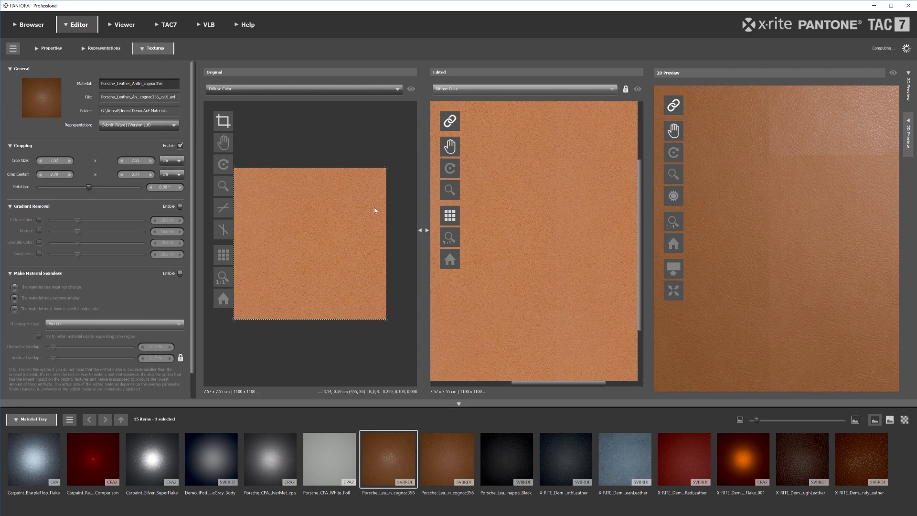
{"action": "left_click_drag", "start_coordinate": [386, 169], "coordinate": [371, 181]}
{"action": "left_click_drag", "start_coordinate": [235, 320], "coordinate": [241, 294]}
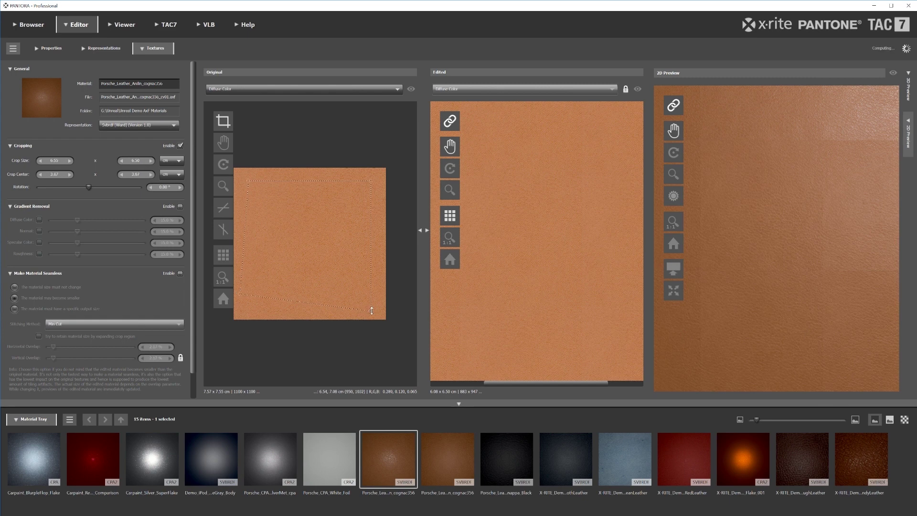
{"action": "left_click_drag", "start_coordinate": [369, 310], "coordinate": [378, 280]}
{"action": "left_click_drag", "start_coordinate": [372, 180], "coordinate": [354, 182]}
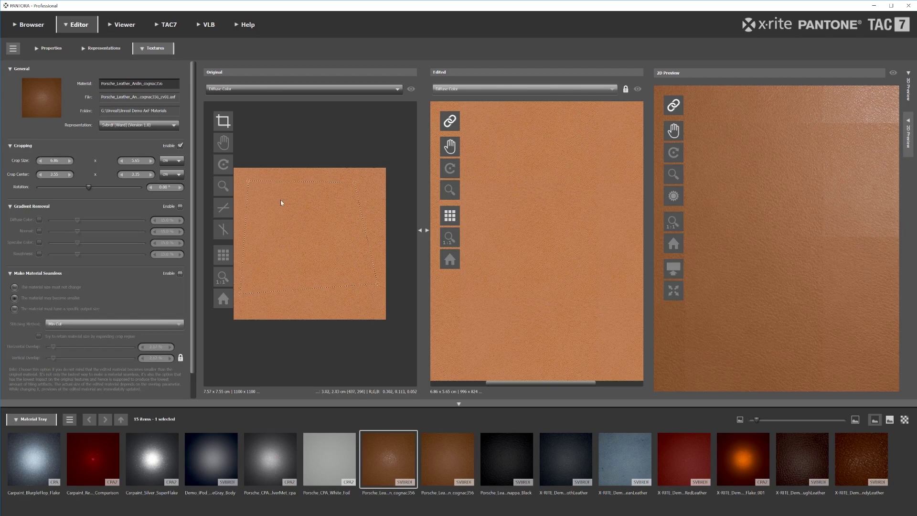
Expand the crop region back to the full 7.57 × 7.55 cm texture and check the original's tiled display
{"action": "left_click_drag", "start_coordinate": [253, 182], "coordinate": [232, 167]}
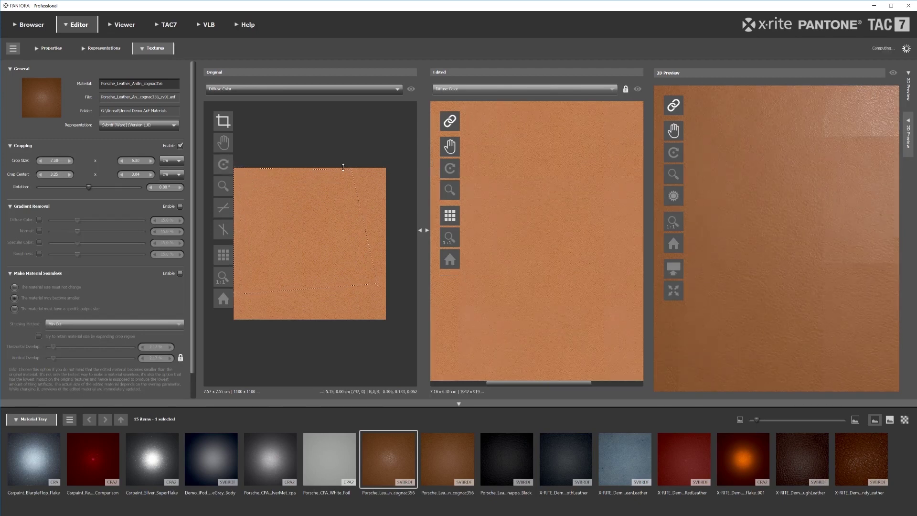
{"action": "left_click_drag", "start_coordinate": [352, 168], "coordinate": [385, 167]}
{"action": "left_click_drag", "start_coordinate": [381, 287], "coordinate": [386, 319]}
{"action": "mouse_move", "coordinate": [234, 319]}
{"action": "left_mouse_down"}
{"action": "mouse_move", "coordinate": [231, 297]}
{"action": "mouse_move", "coordinate": [230, 324]}
{"action": "left_mouse_up"}
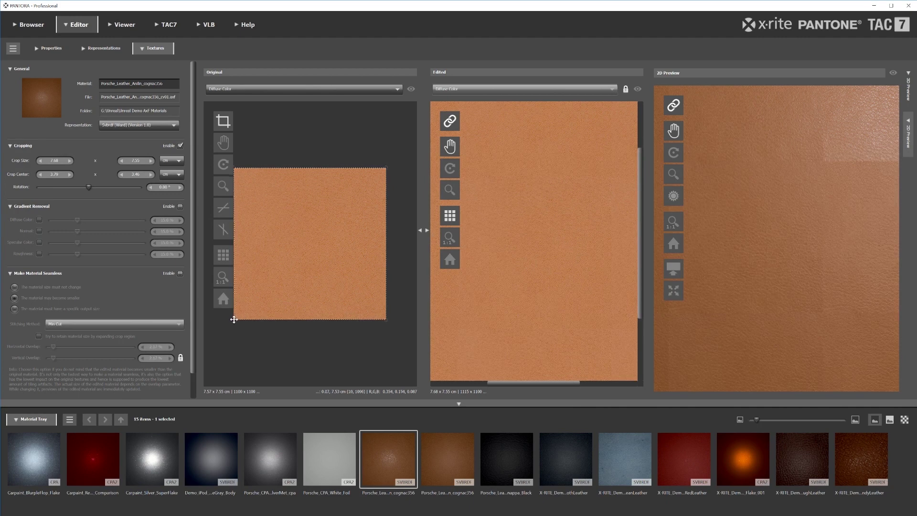
{"action": "left_click", "coordinate": [231, 256]}
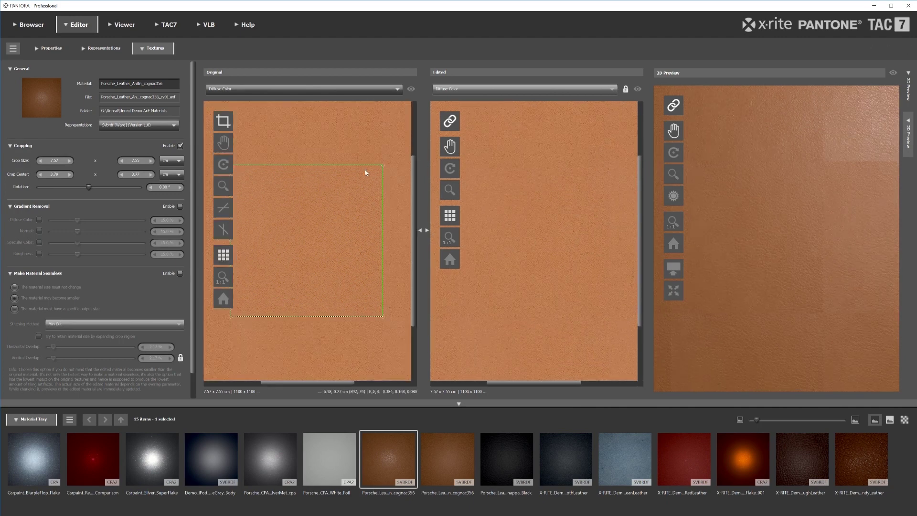
{"action": "left_click", "coordinate": [226, 255]}
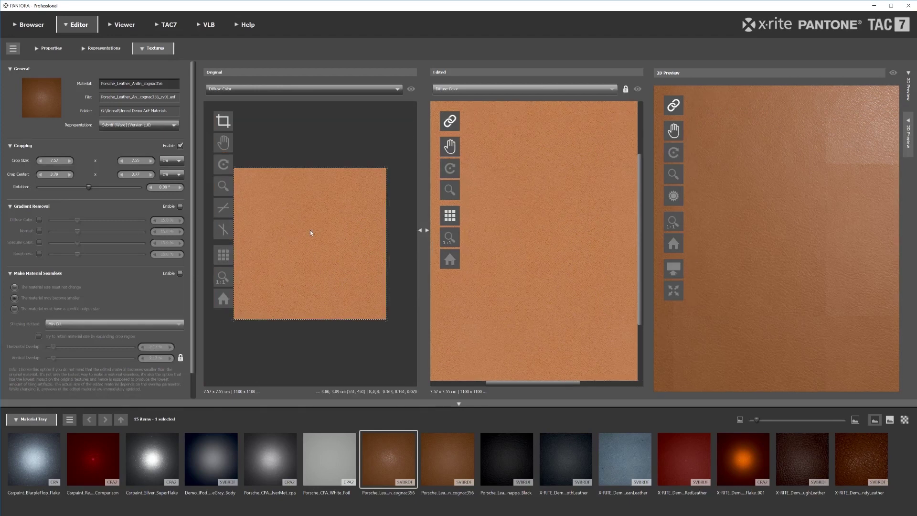
{"action": "scroll", "coordinate": [303, 223], "scroll_direction": "down", "scroll_amount": 1}
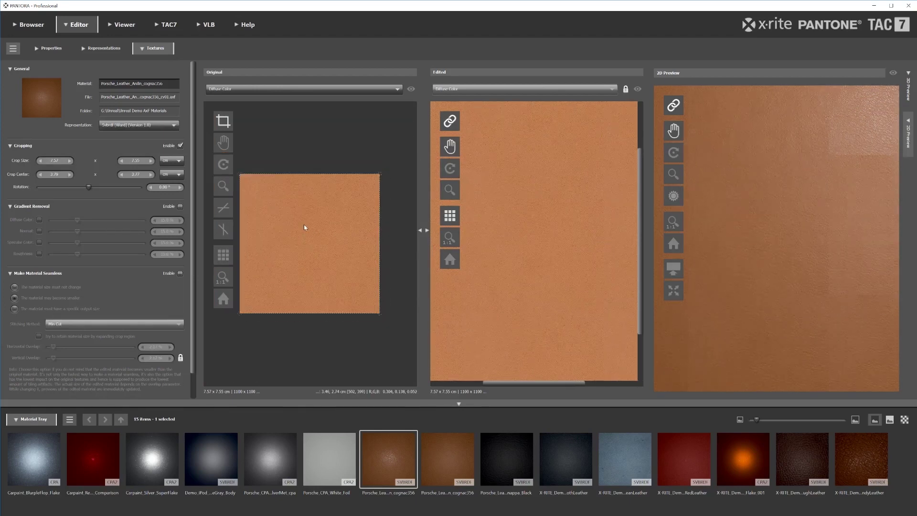
Enable gradient removal for the leather's diffuse color and check how the repeated tiles blend
{"action": "left_click", "coordinate": [180, 207]}
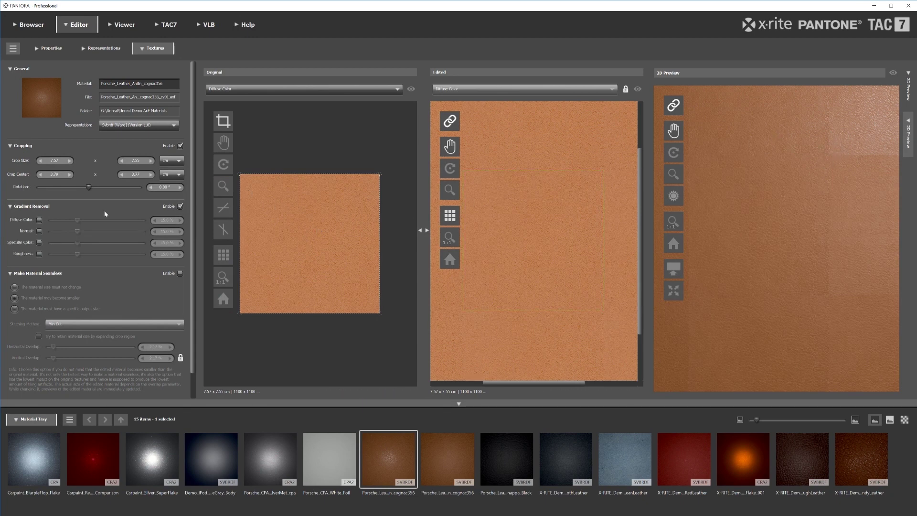
{"action": "left_click", "coordinate": [39, 219]}
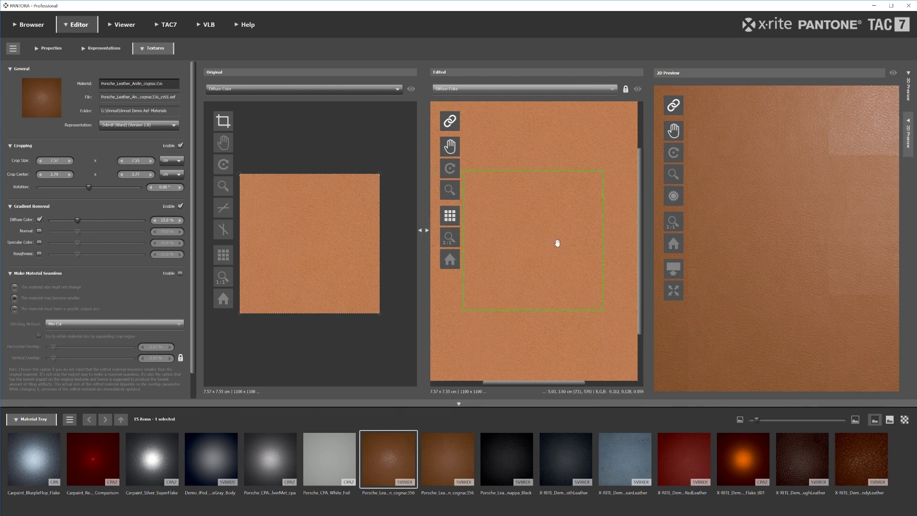
{"action": "scroll", "coordinate": [557, 243], "scroll_direction": "down", "scroll_amount": 3}
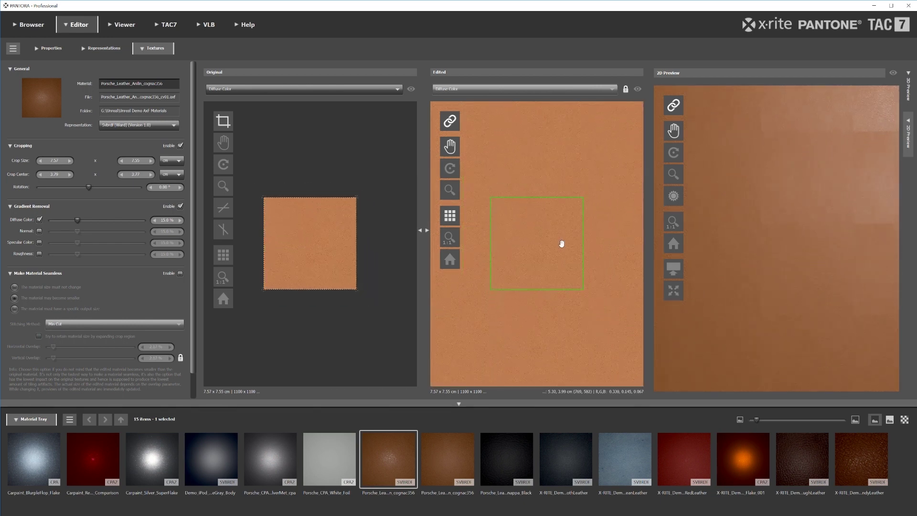
{"action": "scroll", "coordinate": [562, 244], "scroll_direction": "up", "scroll_amount": 1}
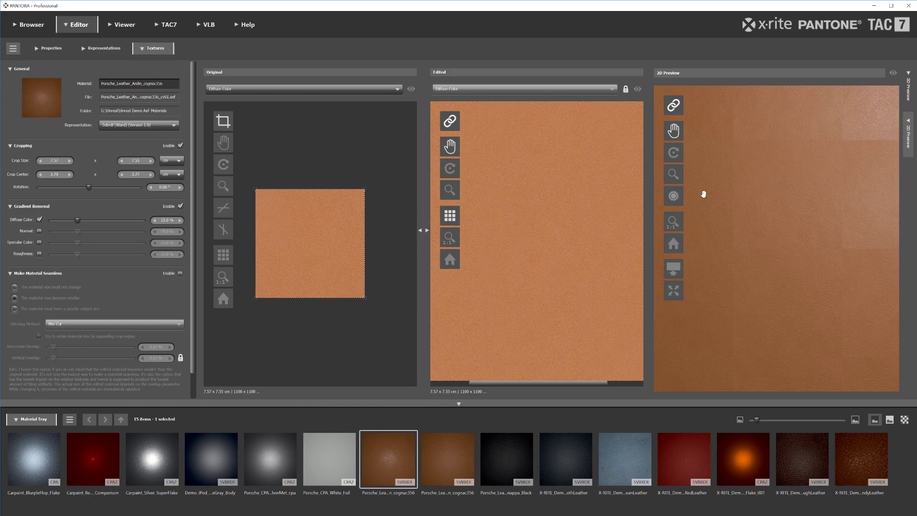
Enable gradient removal for the normal, specular color and roughness textures and inspect the tiling in the 2D preview
{"action": "left_click", "coordinate": [39, 231]}
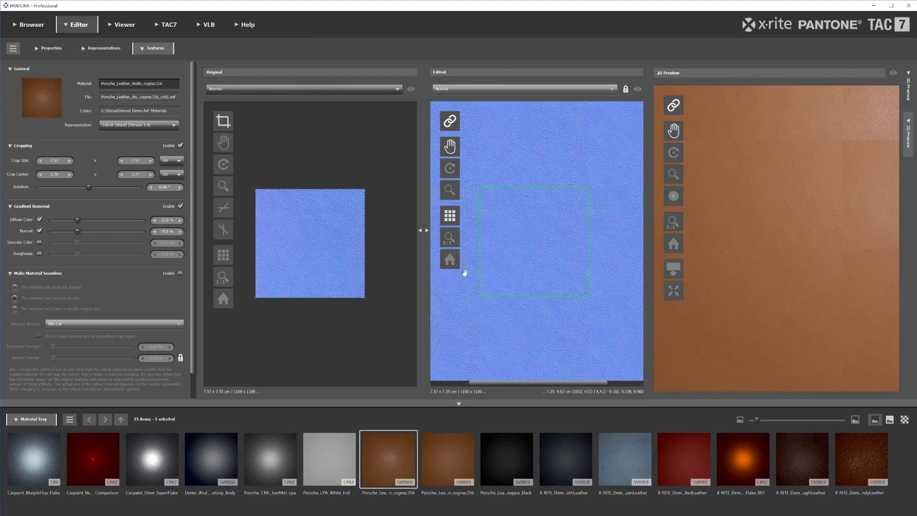
{"action": "left_click", "coordinate": [39, 243]}
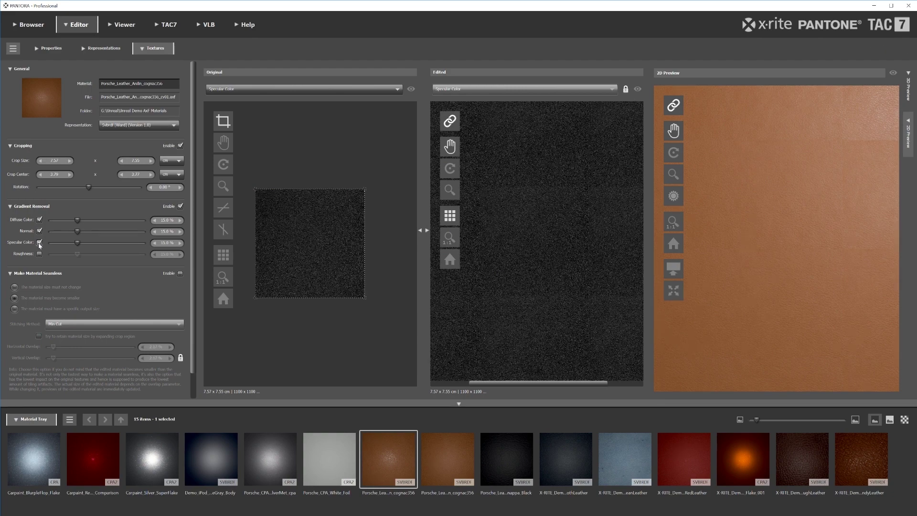
{"action": "left_click", "coordinate": [39, 254]}
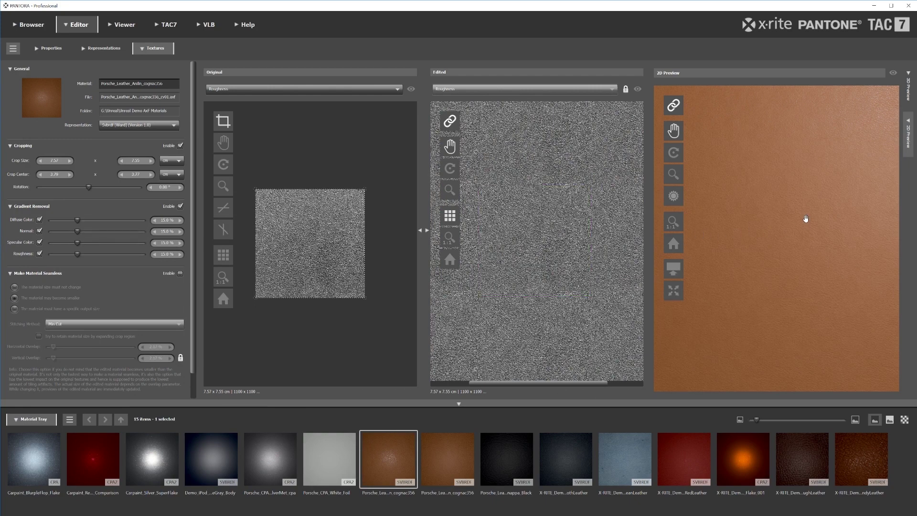
{"action": "left_click_drag", "start_coordinate": [794, 217], "coordinate": [762, 296]}
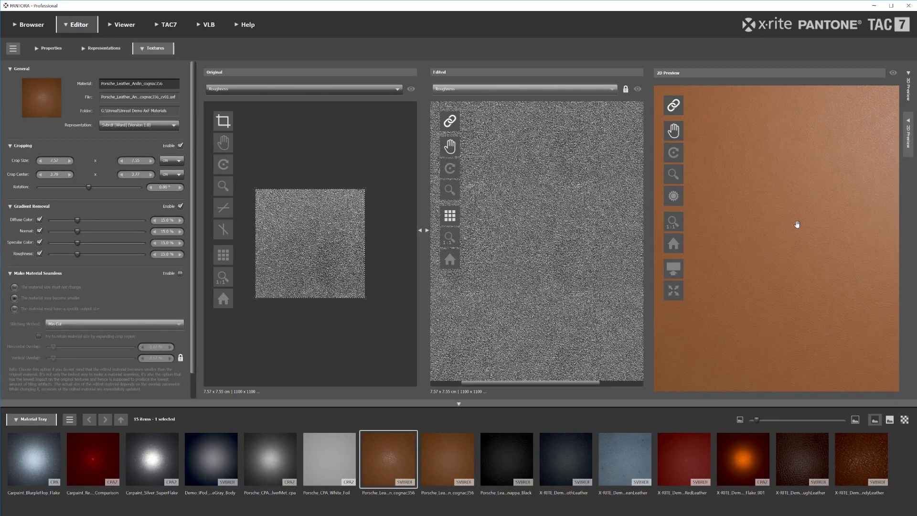
{"action": "scroll", "coordinate": [797, 220], "scroll_direction": "up", "scroll_amount": 5}
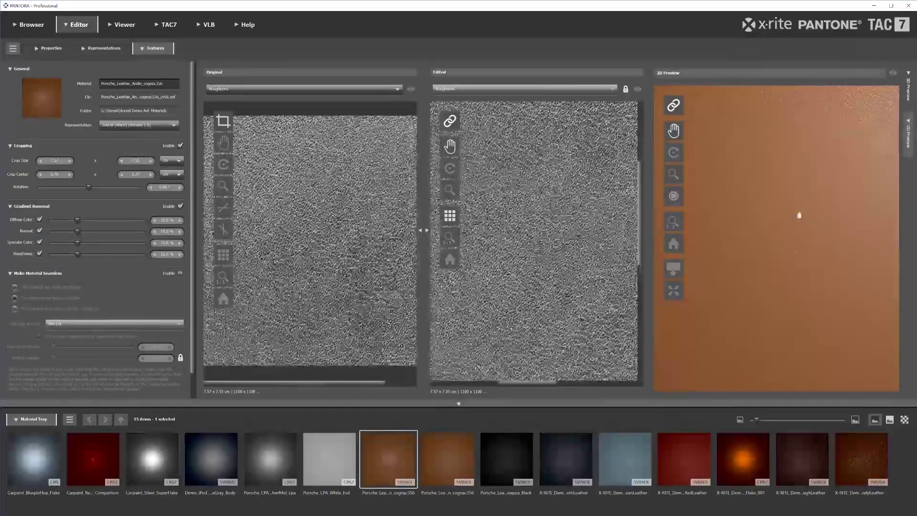
{"action": "left_click_drag", "start_coordinate": [792, 216], "coordinate": [871, 176]}
{"action": "left_click_drag", "start_coordinate": [824, 206], "coordinate": [817, 260]}
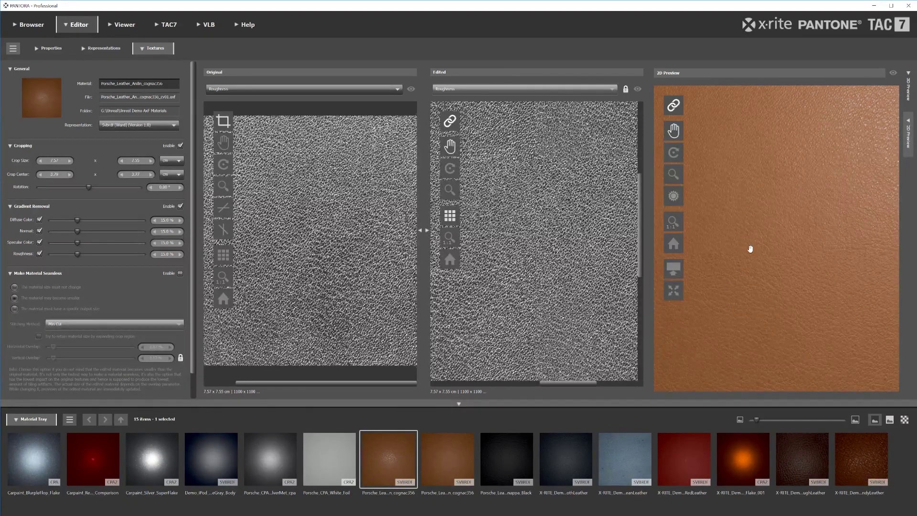
Load X-RITE_DemoMaterials_MatteBrandyLeather into the Editor, discarding the cognac leather changes, and examine its tiling in the 2D preview
{"action": "left_click_drag", "start_coordinate": [862, 460], "coordinate": [527, 283]}
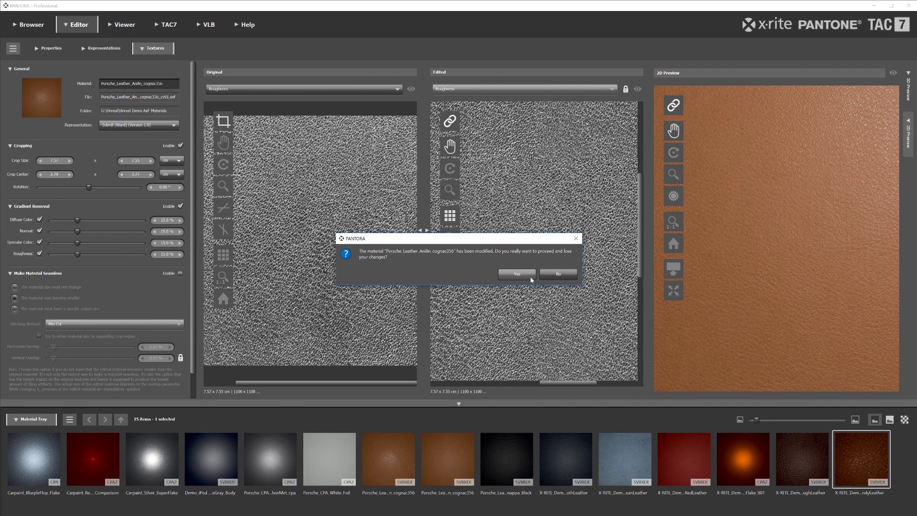
{"action": "left_click", "coordinate": [530, 278]}
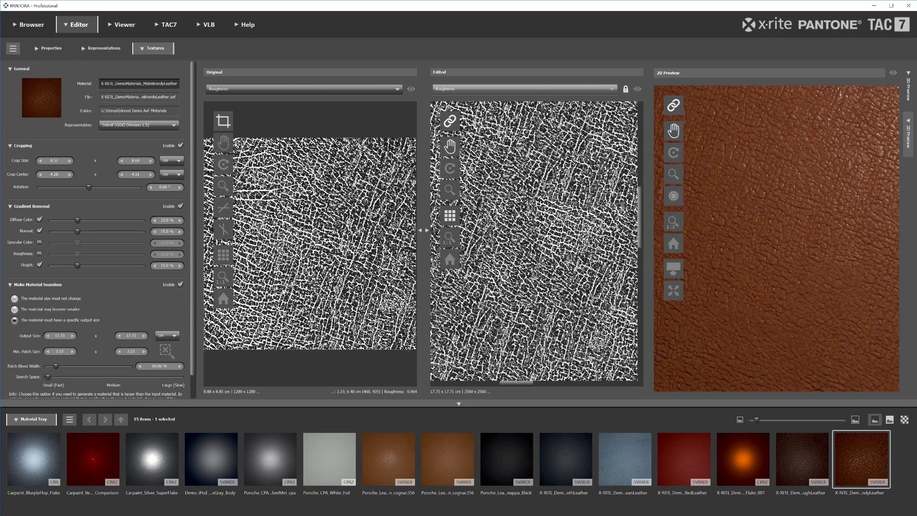
{"action": "scroll", "coordinate": [792, 253], "scroll_direction": "down", "scroll_amount": 6}
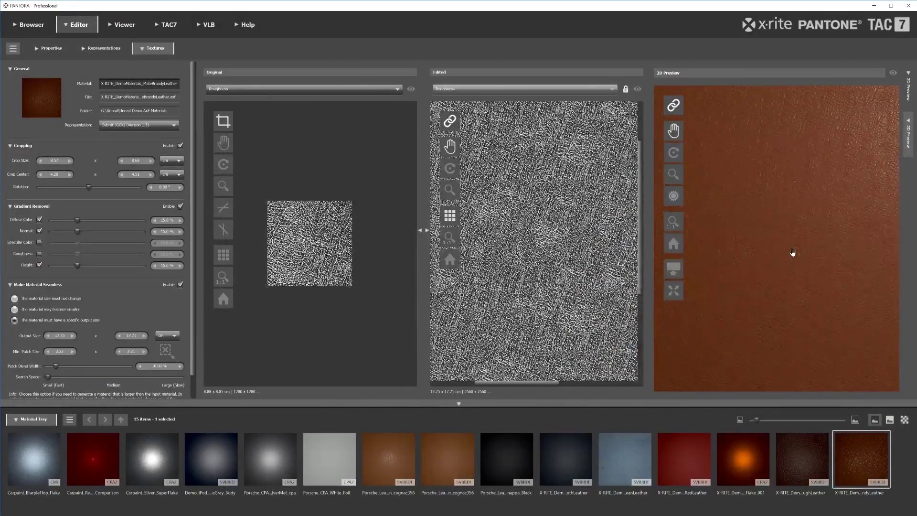
{"action": "scroll", "coordinate": [792, 252], "scroll_direction": "down", "scroll_amount": 2}
{"action": "scroll", "coordinate": [793, 252], "scroll_direction": "down", "scroll_amount": 2}
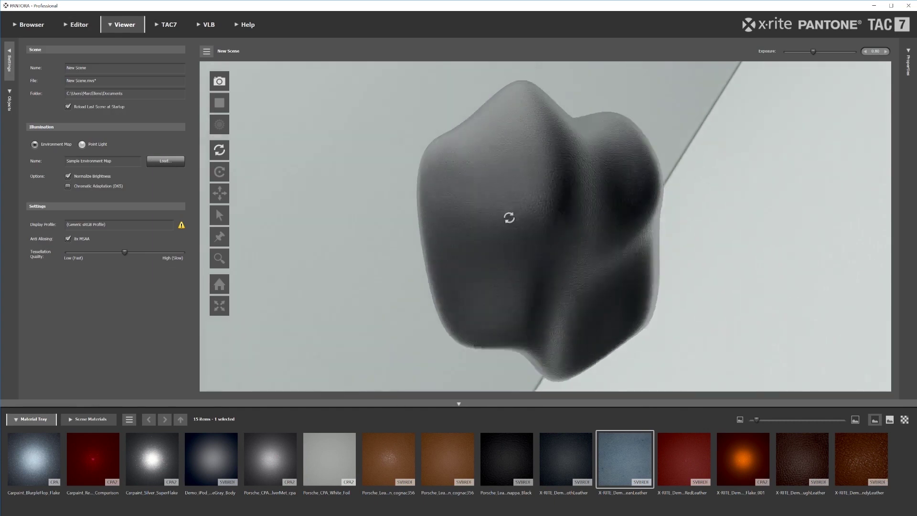
Examine the dark leather blob in the Viewer from several angles, reset the view and frame the blob closely again
{"action": "mouse_move", "coordinate": [662, 181]}
{"action": "left_mouse_down"}
{"action": "mouse_move", "coordinate": [687, 196]}
{"action": "mouse_move", "coordinate": [602, 184]}
{"action": "mouse_move", "coordinate": [546, 205]}
{"action": "mouse_move", "coordinate": [594, 261]}
{"action": "mouse_move", "coordinate": [678, 235]}
{"action": "mouse_move", "coordinate": [679, 176]}
{"action": "left_mouse_up"}
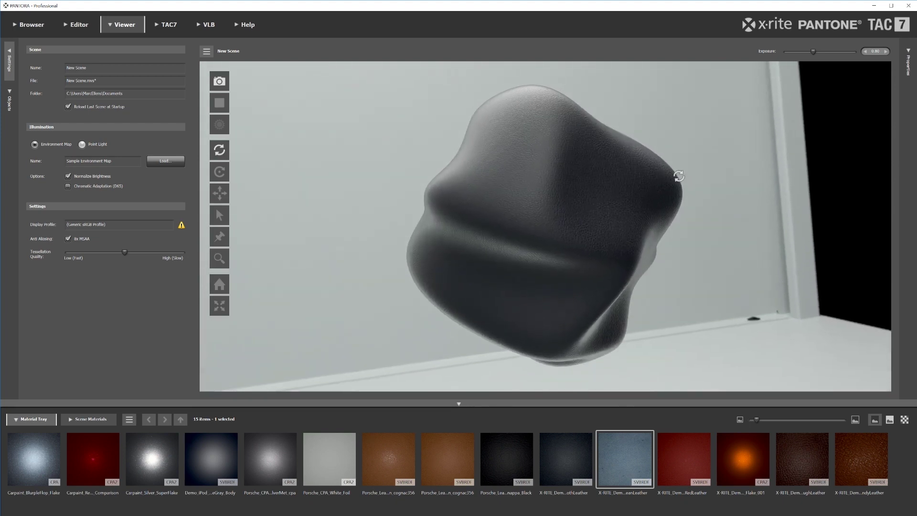
{"action": "left_click_drag", "start_coordinate": [679, 176], "coordinate": [326, 234]}
{"action": "left_click", "coordinate": [222, 289]}
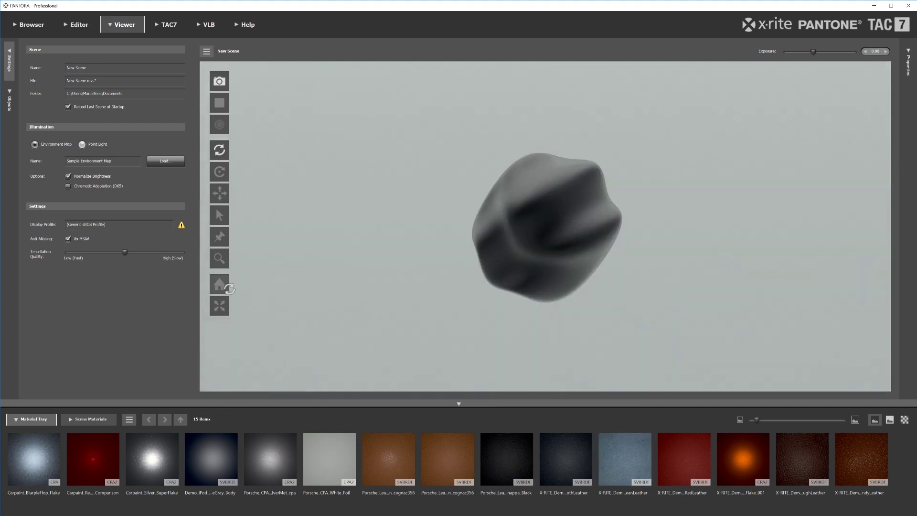
{"action": "scroll", "coordinate": [504, 243], "scroll_direction": "up", "scroll_amount": 5}
{"action": "left_click_drag", "start_coordinate": [503, 244], "coordinate": [476, 268]}
Apply the Carpaint_Silver_SuperFlake material to the blob and examine its reflections
{"action": "left_click_drag", "start_coordinate": [166, 466], "coordinate": [530, 256]}
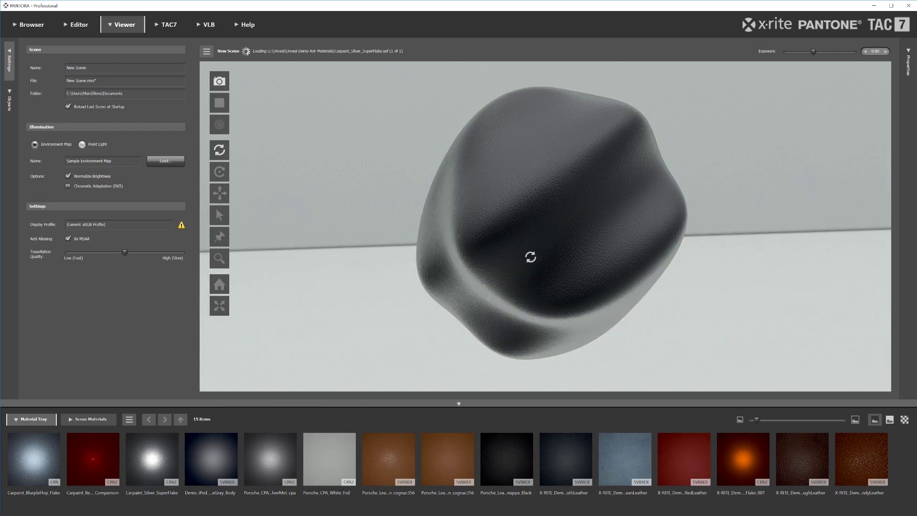
{"action": "left_click_drag", "start_coordinate": [560, 237], "coordinate": [588, 282]}
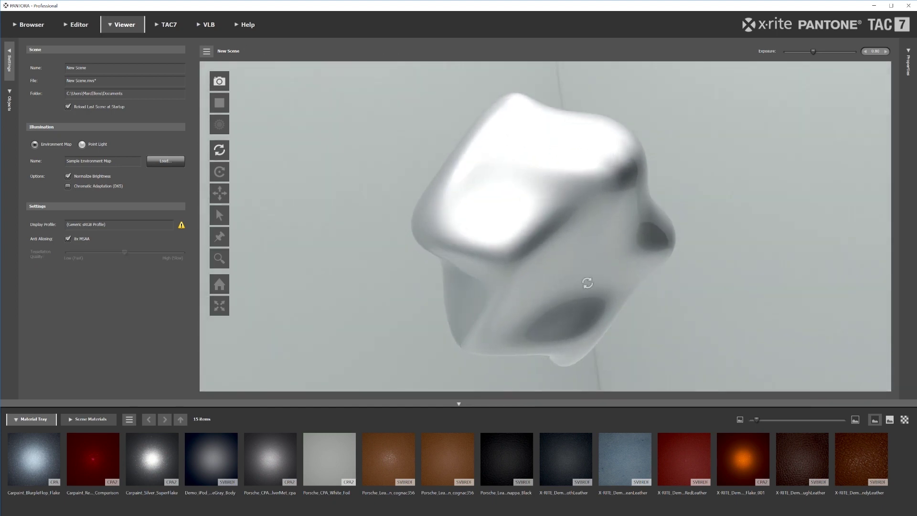
{"action": "left_click_drag", "start_coordinate": [581, 231], "coordinate": [579, 256]}
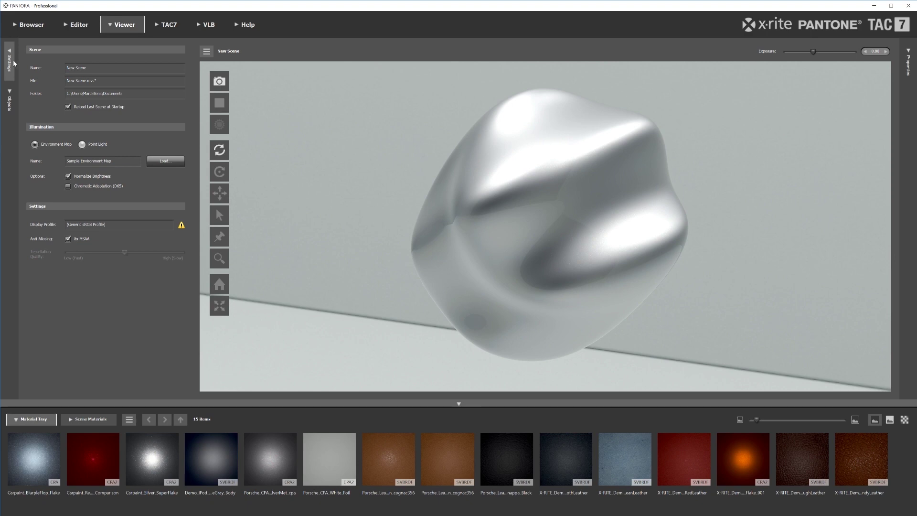
Show the scene's object list and view the silver blob from further angles and distances
{"action": "left_click", "coordinate": [9, 101]}
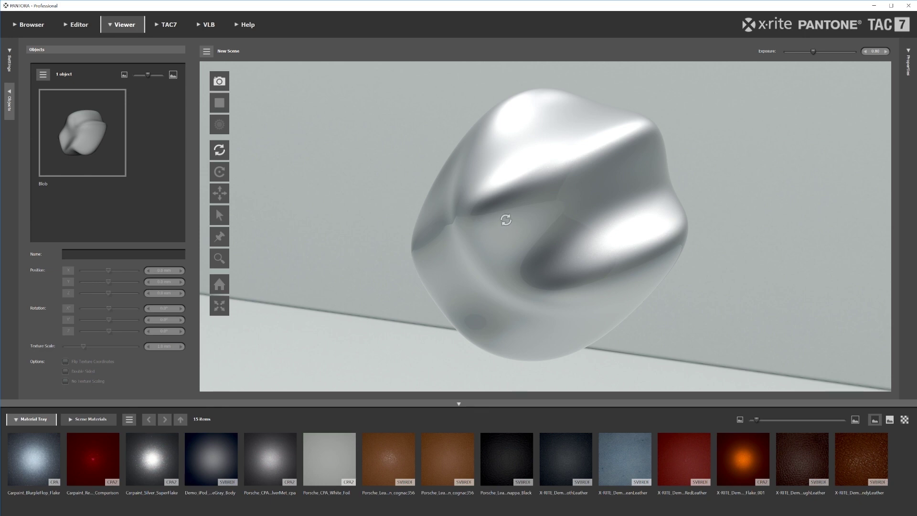
{"action": "left_click_drag", "start_coordinate": [506, 220], "coordinate": [582, 246]}
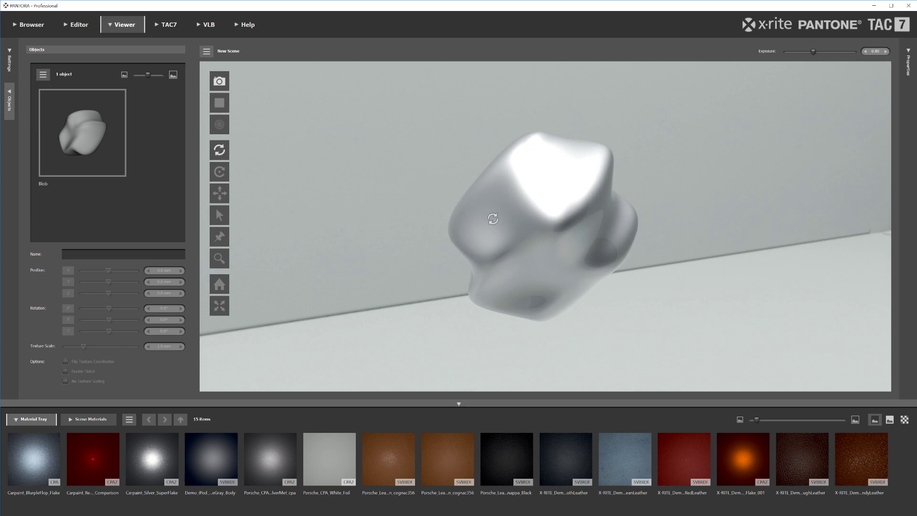
{"action": "left_click_drag", "start_coordinate": [482, 226], "coordinate": [553, 225]}
{"action": "scroll", "coordinate": [535, 245], "scroll_direction": "up", "scroll_amount": 5}
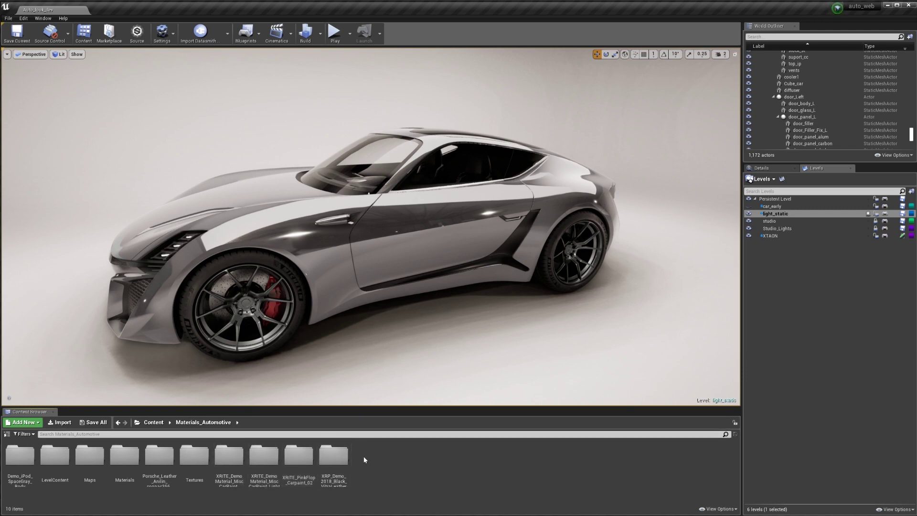
Switch to Unreal and import XRITE_DemoMaterial_MiscCarPaint_Crimson.axf into Materials_Automotive with a baking resolution of 2048
{"action": "left_click", "coordinate": [61, 423]}
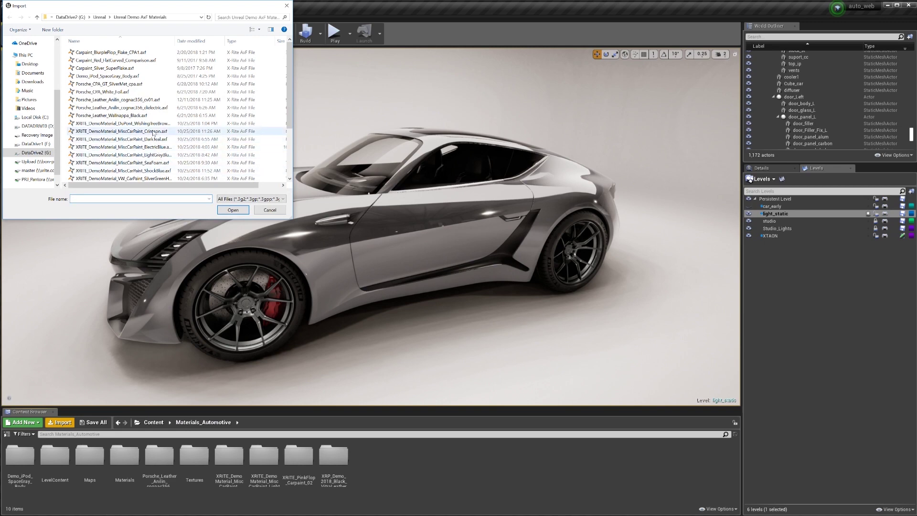
{"action": "left_click", "coordinate": [122, 132]}
{"action": "left_click", "coordinate": [239, 212]}
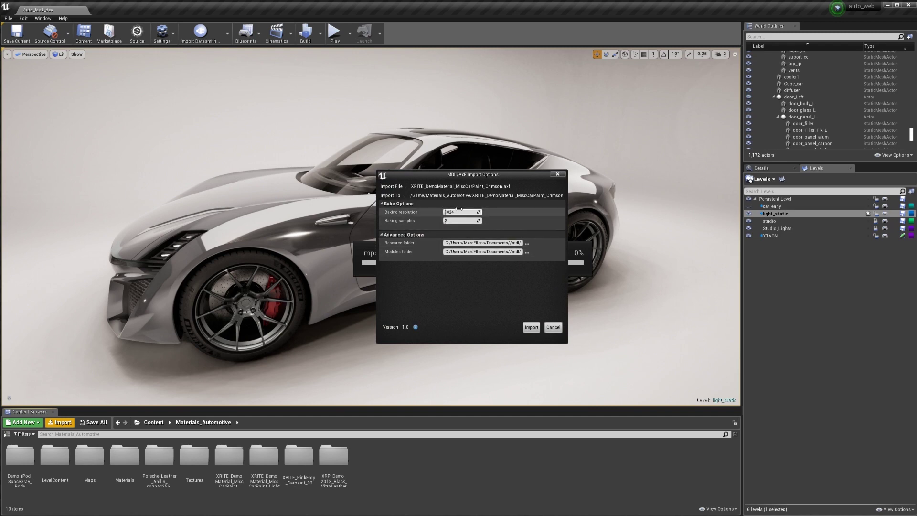
{"action": "left_click", "coordinate": [459, 211]}
{"action": "type", "text": "2048"}
{"action": "left_click", "coordinate": [445, 220]}
{"action": "left_click", "coordinate": [532, 328]}
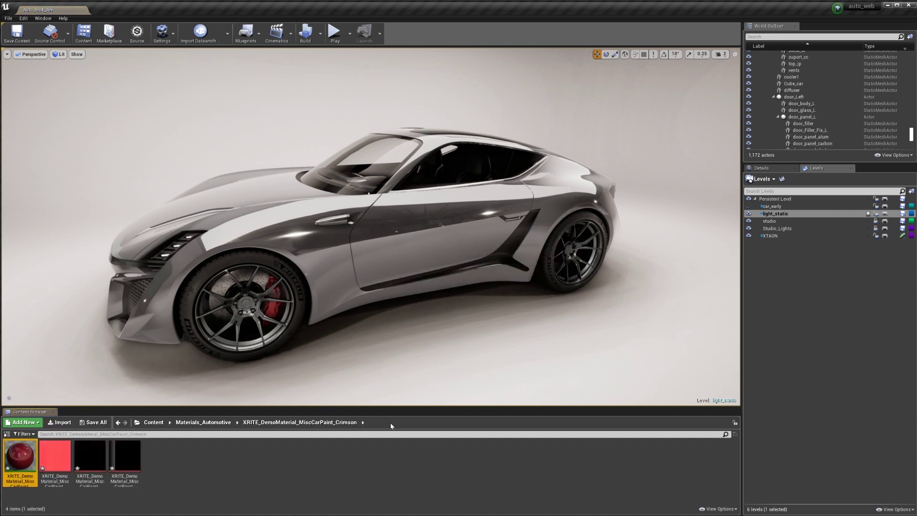
Open the imported crimson car paint material in the material instance editor
{"action": "mouse_move", "coordinate": [16, 457]}
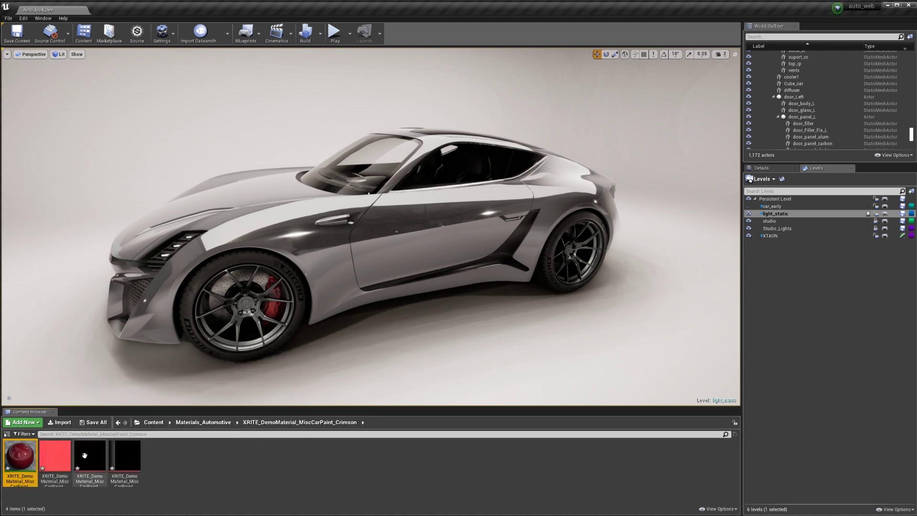
{"action": "double_click", "coordinate": [20, 454]}
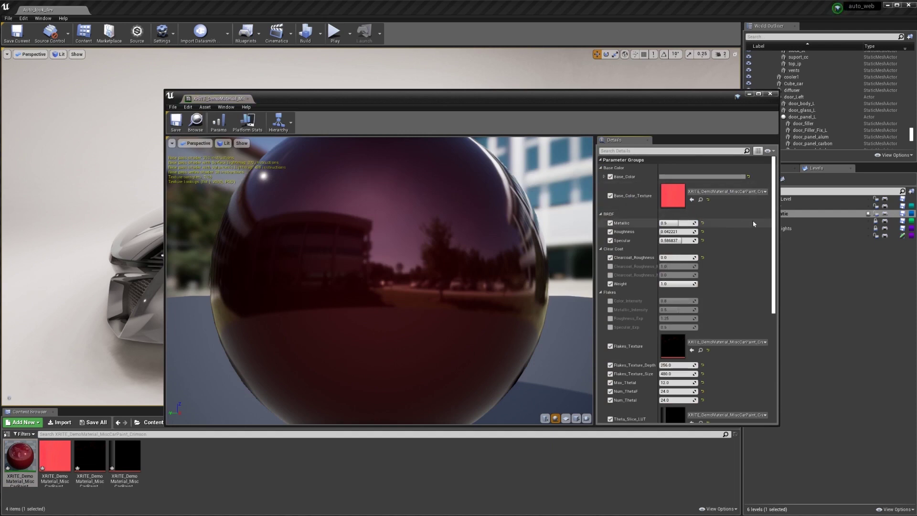
Review the crimson car paint's base color, BRDF, clear coat, flakes, normal and tiling parameters
{"action": "left_click_drag", "start_coordinate": [775, 216], "coordinate": [774, 318]}
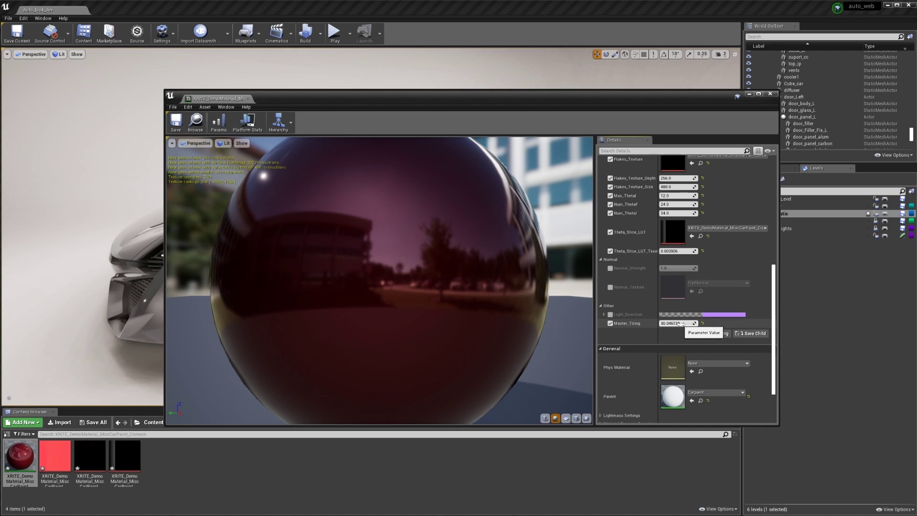
{"action": "left_click_drag", "start_coordinate": [773, 309], "coordinate": [774, 204]}
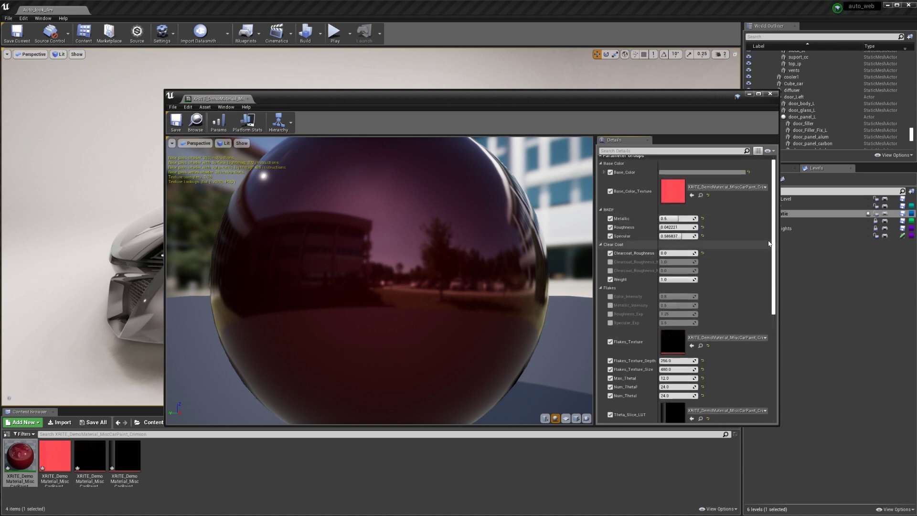
{"action": "left_click_drag", "start_coordinate": [774, 241], "coordinate": [775, 276]}
{"action": "left_click_drag", "start_coordinate": [775, 289], "coordinate": [775, 304]}
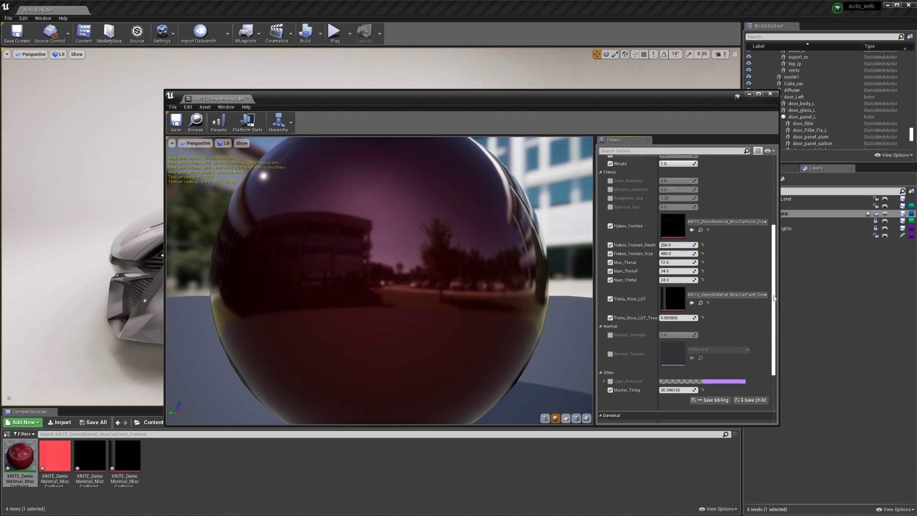
{"action": "left_click_drag", "start_coordinate": [775, 306], "coordinate": [773, 228]}
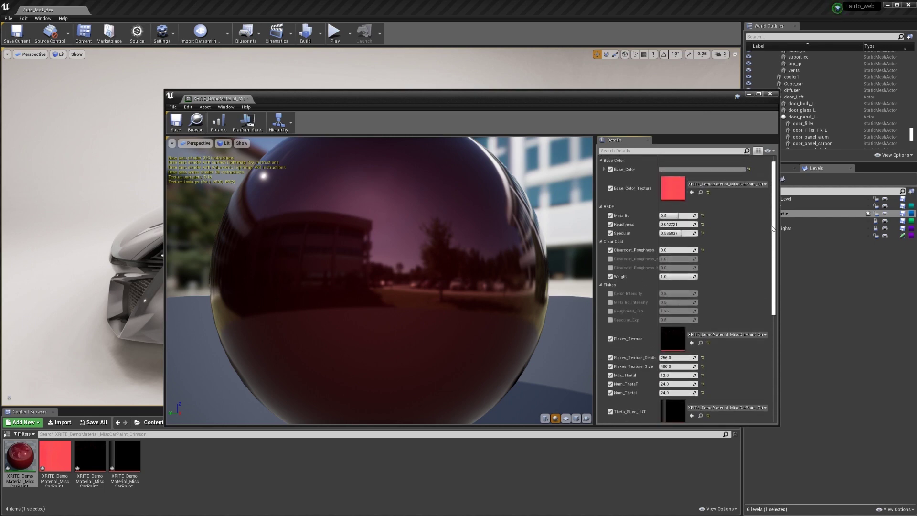
Override the crimson paint's Normal_Texture with the XRP_Demo_2018_Black_VitraLeather normal map and close the material editor
{"action": "left_click_drag", "start_coordinate": [772, 230], "coordinate": [776, 303]}
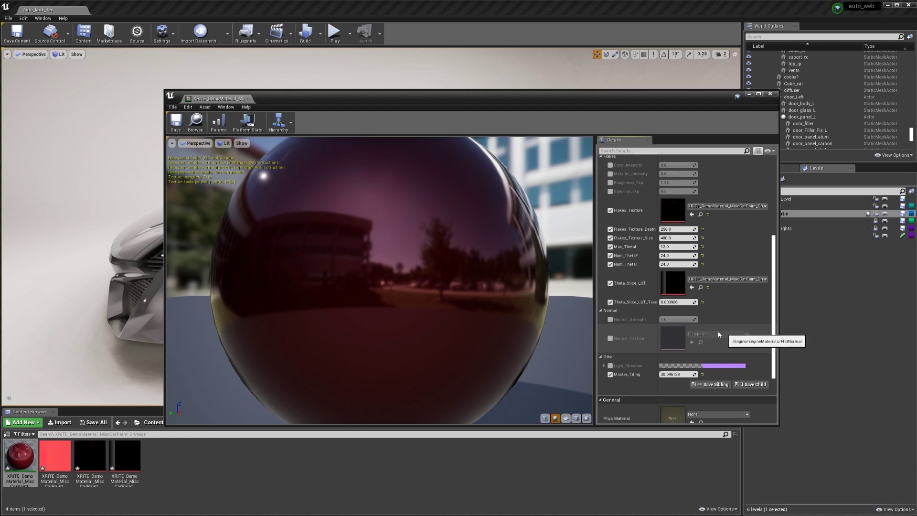
{"action": "left_click", "coordinate": [610, 339]}
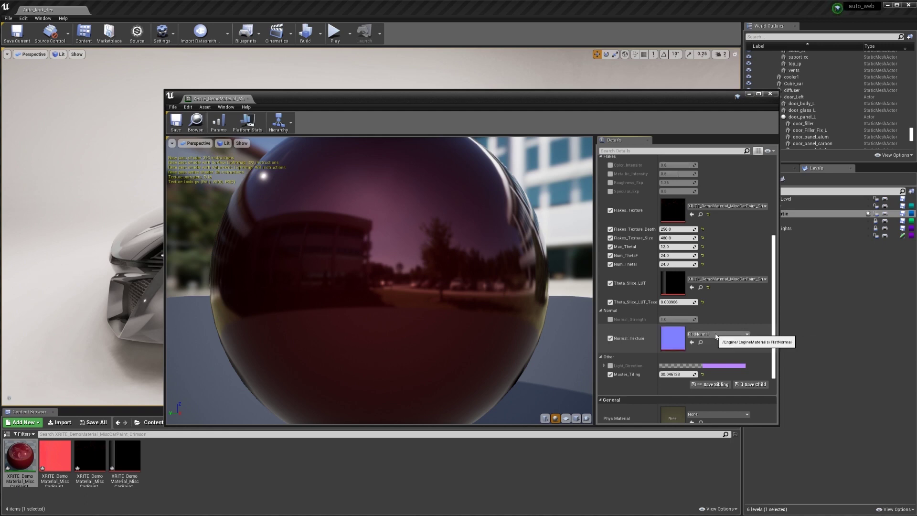
{"action": "left_click", "coordinate": [719, 334]}
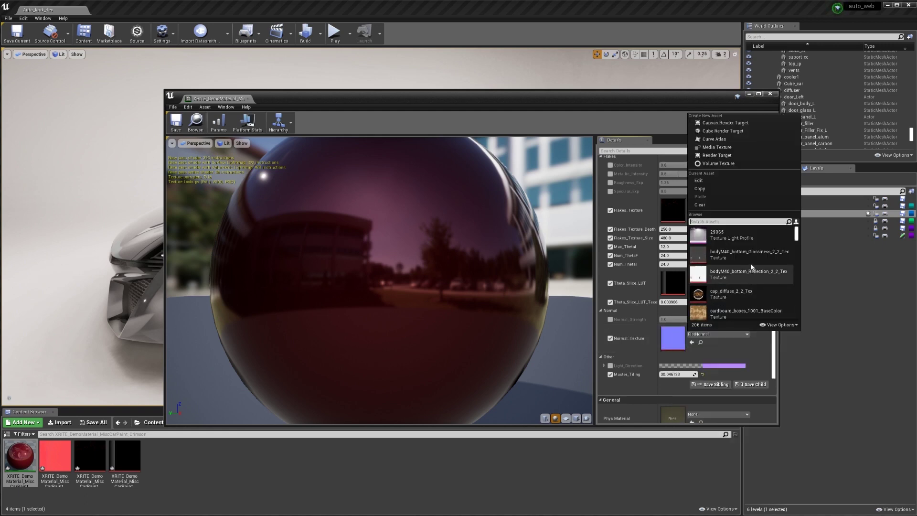
{"action": "left_click_drag", "start_coordinate": [794, 239], "coordinate": [796, 284]}
{"action": "left_click", "coordinate": [701, 319]}
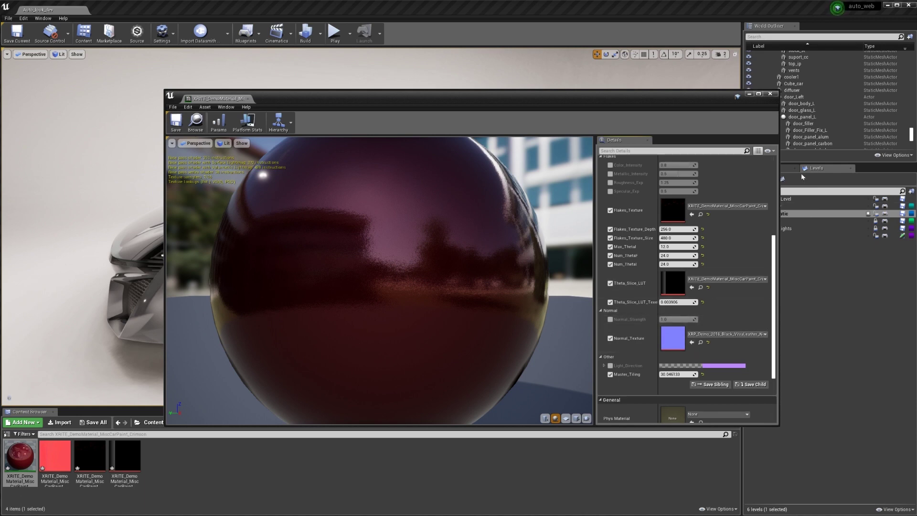
{"action": "left_click", "coordinate": [770, 94]}
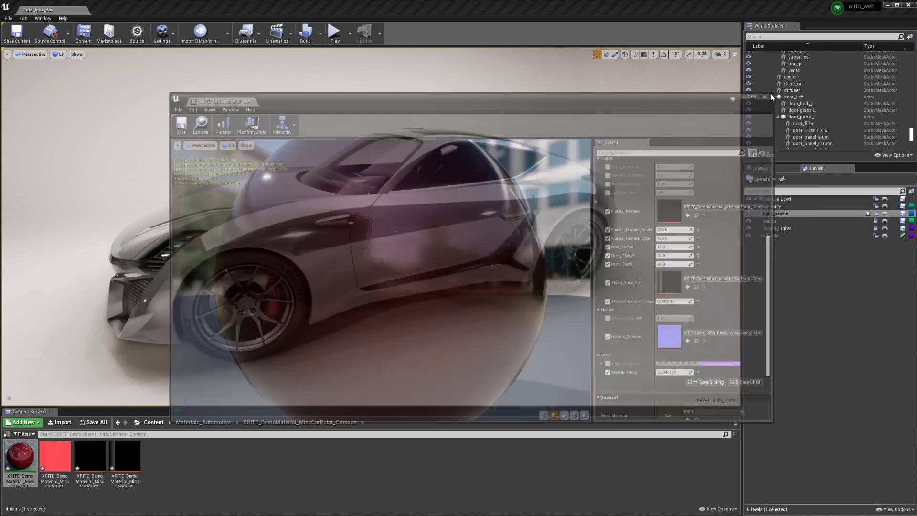
Try the crimson car paint on the car's left door panel and replace it with the second blue paint from the XRITE_DemoMaterial_MiscCarPaint_LightGreyBlue folder
{"action": "left_click_drag", "start_coordinate": [20, 456], "coordinate": [401, 234]}
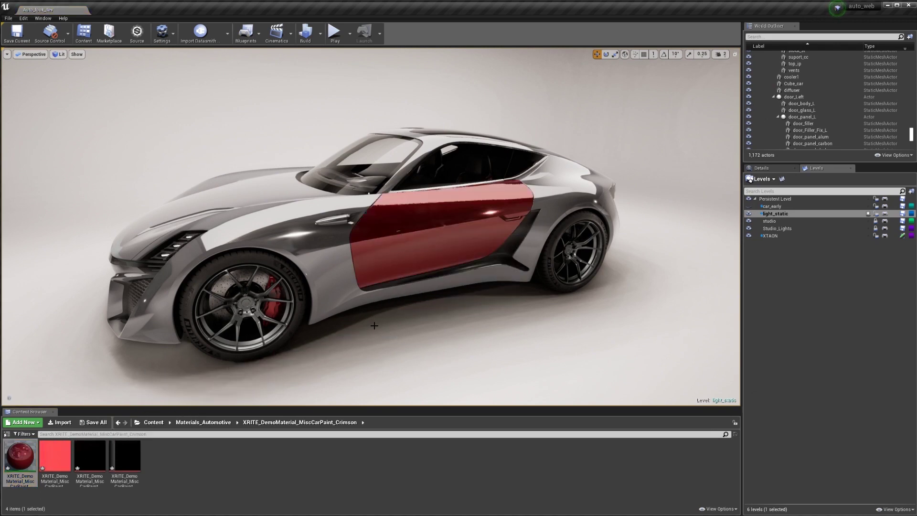
{"action": "left_click", "coordinate": [196, 422]}
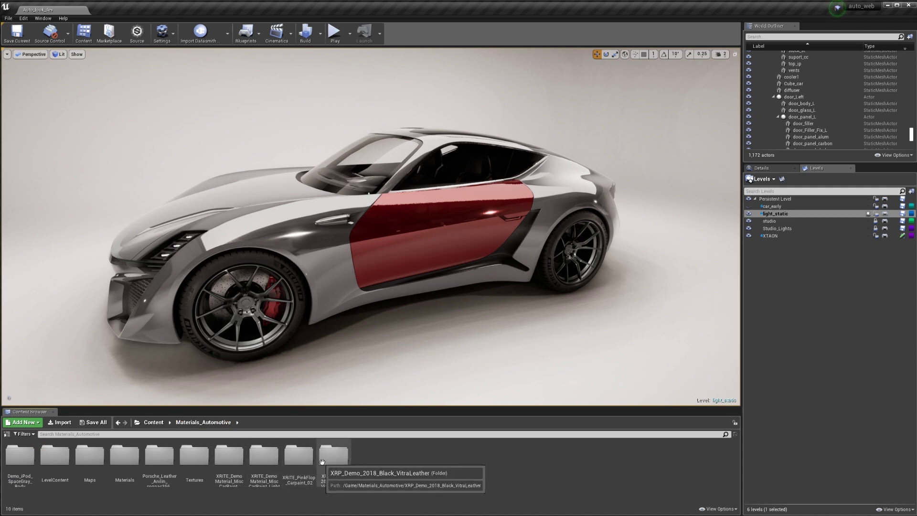
{"action": "double_click", "coordinate": [257, 456]}
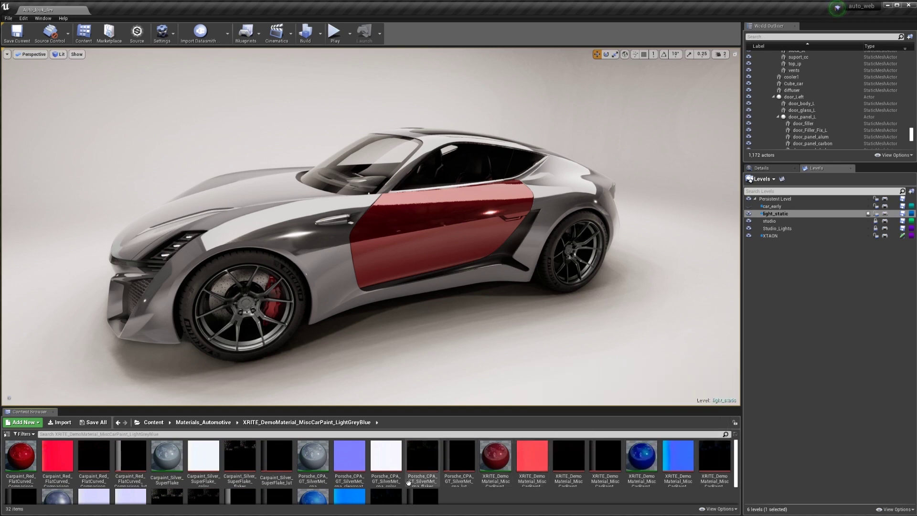
{"action": "mouse_move", "coordinate": [313, 497]}
{"action": "left_mouse_down"}
{"action": "mouse_move", "coordinate": [404, 246]}
{"action": "mouse_move", "coordinate": [407, 277]}
{"action": "left_mouse_up"}
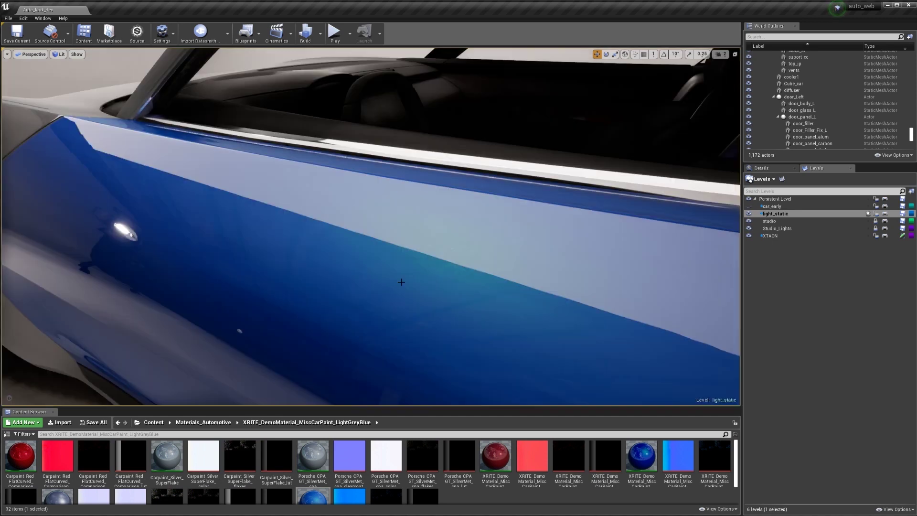
{"action": "mouse_move", "coordinate": [388, 270]}
{"action": "right_mouse_down"}
{"action": "mouse_move", "coordinate": [425, 263]}
{"action": "mouse_move", "coordinate": [381, 265]}
{"action": "mouse_move", "coordinate": [381, 281]}
{"action": "mouse_move", "coordinate": [382, 258]}
{"action": "mouse_move", "coordinate": [389, 268]}
{"action": "right_mouse_up"}
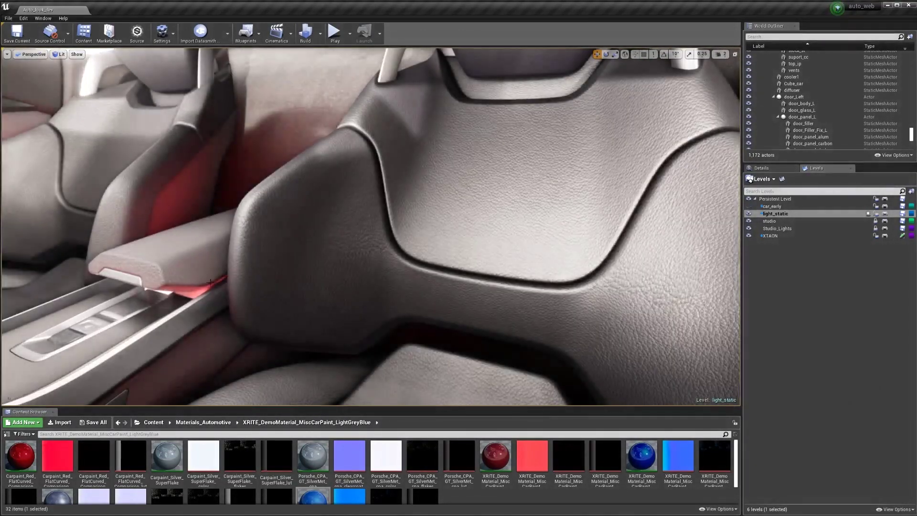
Import Porsche_Leather_Anilin_cognac356_dielectric.axf and apply its leather material to the front seat backrest
{"action": "left_click", "coordinate": [60, 422]}
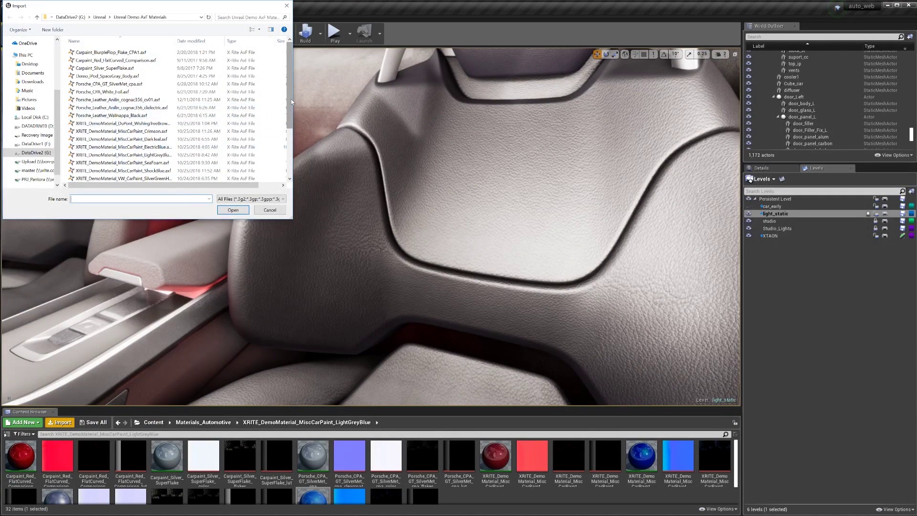
{"action": "left_click_drag", "start_coordinate": [290, 100], "coordinate": [291, 184]}
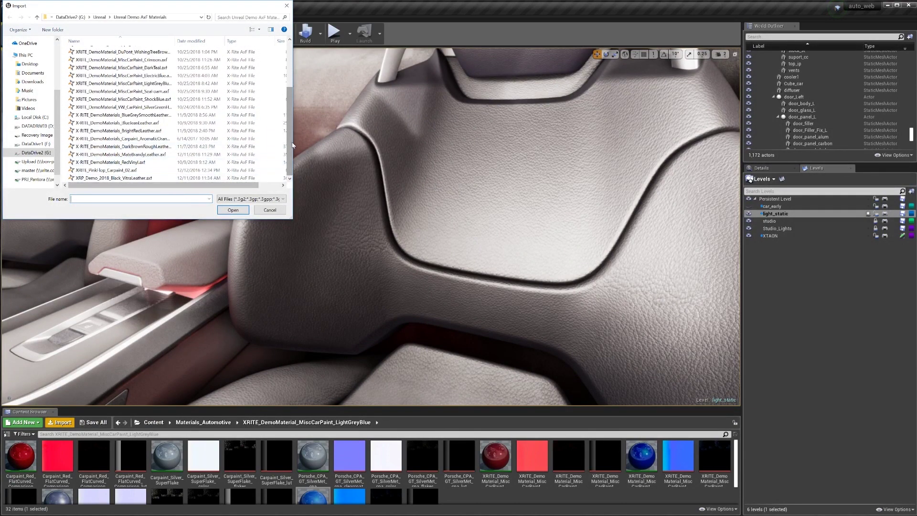
{"action": "left_click_drag", "start_coordinate": [291, 146], "coordinate": [290, 72]}
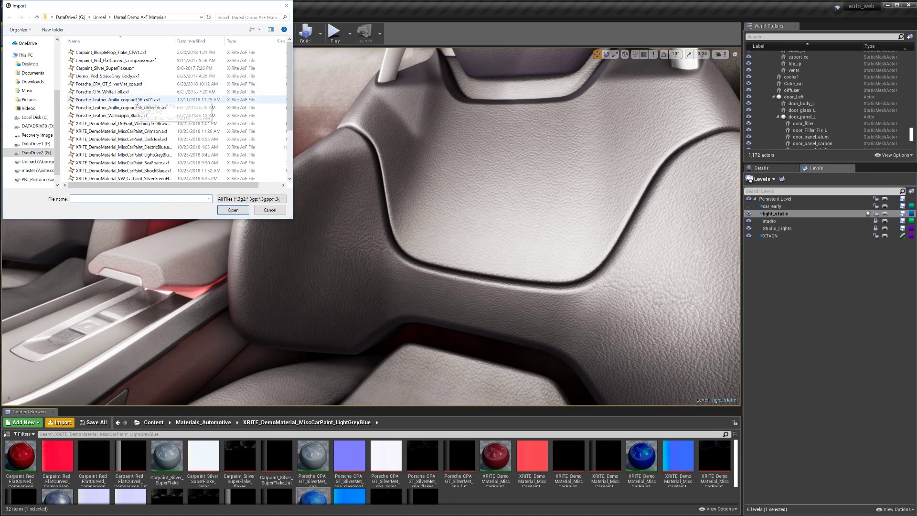
{"action": "left_click", "coordinate": [135, 110]}
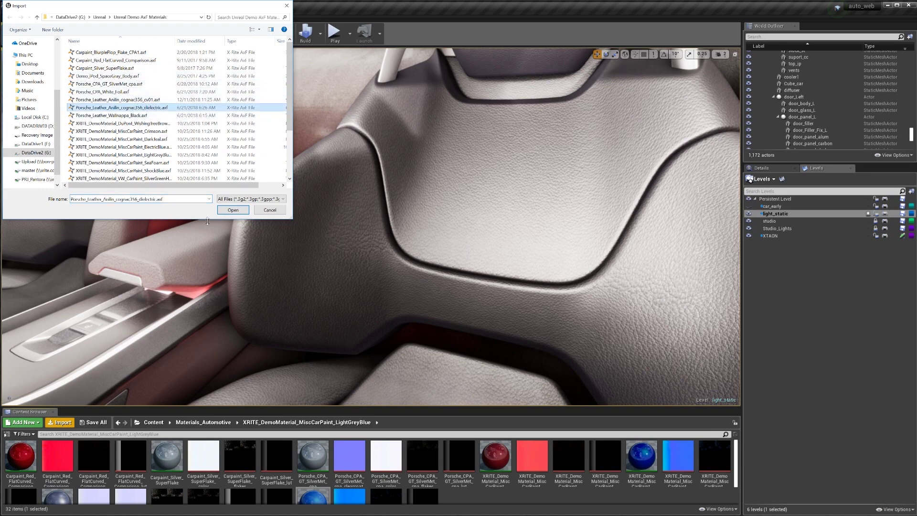
{"action": "left_click", "coordinate": [233, 209]}
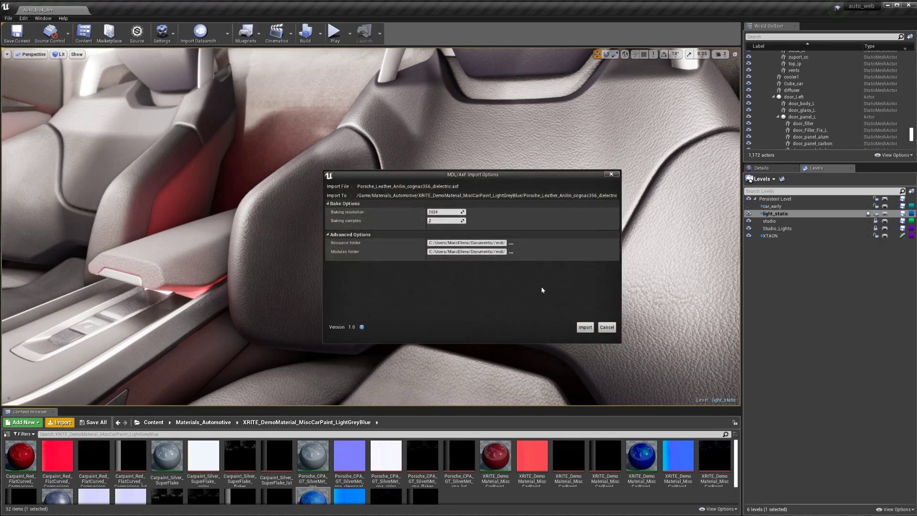
{"action": "left_click", "coordinate": [584, 328]}
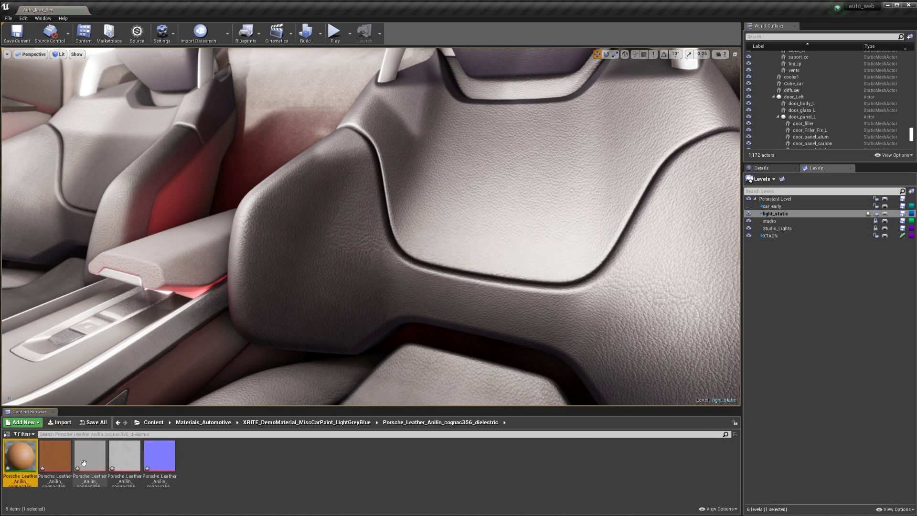
{"action": "left_click_drag", "start_coordinate": [20, 456], "coordinate": [361, 265]}
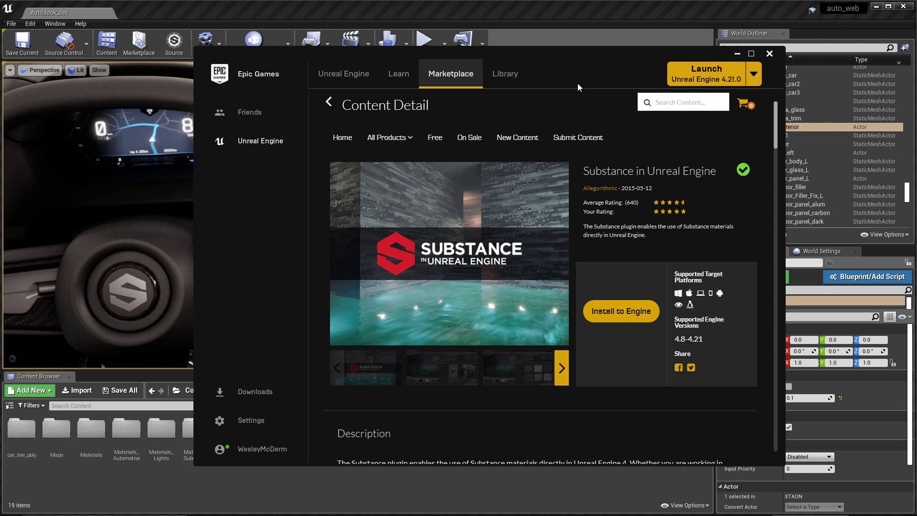
Return from the Epic Games launcher to the Unreal Editor, open Substance Source and search it for "automotive"
{"action": "left_click", "coordinate": [737, 53]}
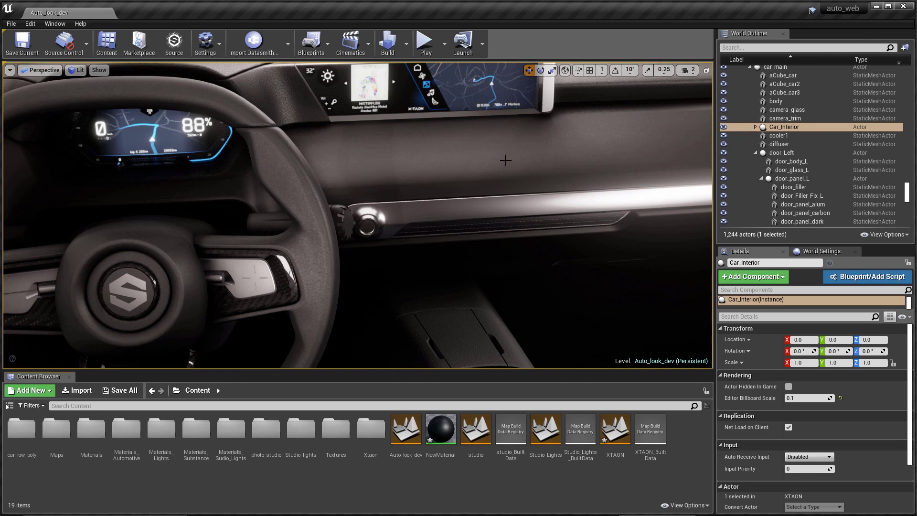
{"action": "left_click", "coordinate": [174, 44]}
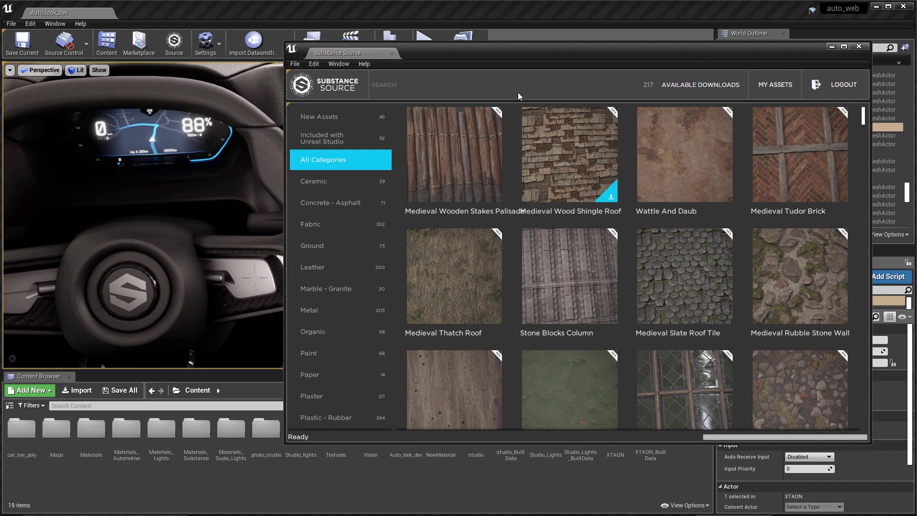
{"action": "left_click", "coordinate": [454, 85]}
{"action": "type", "text": "automotive"}
{"action": "key", "text": "Return"}
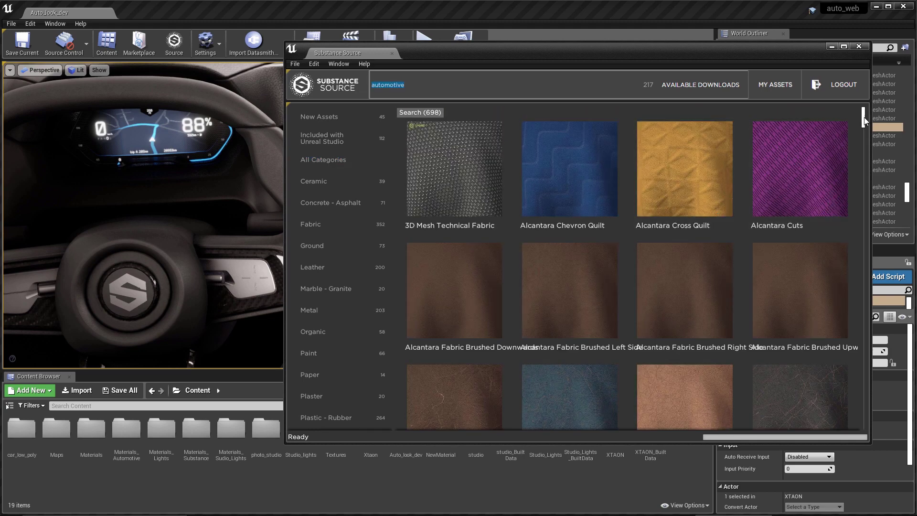
Find Bull Leather Medium Grain among the materials and examine its preview images and texture maps
{"action": "scroll", "coordinate": [864, 128], "scroll_direction": "down", "scroll_amount": 1}
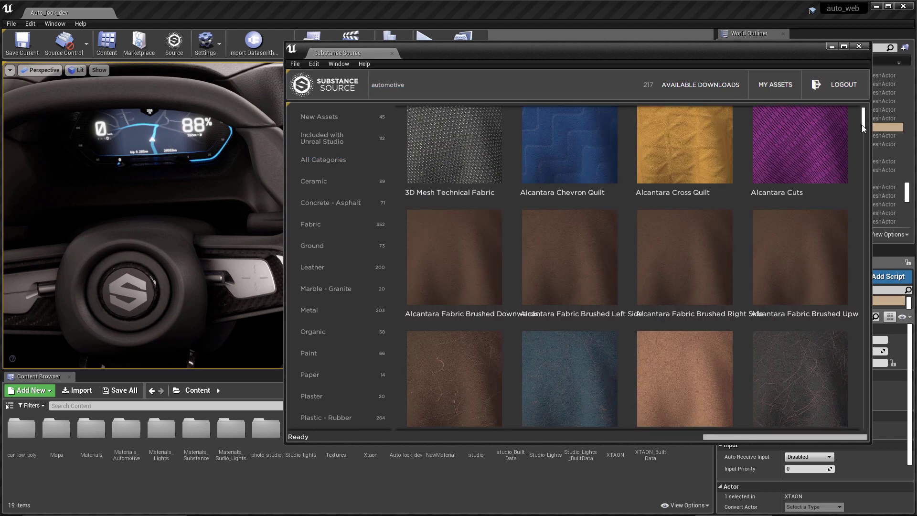
{"action": "left_click_drag", "start_coordinate": [863, 128], "coordinate": [863, 164]}
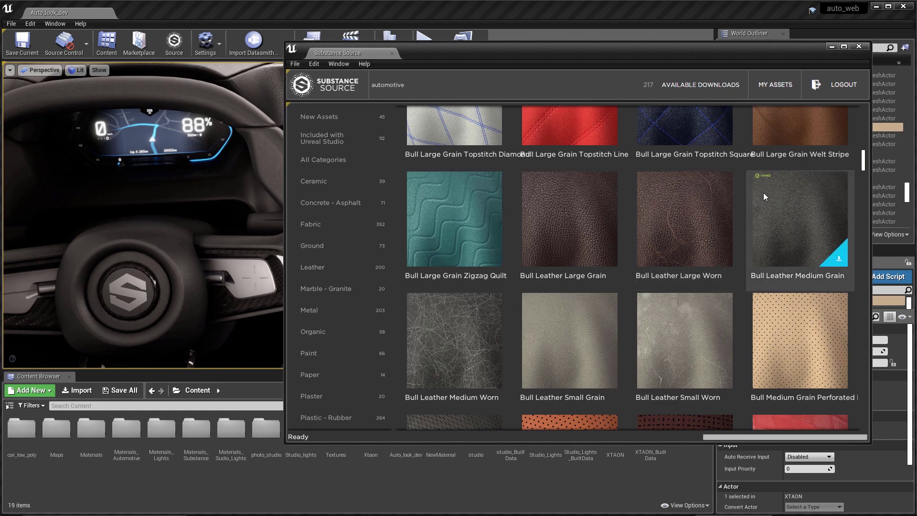
{"action": "left_click", "coordinate": [772, 202]}
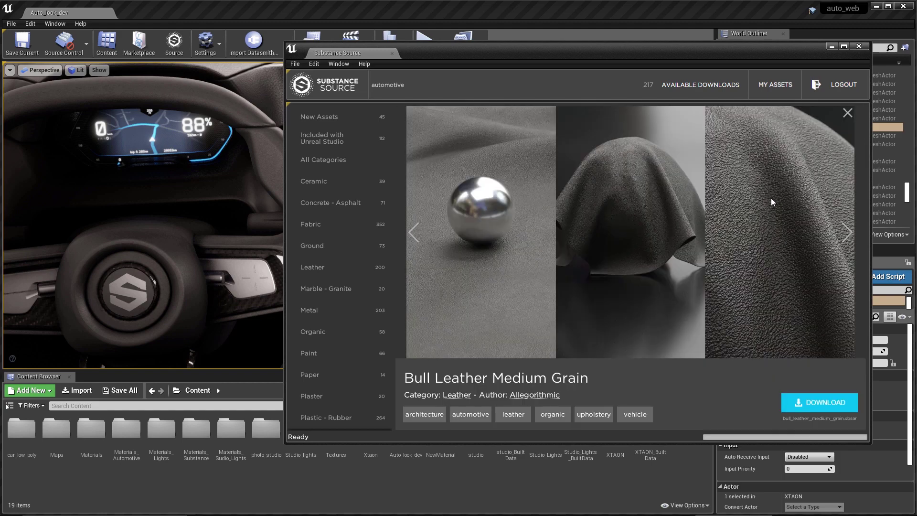
{"action": "left_click", "coordinate": [847, 234]}
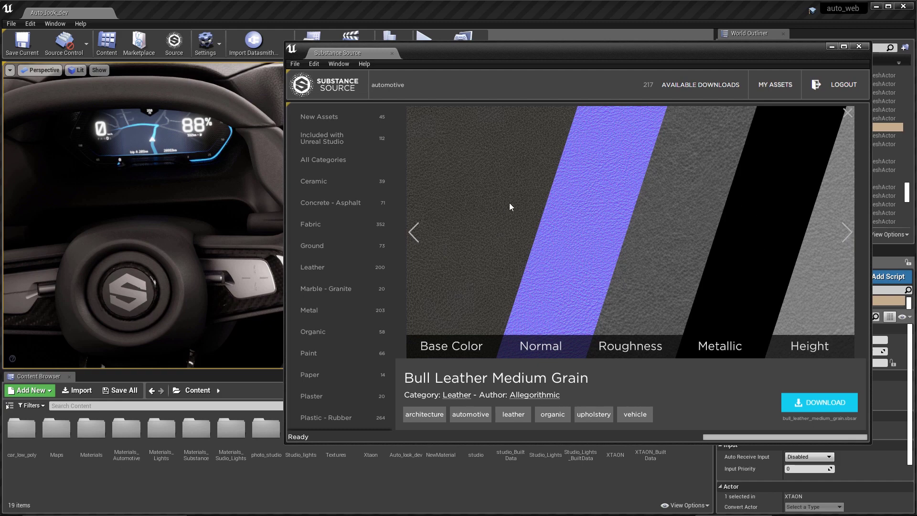
{"action": "left_click", "coordinate": [413, 237]}
{"action": "left_click", "coordinate": [413, 237]}
{"action": "left_click", "coordinate": [413, 237]}
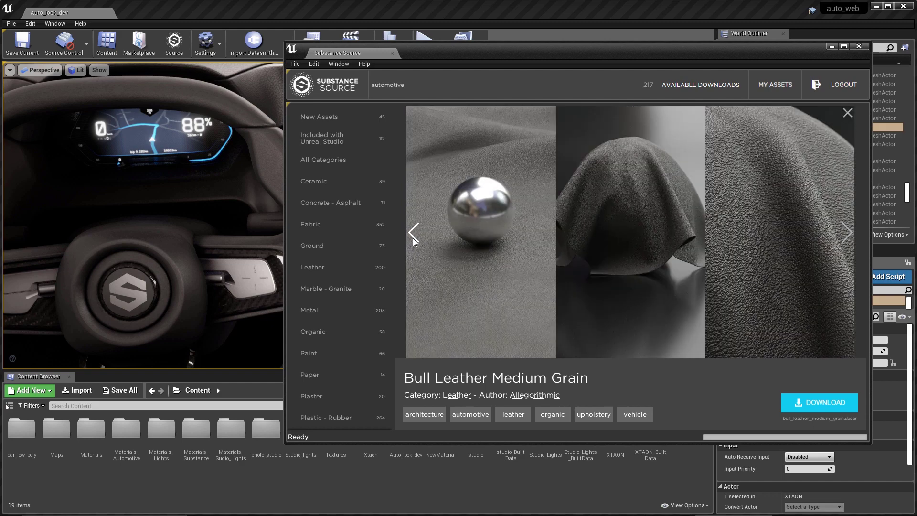
Download Bull Leather Medium Grain into the project and apply Bull_Leather_Medium_Grain_MAT to the dashboard
{"action": "left_click", "coordinate": [797, 399]}
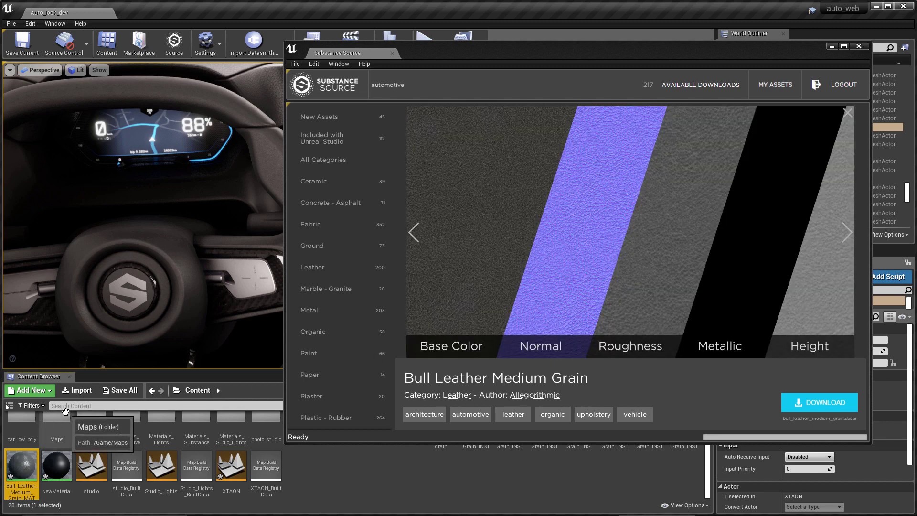
{"action": "left_click", "coordinate": [833, 46]}
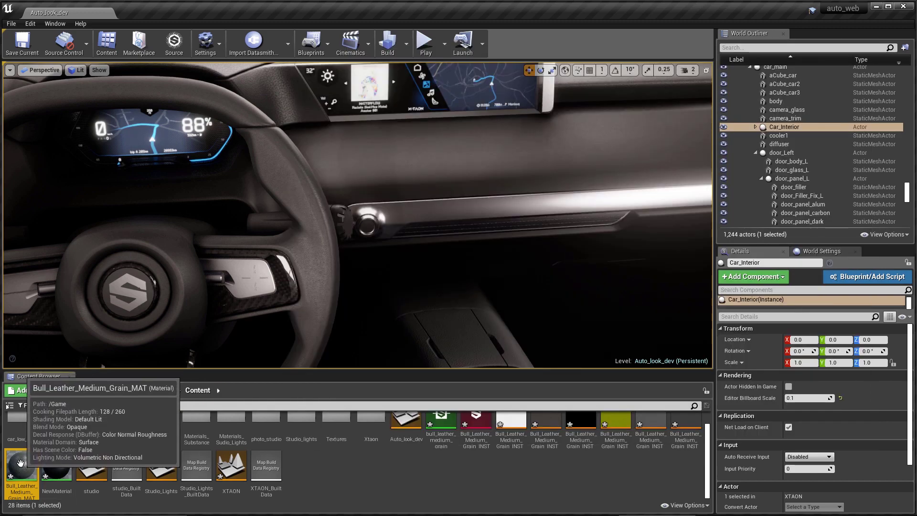
{"action": "left_click_drag", "start_coordinate": [19, 460], "coordinate": [472, 157]}
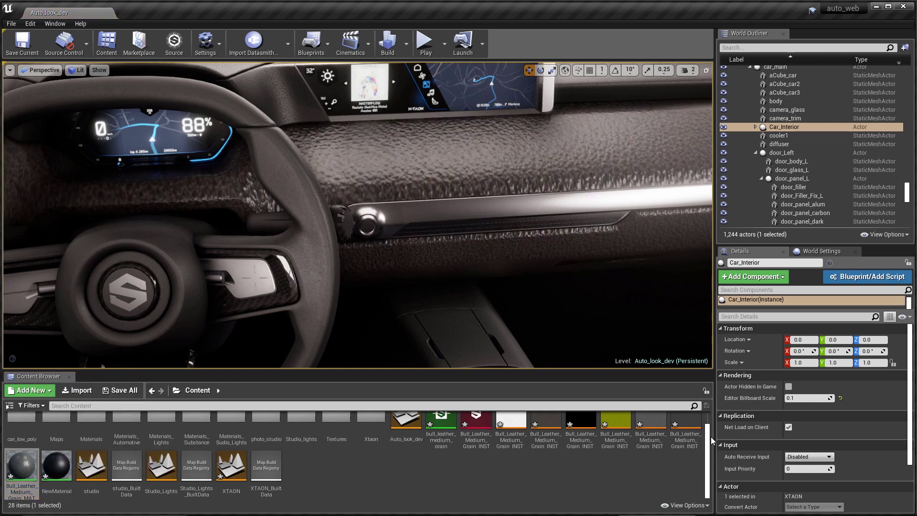
Open the Bull Leather Medium Grain graph instance and set its output size to 2048 x 2048
{"action": "scroll", "coordinate": [710, 436], "scroll_direction": "up", "scroll_amount": 1}
{"action": "double_click", "coordinate": [479, 426]}
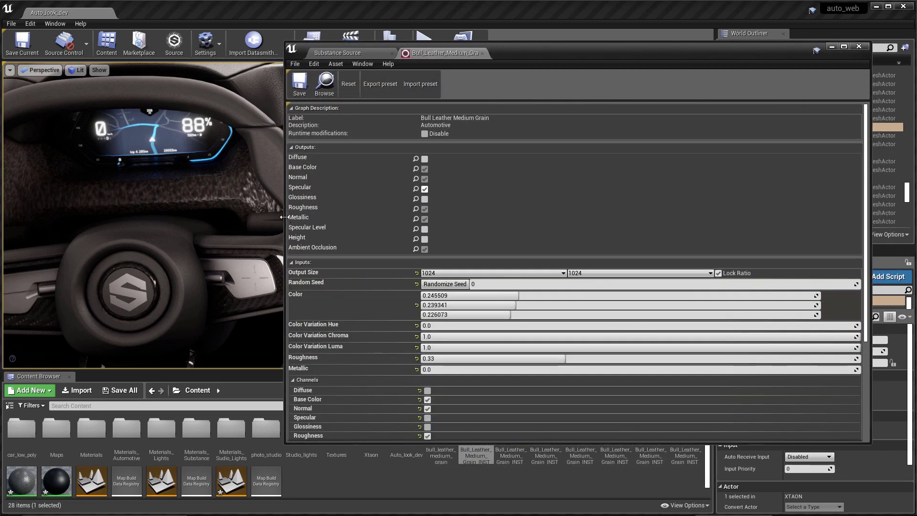
{"action": "left_click_drag", "start_coordinate": [285, 217], "coordinate": [521, 217]}
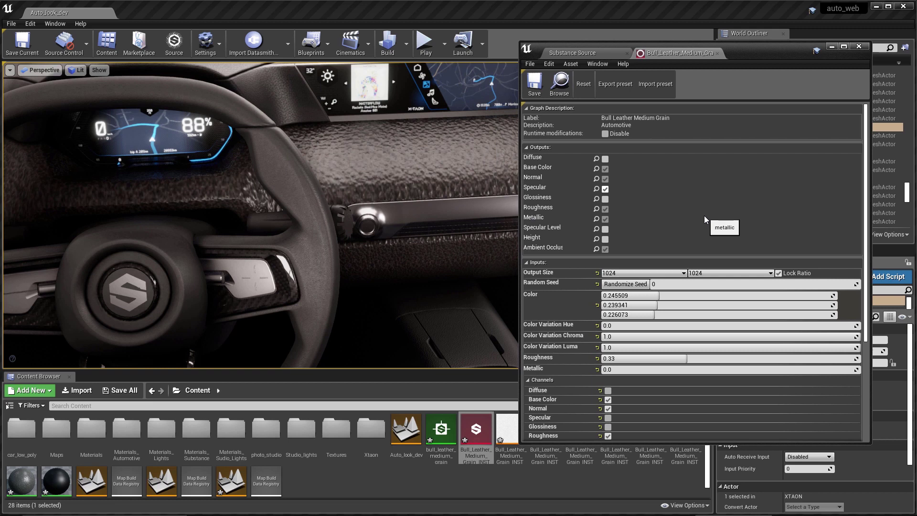
{"action": "left_click", "coordinate": [616, 273]}
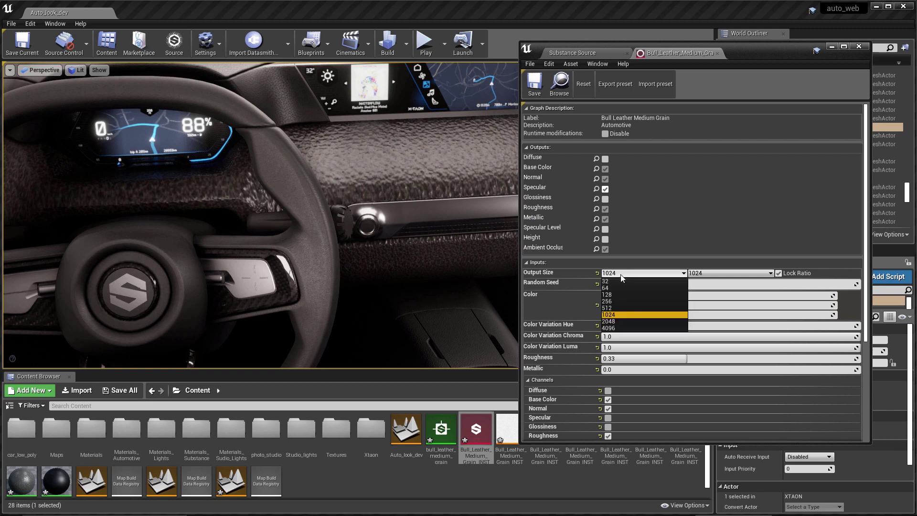
{"action": "left_click", "coordinate": [611, 321]}
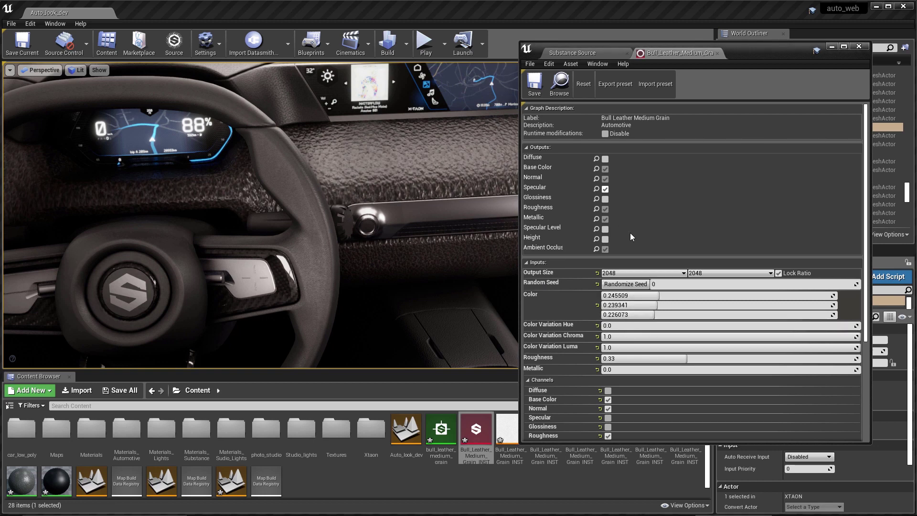
Try other tints for the leather's Color, settle on neutral grey (R 0.245509, G 0.244942, B 0.236288) and close the graph instance
{"action": "left_click", "coordinate": [843, 305]}
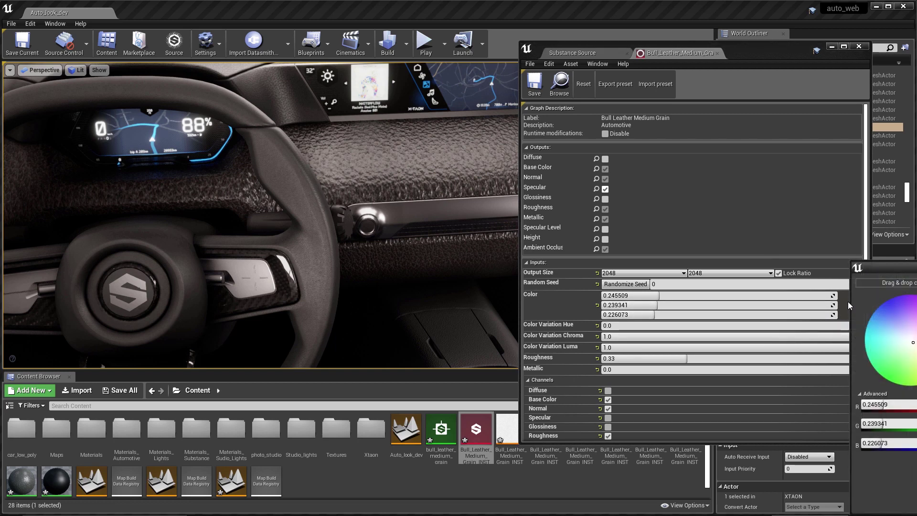
{"action": "left_click_drag", "start_coordinate": [901, 271], "coordinate": [650, 138]}
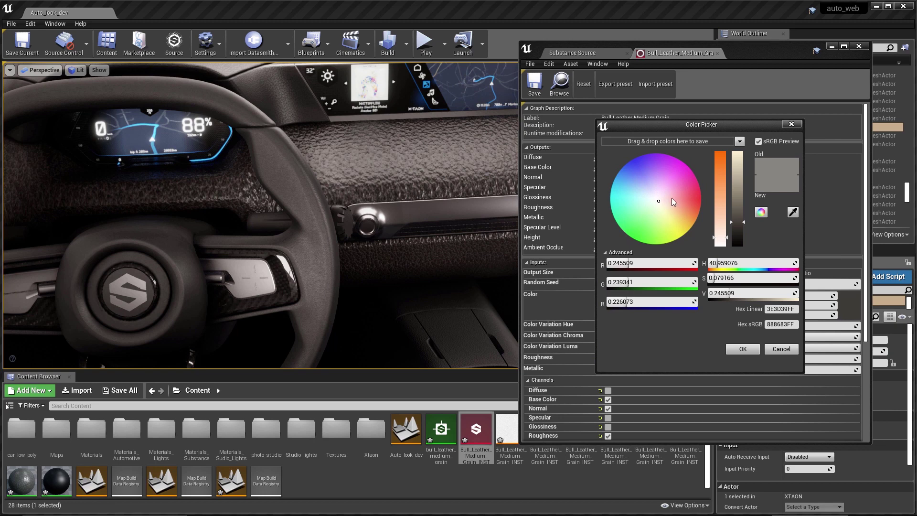
{"action": "left_click", "coordinate": [680, 185]}
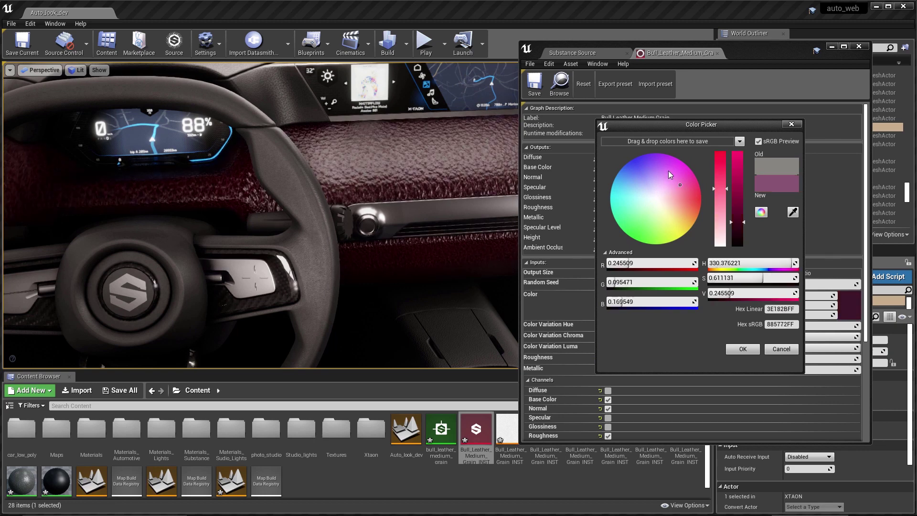
{"action": "left_click", "coordinate": [649, 166]}
{"action": "left_click", "coordinate": [656, 200]}
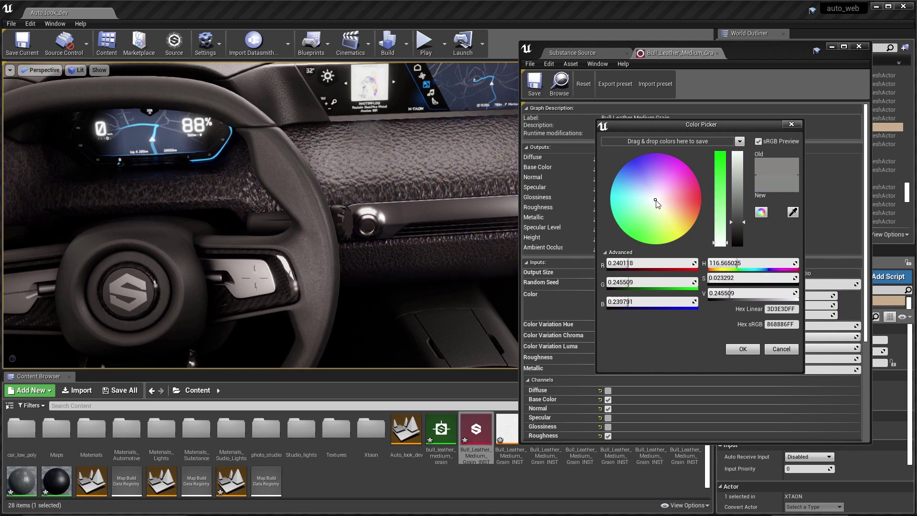
{"action": "left_click", "coordinate": [657, 201]}
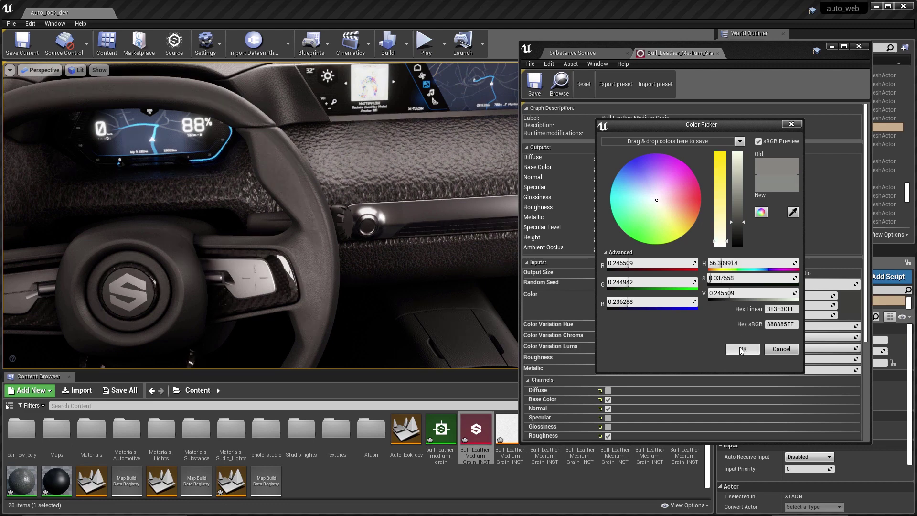
{"action": "left_click", "coordinate": [742, 349]}
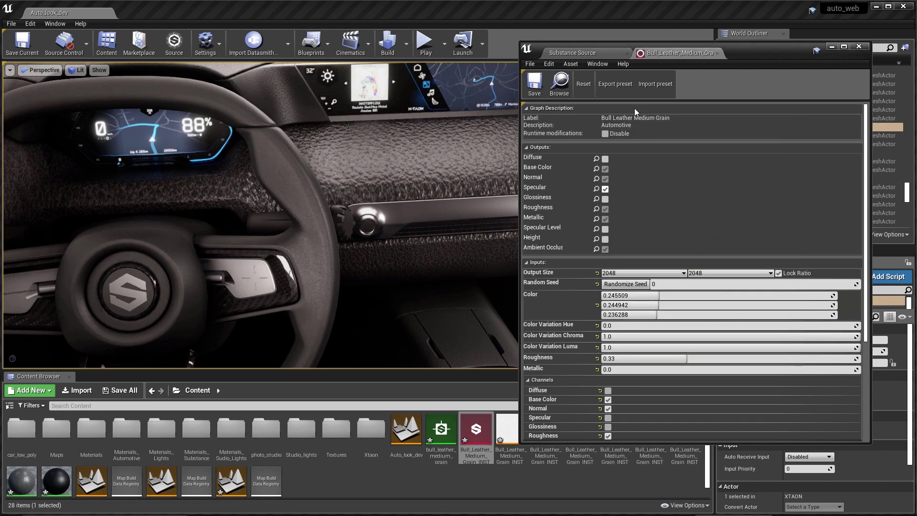
{"action": "left_click", "coordinate": [862, 44]}
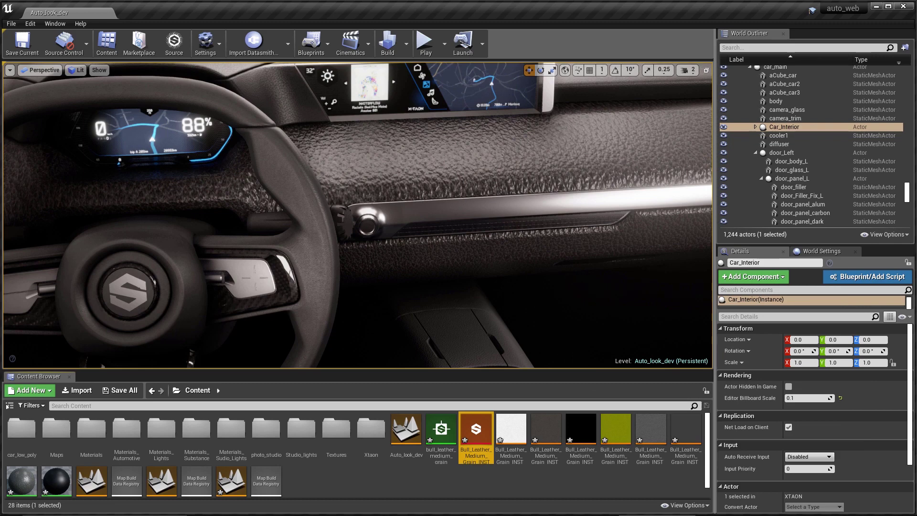
Open Bull_Leather_Medium_Grain_MAT for editing and add a texture coordinate node beside its texture parameter nodes
{"action": "double_click", "coordinate": [20, 482]}
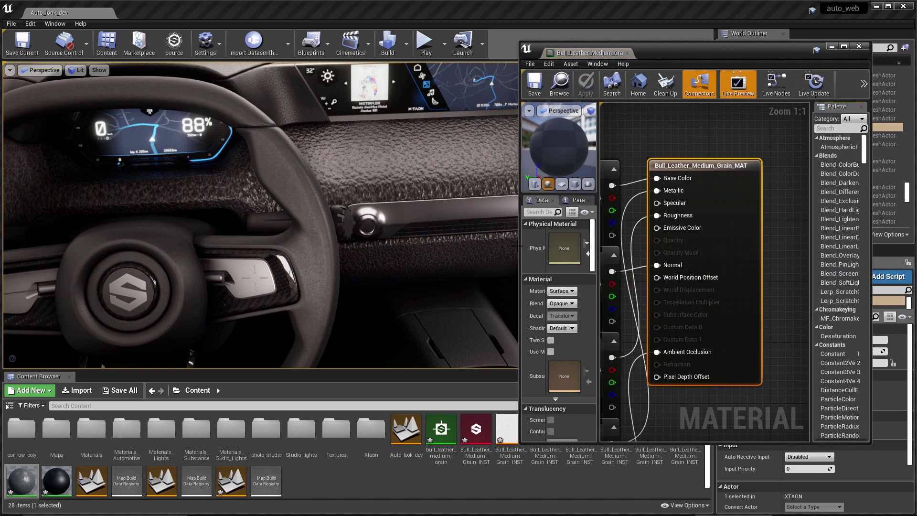
{"action": "left_click_drag", "start_coordinate": [519, 245], "coordinate": [275, 251]}
{"action": "right_click_drag", "start_coordinate": [611, 273], "coordinate": [785, 227]}
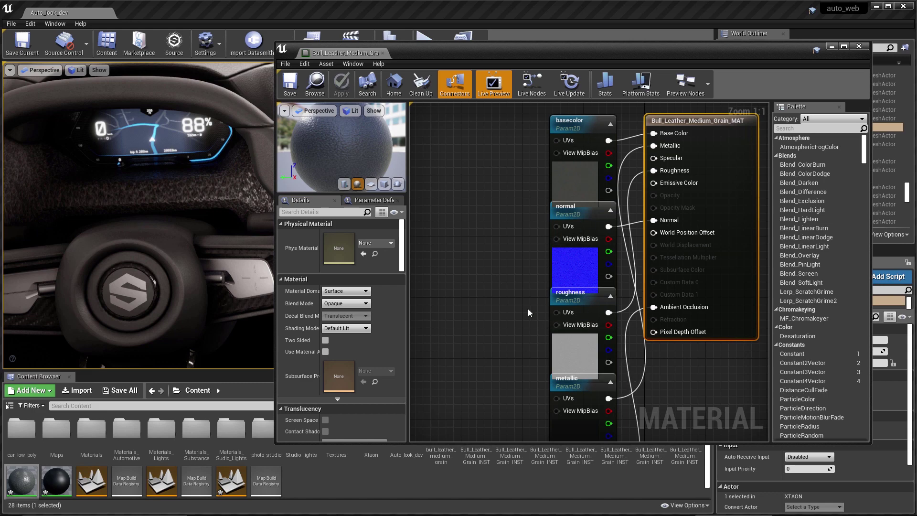
{"action": "left_click_drag", "start_coordinate": [347, 53], "coordinate": [400, 99]}
{"action": "left_click_drag", "start_coordinate": [674, 110], "coordinate": [688, 149]}
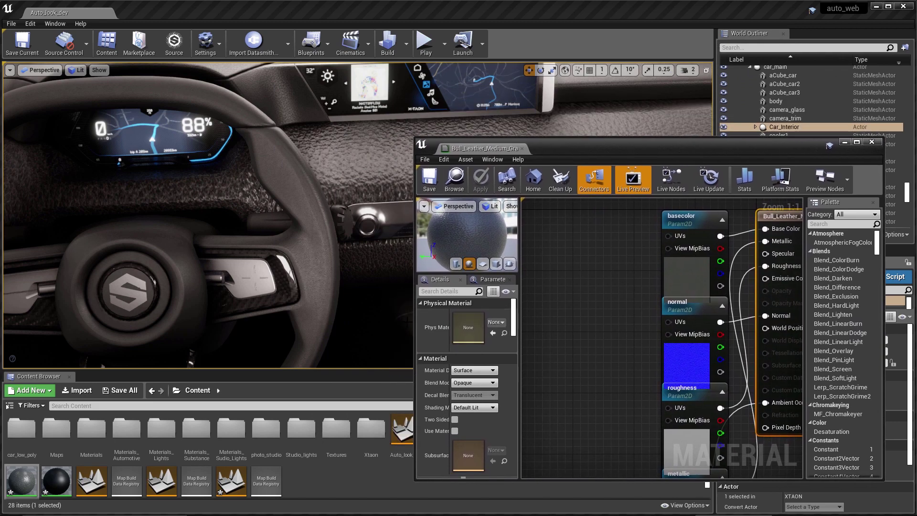
{"action": "left_click_drag", "start_coordinate": [414, 322], "coordinate": [376, 322]}
{"action": "scroll", "coordinate": [576, 314], "scroll_direction": "down", "scroll_amount": 2}
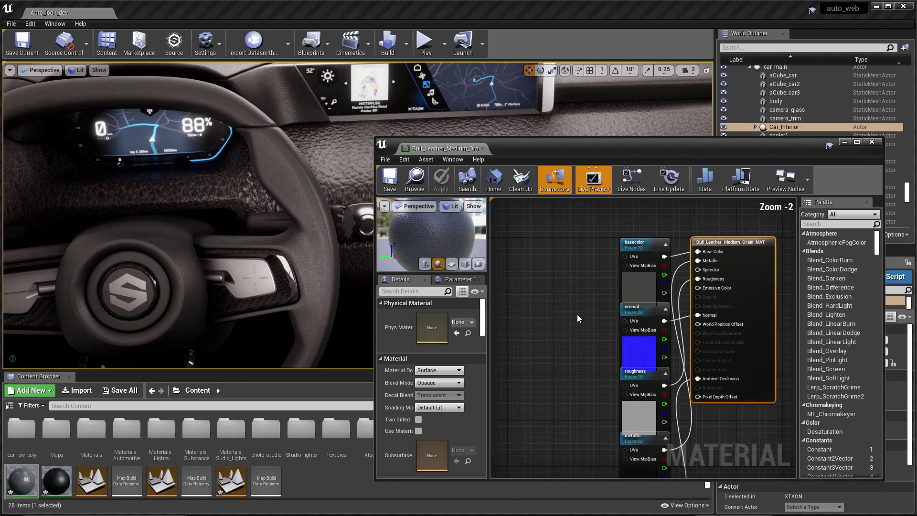
{"action": "right_click_drag", "start_coordinate": [605, 316], "coordinate": [622, 273]}
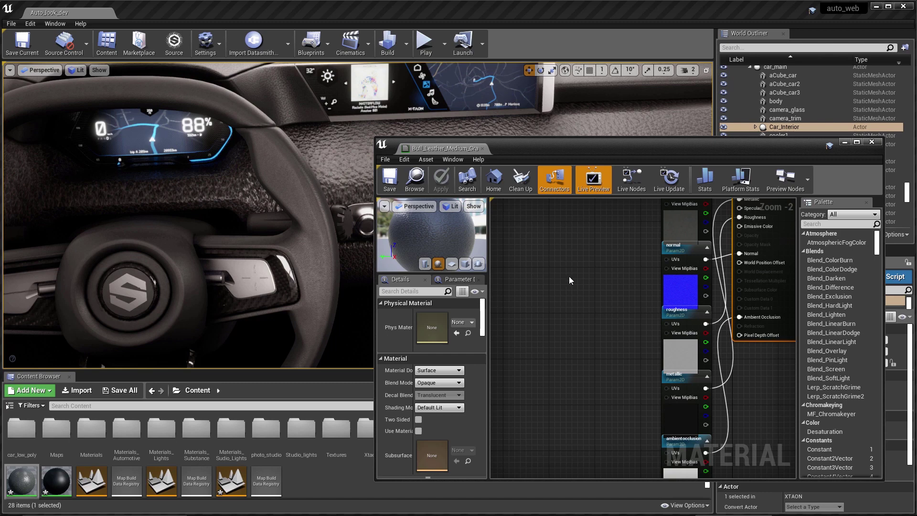
{"action": "left_click", "coordinate": [573, 264]}
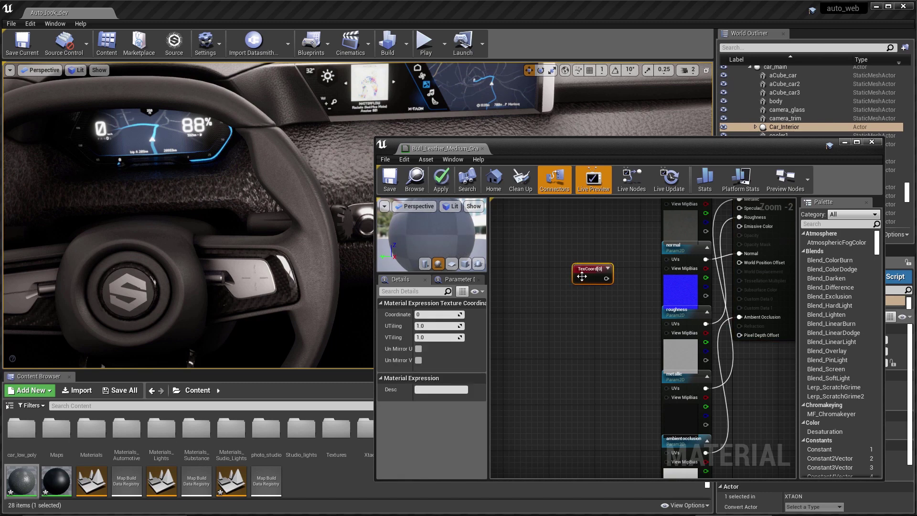
Add a constant and a Multiply node, and feed the texture coordinate and the constant into the Multiply inputs
{"action": "left_click", "coordinate": [575, 316]}
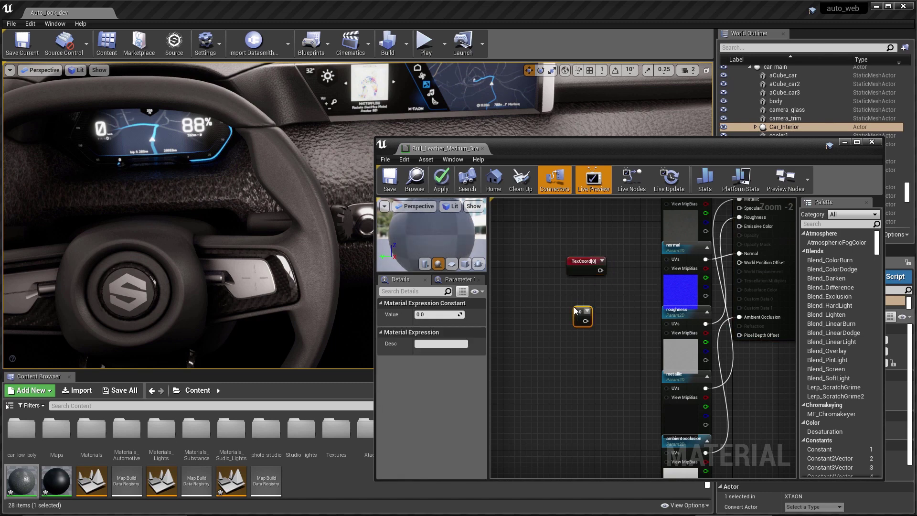
{"action": "left_click", "coordinate": [620, 304]}
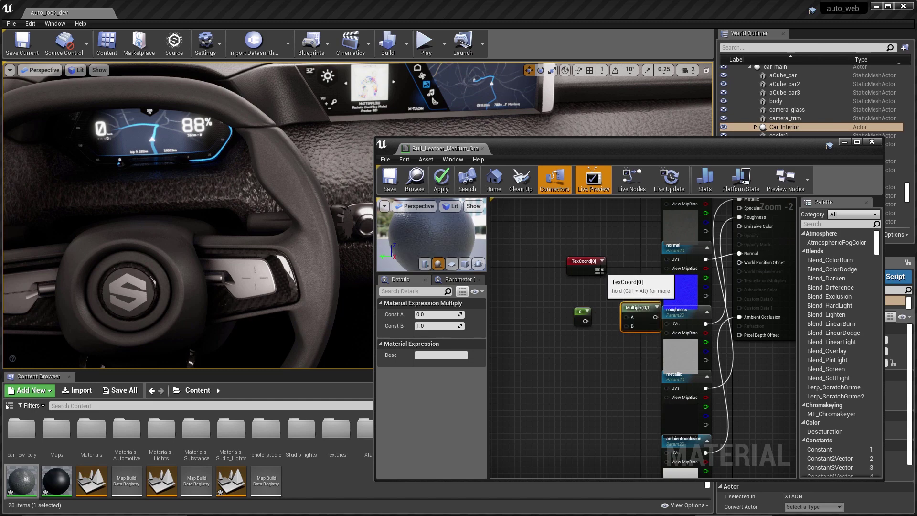
{"action": "left_click_drag", "start_coordinate": [600, 270], "coordinate": [626, 327]}
{"action": "left_click_drag", "start_coordinate": [579, 311], "coordinate": [537, 323]}
{"action": "left_click_drag", "start_coordinate": [638, 308], "coordinate": [532, 267]}
{"action": "left_click_drag", "start_coordinate": [604, 289], "coordinate": [587, 290]}
Connect the Multiply output to the UVs of the basecolor, normal, roughness, metallic and ambientocclusion texture nodes
{"action": "right_click_drag", "start_coordinate": [614, 267], "coordinate": [563, 307]}
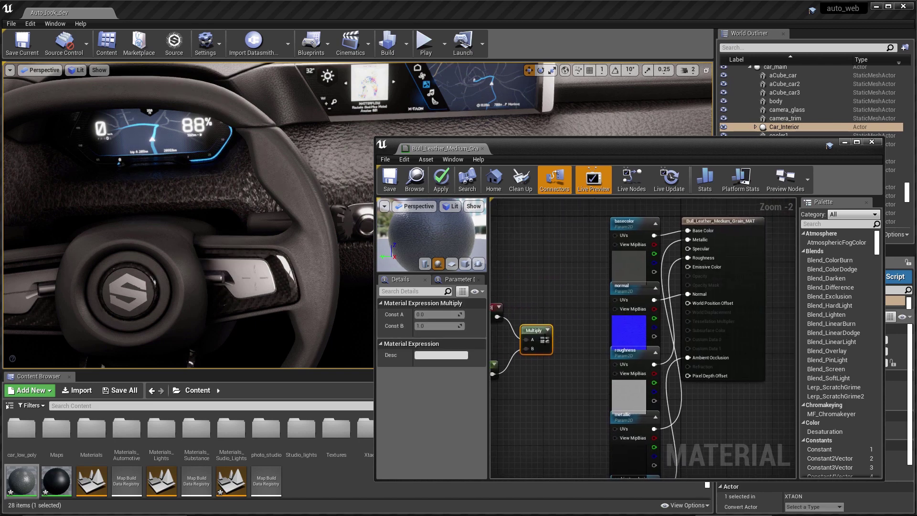
{"action": "left_click_drag", "start_coordinate": [545, 340], "coordinate": [615, 235]}
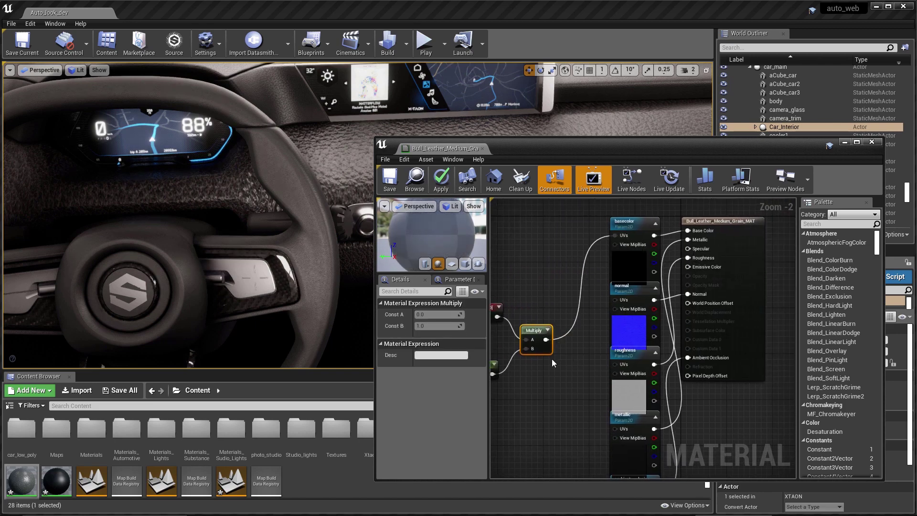
{"action": "left_click_drag", "start_coordinate": [546, 339], "coordinate": [615, 300]}
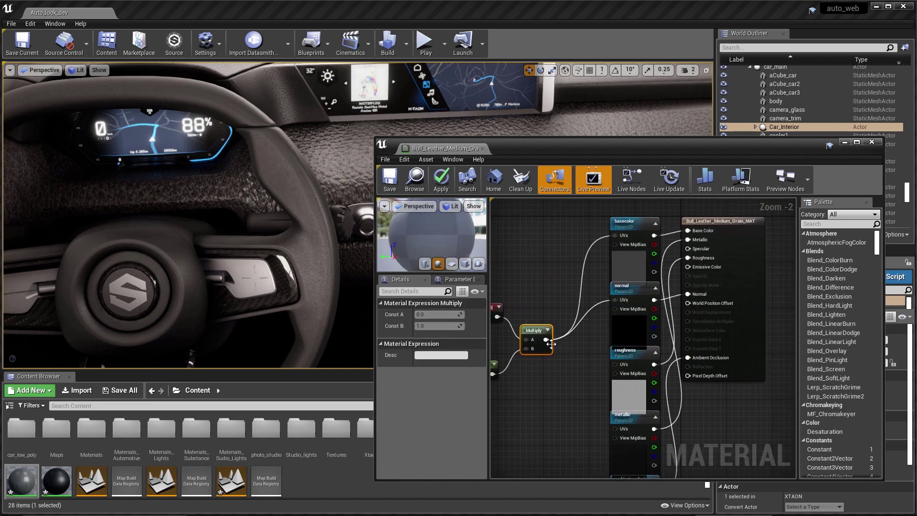
{"action": "left_click_drag", "start_coordinate": [545, 340], "coordinate": [615, 430]}
{"action": "right_click_drag", "start_coordinate": [614, 430], "coordinate": [647, 328]}
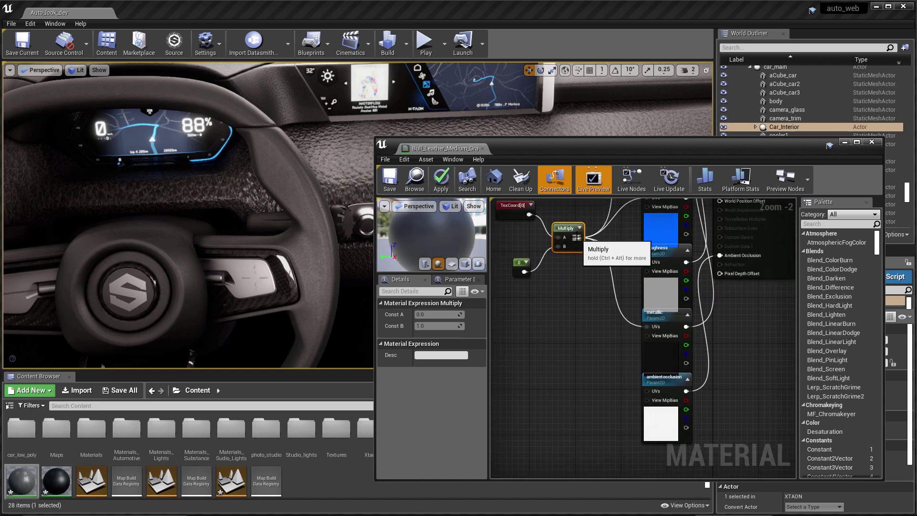
{"action": "left_click_drag", "start_coordinate": [576, 237], "coordinate": [648, 390]}
Convert the constant feeding the Multiply node to a parameter, keeping the name Param, and save the material
{"action": "right_click_drag", "start_coordinate": [573, 312], "coordinate": [667, 360]}
{"action": "left_click", "coordinate": [617, 311]}
{"action": "right_click", "coordinate": [614, 310]}
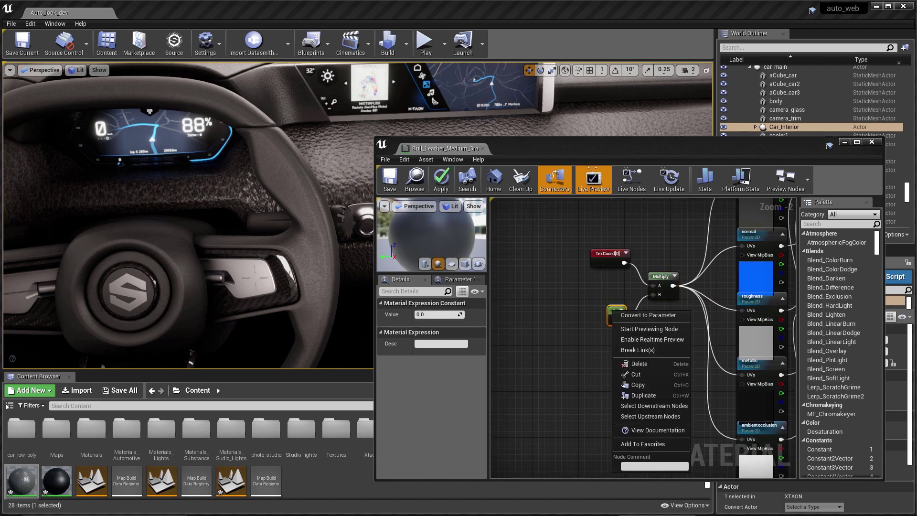
{"action": "left_click", "coordinate": [648, 314]}
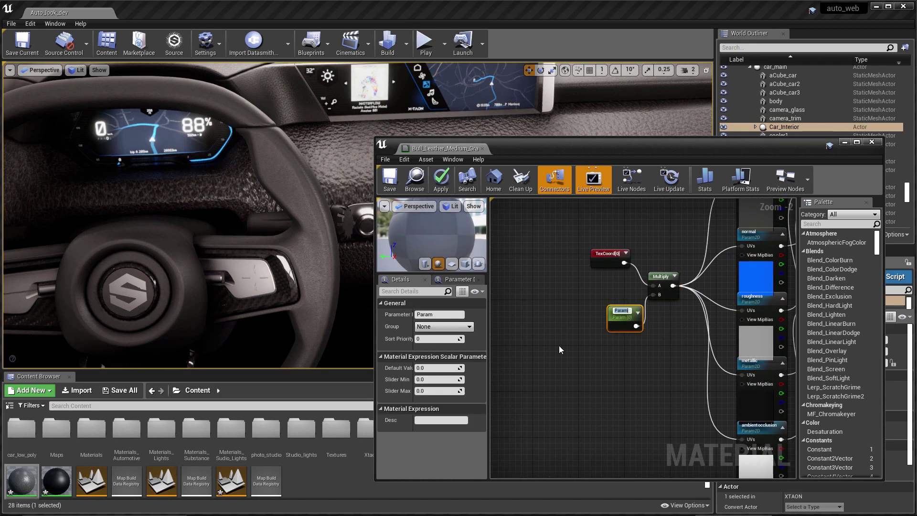
{"action": "key", "text": "Return"}
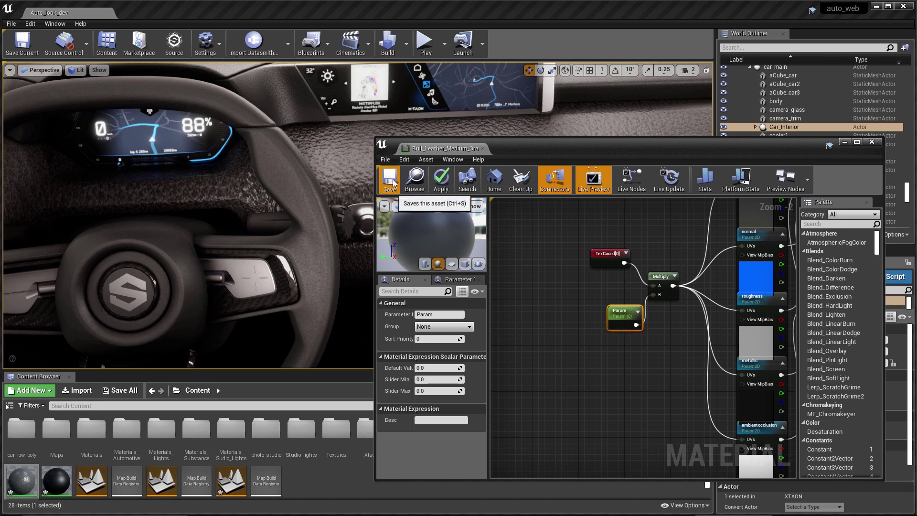
{"action": "left_click", "coordinate": [389, 180]}
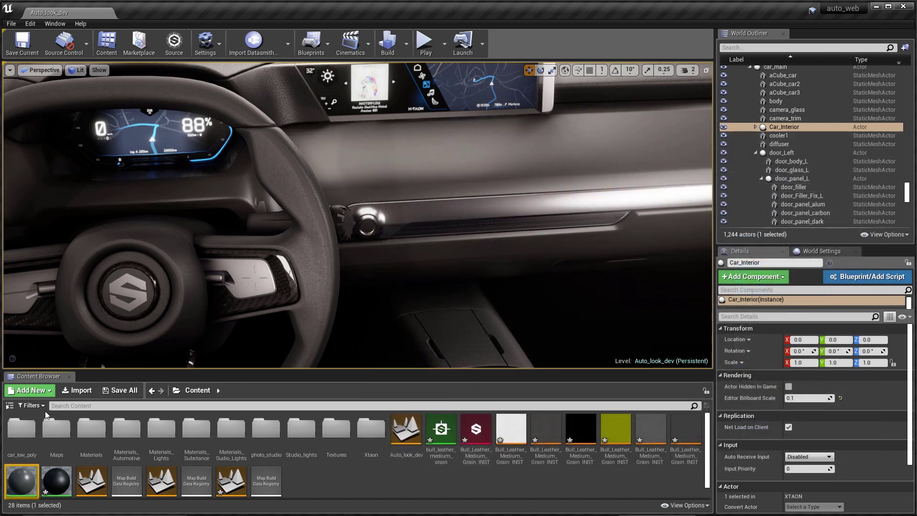
Create a material instance from Bull_Leather_Medium_Grain_MAT with its default name and apply it to the dashboard
{"action": "right_click", "coordinate": [22, 479]}
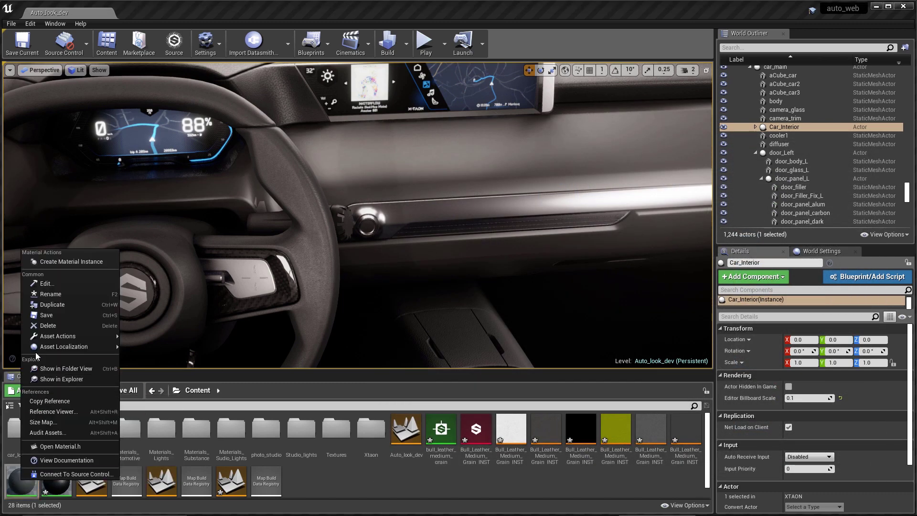
{"action": "left_click", "coordinate": [71, 262]}
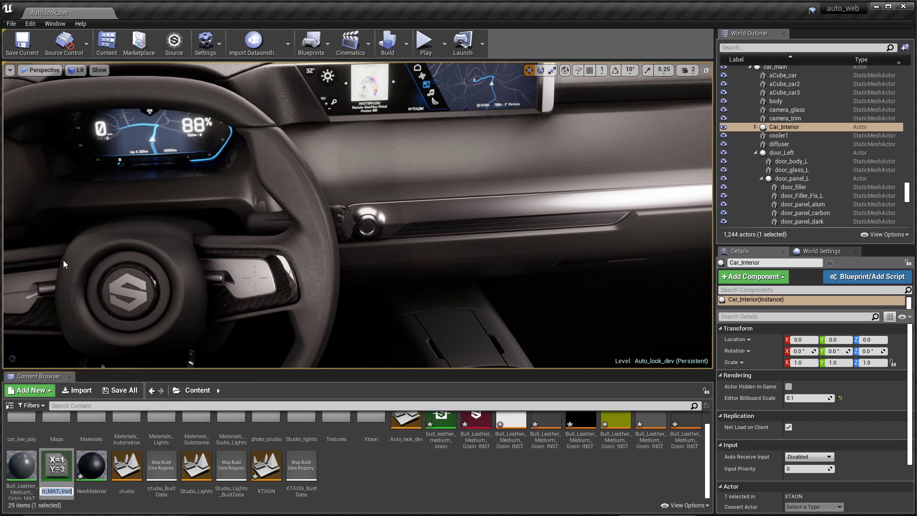
{"action": "key", "text": "Return"}
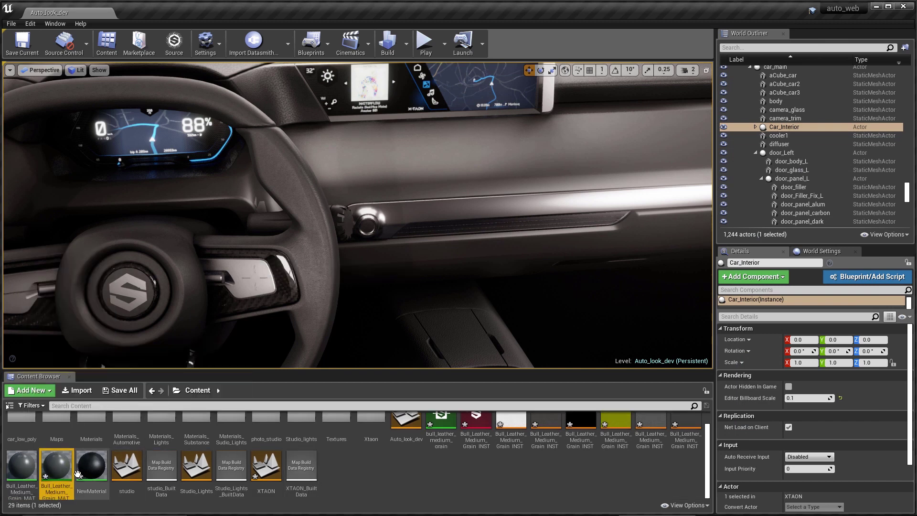
{"action": "left_click_drag", "start_coordinate": [58, 470], "coordinate": [429, 163]}
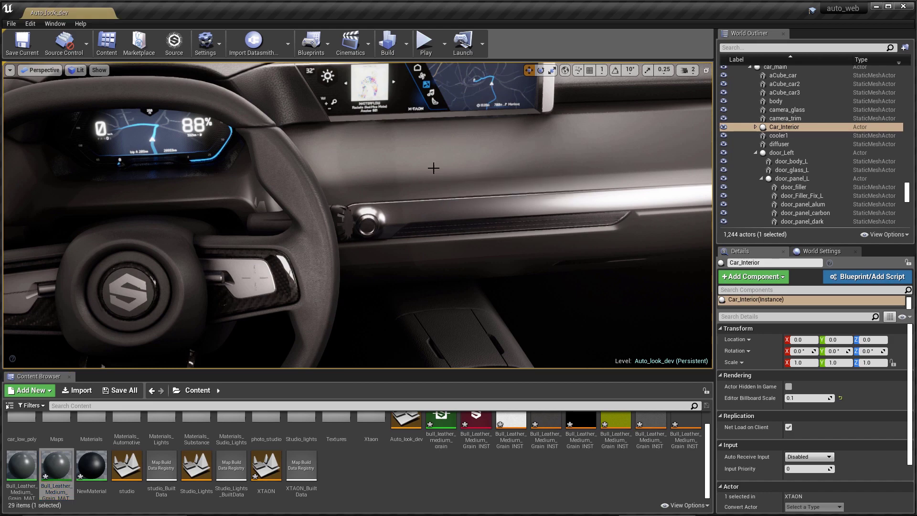
Open the new leather material instance and override its Param tiling value with 4.0
{"action": "double_click", "coordinate": [56, 466]}
{"action": "scroll", "coordinate": [720, 341], "scroll_direction": "down", "scroll_amount": 5}
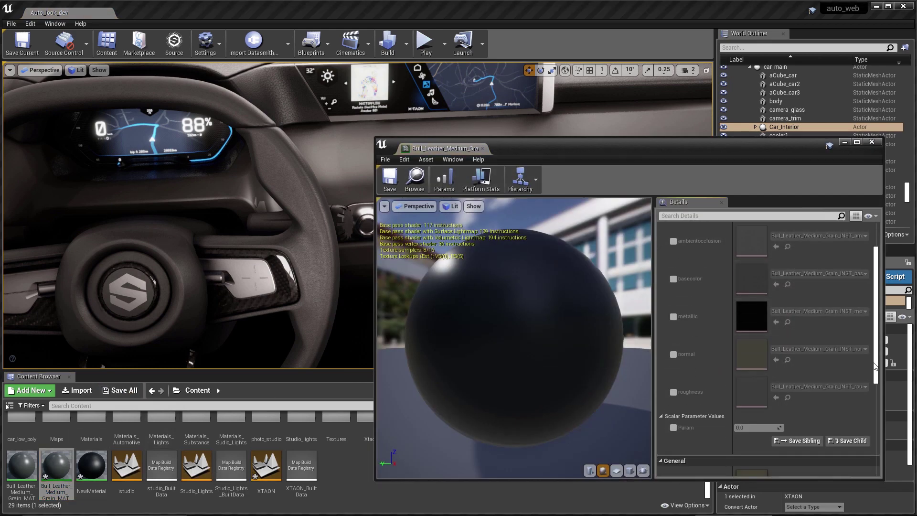
{"action": "left_click", "coordinate": [674, 308]}
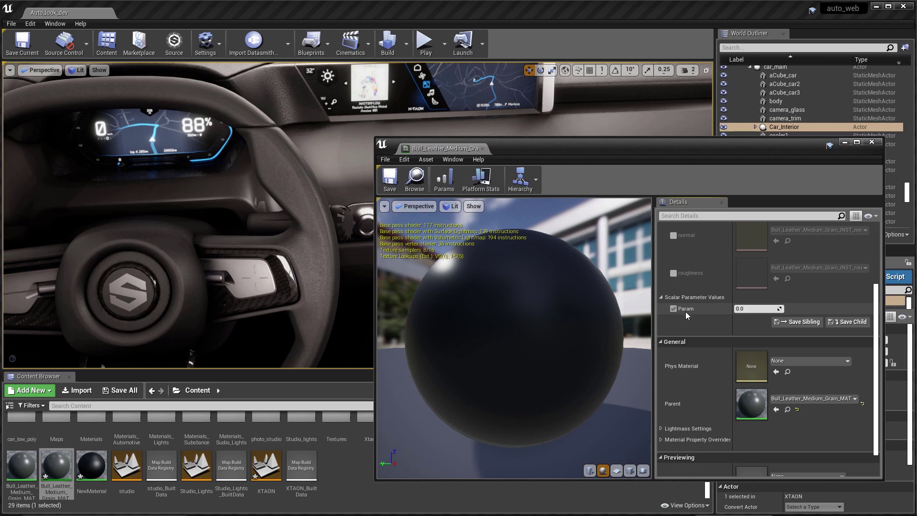
{"action": "left_click", "coordinate": [758, 309]}
{"action": "type", "text": "4"}
{"action": "key", "text": "Return"}
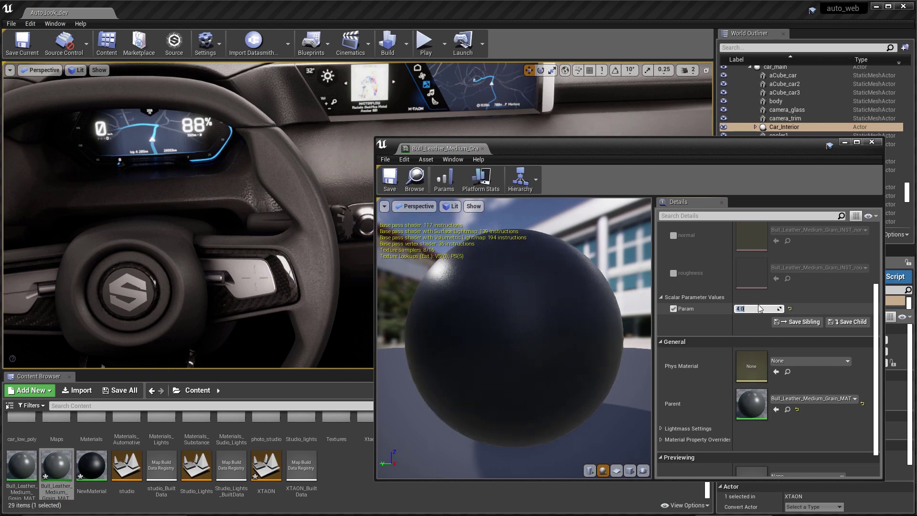
Move the material instance editor clear of the dashboard view, save the instance and close its editor
{"action": "left_click_drag", "start_coordinate": [565, 150], "coordinate": [470, 230]}
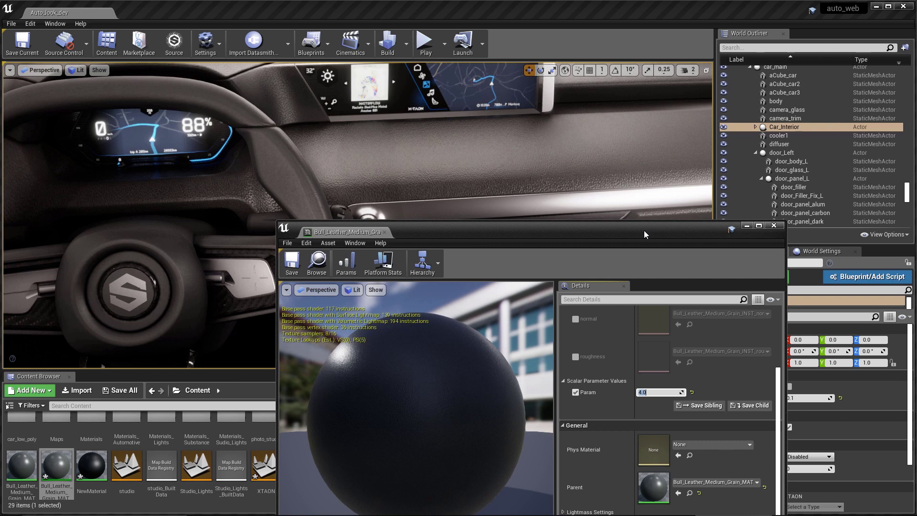
{"action": "left_click_drag", "start_coordinate": [643, 230], "coordinate": [664, 186]}
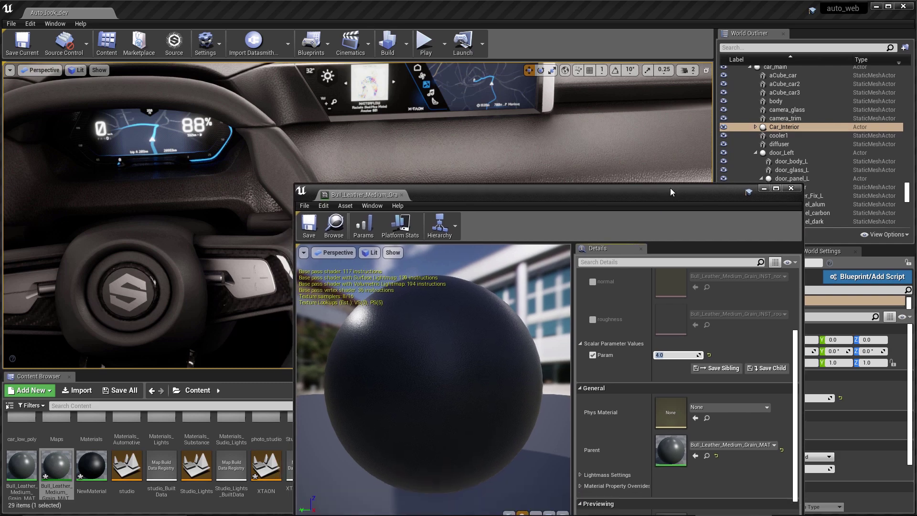
{"action": "left_click", "coordinate": [311, 221]}
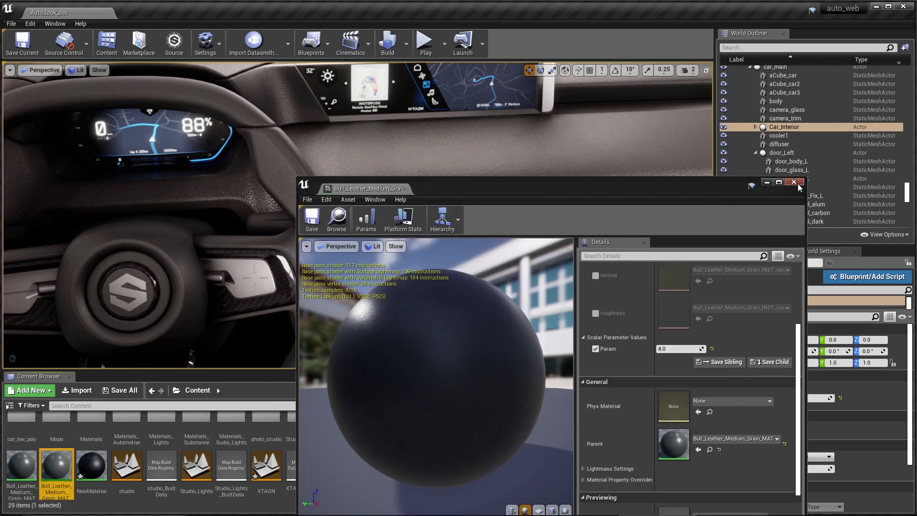
{"action": "left_click", "coordinate": [797, 183]}
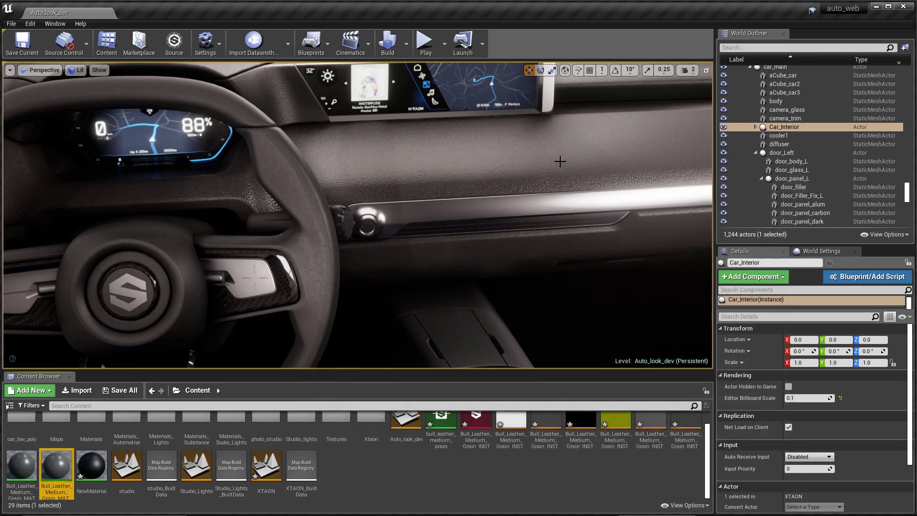
Reopen the Bull Leather Medium Grain graph instance and darken its Color to R 0.197917, G 0.19746, B 0.190483
{"action": "scroll", "coordinate": [476, 429], "scroll_direction": "up", "scroll_amount": 1}
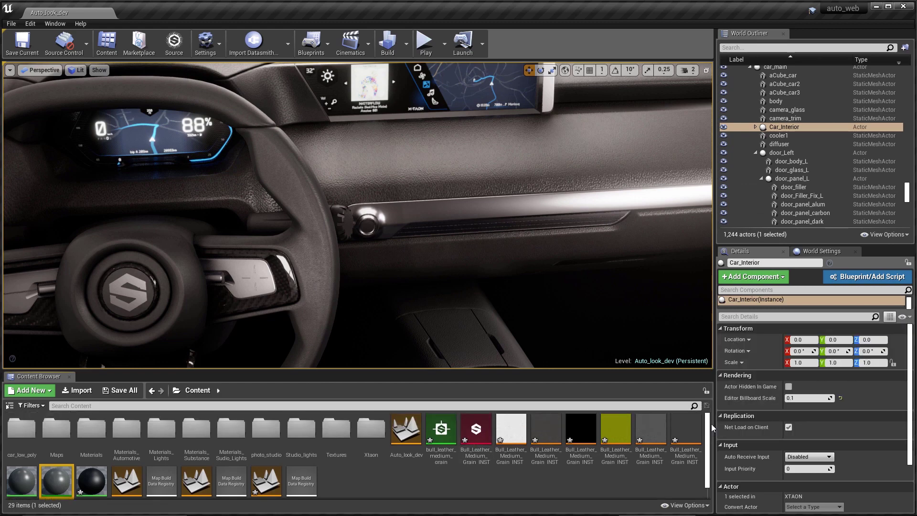
{"action": "double_click", "coordinate": [476, 428]}
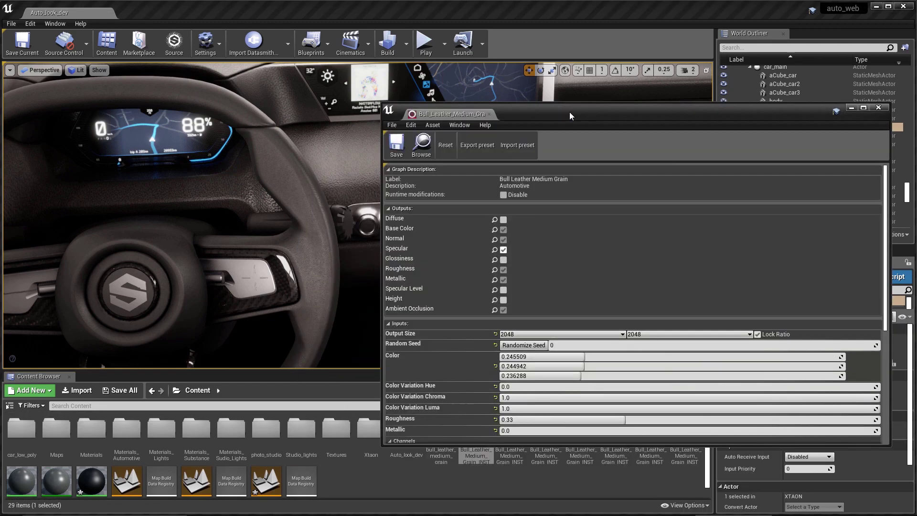
{"action": "left_click_drag", "start_coordinate": [570, 188], "coordinate": [585, 215]}
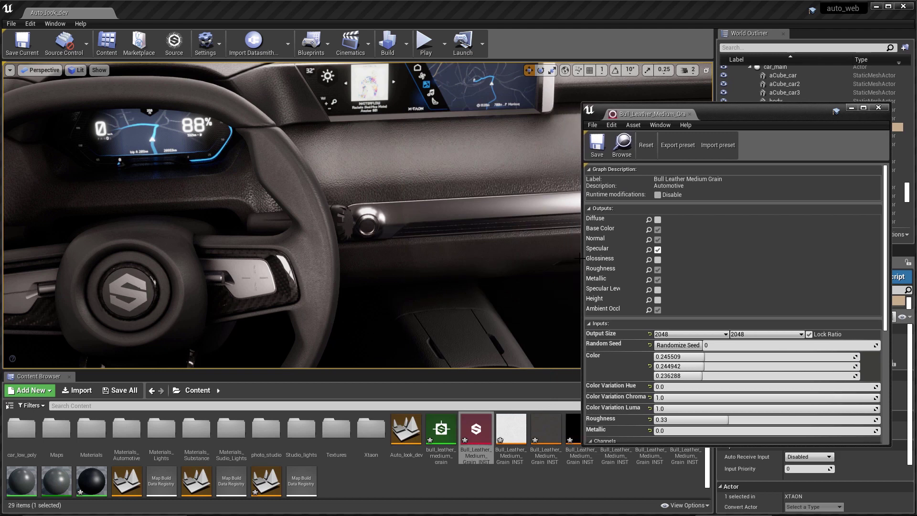
{"action": "scroll", "coordinate": [819, 273], "scroll_direction": "down", "scroll_amount": 1}
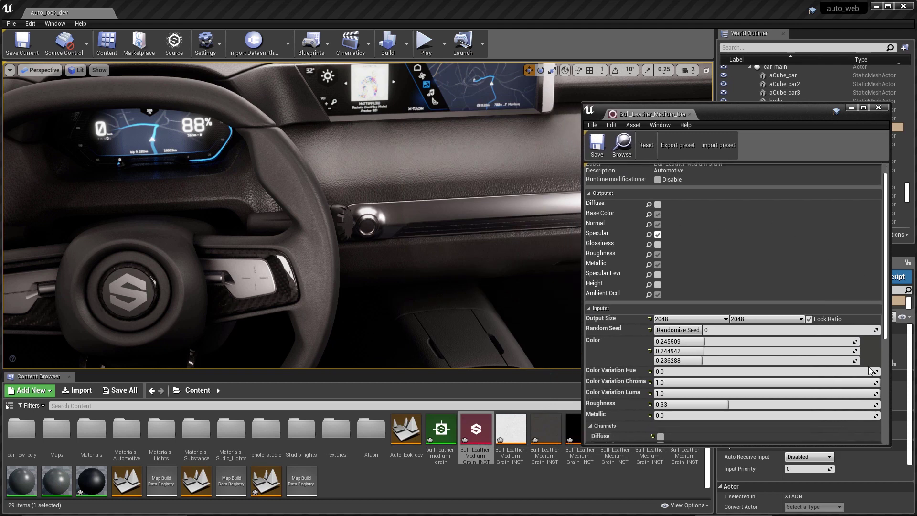
{"action": "left_click", "coordinate": [872, 357]}
{"action": "left_click_drag", "start_coordinate": [915, 268], "coordinate": [730, 160]}
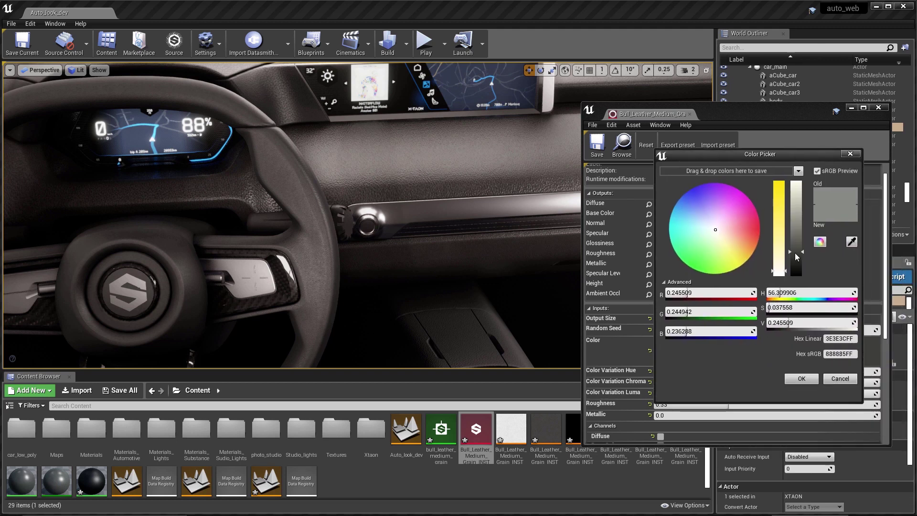
{"action": "left_click_drag", "start_coordinate": [796, 253], "coordinate": [796, 257]}
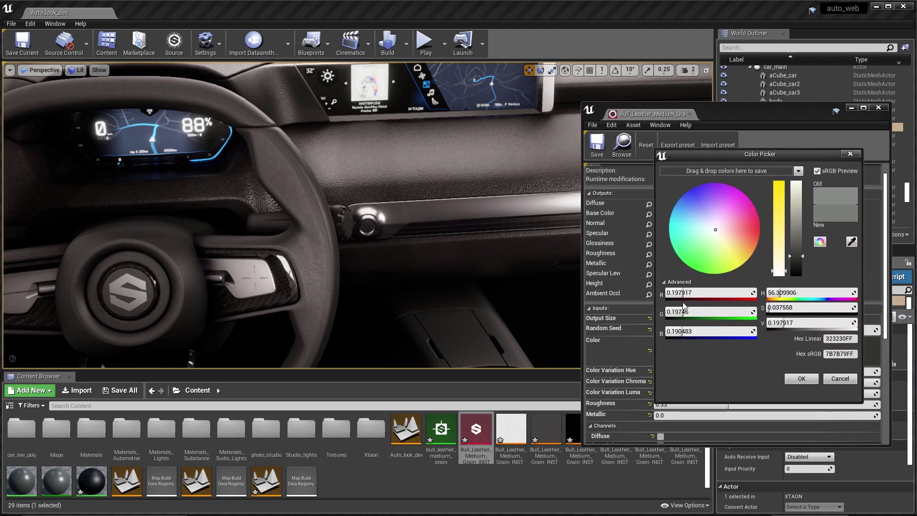
{"action": "left_click", "coordinate": [850, 153]}
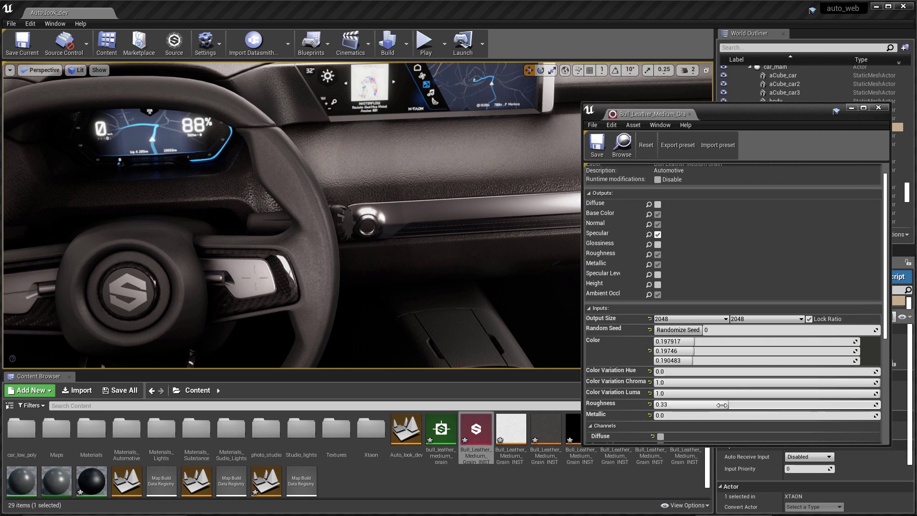
Set the leather's Roughness to 0.44, Normal Intensity to 0.612, Contrast to 0.031 and Luminosity to 0.546, and save the graph instance
{"action": "left_click_drag", "start_coordinate": [728, 405], "coordinate": [753, 405]}
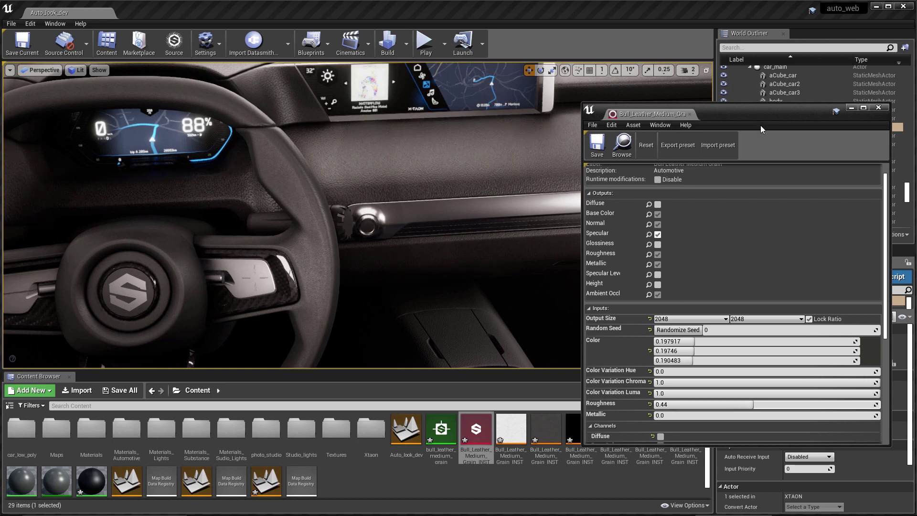
{"action": "left_click_drag", "start_coordinate": [760, 125], "coordinate": [750, 153]}
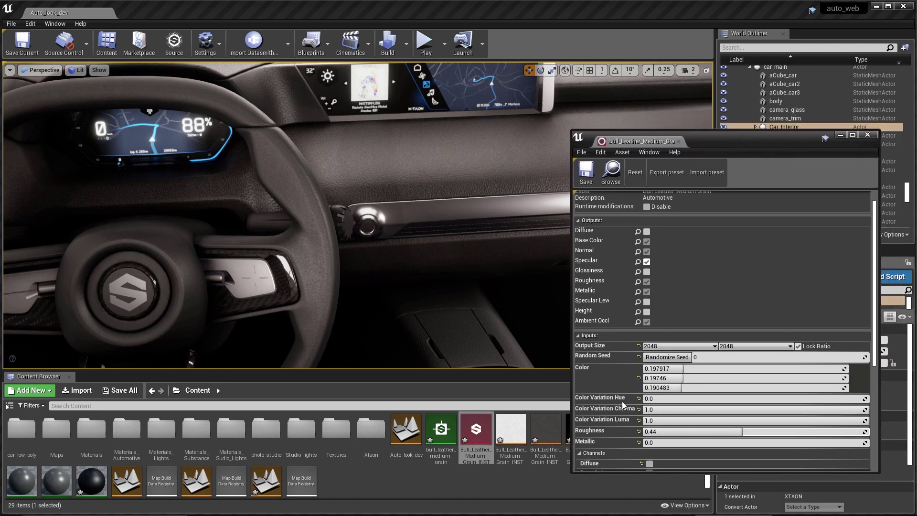
{"action": "scroll", "coordinate": [624, 405], "scroll_direction": "down", "scroll_amount": 1}
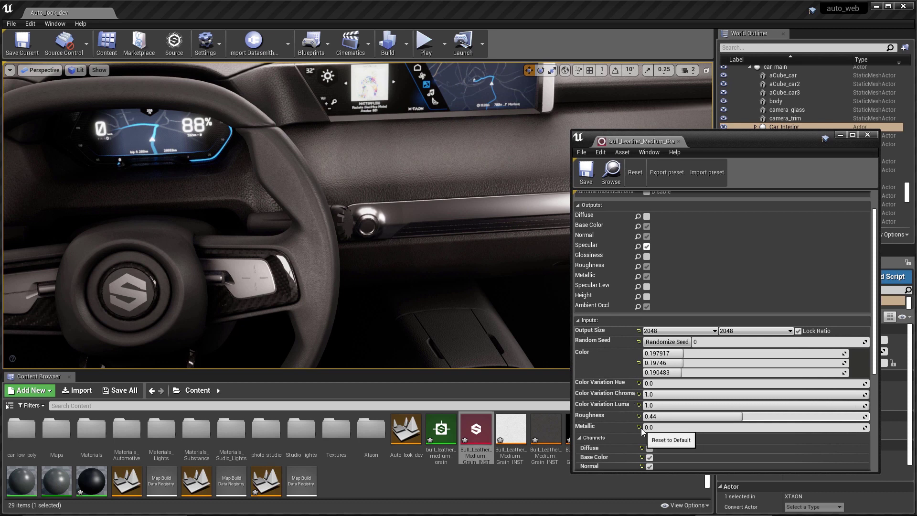
{"action": "scroll", "coordinate": [688, 425], "scroll_direction": "down", "scroll_amount": 10}
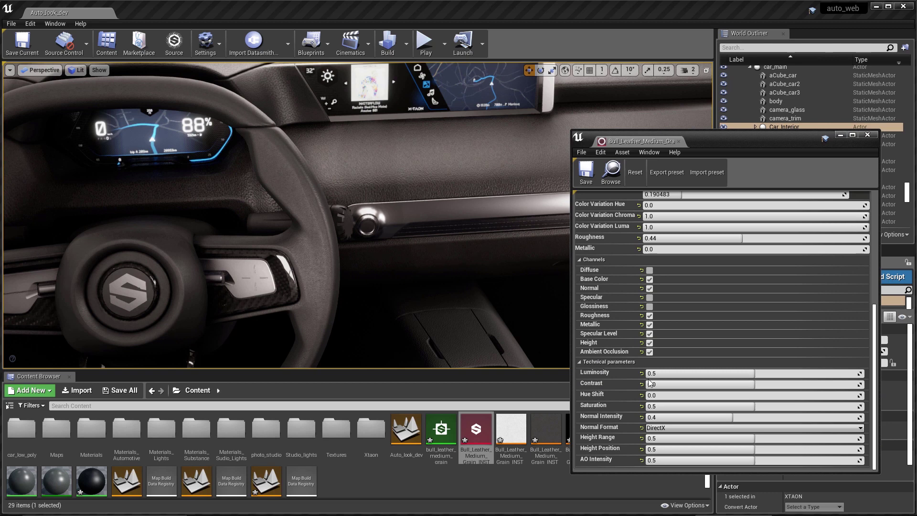
{"action": "left_click_drag", "start_coordinate": [731, 418], "coordinate": [779, 418]}
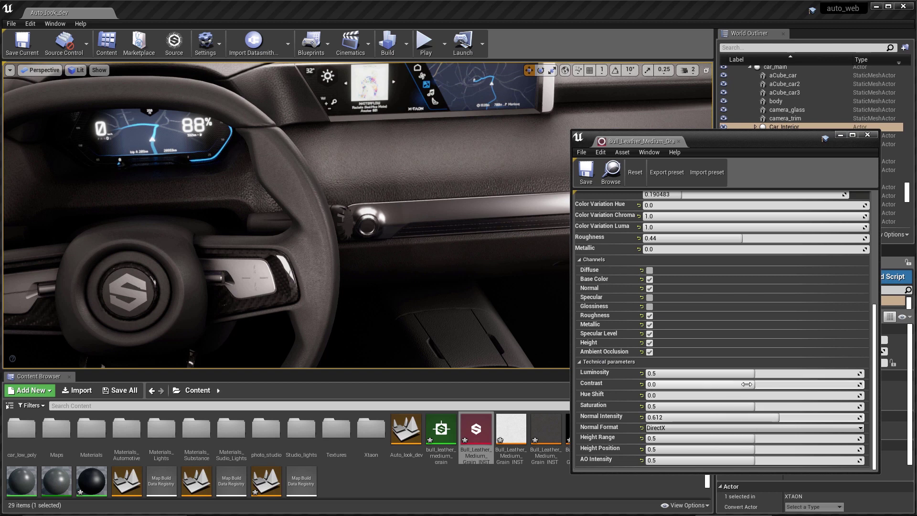
{"action": "mouse_move", "coordinate": [752, 384]}
{"action": "left_mouse_down"}
{"action": "mouse_move", "coordinate": [754, 373]}
{"action": "mouse_move", "coordinate": [764, 373]}
{"action": "left_mouse_up"}
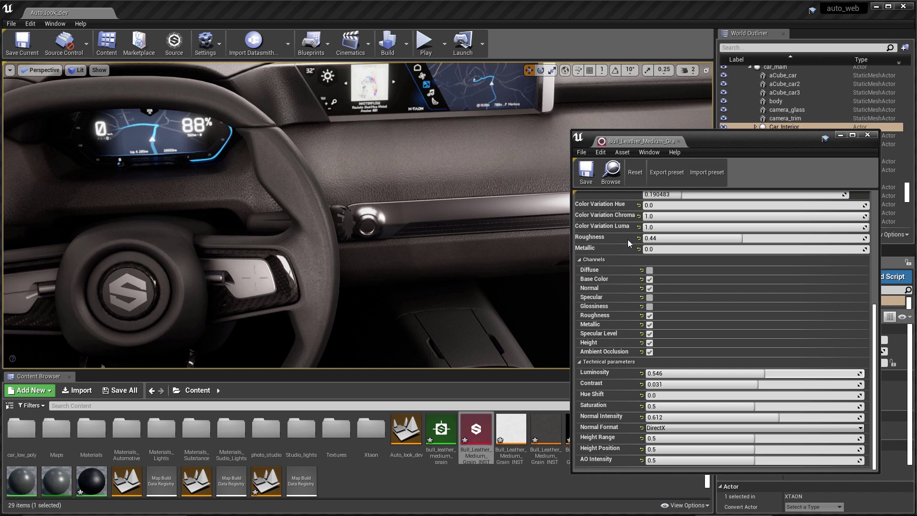
{"action": "left_click", "coordinate": [586, 171]}
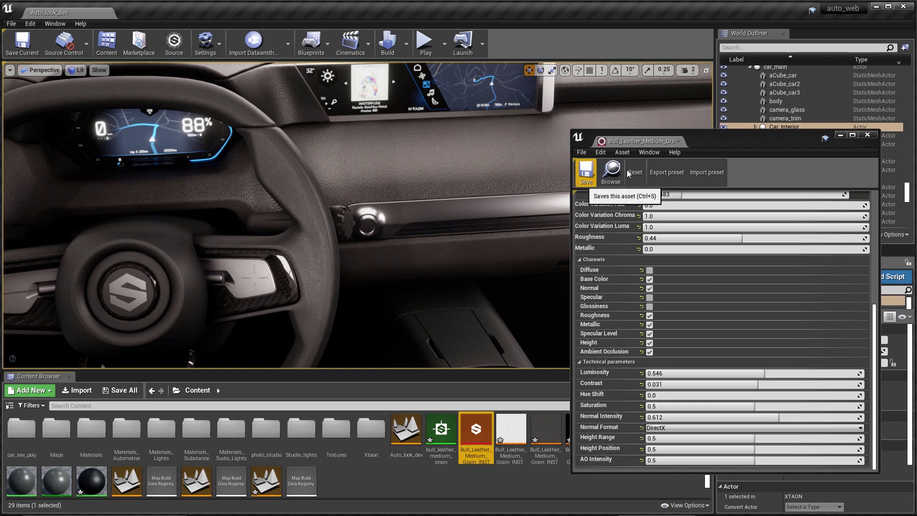
Close the Bull Leather graph instance editor and inspect the adjusted leather on the dashboard
{"action": "left_click", "coordinate": [868, 134]}
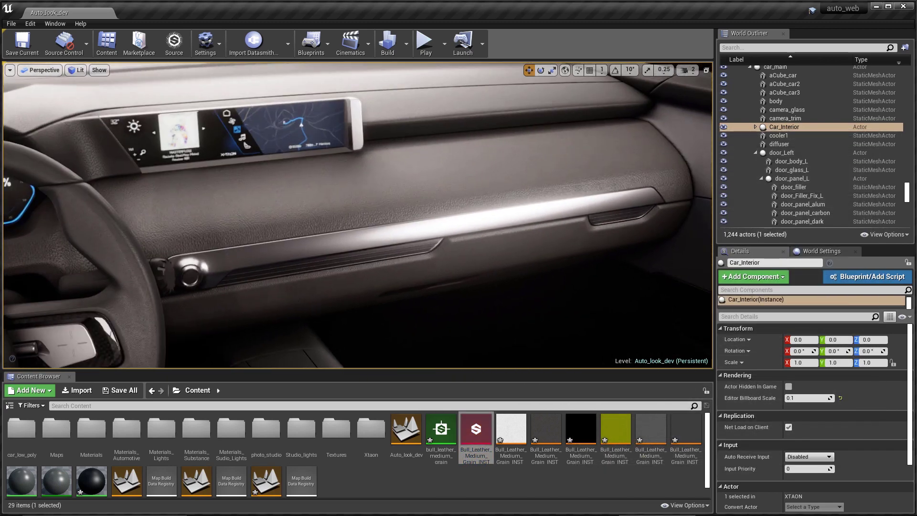
{"action": "right_click_drag", "start_coordinate": [508, 228], "coordinate": [676, 180]}
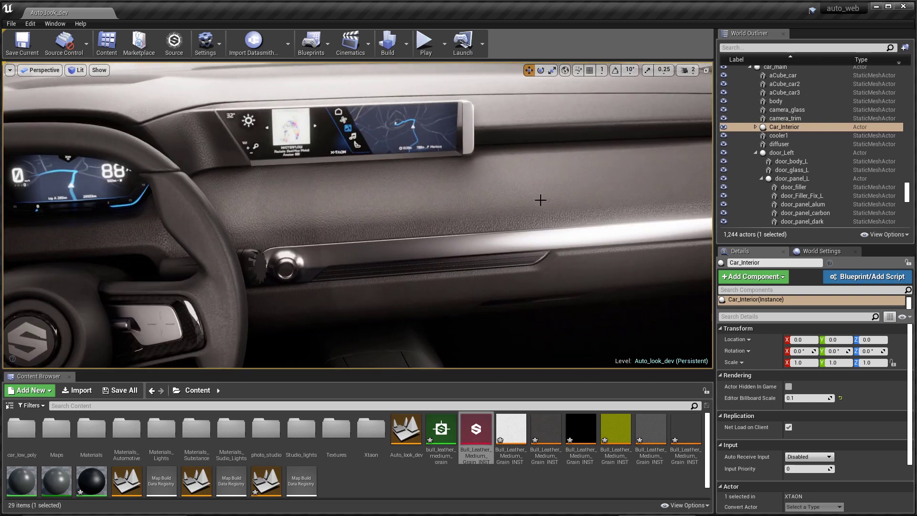
{"action": "mouse_move", "coordinate": [524, 204]}
{"action": "right_mouse_down"}
{"action": "mouse_move", "coordinate": [484, 215]}
{"action": "mouse_move", "coordinate": [522, 207]}
{"action": "right_mouse_up"}
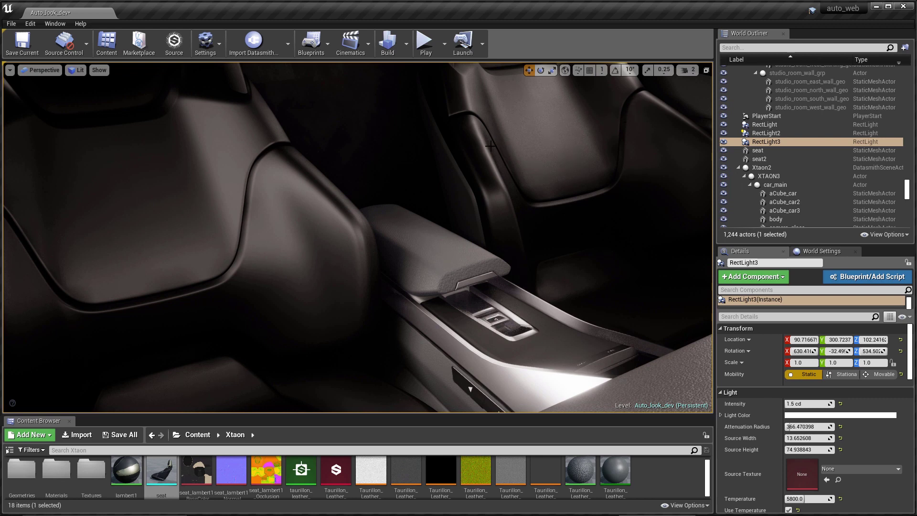
Send the seat static mesh to Substance Painter and switch the Unreal viewport to immersive full view
{"action": "right_click", "coordinate": [162, 466]}
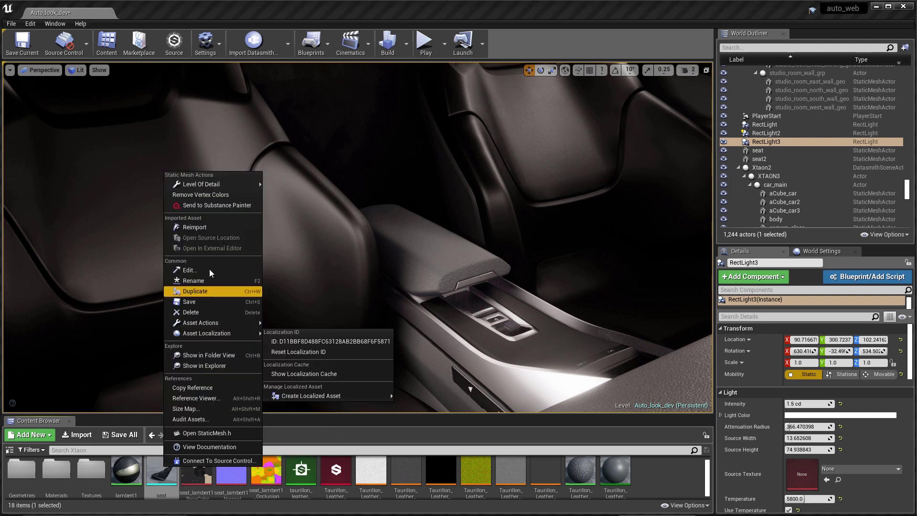
{"action": "left_click", "coordinate": [216, 205]}
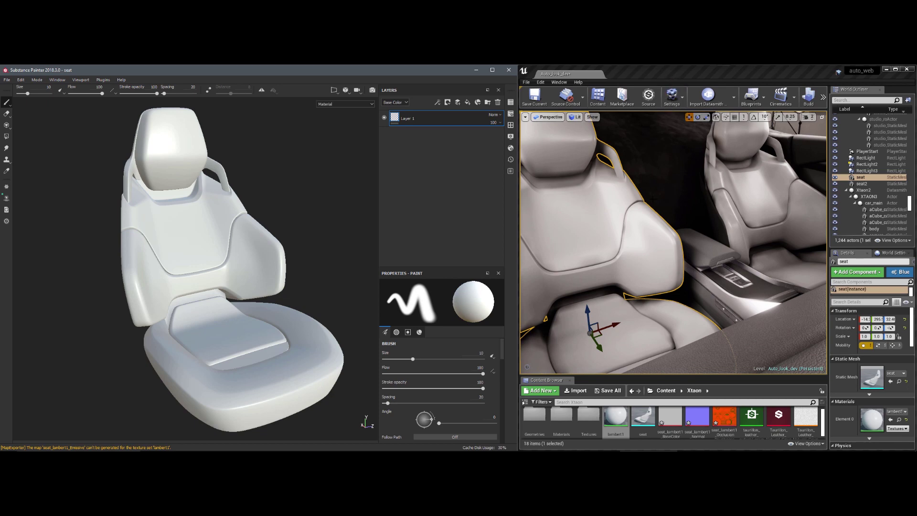
{"action": "left_click", "coordinate": [673, 171]}
{"action": "key", "text": "F11"}
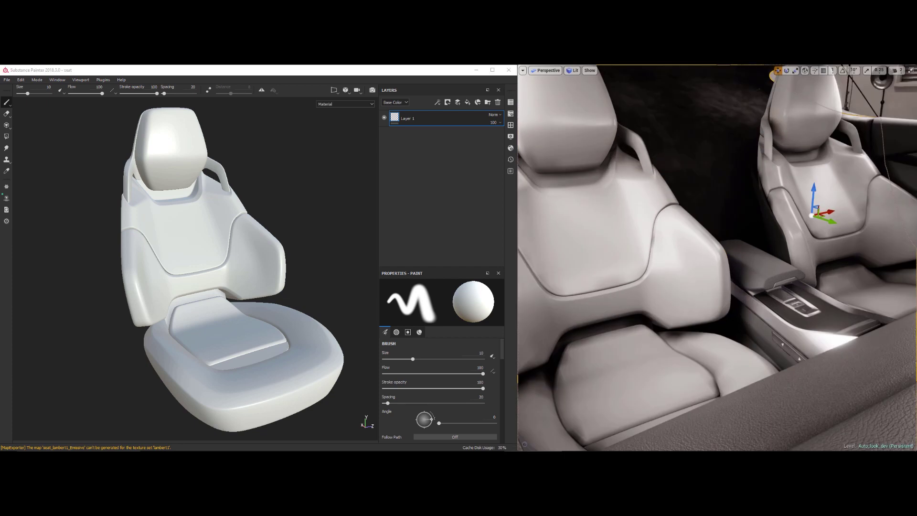
Switch to Substance Painter and bake the seat's World space normal, Ambient occlusion, Curvature and Position maps at output size 2048
{"action": "left_click", "coordinate": [425, 73]}
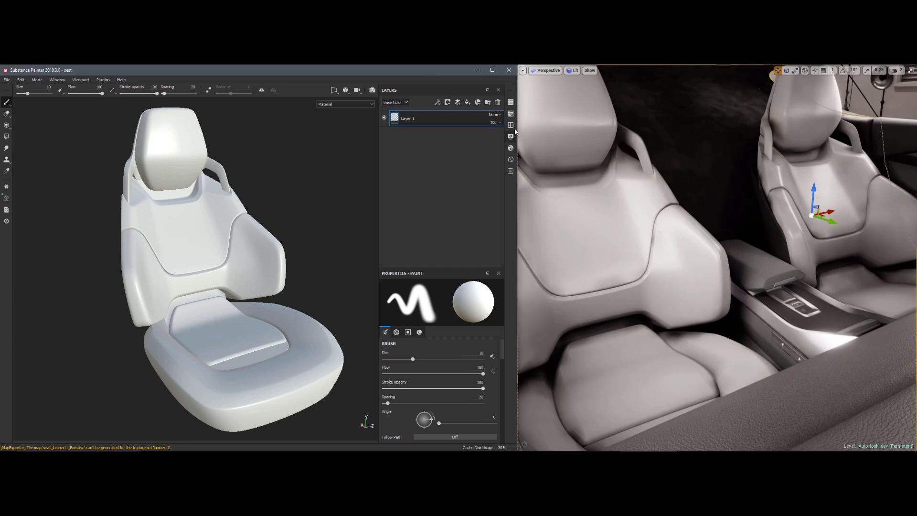
{"action": "left_click", "coordinate": [510, 114]}
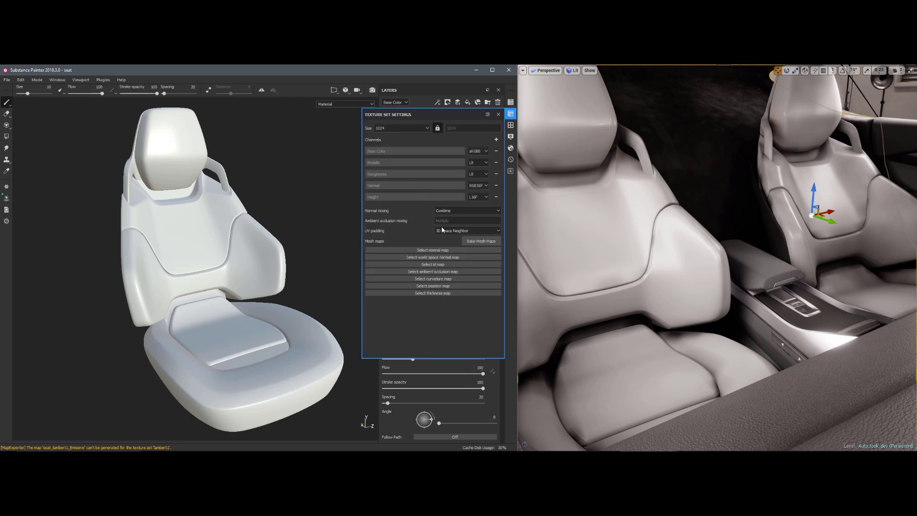
{"action": "left_click", "coordinate": [478, 241]}
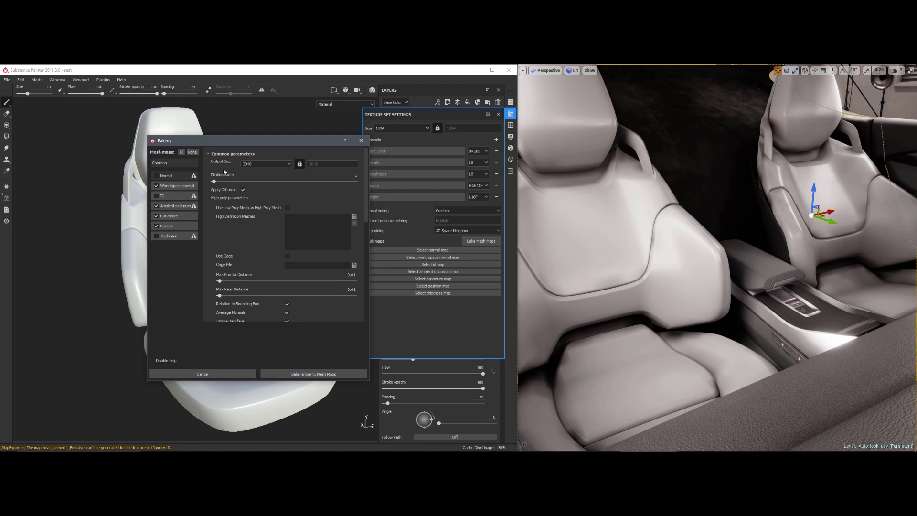
{"action": "left_click", "coordinate": [314, 373]}
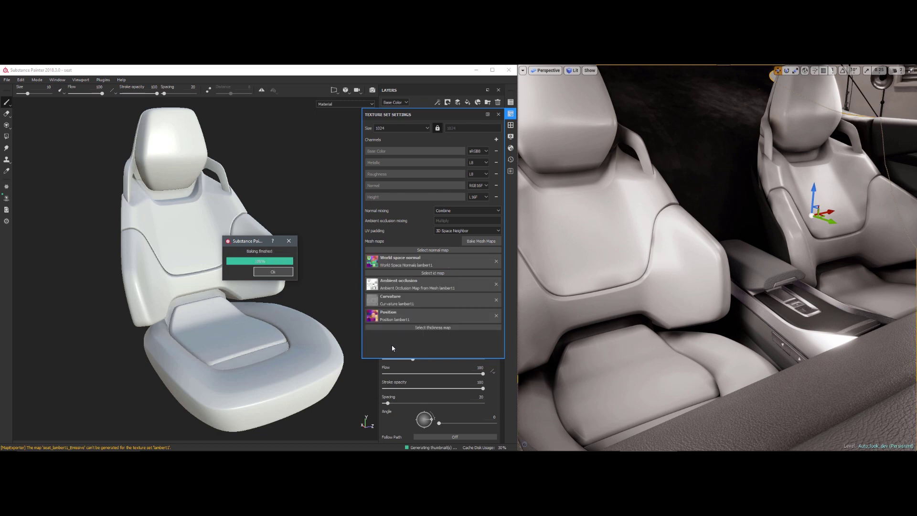
Dismiss the baking dialog, set the texture set size to 2048 and close the texture set settings
{"action": "left_click", "coordinate": [395, 127]}
{"action": "left_click", "coordinate": [390, 134]}
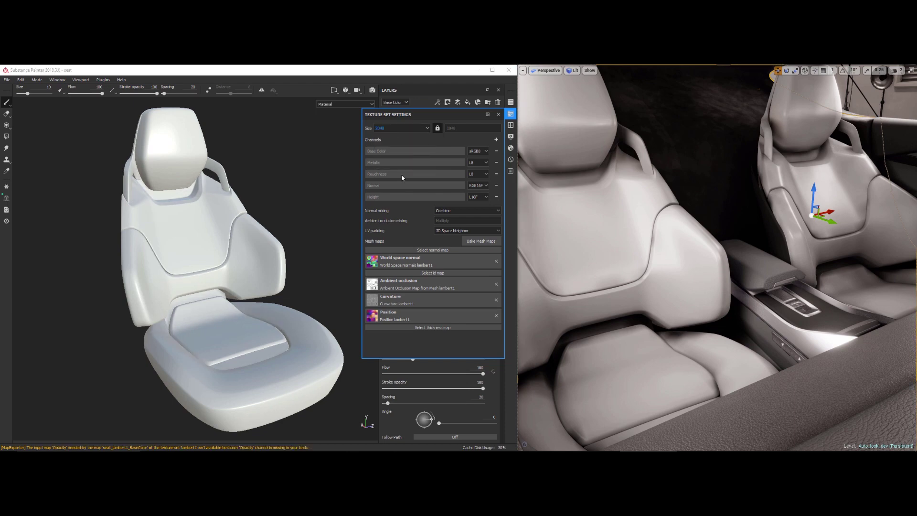
{"action": "left_click", "coordinate": [498, 114]}
Apply the Seat smart material from the shelf to the layer stack and inspect the textured seats in the Unreal viewport
{"action": "left_click", "coordinate": [510, 125]}
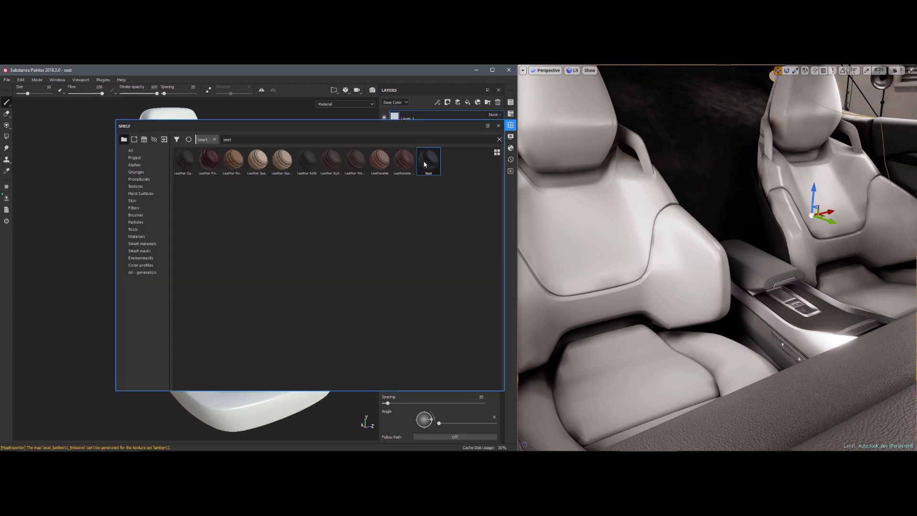
{"action": "left_click_drag", "start_coordinate": [425, 161], "coordinate": [431, 115]}
{"action": "left_click", "coordinate": [498, 126]}
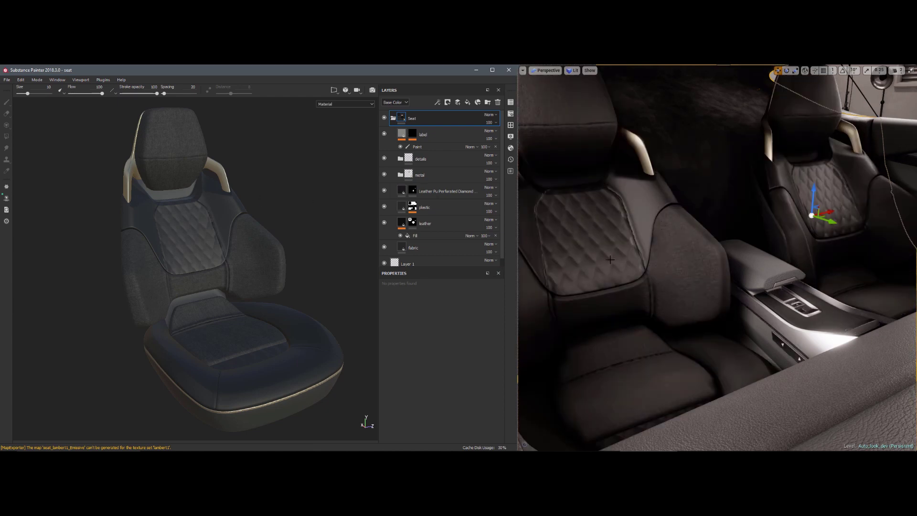
{"action": "mouse_move", "coordinate": [611, 254]}
{"action": "right_mouse_down"}
{"action": "mouse_move", "coordinate": [586, 251]}
{"action": "mouse_move", "coordinate": [622, 249]}
{"action": "right_mouse_up"}
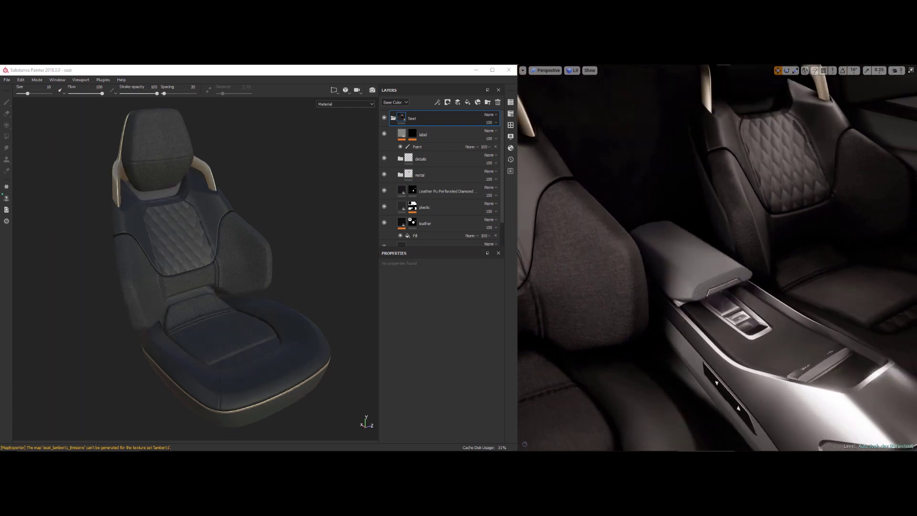
{"action": "right_click_drag", "start_coordinate": [622, 248], "coordinate": [631, 249]}
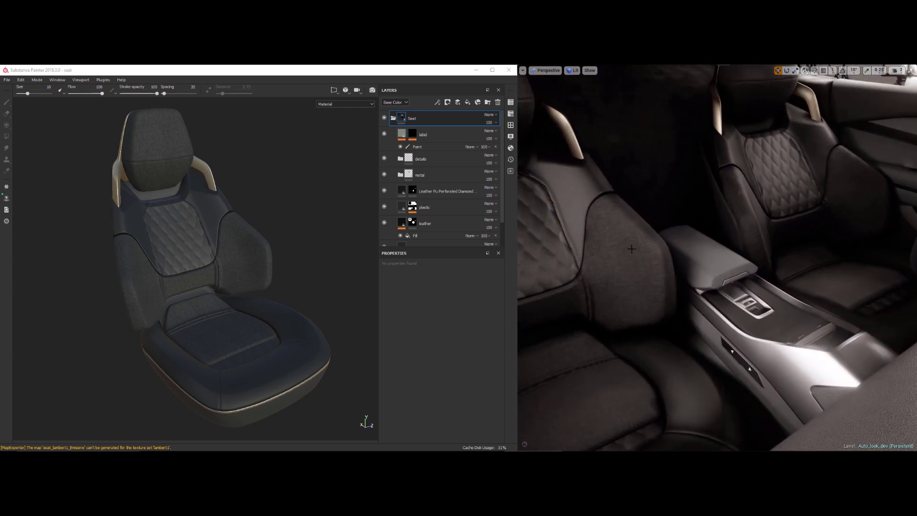
Add a fill layer above the Seat group with only the height channel active and set its height to about 0.43
{"action": "left_click", "coordinate": [418, 76]}
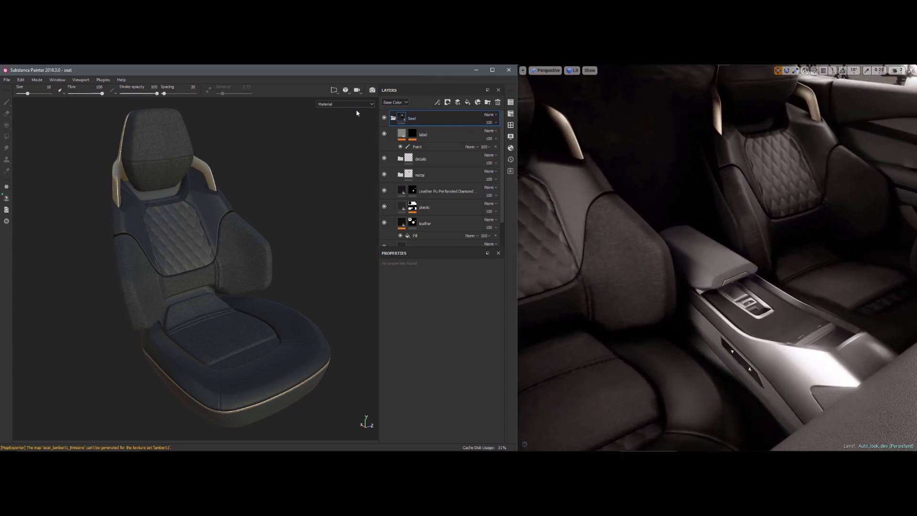
{"action": "left_click", "coordinate": [468, 102]}
{"action": "left_click", "coordinate": [389, 365]}
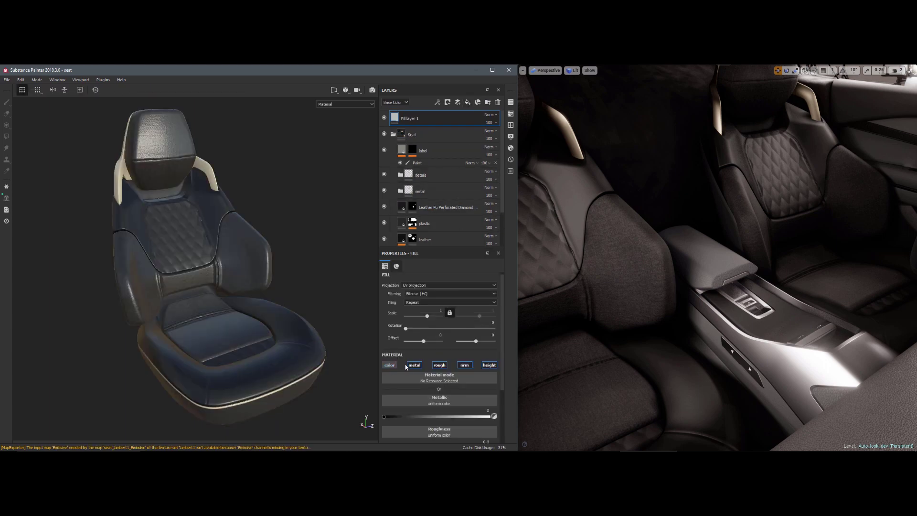
{"action": "left_click", "coordinate": [415, 365]}
{"action": "left_click", "coordinate": [440, 365]}
{"action": "left_click", "coordinate": [464, 364]}
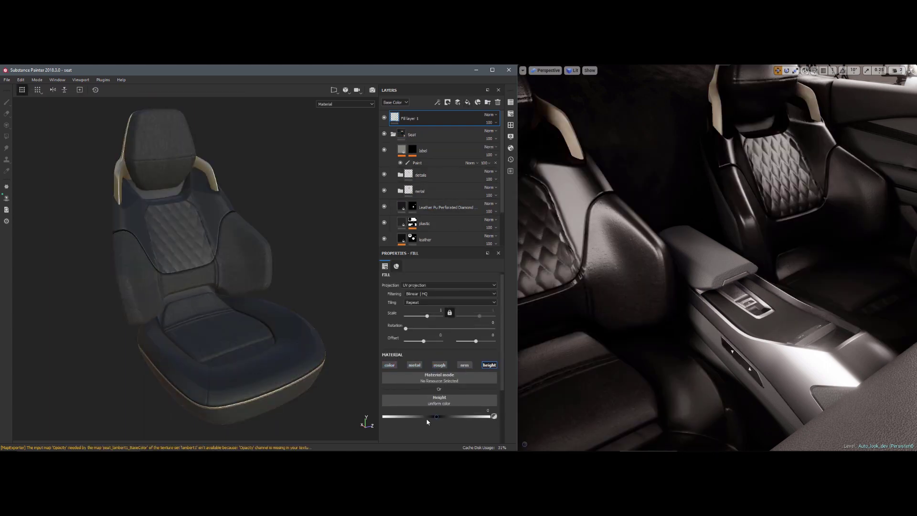
{"action": "left_click_drag", "start_coordinate": [435, 416], "coordinate": [459, 417]}
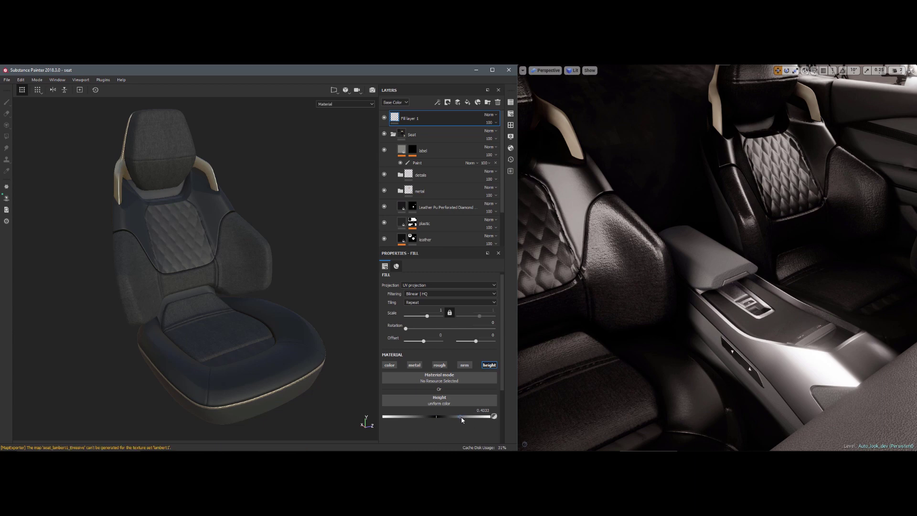
Give the new height fill layer a black mask and add a paint effect to it
{"action": "right_click", "coordinate": [440, 118]}
{"action": "left_click", "coordinate": [463, 128]}
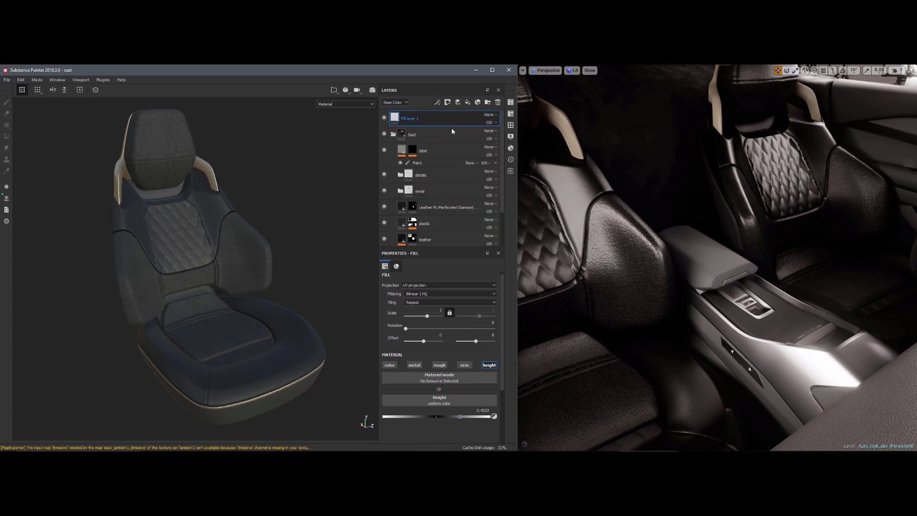
{"action": "left_click", "coordinate": [438, 104]}
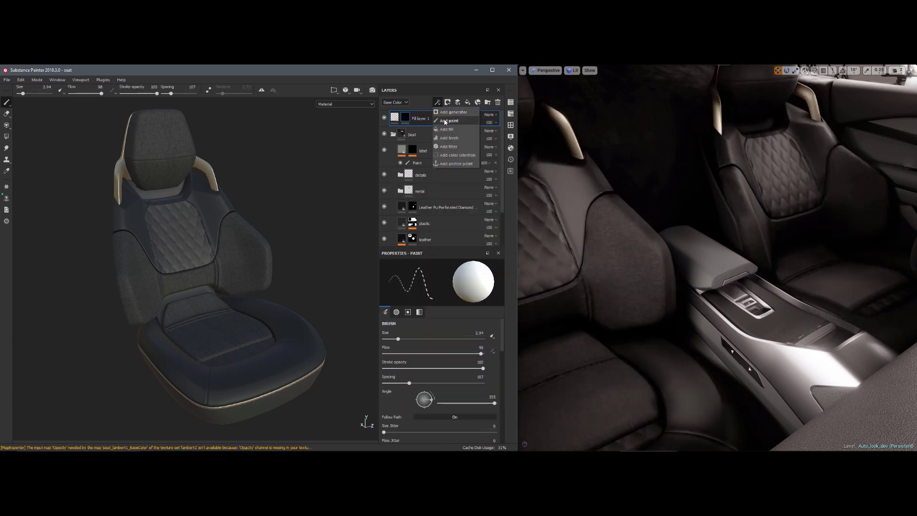
{"action": "left_click", "coordinate": [449, 121]}
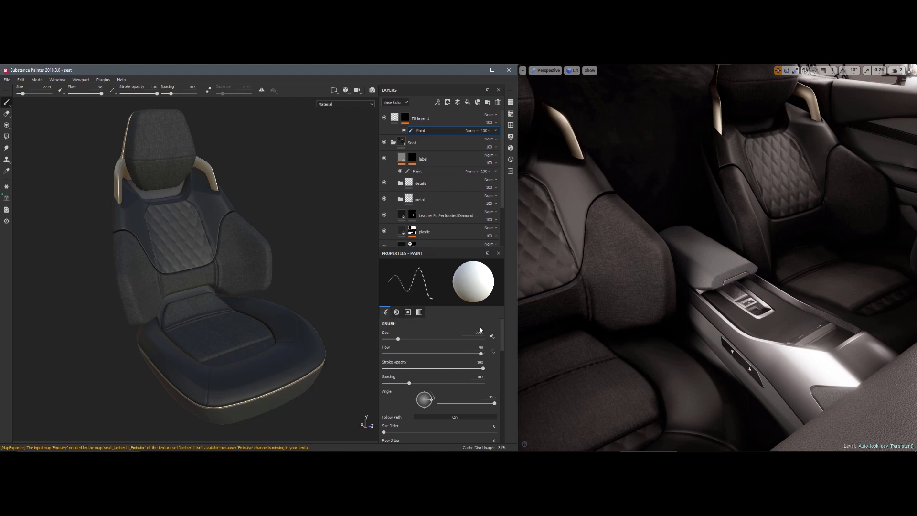
Replace the brush's stitch alpha with the basic round Shape alpha, searching the alphas for "bas"
{"action": "left_click", "coordinate": [397, 312]}
{"action": "left_click", "coordinate": [417, 337]}
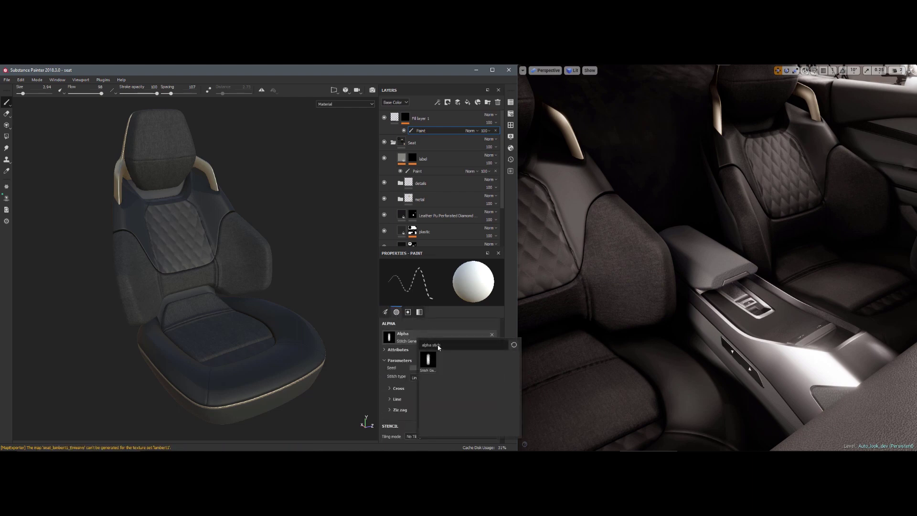
{"action": "type", "text": "bas"}
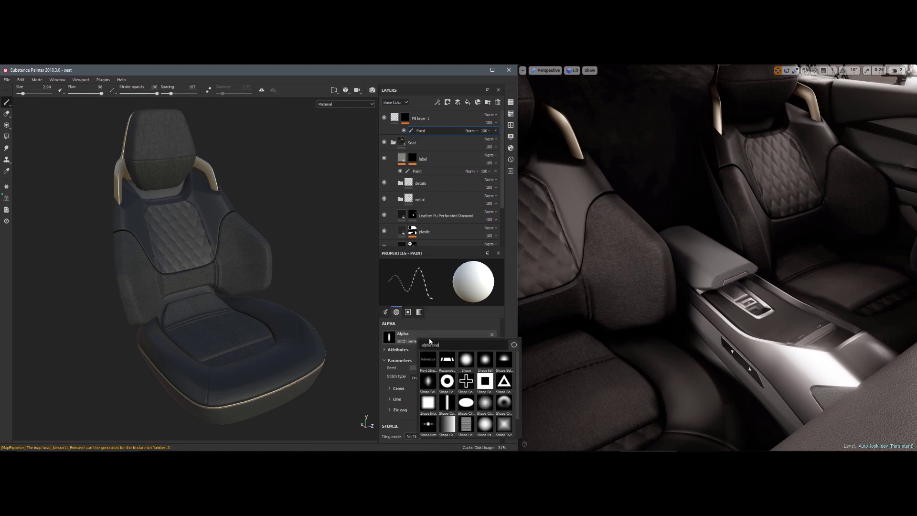
{"action": "left_click", "coordinate": [466, 361]}
Enlarge the brush to about 6.35 and turn on symmetry across the seat's centre
{"action": "scroll", "coordinate": [332, 290], "scroll_direction": "up", "scroll_amount": 5}
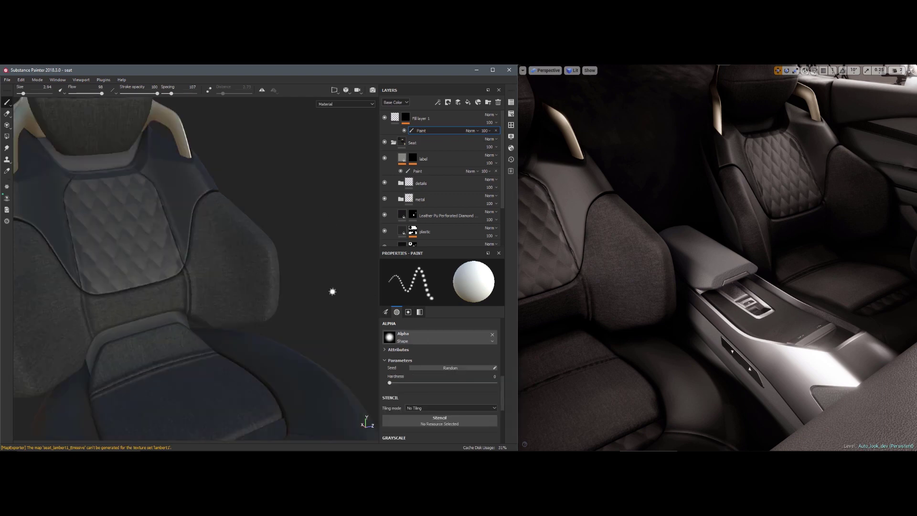
{"action": "right_click", "coordinate": [262, 172]}
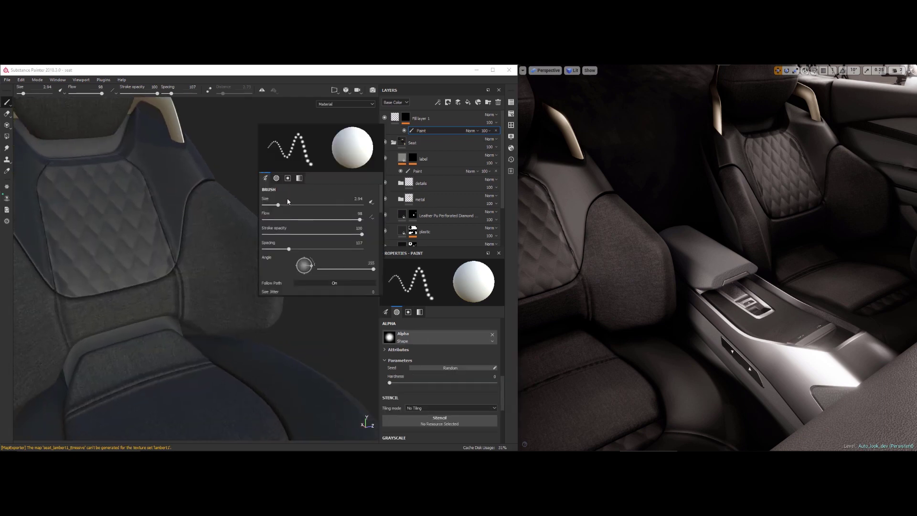
{"action": "left_click_drag", "start_coordinate": [279, 204], "coordinate": [300, 206]}
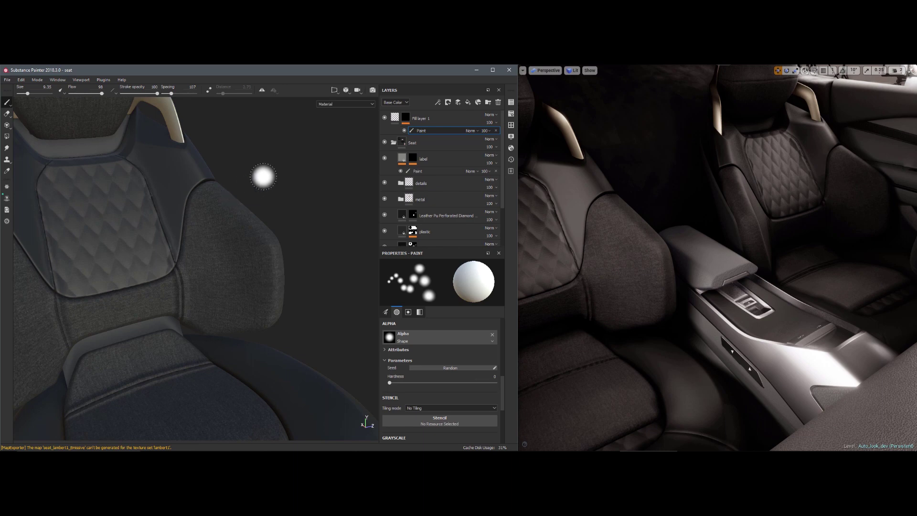
{"action": "left_click", "coordinate": [262, 90]}
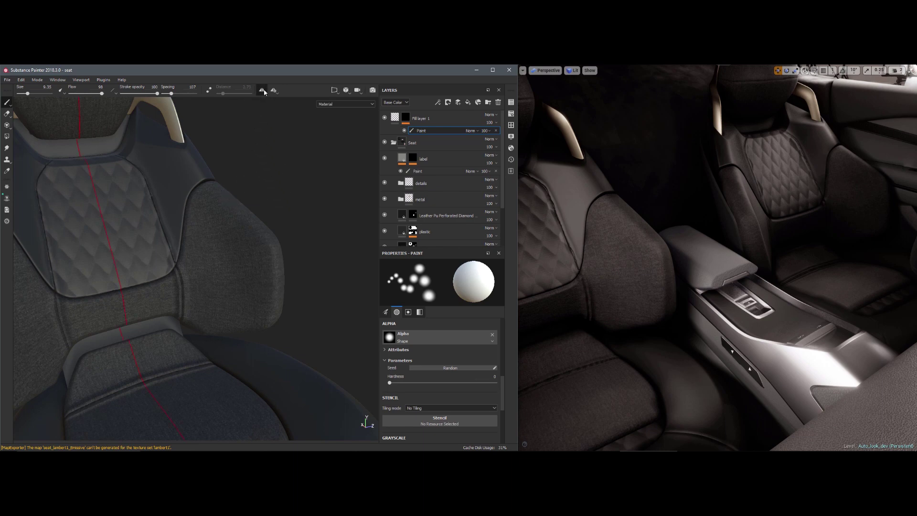
{"action": "right_click_drag", "start_coordinate": [322, 190], "coordinate": [269, 186], "text": "alt"}
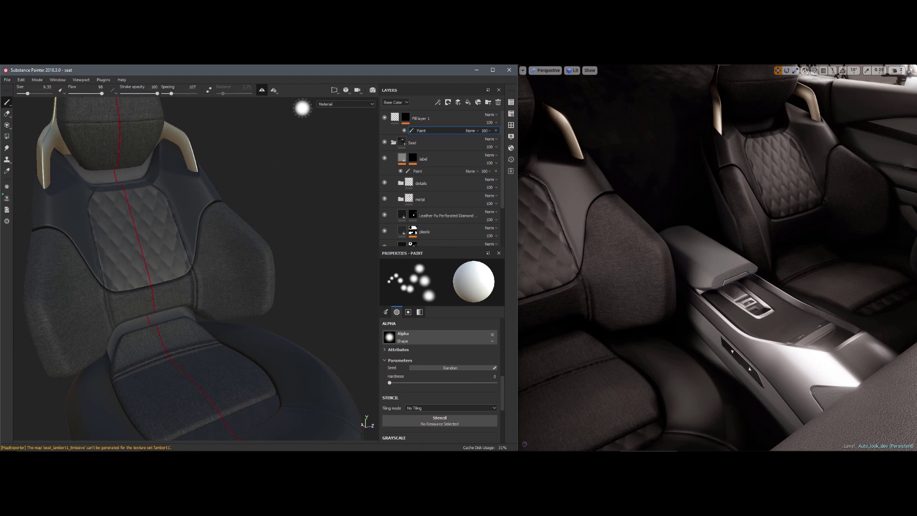
Paint a raised seam along the backrest's side bolster with brush size 6.45, lazy mouse distance 4.55 and reduced spacing
{"action": "mouse_move", "coordinate": [255, 221]}
{"action": "right_mouse_down", "text": "ctrl"}
{"action": "mouse_move", "coordinate": [244, 205]}
{"action": "mouse_move", "coordinate": [263, 218]}
{"action": "mouse_move", "coordinate": [234, 208]}
{"action": "right_mouse_up", "text": "ctrl"}
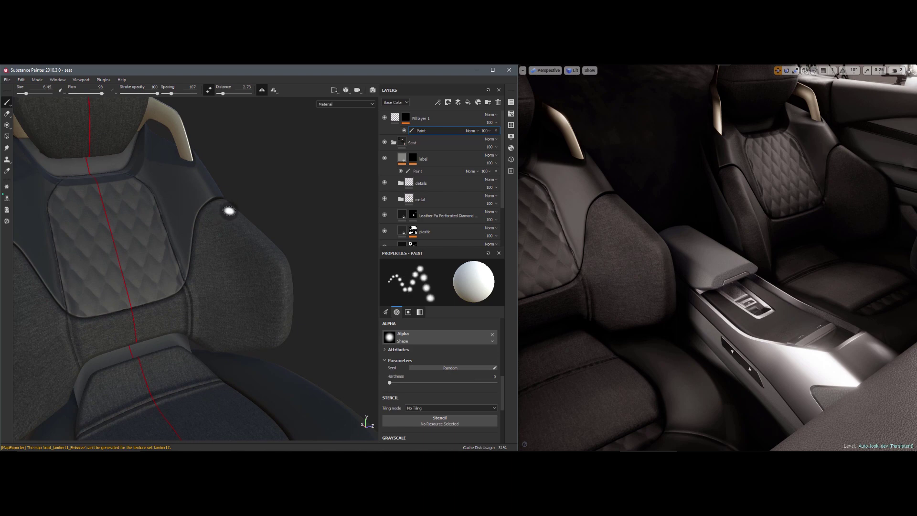
{"action": "left_click_drag", "start_coordinate": [224, 94], "coordinate": [226, 94]}
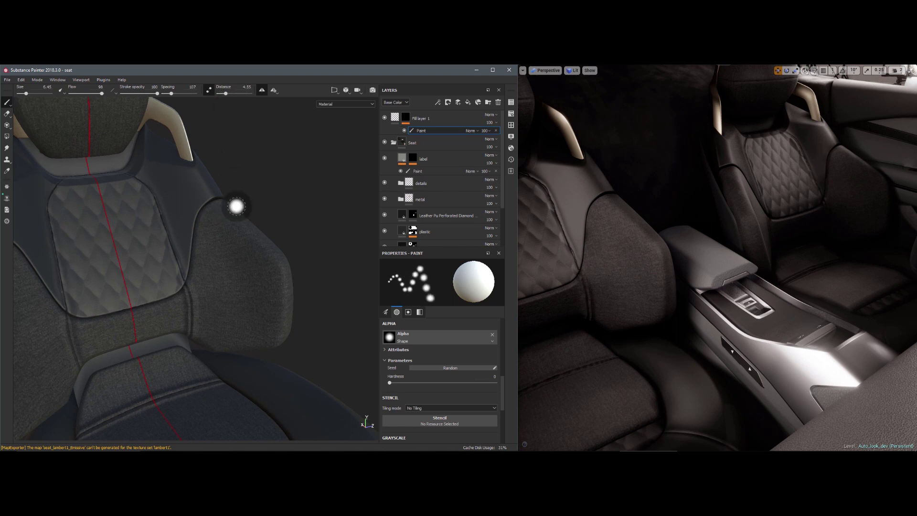
{"action": "right_click", "coordinate": [275, 221]}
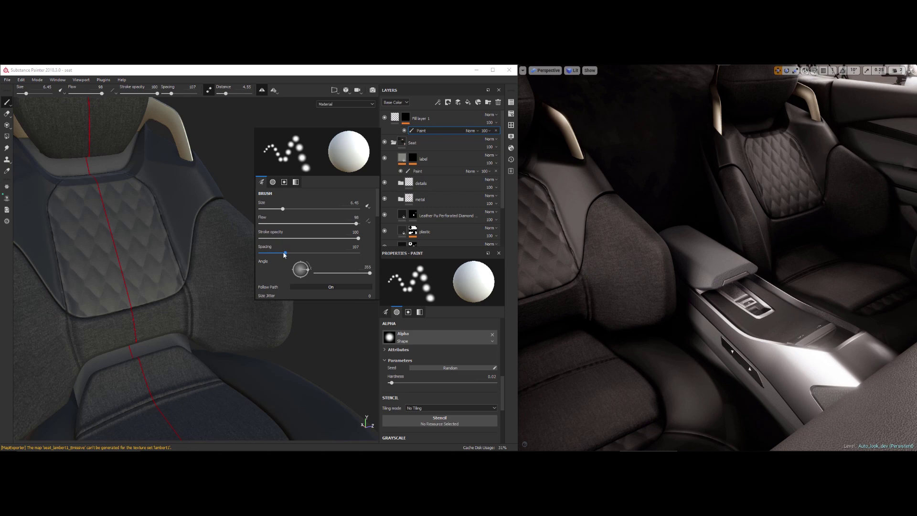
{"action": "left_click_drag", "start_coordinate": [285, 254], "coordinate": [266, 254]}
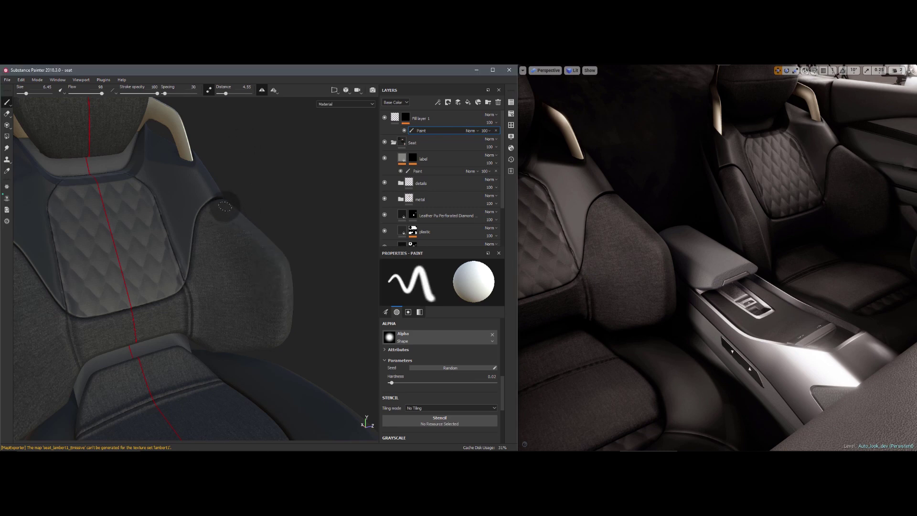
{"action": "mouse_move", "coordinate": [269, 249]}
{"action": "left_mouse_down"}
{"action": "mouse_move", "coordinate": [287, 318]}
{"action": "mouse_move", "coordinate": [272, 355]}
{"action": "left_mouse_up"}
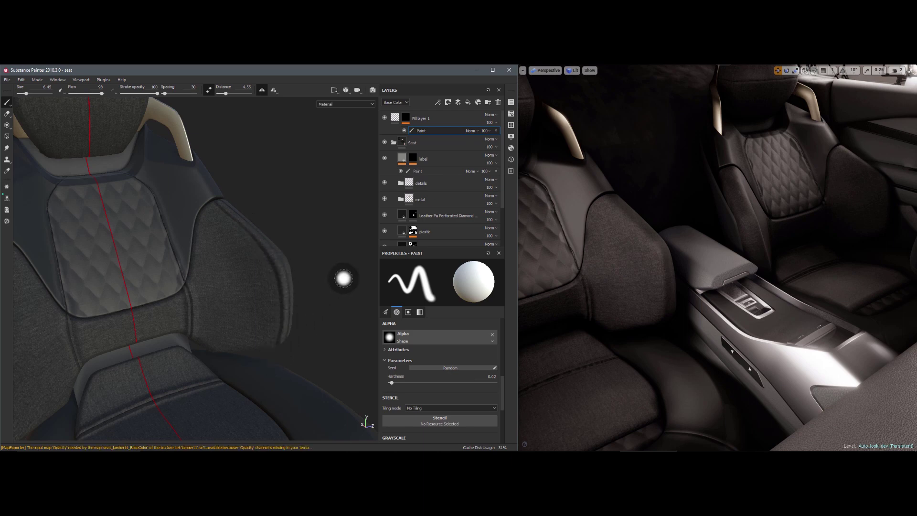
Add a Blur filter above the paint effect in the raised seam layer's mask and set its blur intensity to about 1.8
{"action": "left_click", "coordinate": [438, 101]}
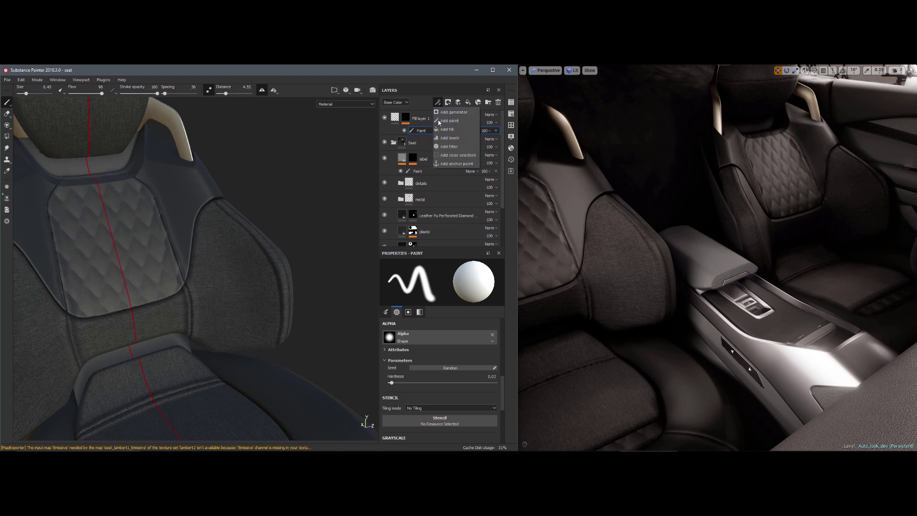
{"action": "left_click", "coordinate": [444, 147]}
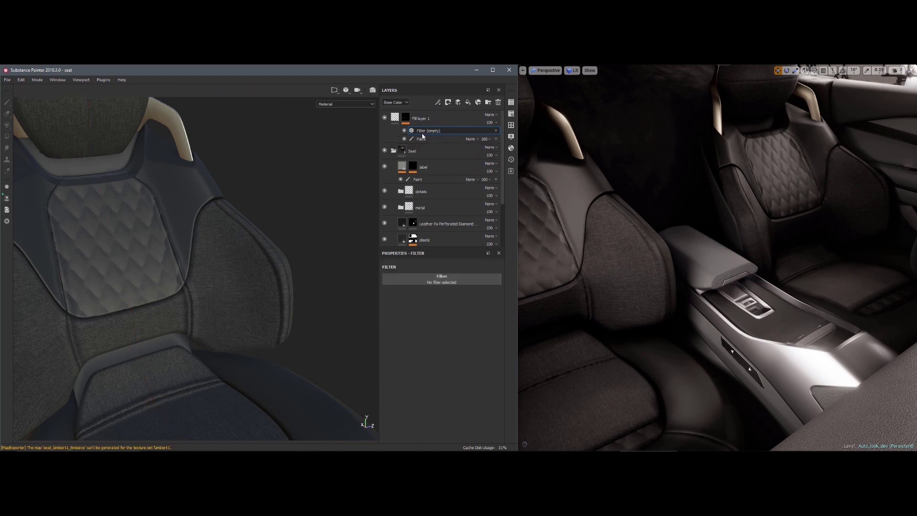
{"action": "left_click", "coordinate": [442, 279]}
{"action": "left_click", "coordinate": [463, 299]}
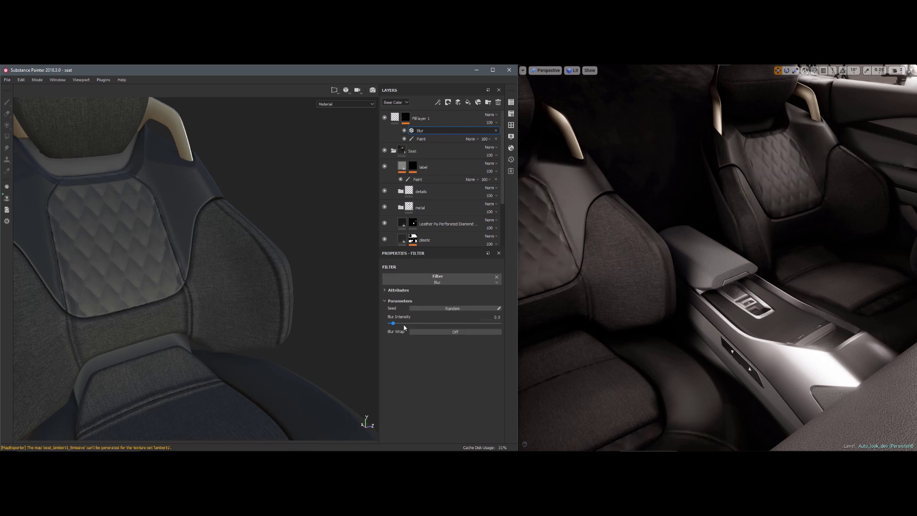
{"action": "left_click_drag", "start_coordinate": [399, 324], "coordinate": [403, 325]}
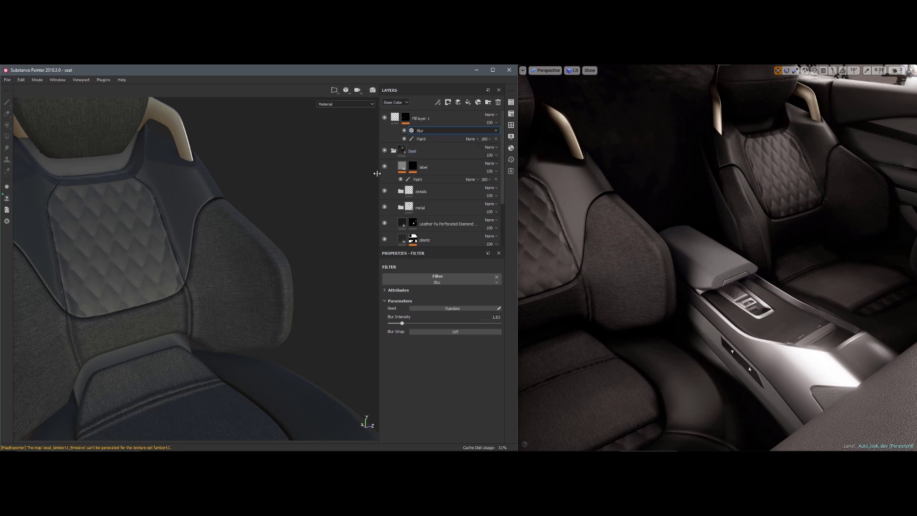
Add a fill layer above the raised seam layer, keep only its height channel and set the height to about -0.33
{"action": "left_click", "coordinate": [442, 115]}
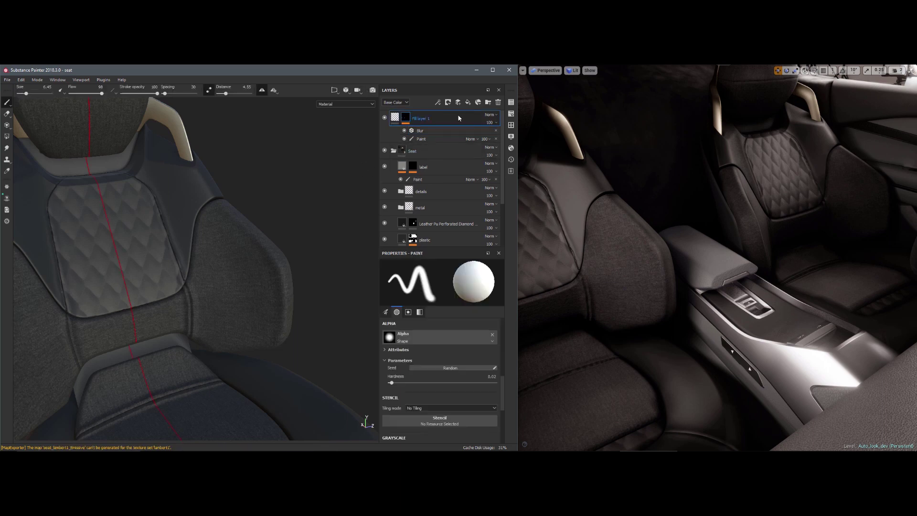
{"action": "left_click", "coordinate": [468, 102]}
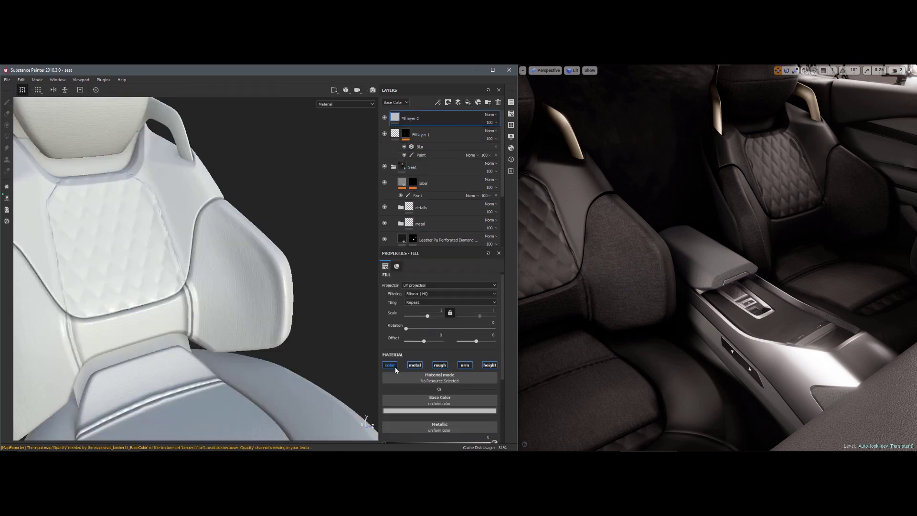
{"action": "left_click", "coordinate": [393, 366]}
{"action": "left_click", "coordinate": [416, 365]}
{"action": "left_click", "coordinate": [441, 365]}
{"action": "left_click", "coordinate": [465, 365]}
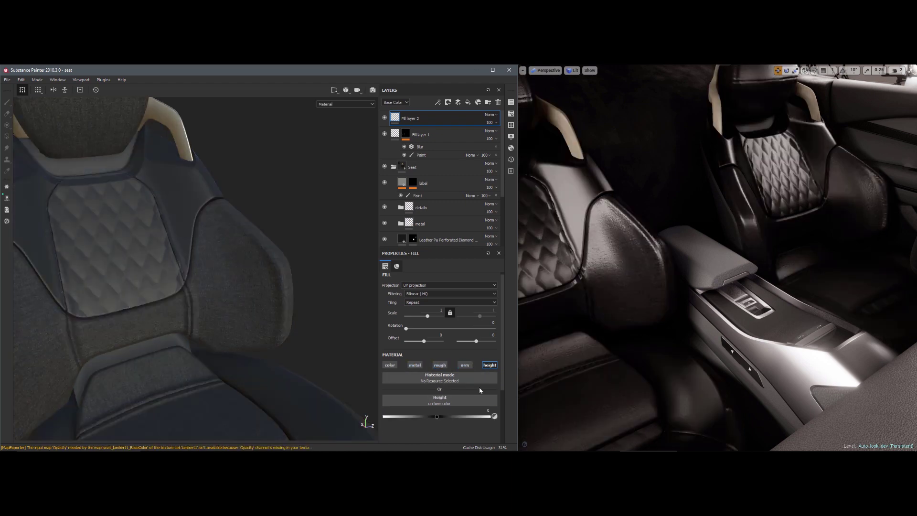
{"action": "left_click_drag", "start_coordinate": [431, 418], "coordinate": [418, 417]}
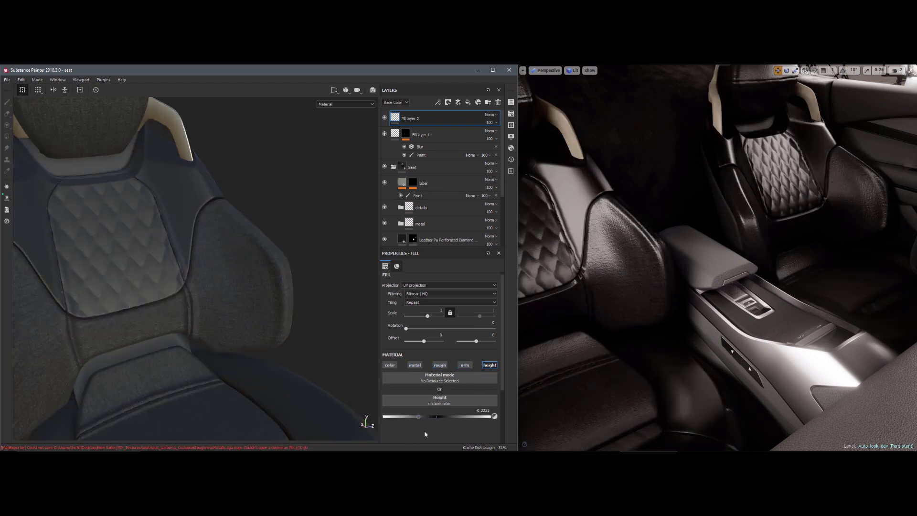
Give the negative-height fill layer a black mask and add a paint effect to it
{"action": "right_click", "coordinate": [438, 119]}
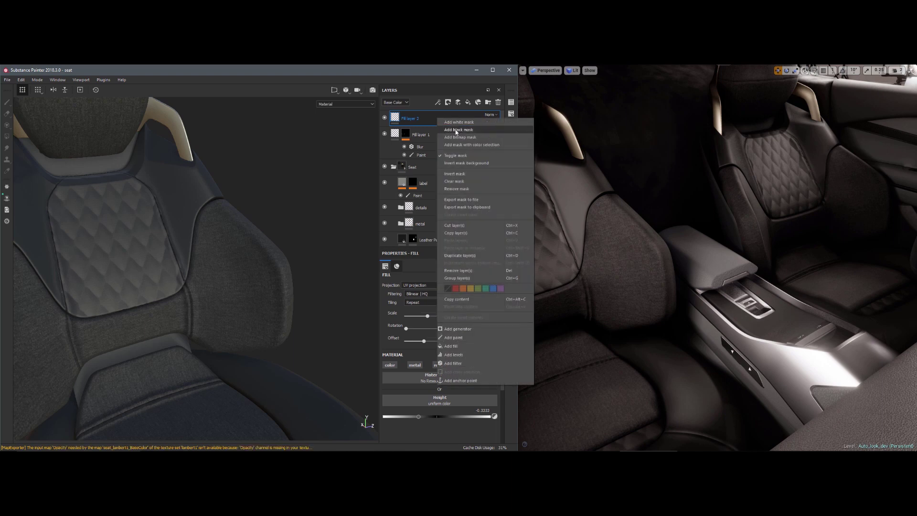
{"action": "left_click", "coordinate": [454, 130]}
{"action": "left_click", "coordinate": [438, 102]}
{"action": "left_click", "coordinate": [449, 121]}
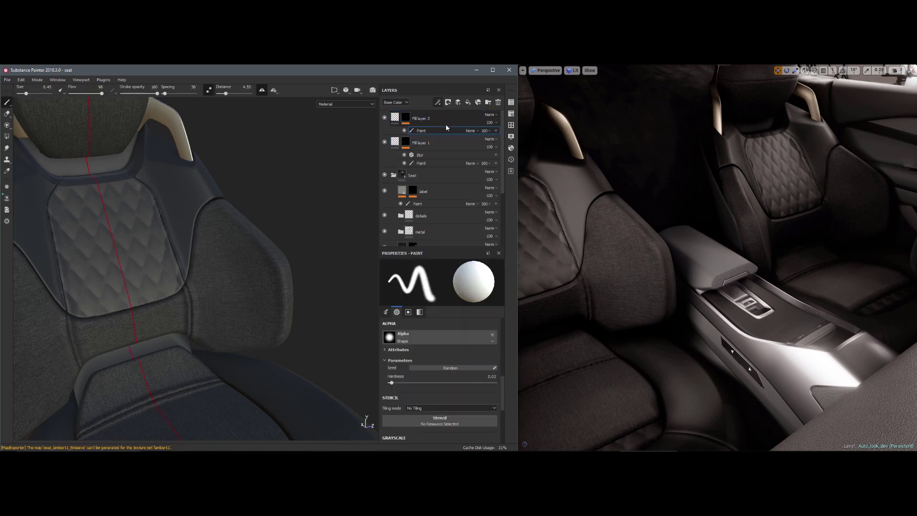
Switch the brush alpha to Shape Thorn, searching the alphas for "tho", and reduce the brush size to 2.70
{"action": "left_click", "coordinate": [414, 339]}
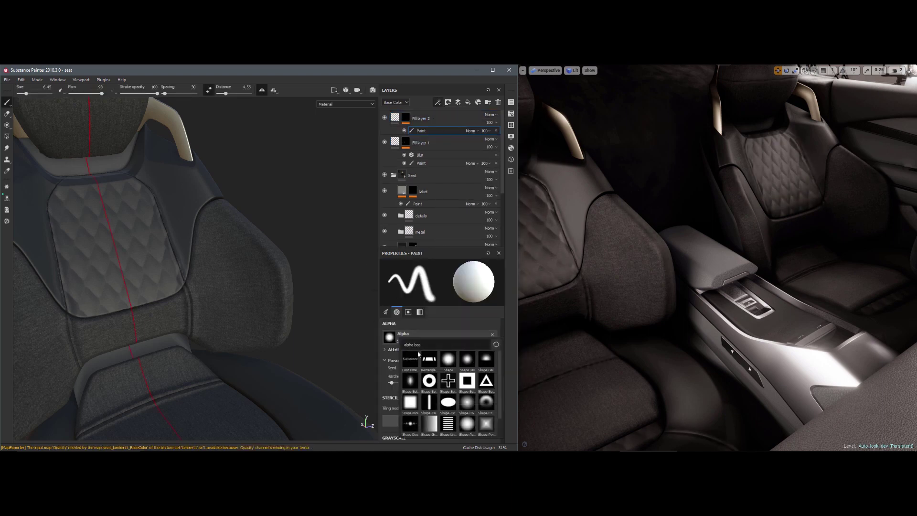
{"action": "type", "text": "tho"}
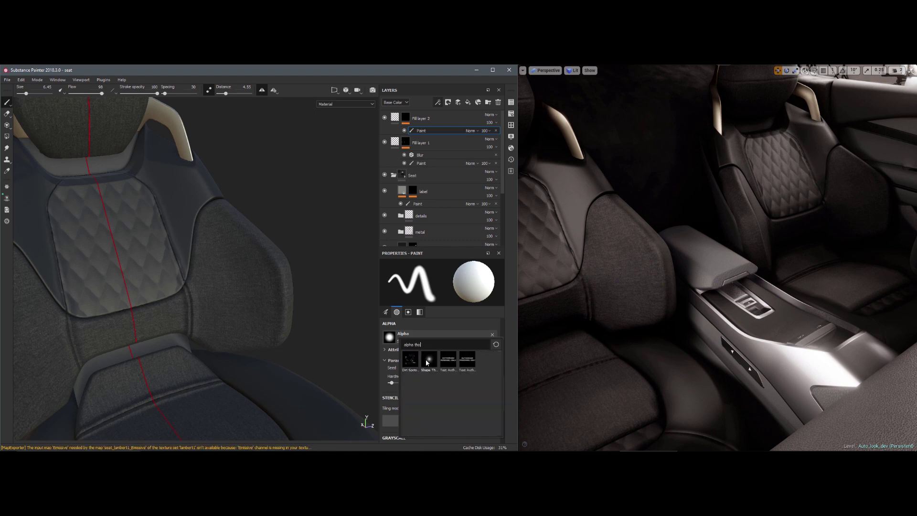
{"action": "left_click", "coordinate": [428, 360]}
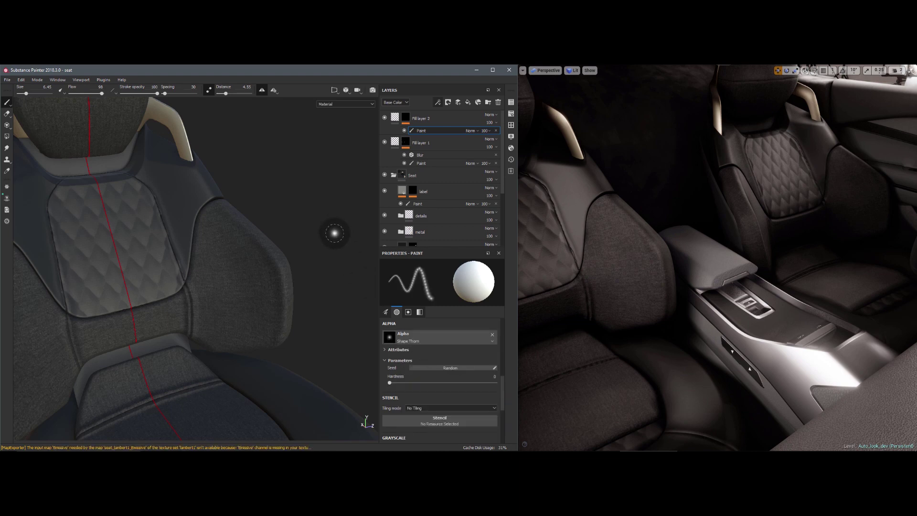
{"action": "right_click", "coordinate": [270, 180]}
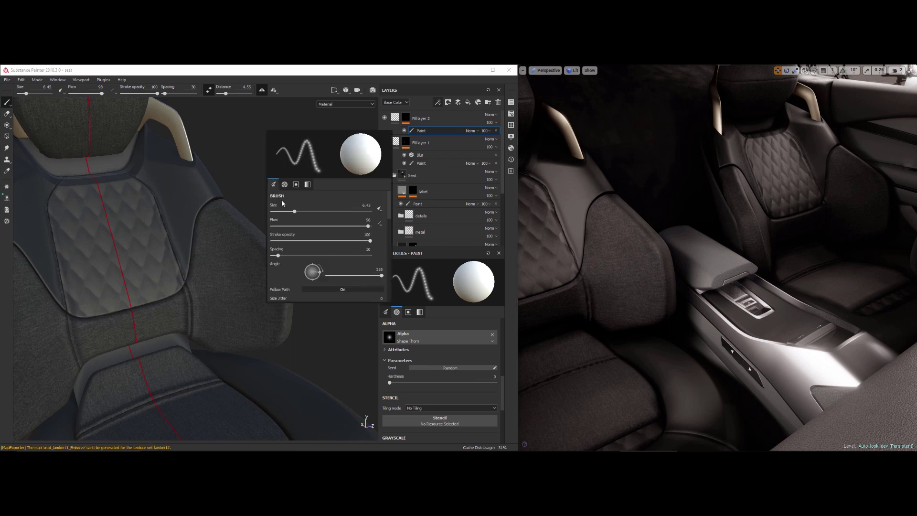
{"action": "left_click_drag", "start_coordinate": [295, 211], "coordinate": [286, 213]}
{"action": "left_click", "coordinate": [254, 192]}
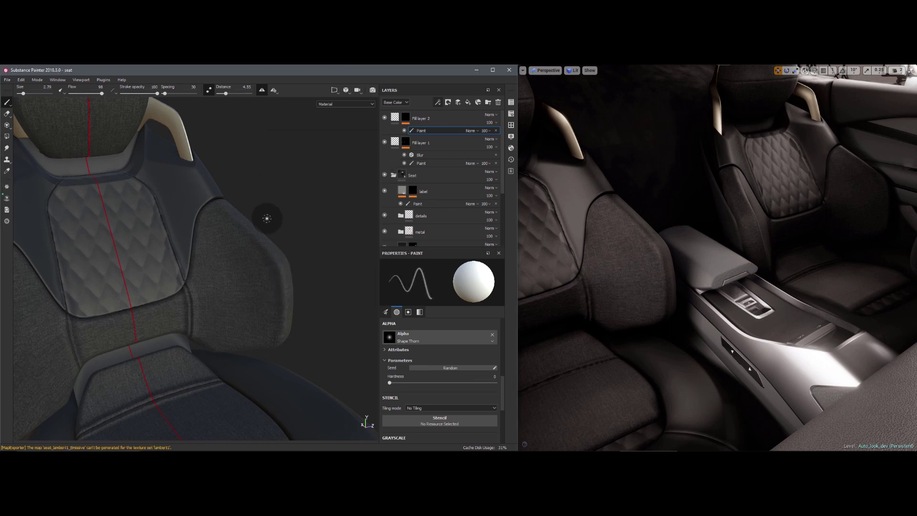
Set the groove layer's height to -0.4 and paint a thin groove in its mask along the backrest's side bolster seam
{"action": "left_click", "coordinate": [397, 121]}
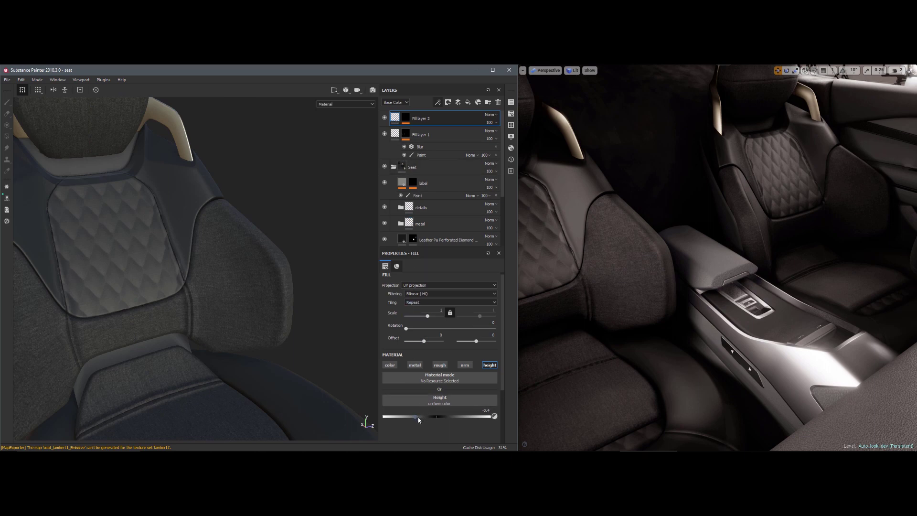
{"action": "left_click", "coordinate": [405, 122]}
{"action": "left_click", "coordinate": [421, 133]}
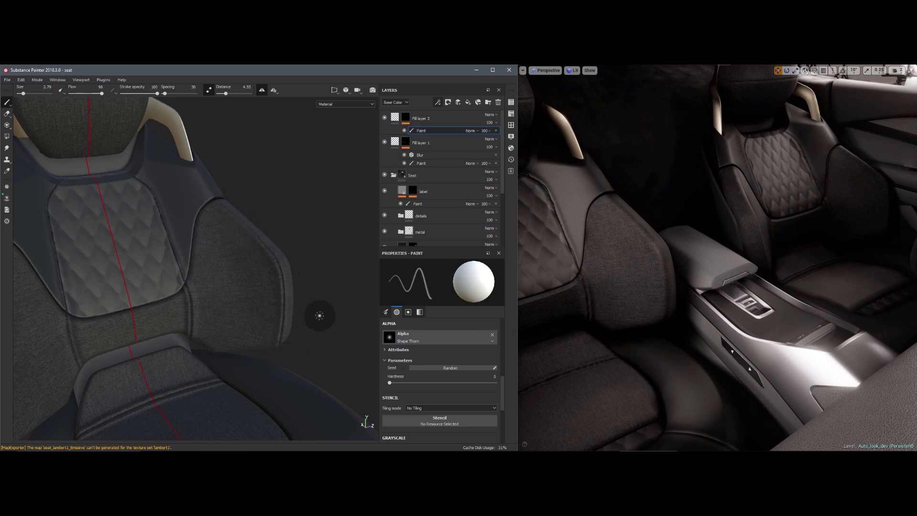
Add a fill layer above the groove layer, keep only its height channel and set the height to about 0.27
{"action": "left_click", "coordinate": [437, 122]}
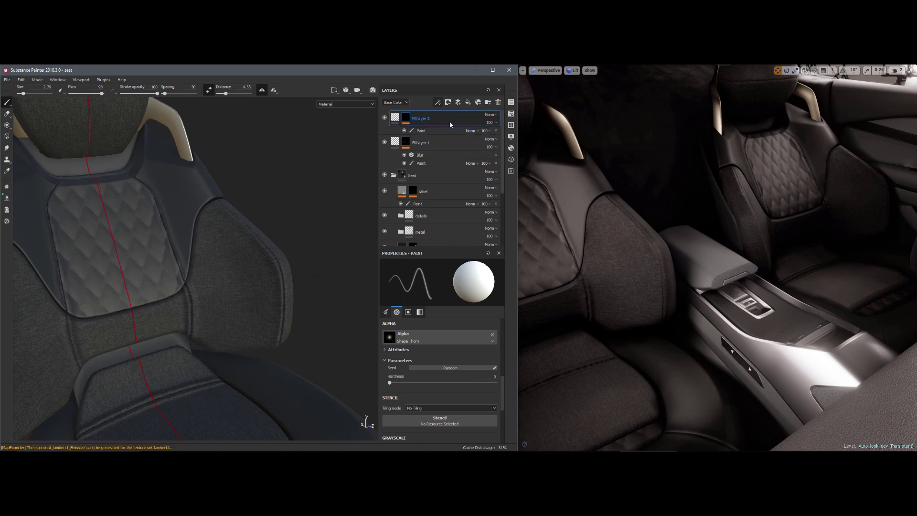
{"action": "left_click", "coordinate": [468, 105]}
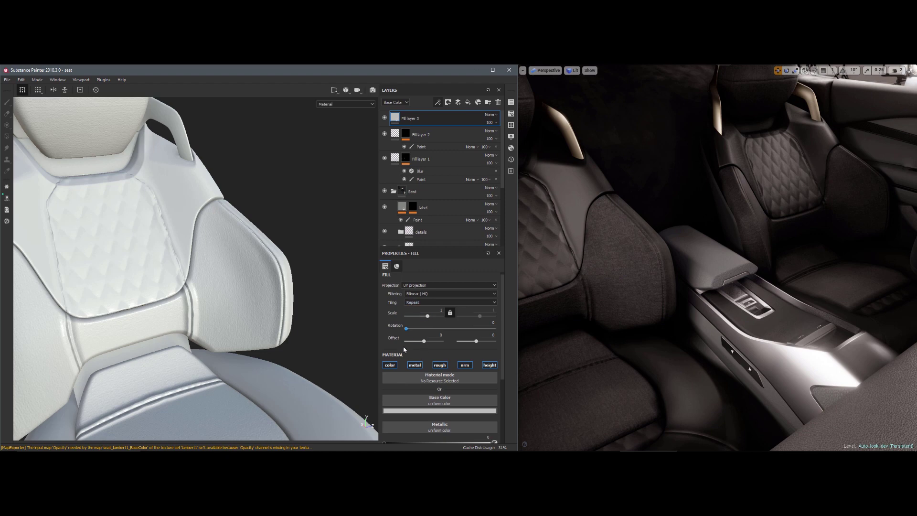
{"action": "left_click", "coordinate": [390, 365]}
{"action": "left_click", "coordinate": [414, 365]}
{"action": "left_click", "coordinate": [439, 365]}
{"action": "left_click", "coordinate": [464, 365]}
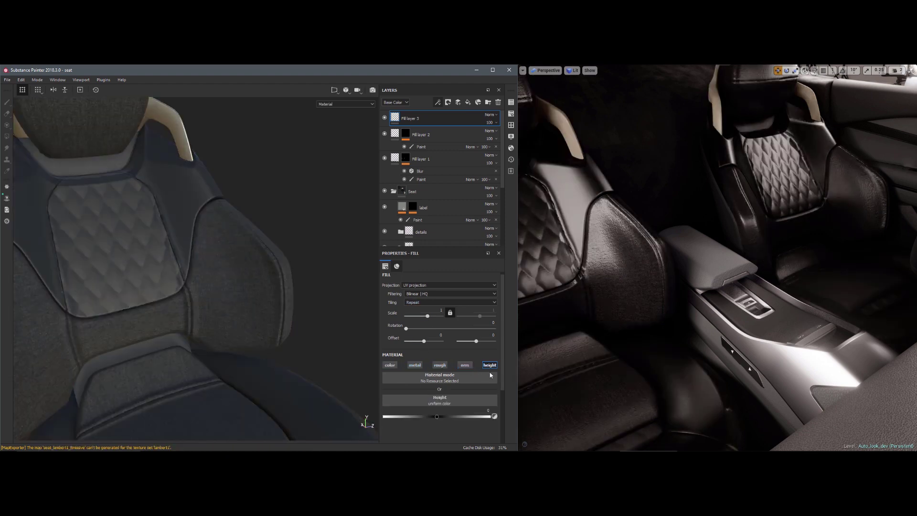
{"action": "left_click_drag", "start_coordinate": [437, 415], "coordinate": [451, 416]}
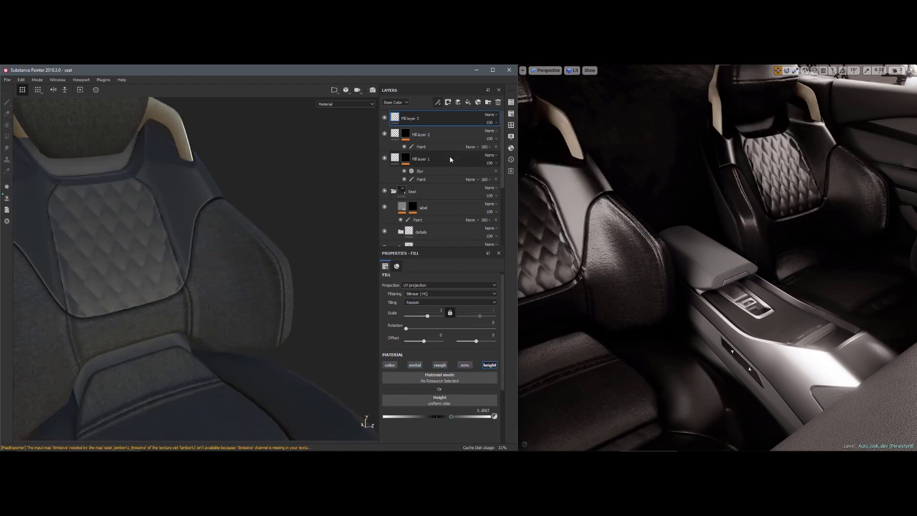
Add a black mask with a paint effect to the new positive-height fill layer
{"action": "right_click", "coordinate": [431, 119]}
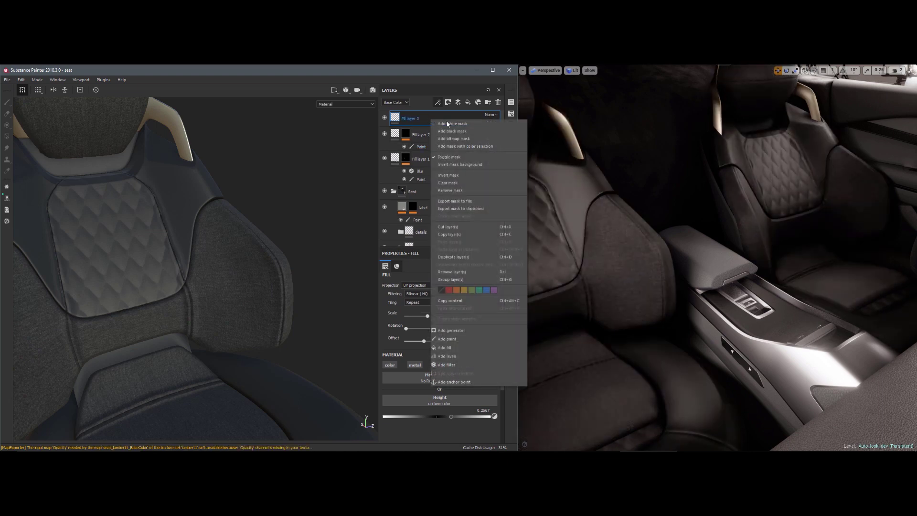
{"action": "left_click", "coordinate": [446, 136]}
{"action": "left_click", "coordinate": [437, 102]}
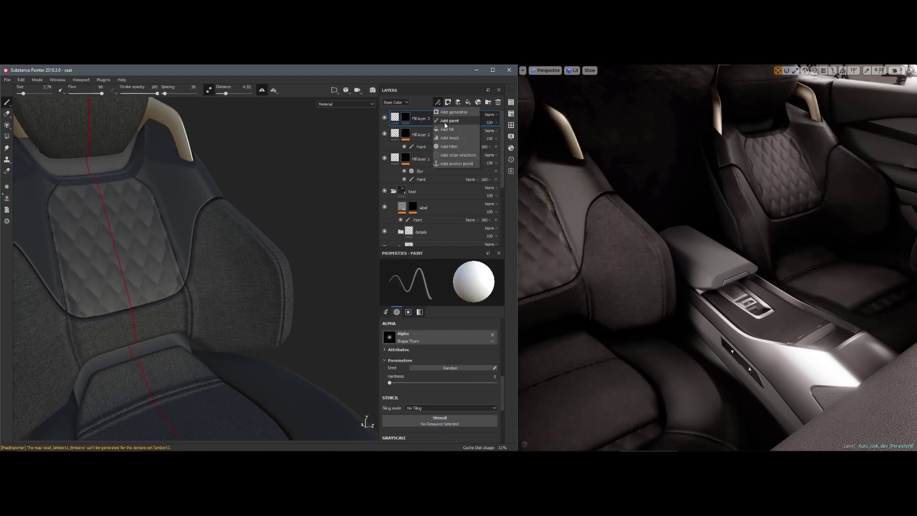
{"action": "left_click", "coordinate": [449, 120]}
Load the Stitch Generator alpha into the brush, searching the alphas for "stit", and set the brush spacing to 85
{"action": "left_click", "coordinate": [401, 341]}
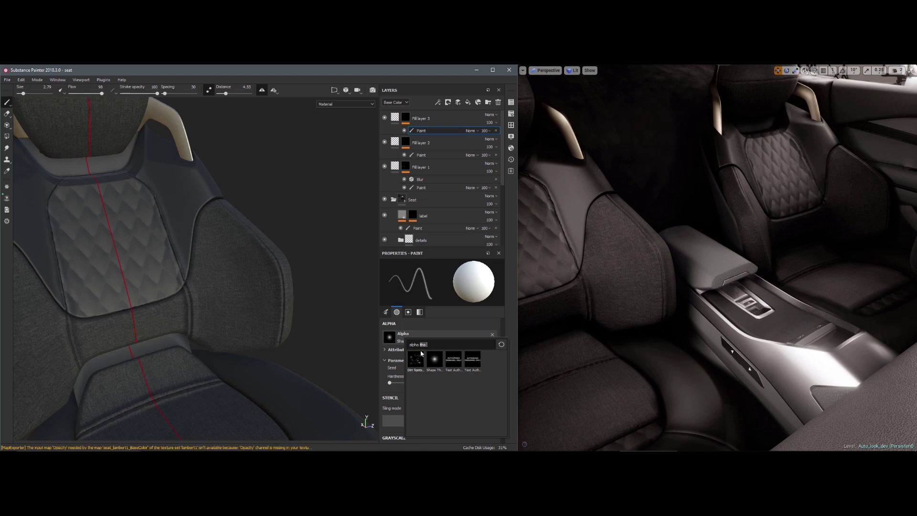
{"action": "type", "text": "st"}
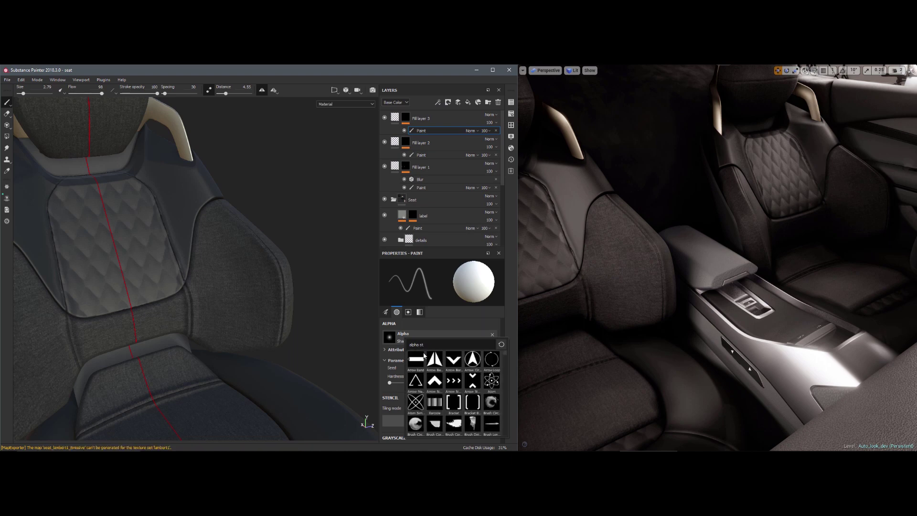
{"action": "type", "text": "it"}
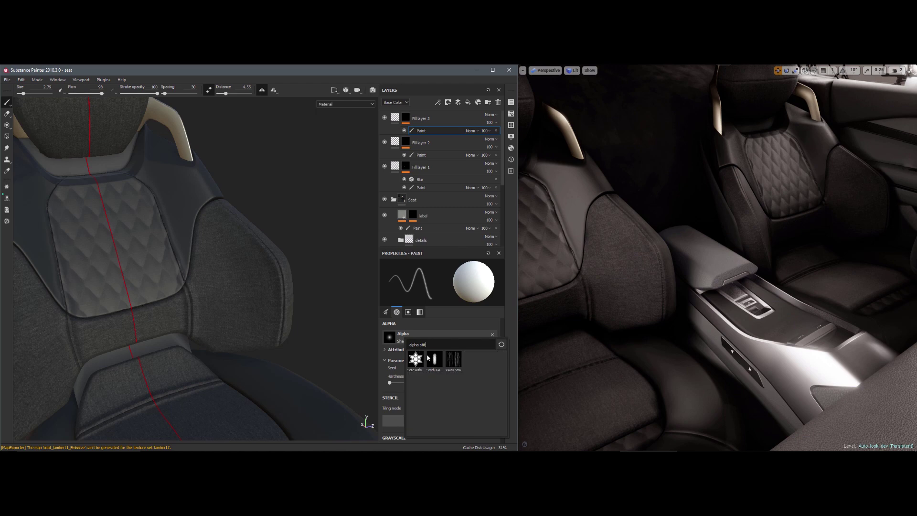
{"action": "left_click", "coordinate": [433, 360]}
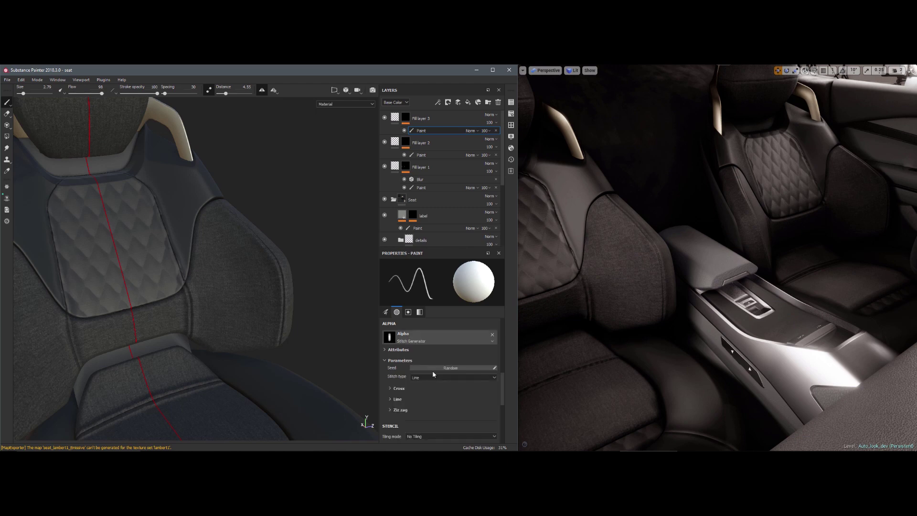
{"action": "left_click", "coordinate": [386, 313]}
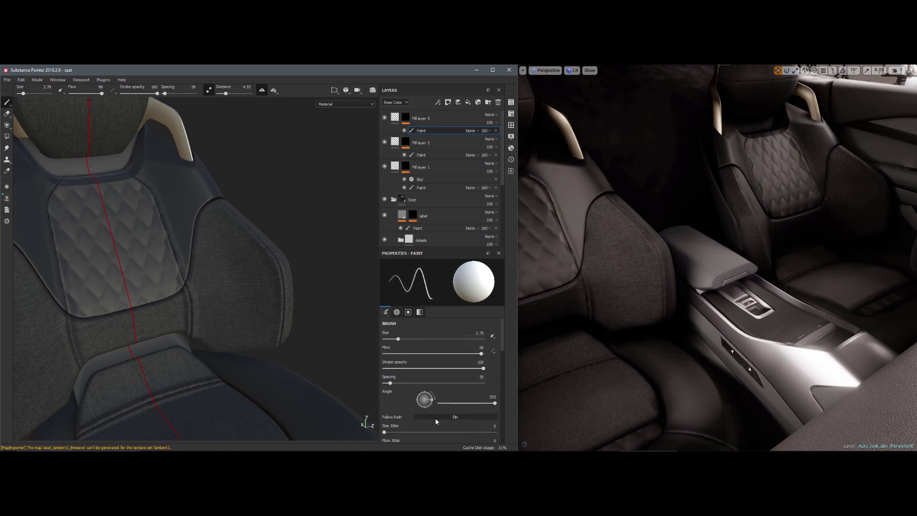
{"action": "left_click_drag", "start_coordinate": [391, 385], "coordinate": [405, 384]}
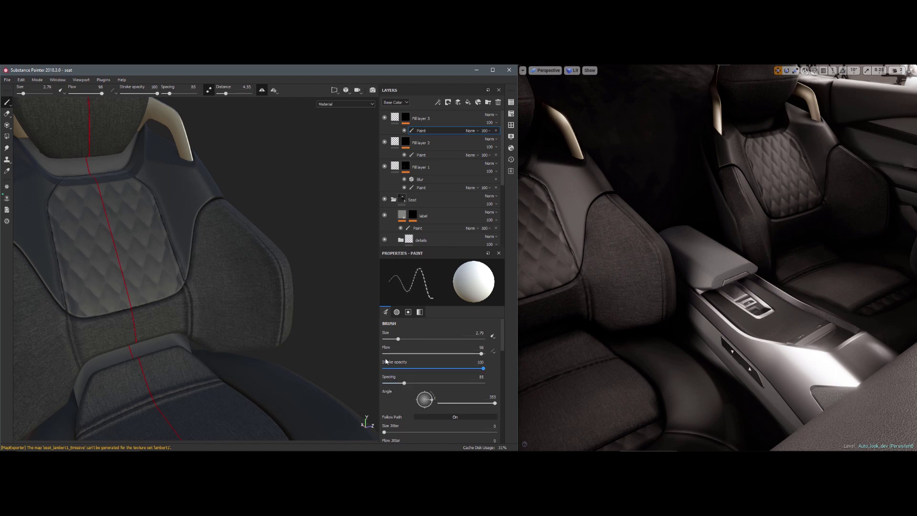
Adjust the brush angle and paint a row of stitches along the backrest's side bolster seam at brush size 2.70
{"action": "left_click_drag", "start_coordinate": [223, 213], "coordinate": [213, 217], "text": "ctrl"}
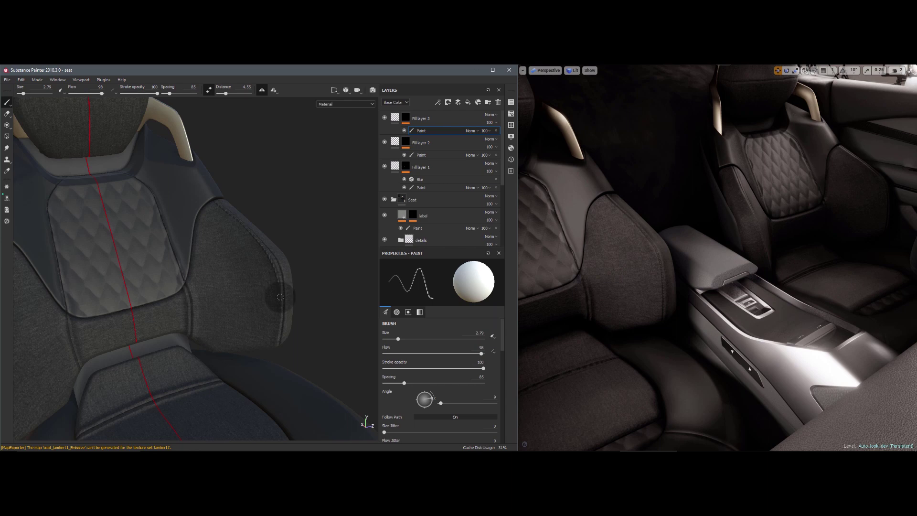
{"action": "left_click_drag", "start_coordinate": [280, 297], "coordinate": [275, 351]}
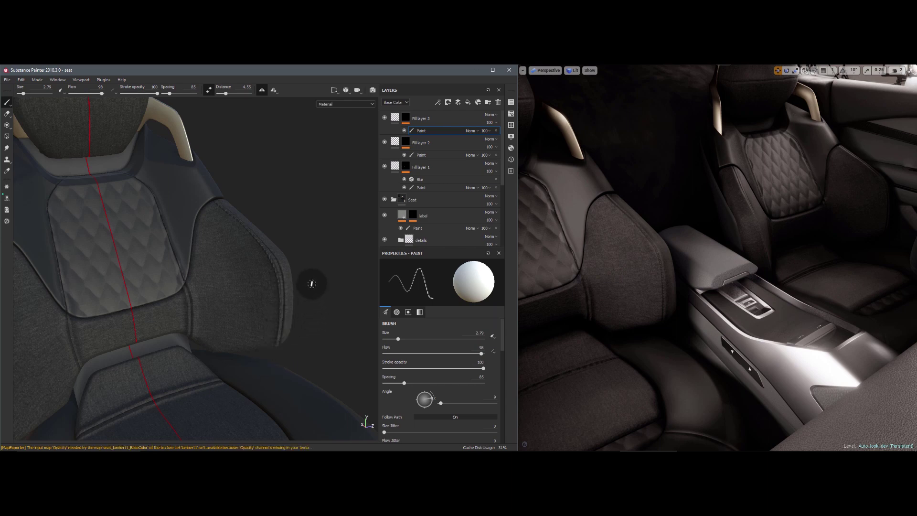
Enable the stitch layer's color channel and darken its base color to a grey of about 0.102
{"action": "left_click", "coordinate": [394, 119]}
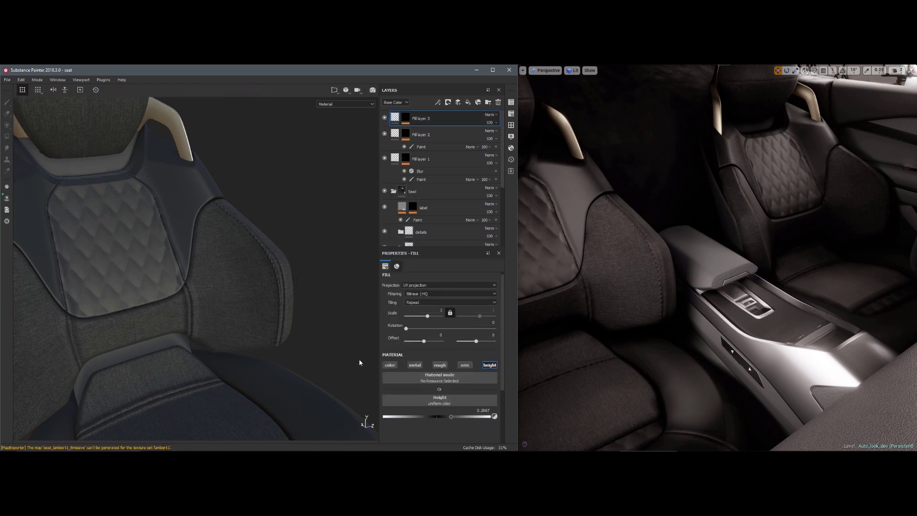
{"action": "left_click", "coordinate": [391, 366]}
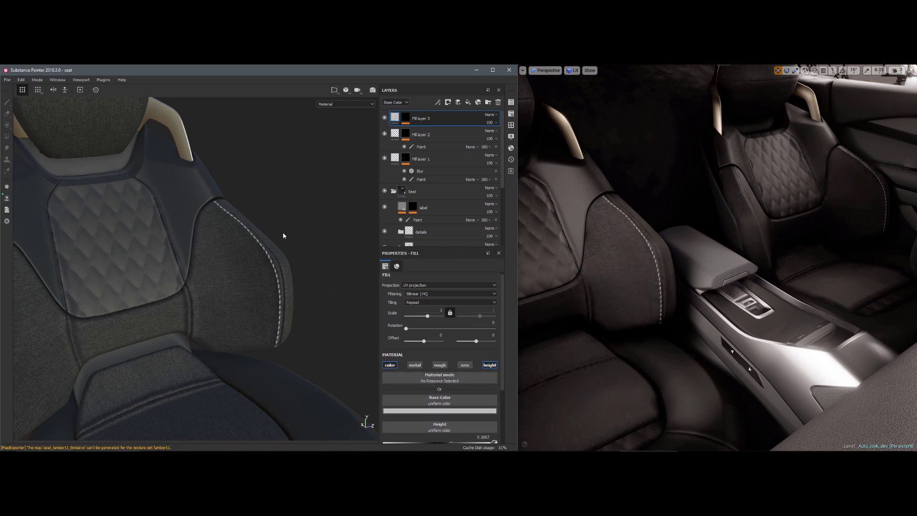
{"action": "left_click", "coordinate": [400, 410]}
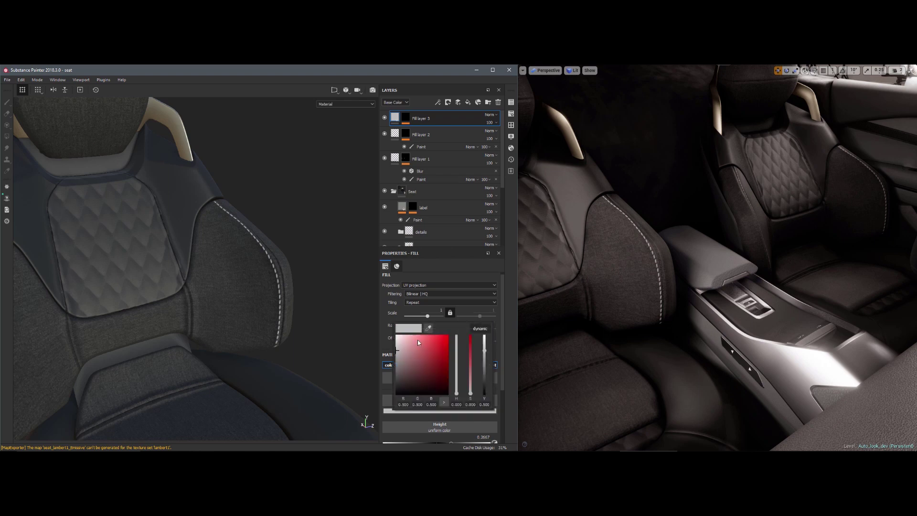
{"action": "left_click_drag", "start_coordinate": [403, 353], "coordinate": [396, 375]}
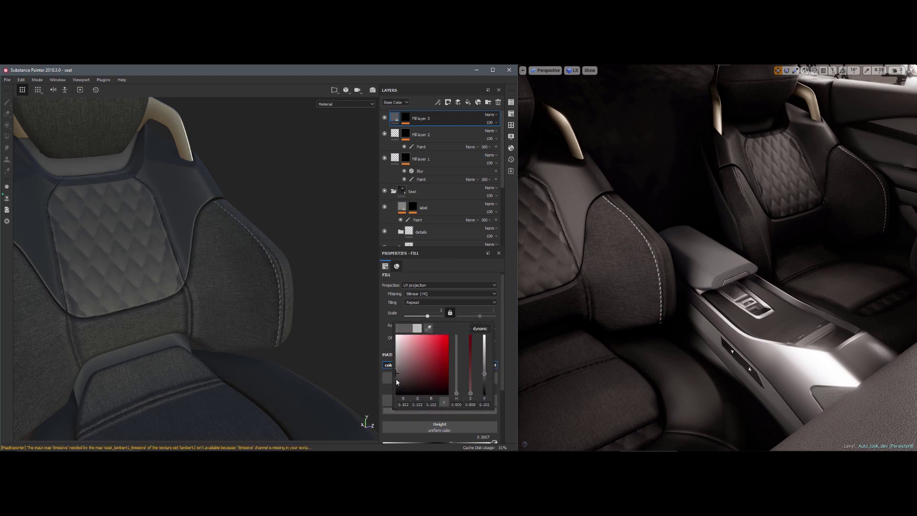
Darken the stitch layer's base color to about 0.084 and check the seat stitching in the Unreal viewport
{"action": "left_click_drag", "start_coordinate": [396, 379], "coordinate": [397, 379]}
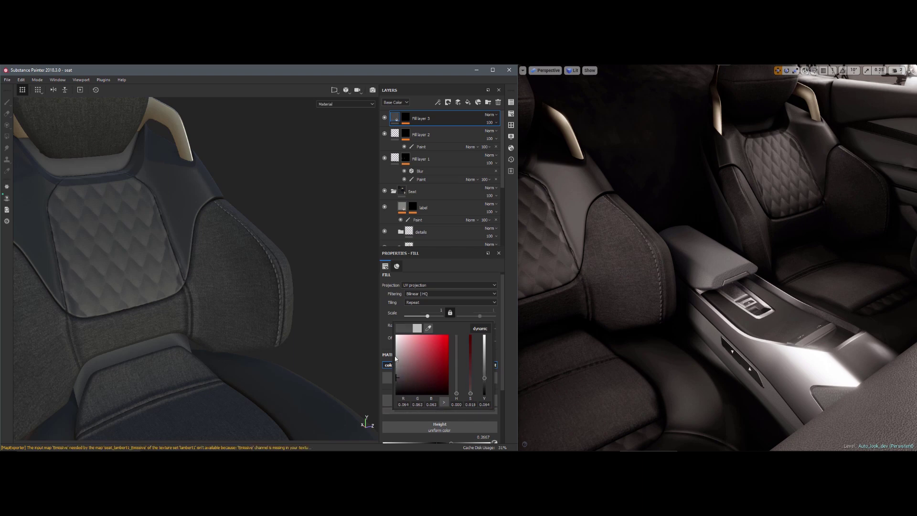
{"action": "mouse_move", "coordinate": [696, 295]}
{"action": "right_mouse_down"}
{"action": "mouse_move", "coordinate": [726, 281]}
{"action": "mouse_move", "coordinate": [643, 280]}
{"action": "mouse_move", "coordinate": [652, 298]}
{"action": "mouse_move", "coordinate": [798, 264]}
{"action": "mouse_move", "coordinate": [780, 273]}
{"action": "right_mouse_up"}
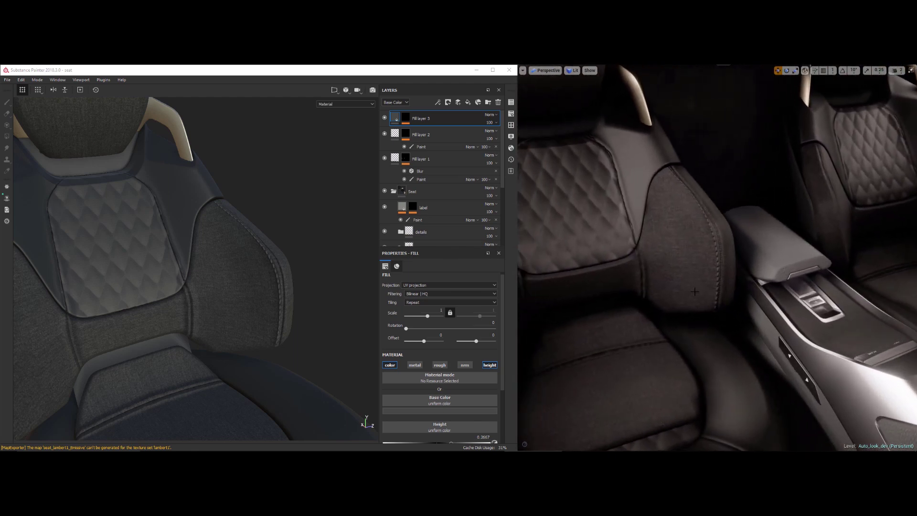
{"action": "mouse_move", "coordinate": [695, 292]}
{"action": "right_mouse_down"}
{"action": "mouse_move", "coordinate": [659, 283]}
{"action": "mouse_move", "coordinate": [667, 285]}
{"action": "right_mouse_up"}
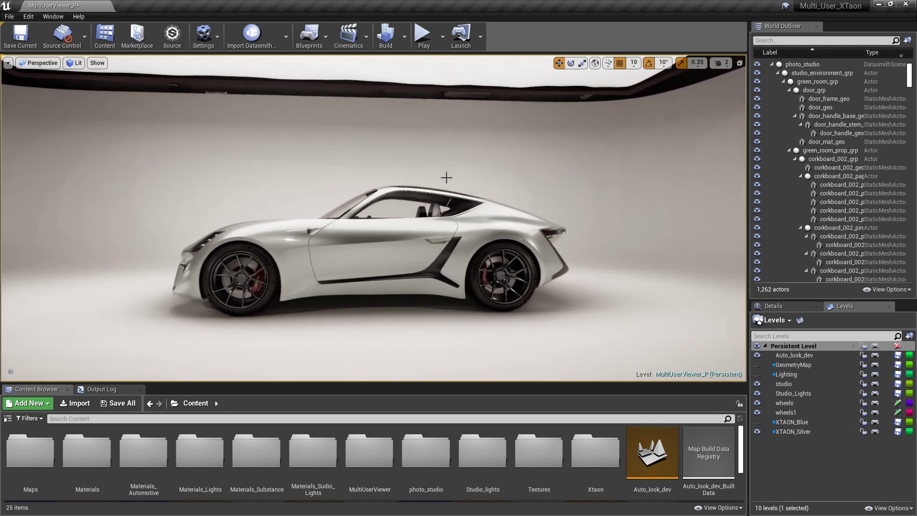
Look through the Unreal Studio feature packs that can be added to the project
{"action": "left_click", "coordinate": [31, 403]}
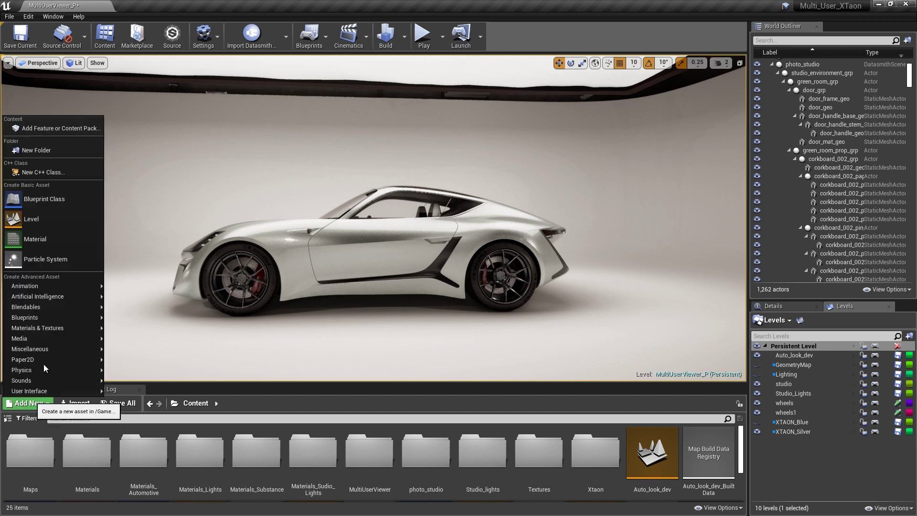
{"action": "left_click", "coordinate": [50, 128]}
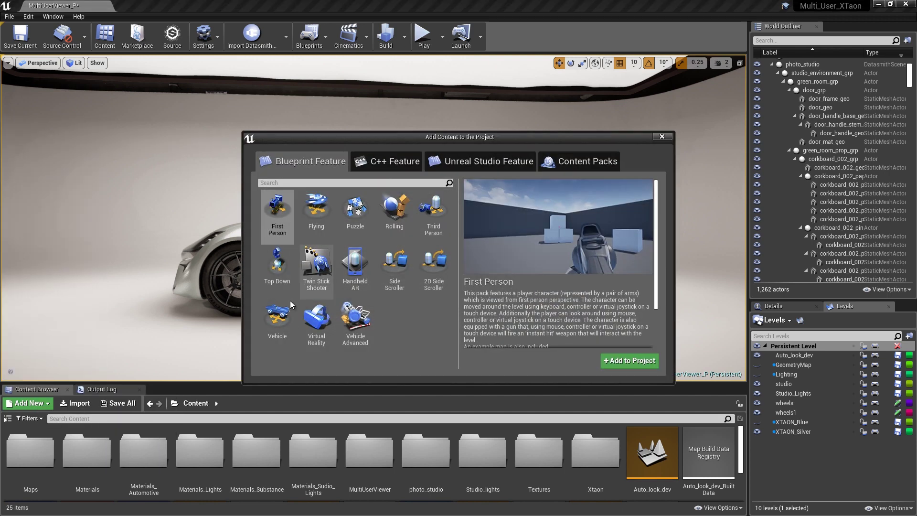
{"action": "left_click", "coordinate": [497, 160]}
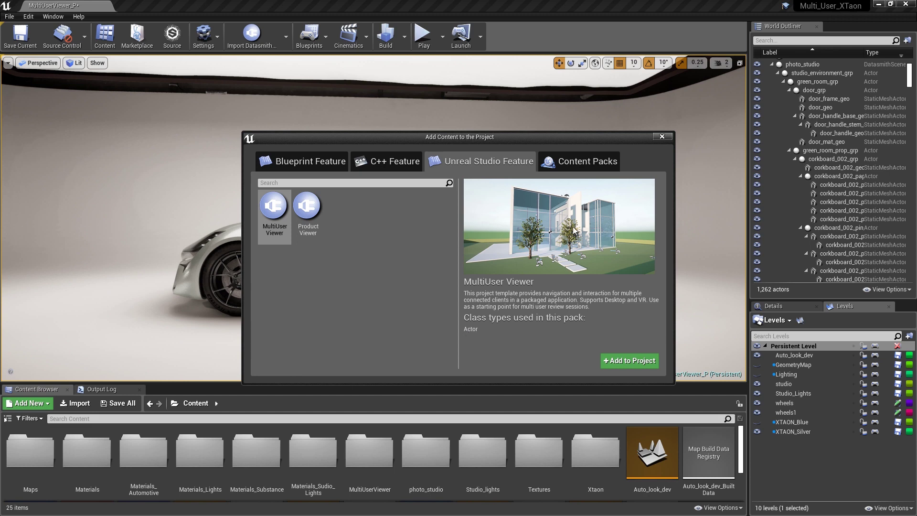
{"action": "left_click", "coordinate": [662, 136]}
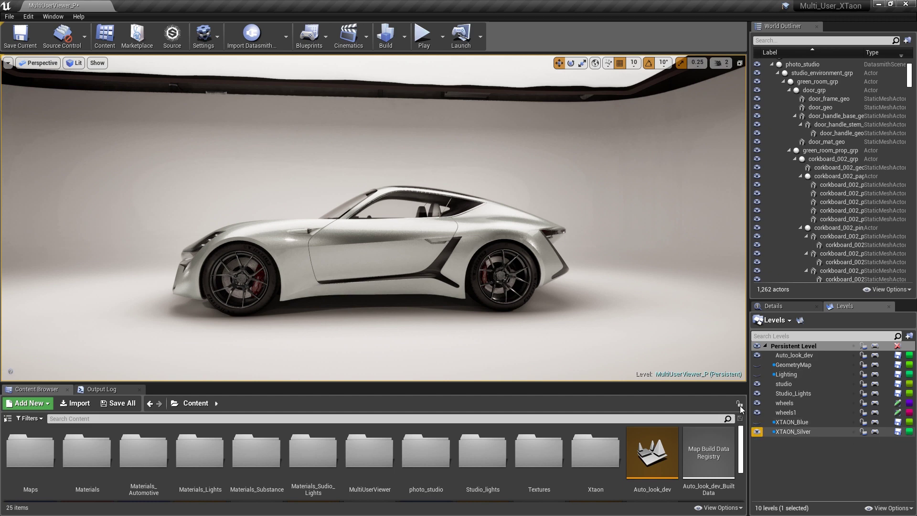
Show the XTAON_Blue level in place of XTAON_Silver and inspect the car from its side and rear
{"action": "left_click", "coordinate": [759, 422]}
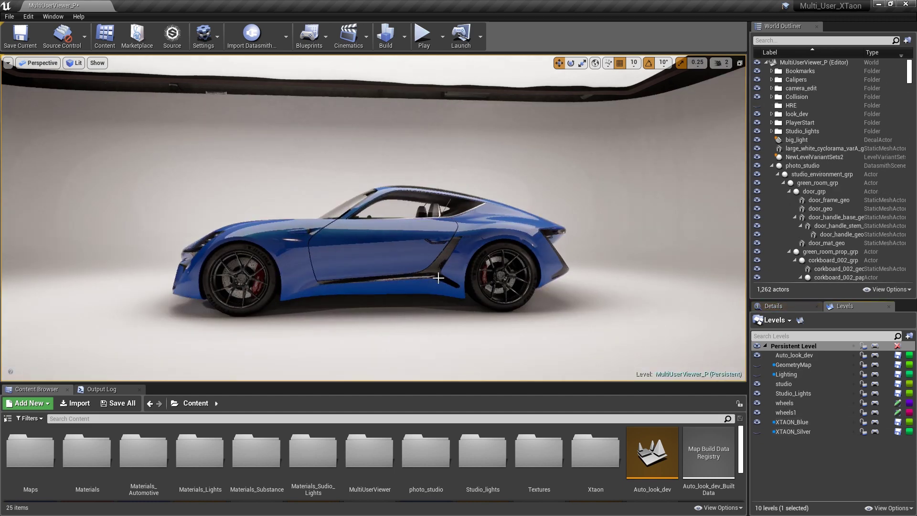
{"action": "scroll", "coordinate": [390, 298], "scroll_direction": "up", "scroll_amount": 4}
{"action": "scroll", "coordinate": [389, 299], "scroll_direction": "down", "scroll_amount": 2}
{"action": "mouse_move", "coordinate": [451, 309]}
{"action": "right_mouse_down"}
{"action": "mouse_move", "coordinate": [356, 318]}
{"action": "mouse_move", "coordinate": [438, 308]}
{"action": "right_mouse_up"}
{"action": "middle_click_drag", "start_coordinate": [438, 307], "coordinate": [561, 335]}
{"action": "mouse_move", "coordinate": [916, 463]}
{"action": "middle_mouse_down"}
{"action": "mouse_move", "coordinate": [916, 453]}
{"action": "mouse_move", "coordinate": [881, 436]}
{"action": "mouse_move", "coordinate": [911, 446]}
{"action": "middle_mouse_up"}
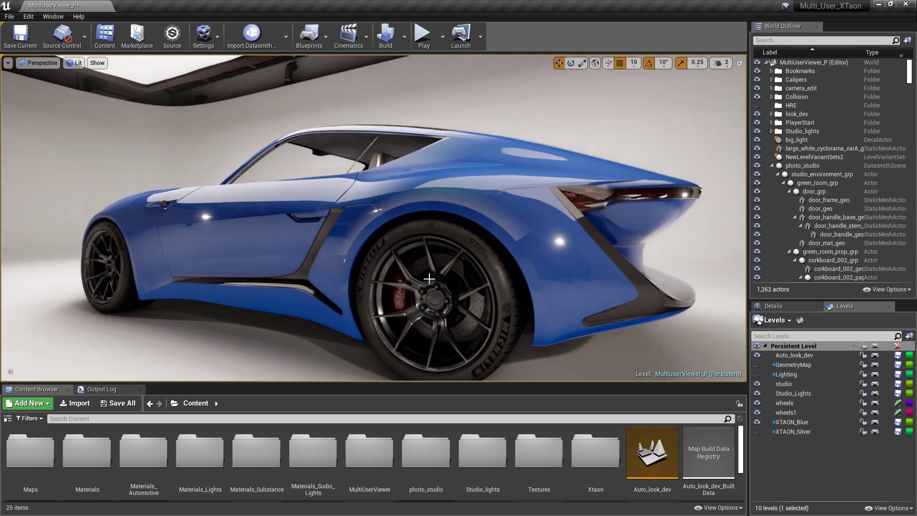
{"action": "middle_click_drag", "start_coordinate": [429, 279], "coordinate": [439, 340]}
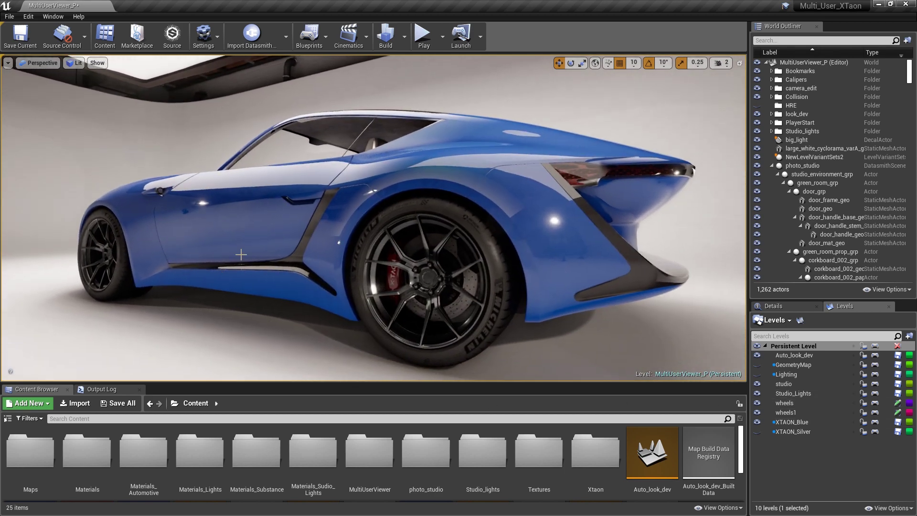
{"action": "right_click_drag", "start_coordinate": [290, 256], "coordinate": [256, 264]}
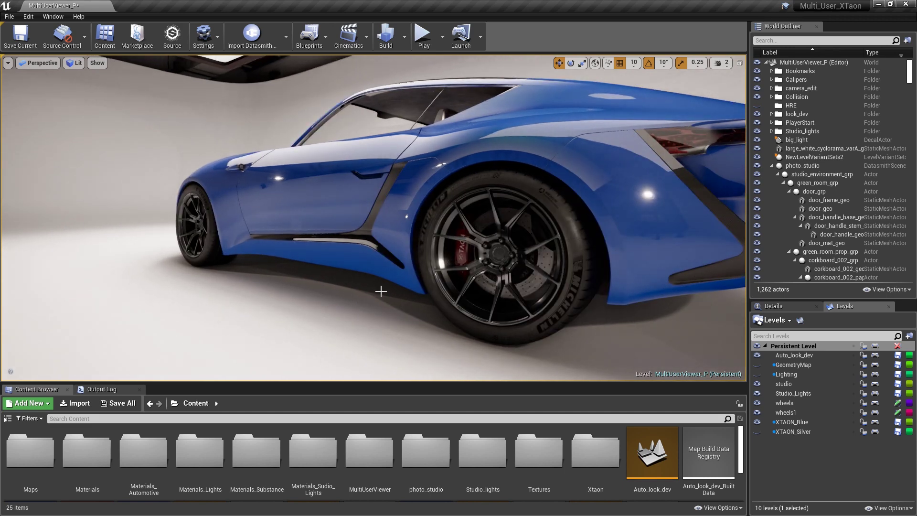
{"action": "left_click_drag", "start_coordinate": [382, 291], "coordinate": [674, 234], "text": "alt"}
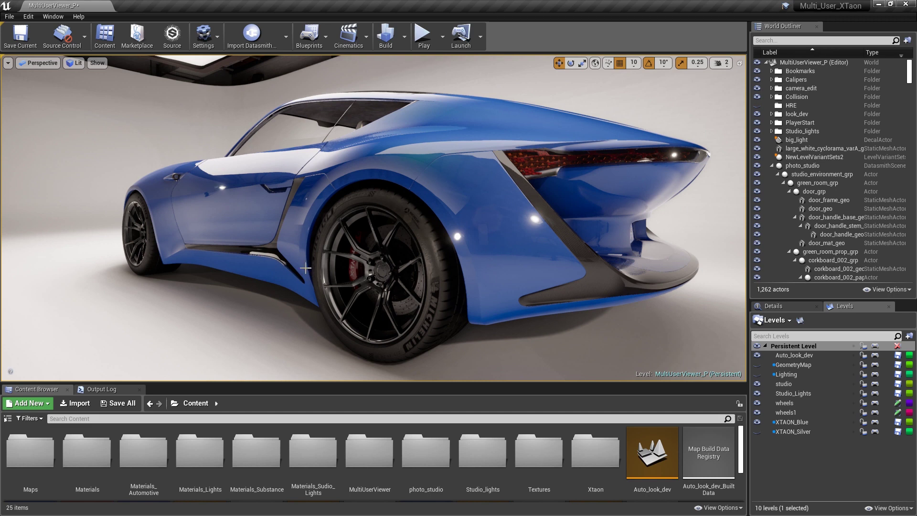
{"action": "left_click_drag", "start_coordinate": [295, 226], "coordinate": [267, 188], "text": "alt"}
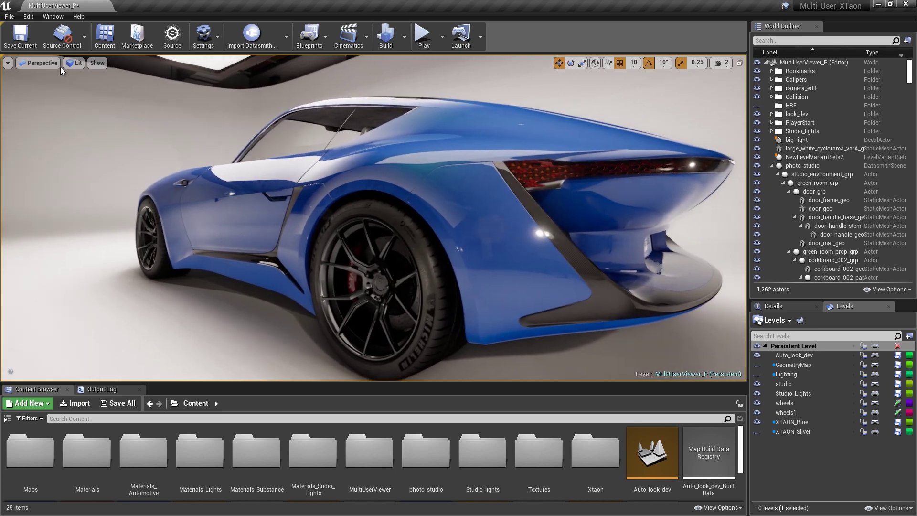
Pilot the CineCameraActor_back camera and reframe it to a full side view of the car
{"action": "left_click", "coordinate": [48, 66]}
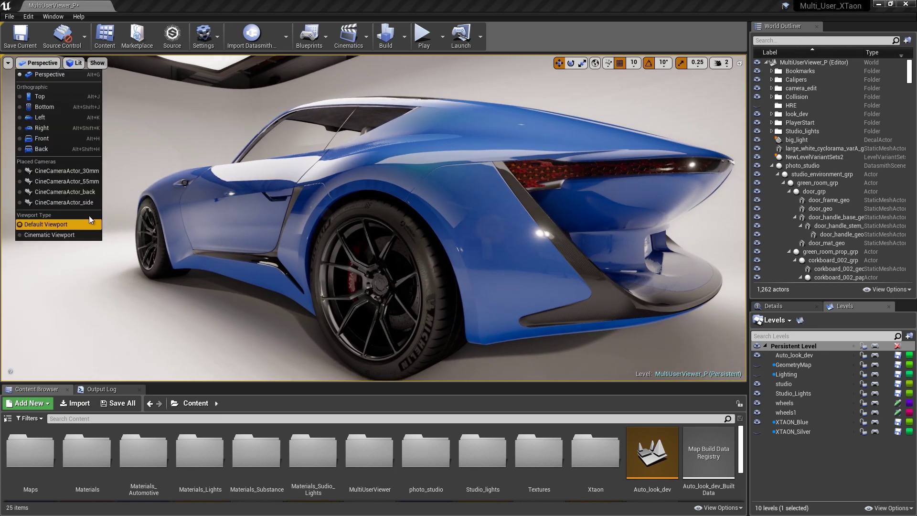
{"action": "left_click", "coordinate": [105, 202]}
{"action": "scroll", "coordinate": [330, 234], "scroll_direction": "up", "scroll_amount": 10}
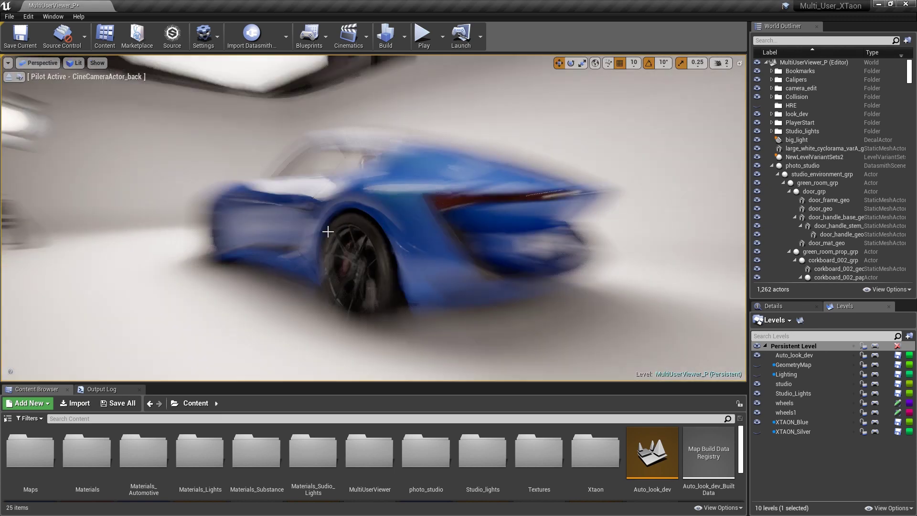
{"action": "left_click_drag", "start_coordinate": [328, 231], "coordinate": [557, 292], "text": "alt"}
{"action": "left_click_drag", "start_coordinate": [245, 196], "coordinate": [389, 206], "text": "alt"}
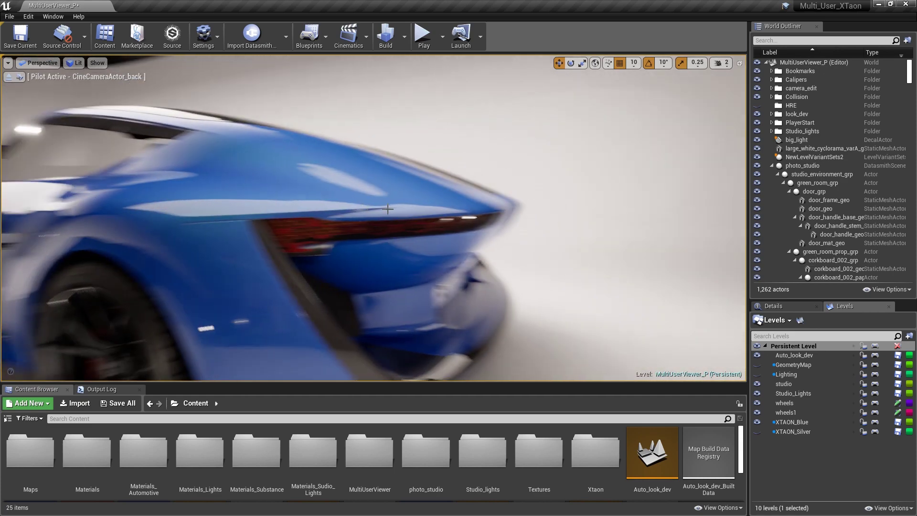
{"action": "right_click_drag", "start_coordinate": [388, 206], "coordinate": [292, 207], "text": "alt"}
{"action": "left_click_drag", "start_coordinate": [291, 207], "coordinate": [363, 207], "text": "alt"}
{"action": "middle_click_drag", "start_coordinate": [162, 220], "coordinate": [331, 215], "text": "alt"}
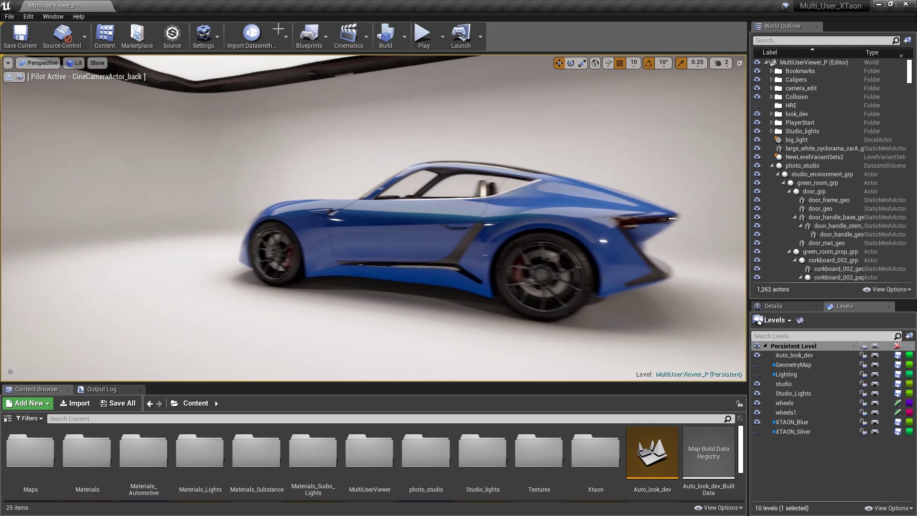
{"action": "right_click_drag", "start_coordinate": [332, 215], "coordinate": [411, 119], "text": "alt"}
{"action": "middle_click_drag", "start_coordinate": [410, 119], "coordinate": [336, 3], "text": "alt"}
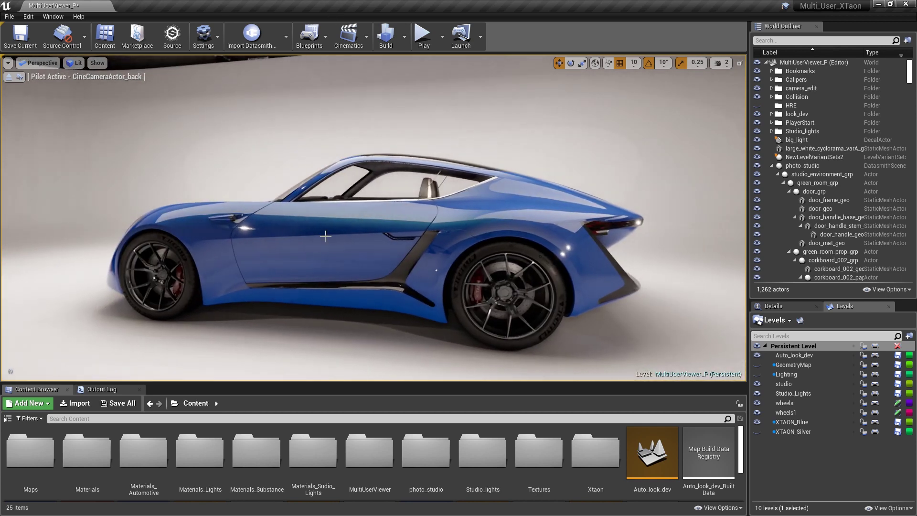
{"action": "middle_click_drag", "start_coordinate": [323, 234], "coordinate": [314, 387], "text": "alt"}
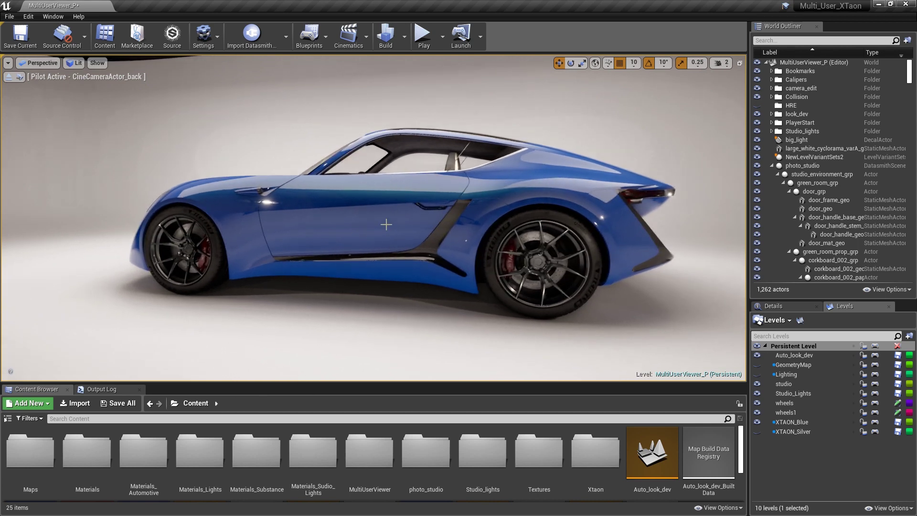
{"action": "scroll", "coordinate": [385, 223], "scroll_direction": "down", "scroll_amount": 2}
{"action": "scroll", "coordinate": [387, 214], "scroll_direction": "up", "scroll_amount": 2}
{"action": "middle_click_drag", "start_coordinate": [388, 213], "coordinate": [442, 86], "text": "alt"}
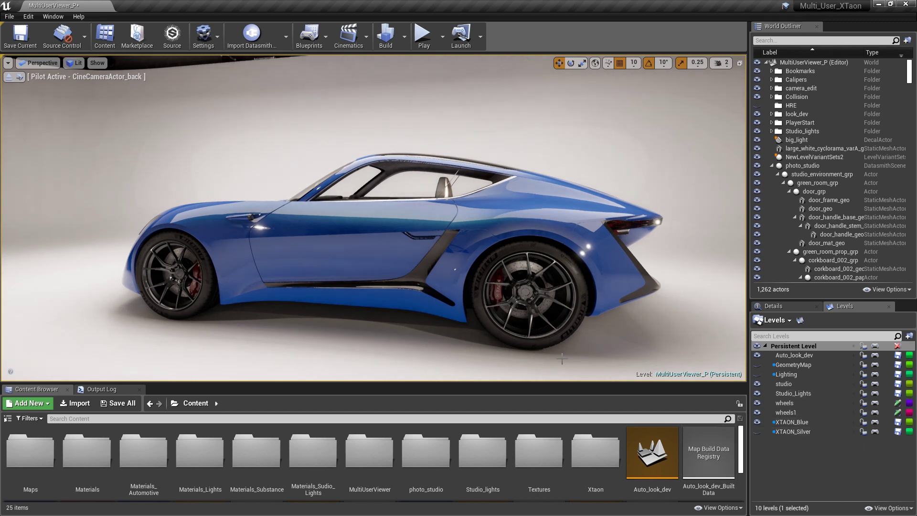
Create a Widget Blueprint named ui_dto2 in the Content folder and open it for editing
{"action": "left_click_drag", "start_coordinate": [743, 447], "coordinate": [740, 467]}
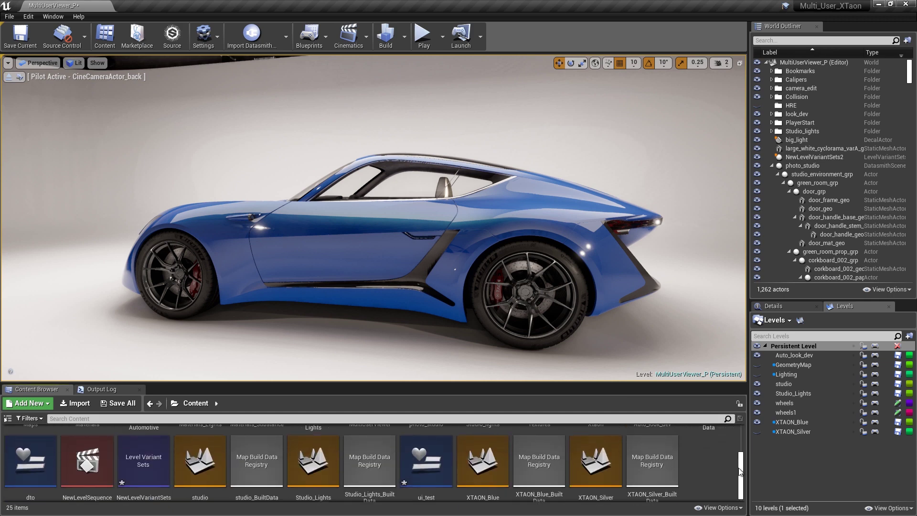
{"action": "right_click", "coordinate": [692, 466]}
{"action": "mouse_move", "coordinate": [714, 459]}
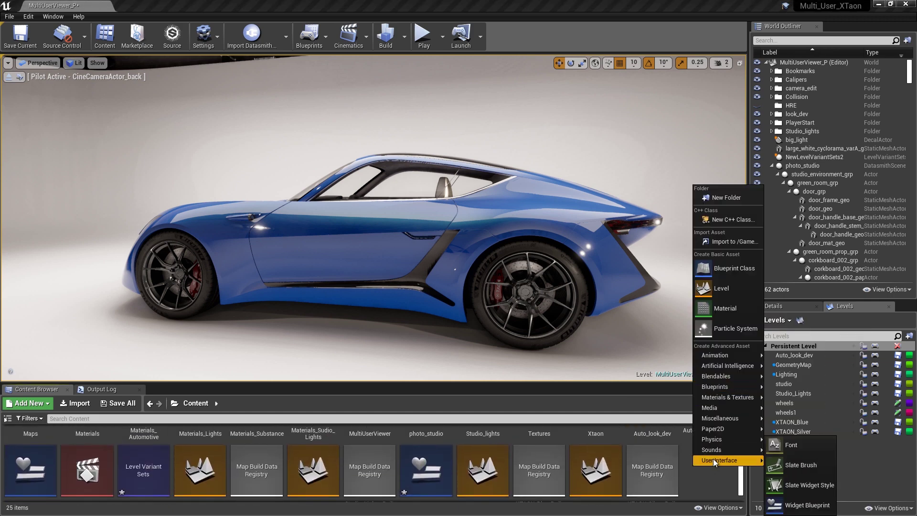
{"action": "left_click", "coordinate": [808, 502]}
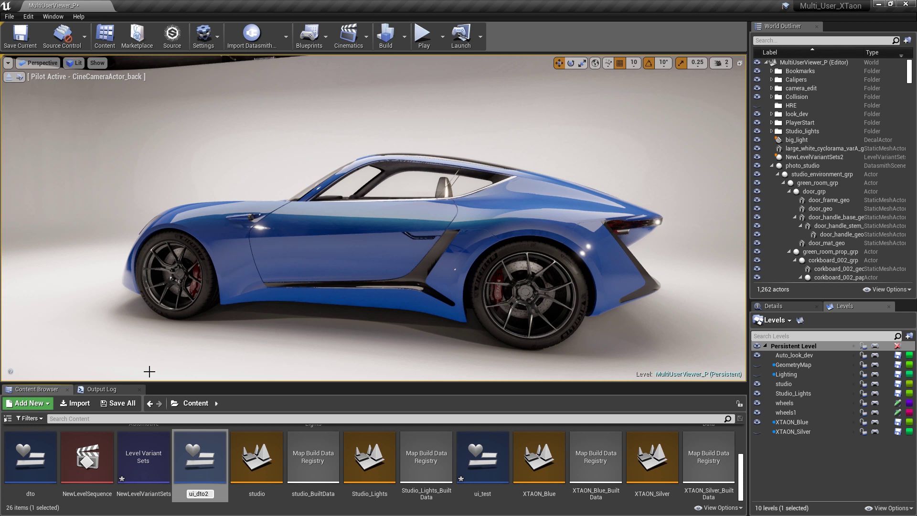
{"action": "key", "text": "Return"}
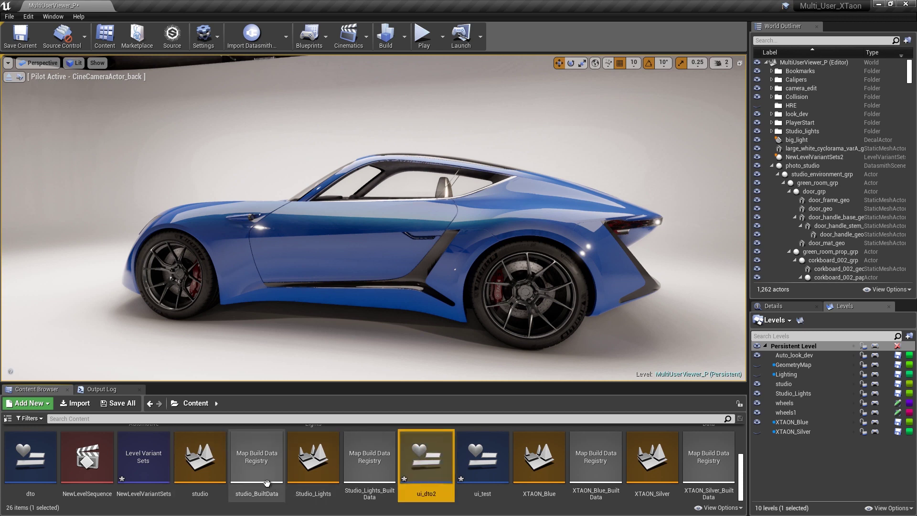
{"action": "double_click", "coordinate": [419, 460]}
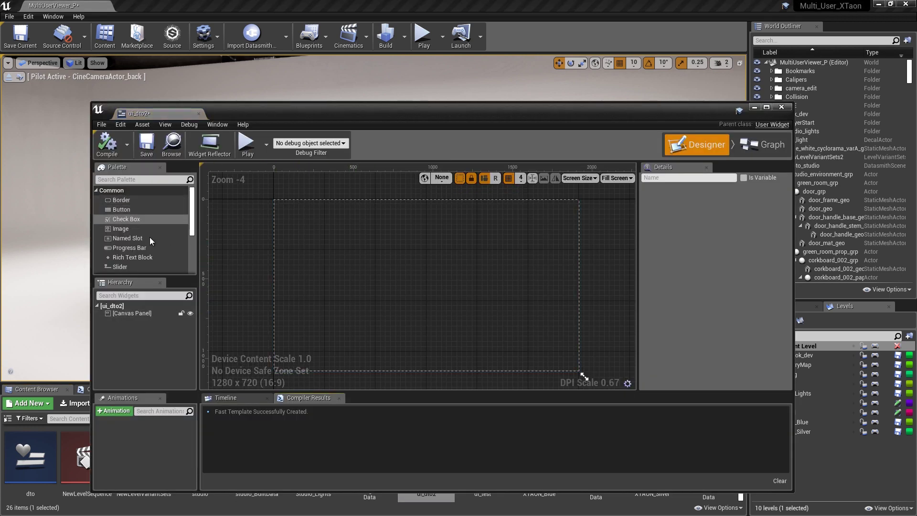
Place two buttons side by side near the canvas's lower-left corner and shrink the widget editor to uncover the content browser
{"action": "left_click_drag", "start_coordinate": [116, 211], "coordinate": [290, 344]}
{"action": "left_click_drag", "start_coordinate": [133, 210], "coordinate": [318, 347]}
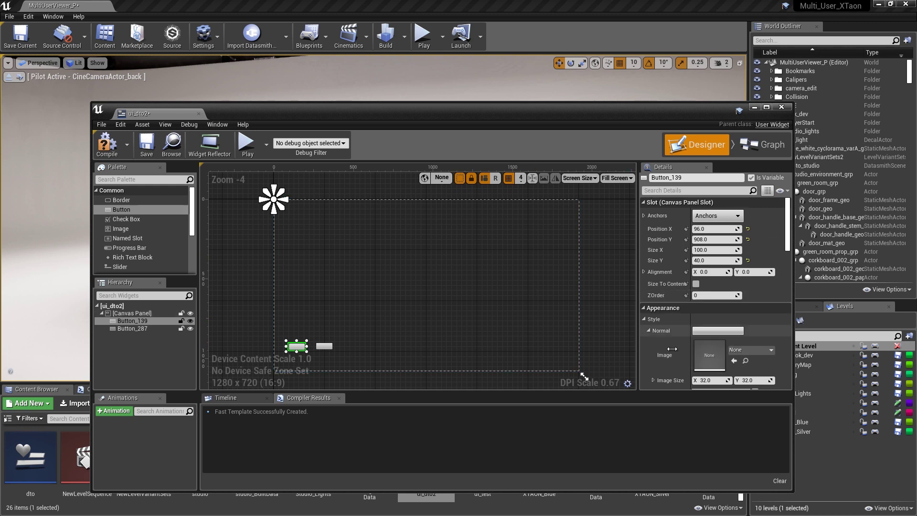
{"action": "left_click_drag", "start_coordinate": [499, 114], "coordinate": [474, 31]}
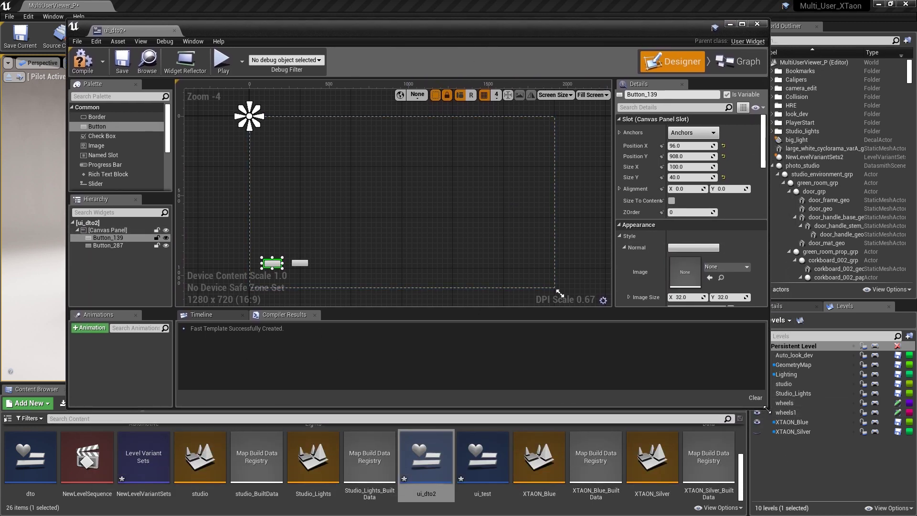
{"action": "left_click_drag", "start_coordinate": [767, 410], "coordinate": [741, 373]}
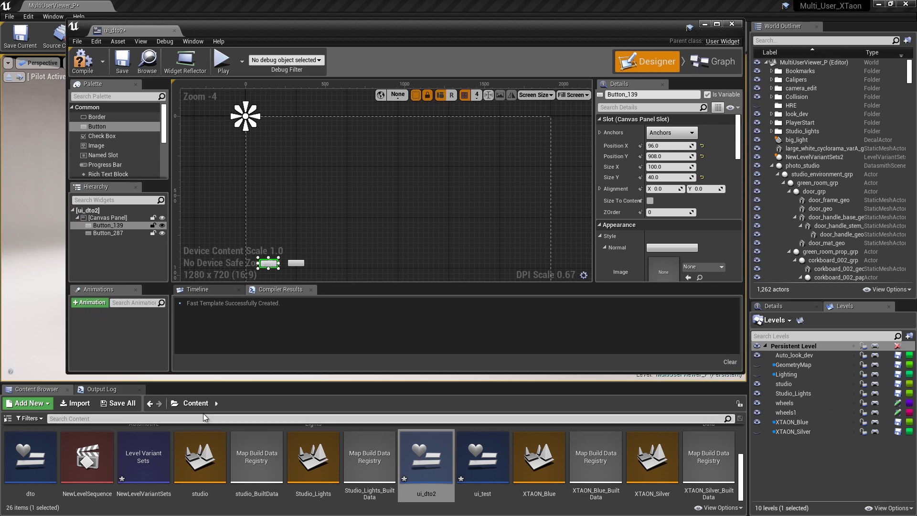
Assign the shock_blue texture from the Textures folder as the first button's normal image and set its Size Y to 100
{"action": "left_click", "coordinate": [245, 404]}
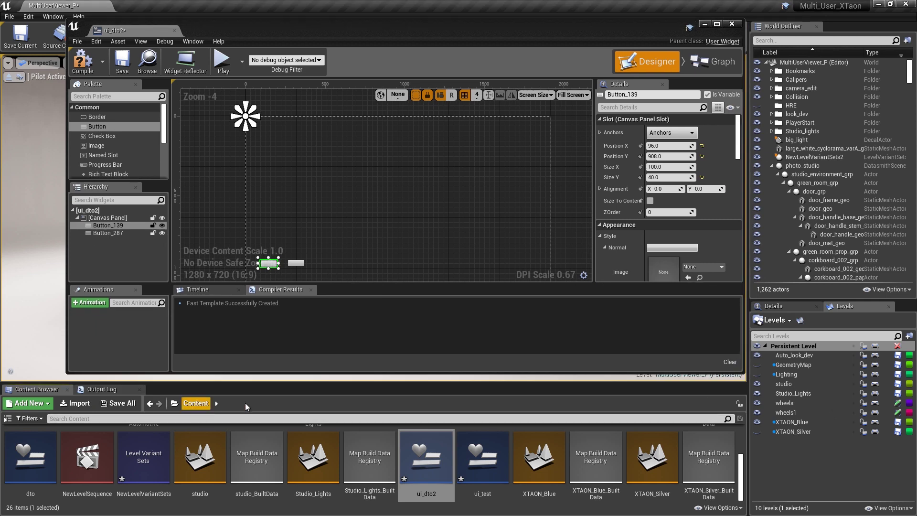
{"action": "left_click", "coordinate": [198, 404]}
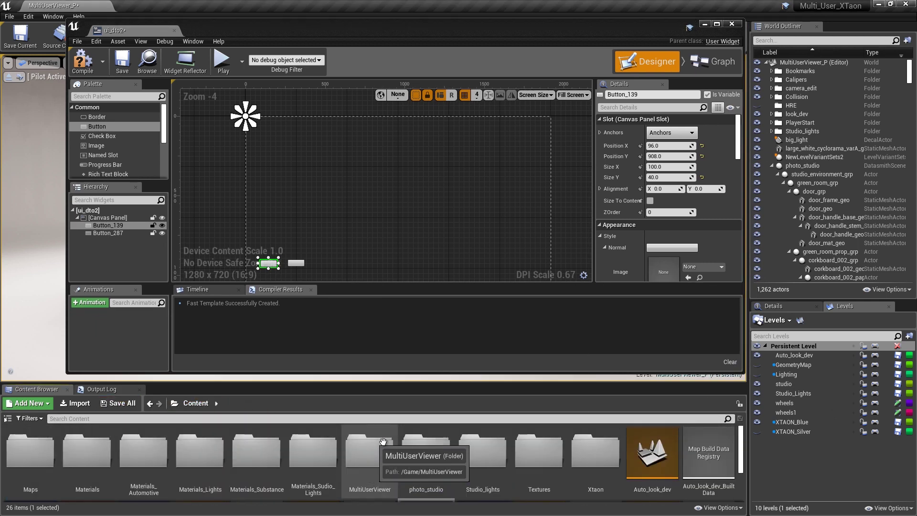
{"action": "double_click", "coordinate": [540, 450]}
{"action": "scroll", "coordinate": [163, 468], "scroll_direction": "down", "scroll_amount": 3}
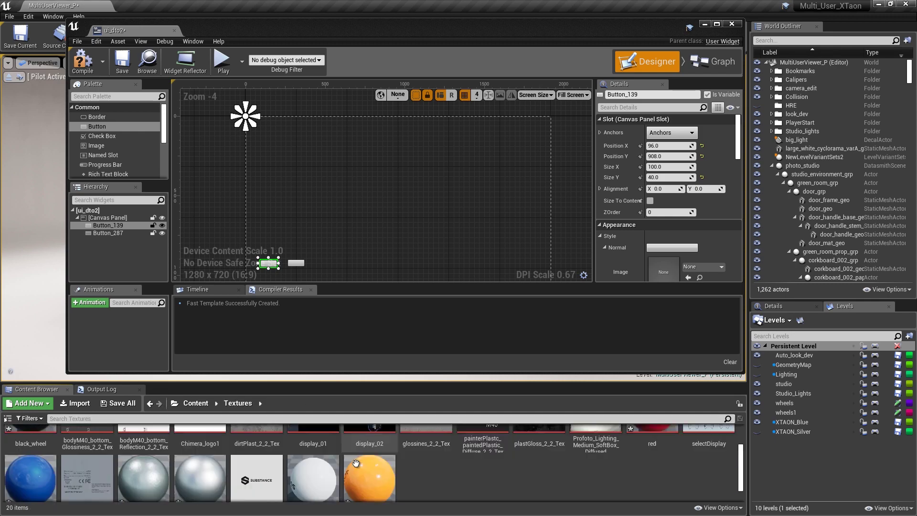
{"action": "left_click_drag", "start_coordinate": [37, 458], "coordinate": [663, 270]}
{"action": "left_click", "coordinate": [663, 177]}
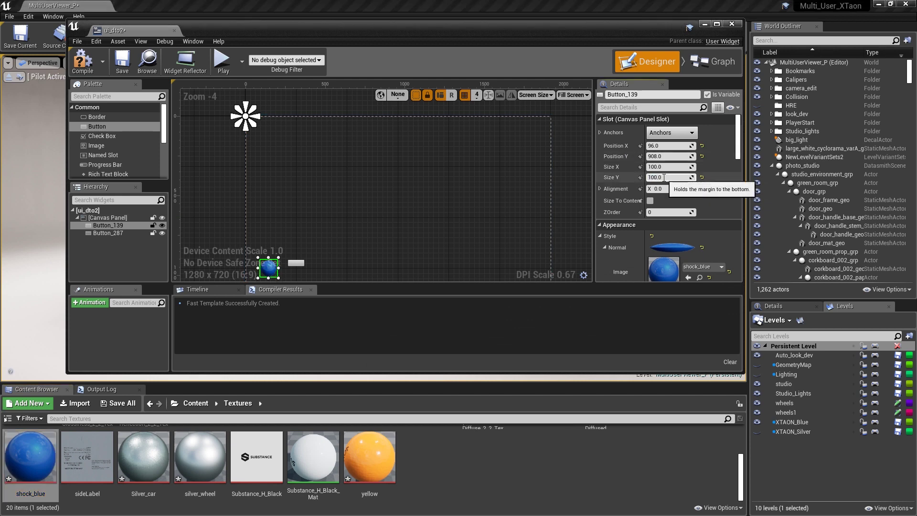
Assign the shock_blue texture as the hovered and pressed images of the first button
{"action": "left_click_drag", "start_coordinate": [740, 159], "coordinate": [735, 176]}
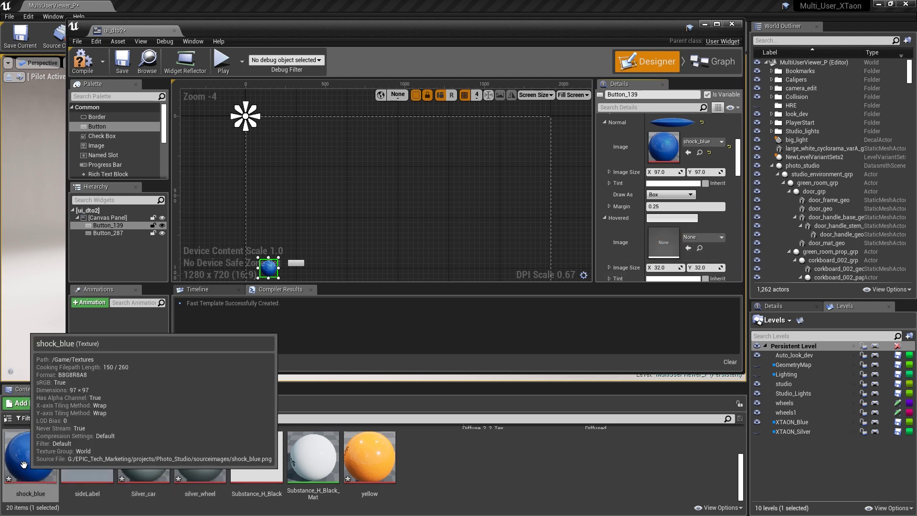
{"action": "left_click_drag", "start_coordinate": [26, 468], "coordinate": [663, 243]}
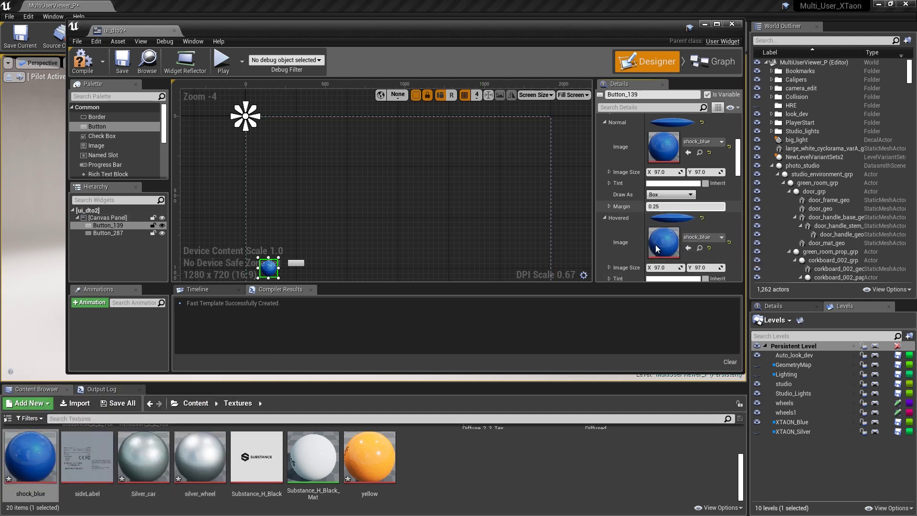
{"action": "left_click_drag", "start_coordinate": [737, 176], "coordinate": [735, 187]}
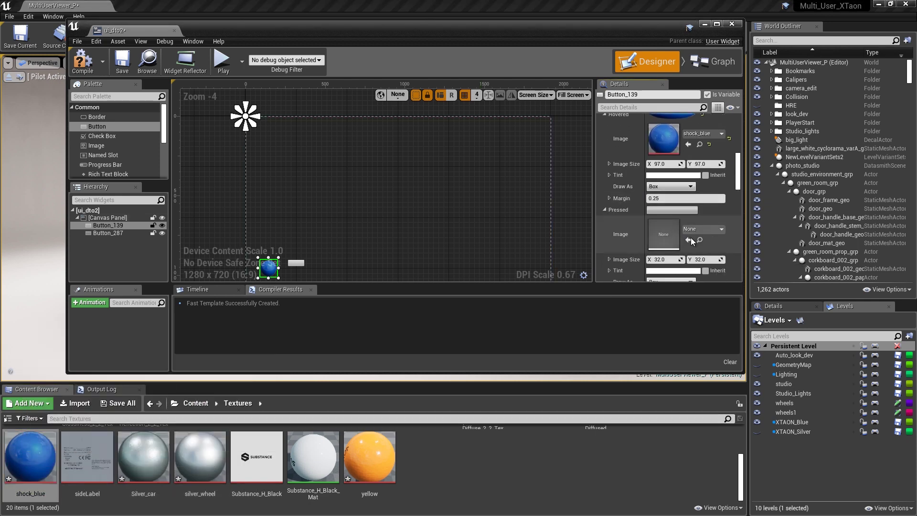
Darken the hovered-state tint of the blue button to a light grey
{"action": "scroll", "coordinate": [737, 178], "scroll_direction": "up", "scroll_amount": 2}
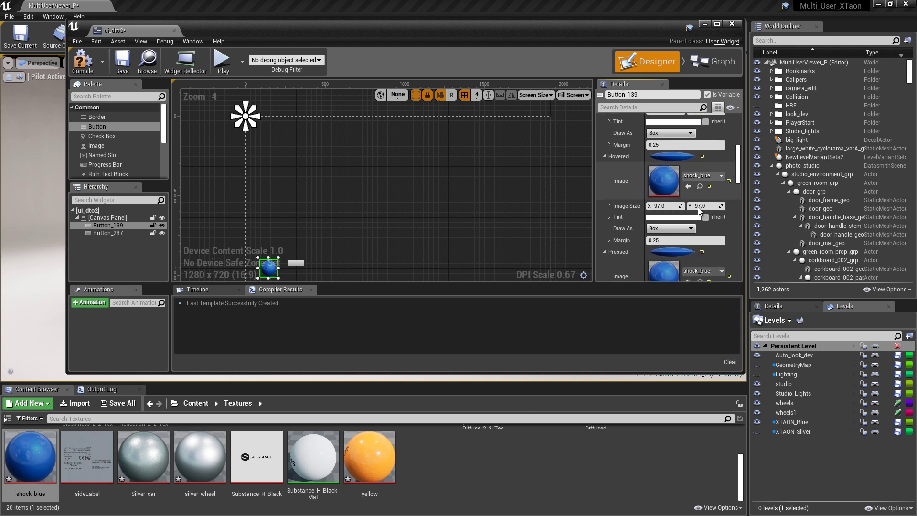
{"action": "left_click", "coordinate": [680, 215]}
{"action": "left_click_drag", "start_coordinate": [830, 257], "coordinate": [829, 287]}
{"action": "left_click", "coordinate": [828, 448]}
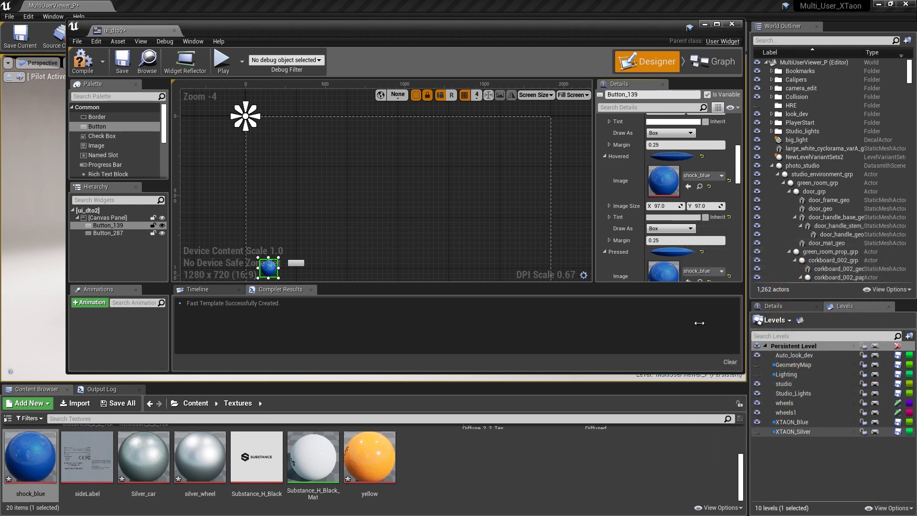
Nudge the second button slightly and assign the Silver_car texture as its hovered and pressed images
{"action": "left_click_drag", "start_coordinate": [297, 267], "coordinate": [299, 270]}
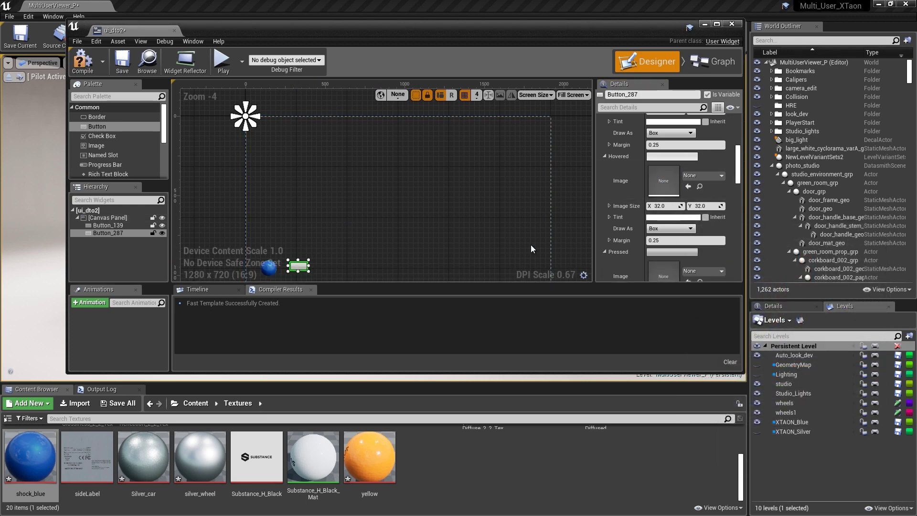
{"action": "left_click", "coordinate": [164, 436]}
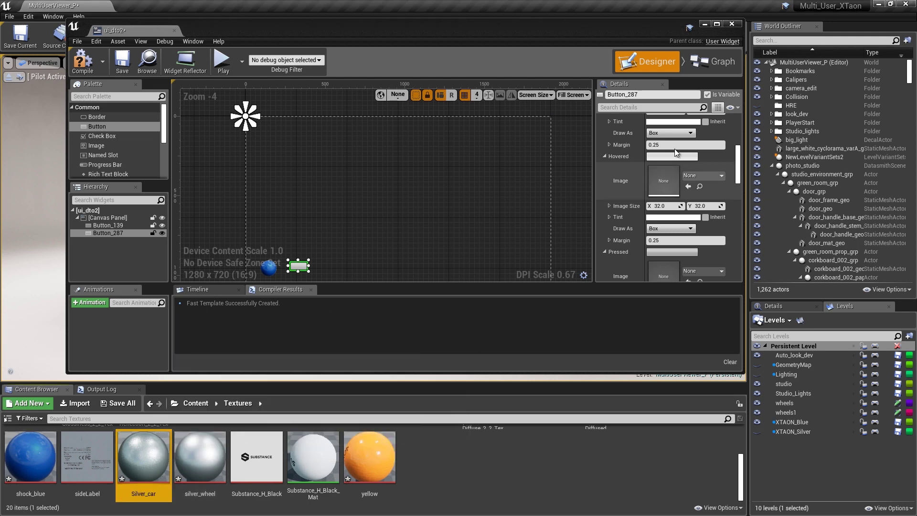
{"action": "left_click", "coordinate": [690, 189]}
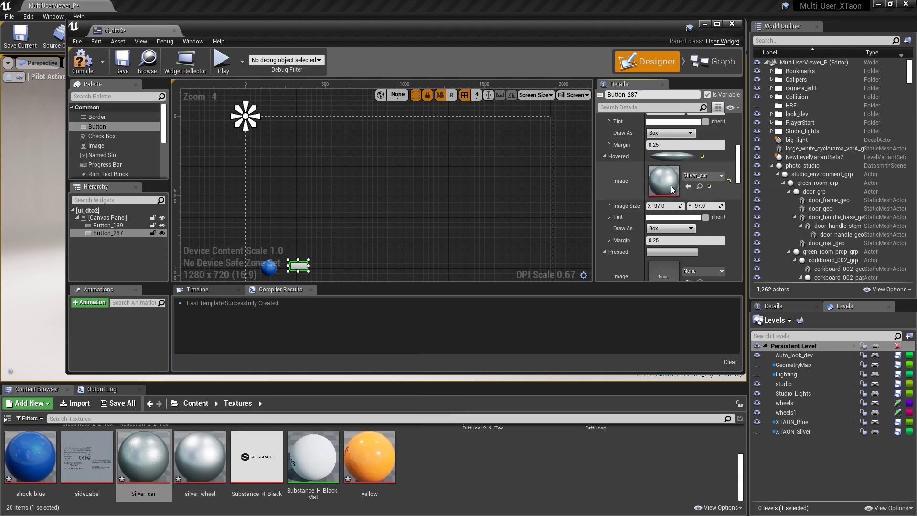
{"action": "left_click", "coordinate": [688, 281]}
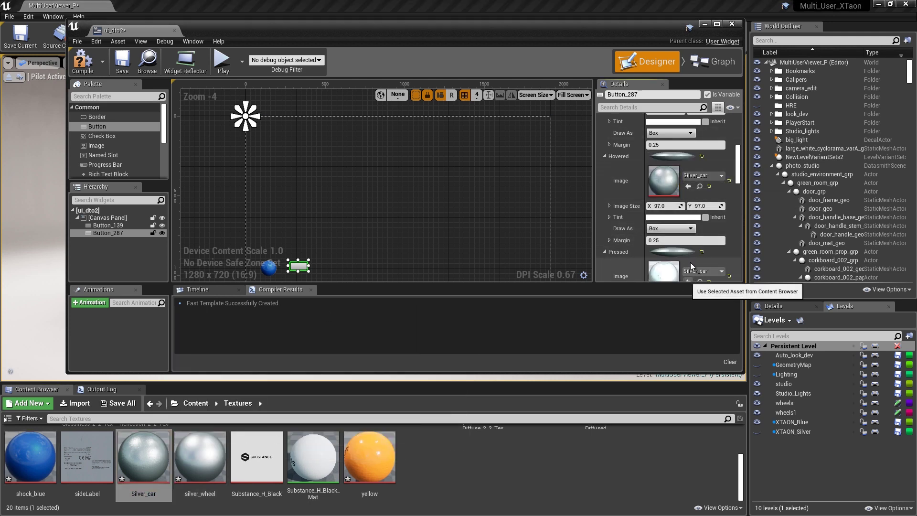
Darken the second button's hovered tint to a grey with a value of 0.53125
{"action": "left_click", "coordinate": [682, 218]}
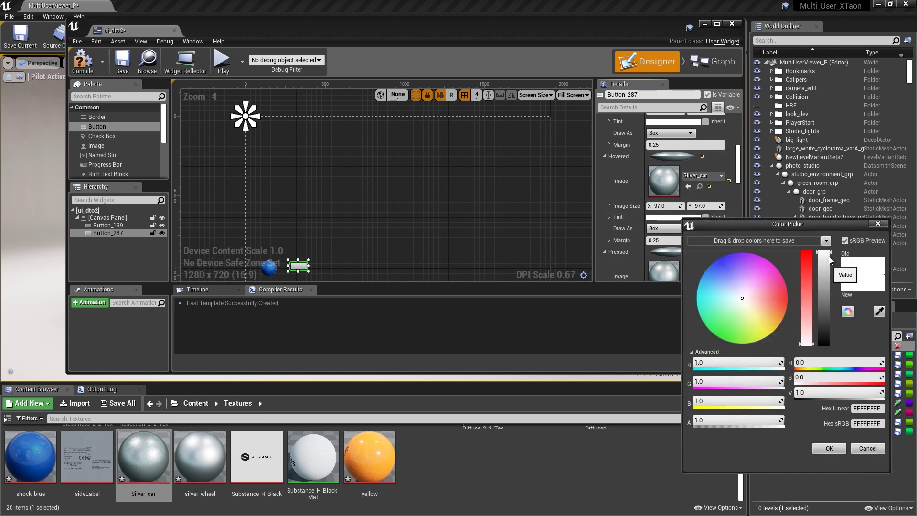
{"action": "left_click_drag", "start_coordinate": [829, 259], "coordinate": [829, 294]}
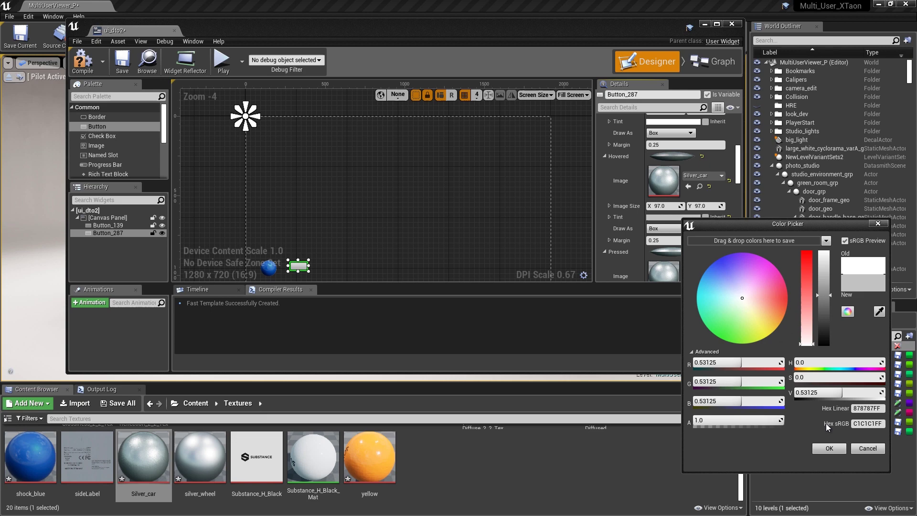
{"action": "left_click", "coordinate": [830, 449]}
Assign Silver_car as the second button's normal image and set its Size Y to 100
{"action": "scroll", "coordinate": [735, 165], "scroll_direction": "up", "scroll_amount": 3}
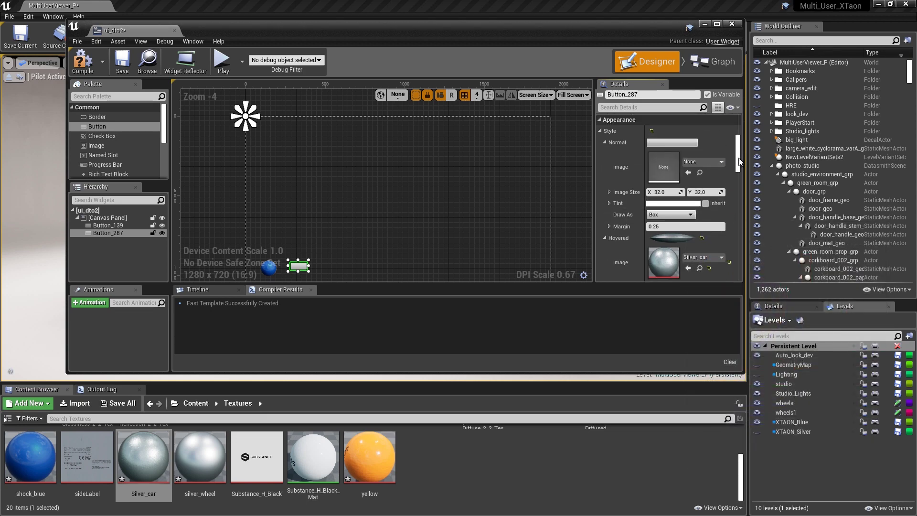
{"action": "left_click", "coordinate": [688, 172]}
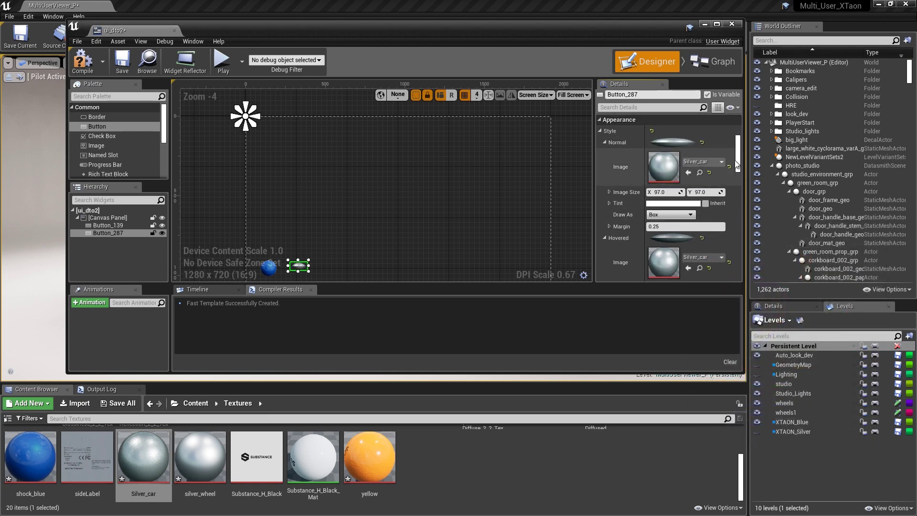
{"action": "scroll", "coordinate": [736, 165], "scroll_direction": "up", "scroll_amount": 3}
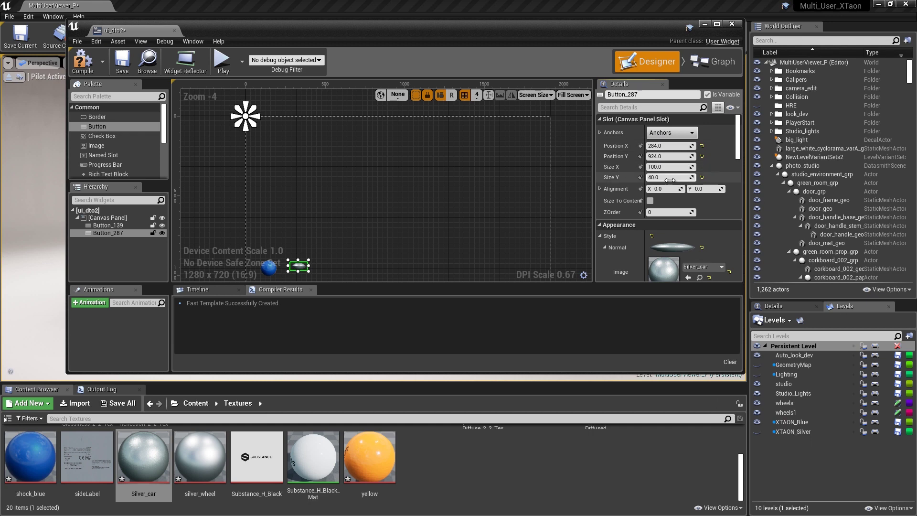
{"action": "left_click", "coordinate": [670, 180]}
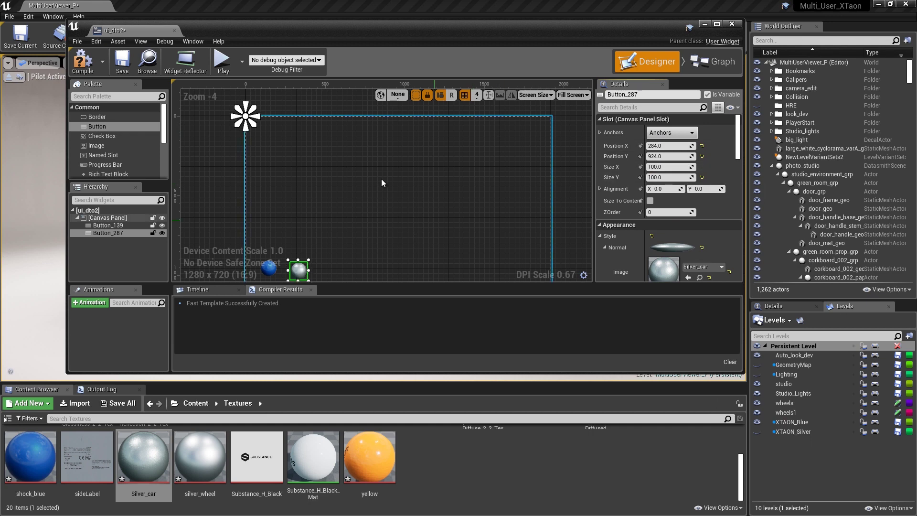
Maximize the widget editor and move both buttons closer together near the canvas's lower-left corner, with the silver one at about X 196, Y 936
{"action": "left_click", "coordinate": [717, 25]}
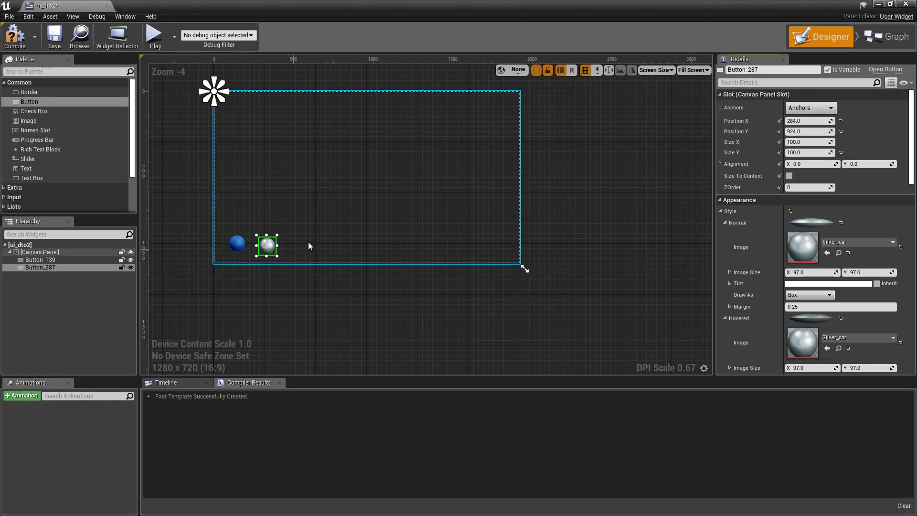
{"action": "scroll", "coordinate": [310, 239], "scroll_direction": "up", "scroll_amount": 4}
{"action": "scroll", "coordinate": [315, 231], "scroll_direction": "up", "scroll_amount": 2}
{"action": "right_click_drag", "start_coordinate": [504, 254], "coordinate": [468, 231]}
{"action": "mouse_move", "coordinate": [335, 237]}
{"action": "left_mouse_down"}
{"action": "mouse_move", "coordinate": [326, 254]}
{"action": "mouse_move", "coordinate": [321, 245]}
{"action": "left_mouse_up"}
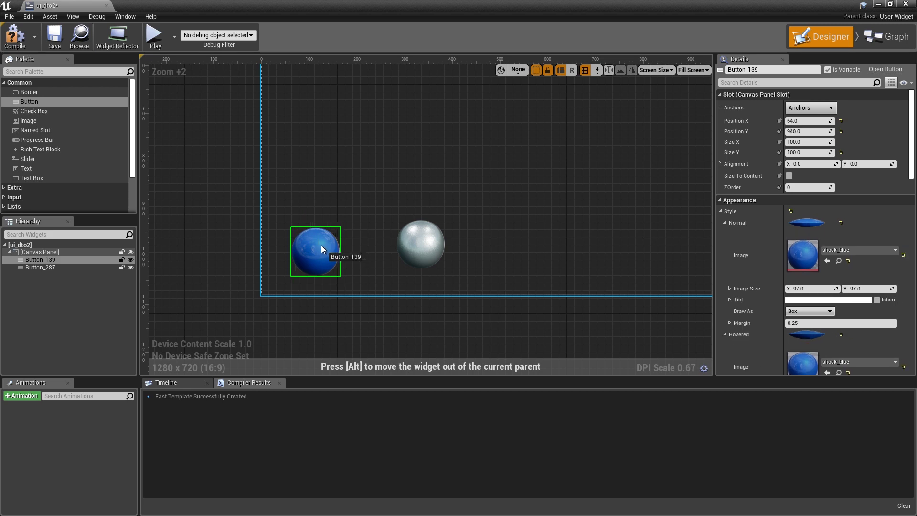
{"action": "left_click_drag", "start_coordinate": [415, 239], "coordinate": [388, 250]}
{"action": "left_click", "coordinate": [458, 240]}
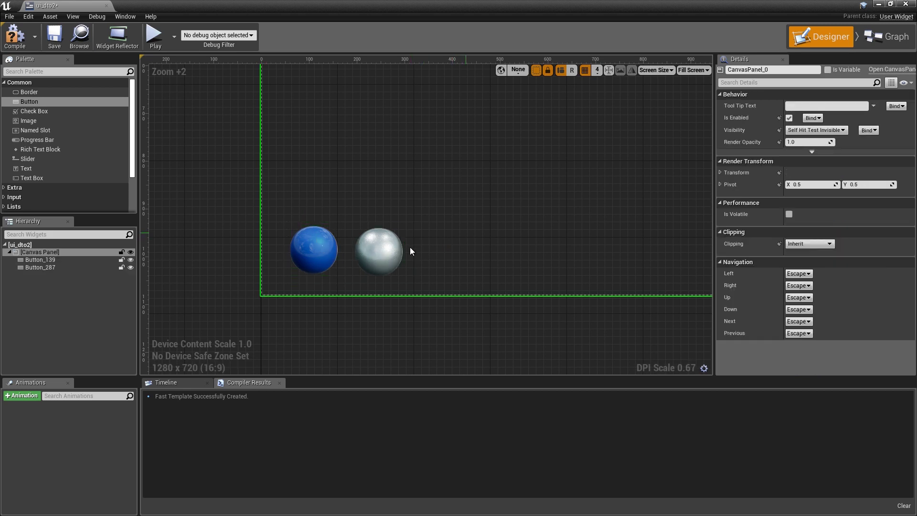
{"action": "left_click", "coordinate": [400, 253]}
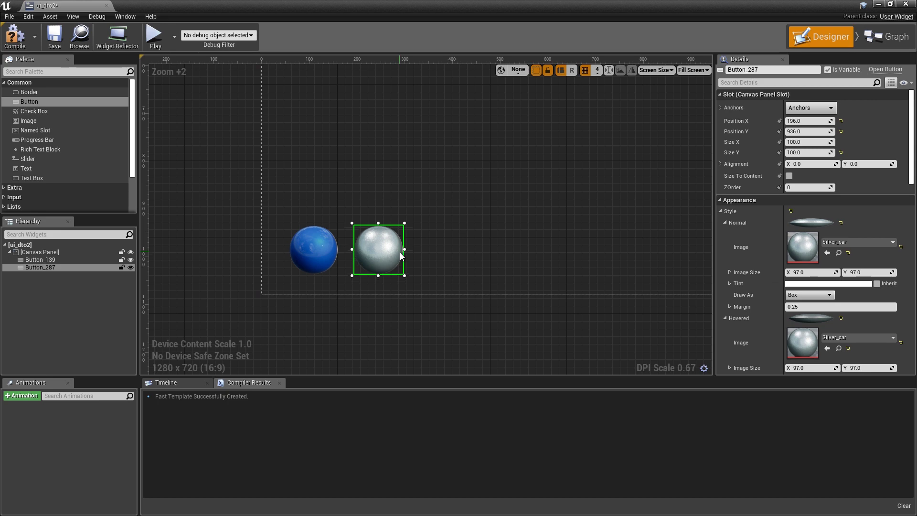
{"action": "left_click", "coordinate": [458, 250]}
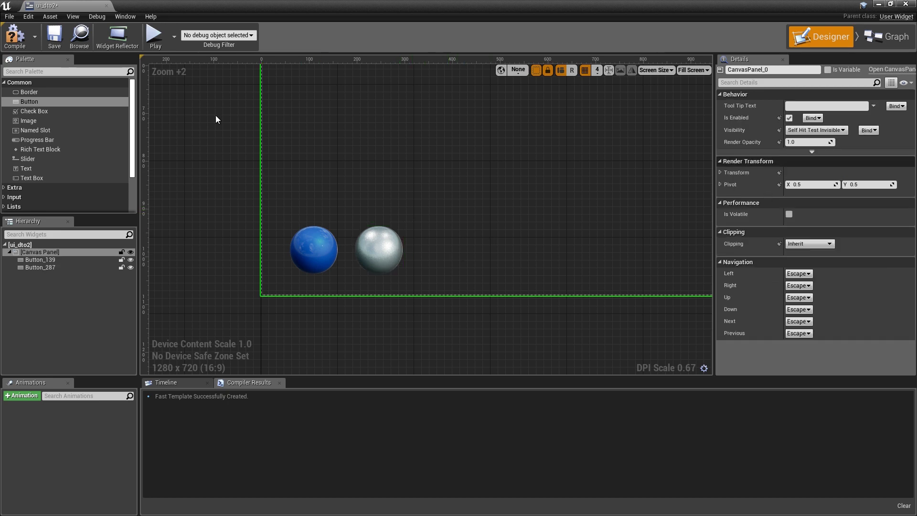
Restore the widget editor to a smaller floating window with the content browser and levels list uncovered
{"action": "scroll", "coordinate": [228, 122], "scroll_direction": "down", "scroll_amount": 2}
{"action": "scroll", "coordinate": [229, 121], "scroll_direction": "down", "scroll_amount": 2}
{"action": "right_click_drag", "start_coordinate": [468, 163], "coordinate": [425, 290]}
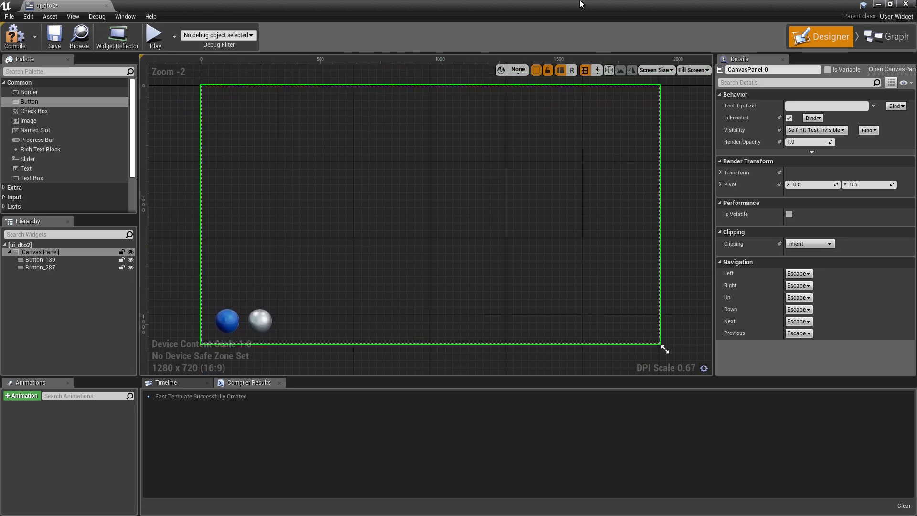
{"action": "left_click_drag", "start_coordinate": [580, 4], "coordinate": [431, 48]}
{"action": "right_click_drag", "start_coordinate": [420, 221], "coordinate": [400, 153]}
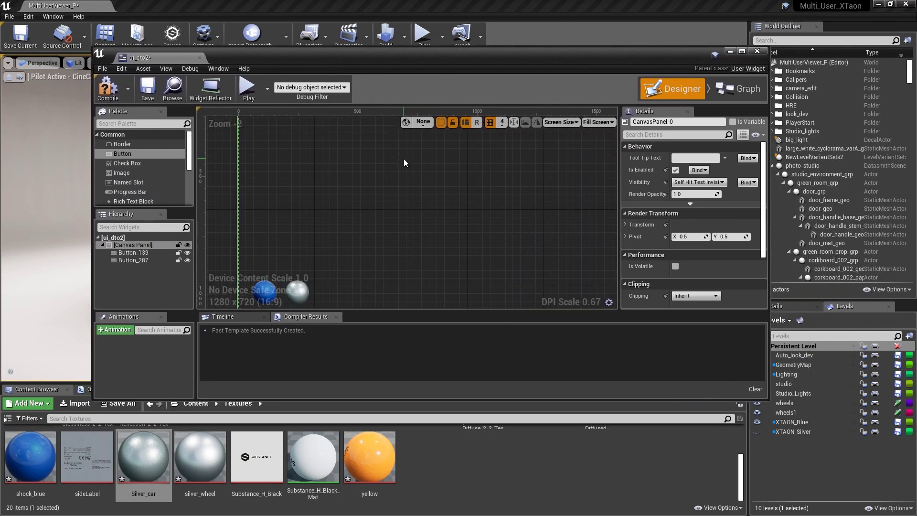
Add an On Clicked event for Button_139 to the widget's event graph
{"action": "left_click", "coordinate": [735, 89]}
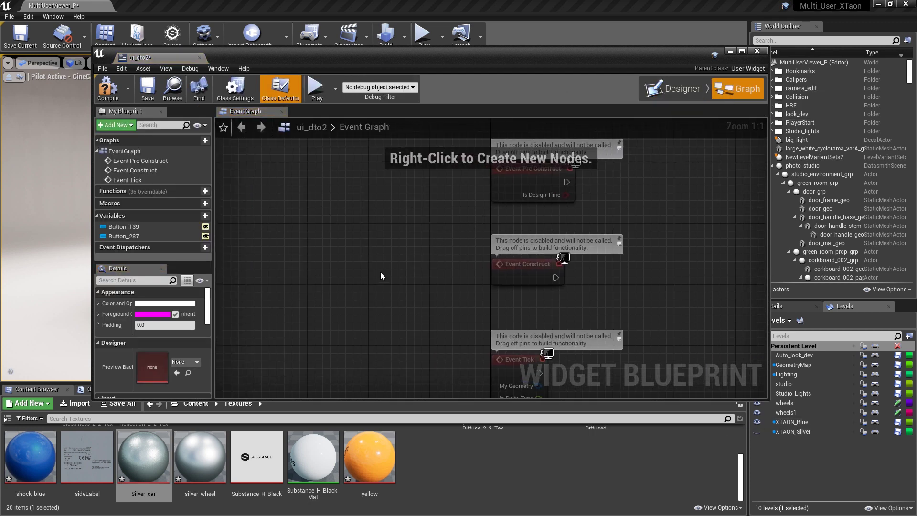
{"action": "left_click", "coordinate": [123, 227]}
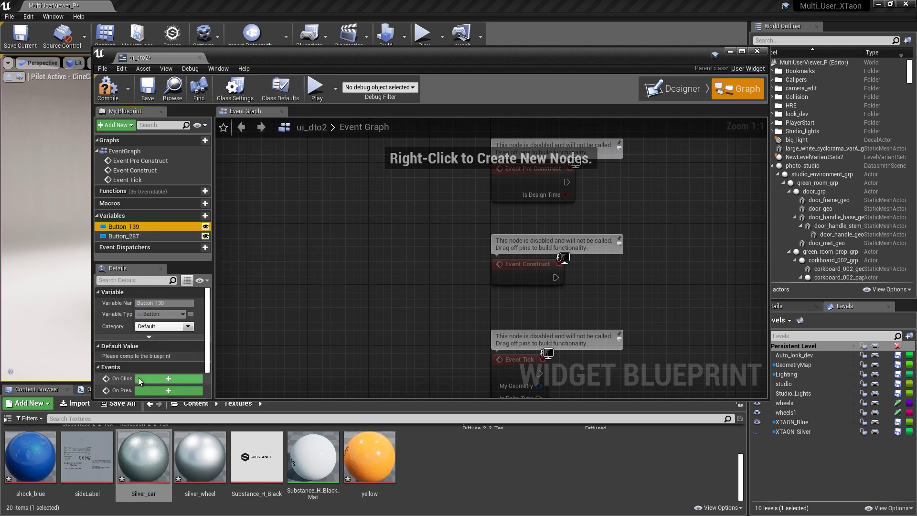
{"action": "left_click", "coordinate": [168, 378]}
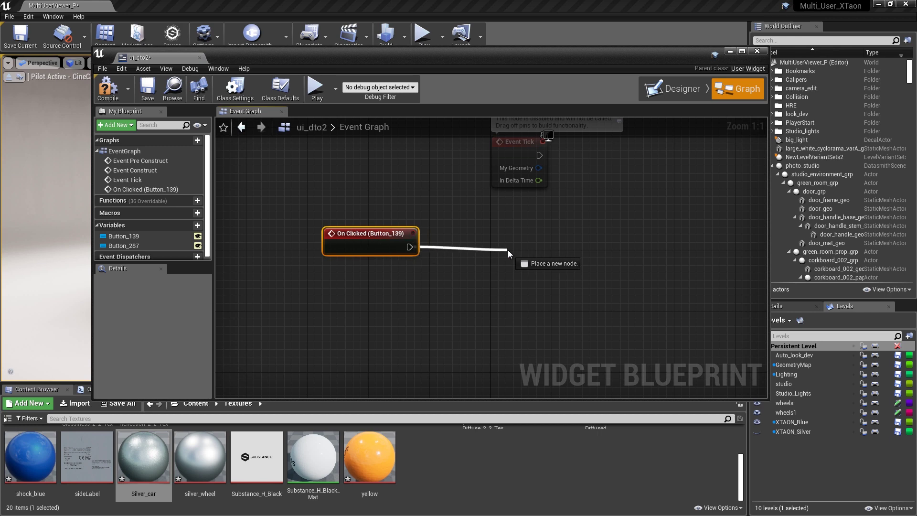
Add a Load Stream Level node connected to the execution output of the On Clicked (Button_139) event
{"action": "left_click_drag", "start_coordinate": [508, 251], "coordinate": [509, 250]}
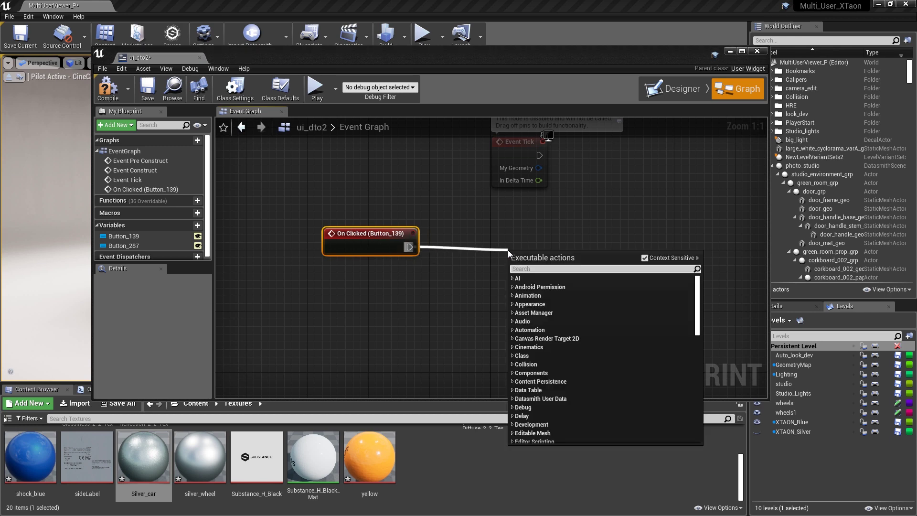
{"action": "type", "text": "leve"}
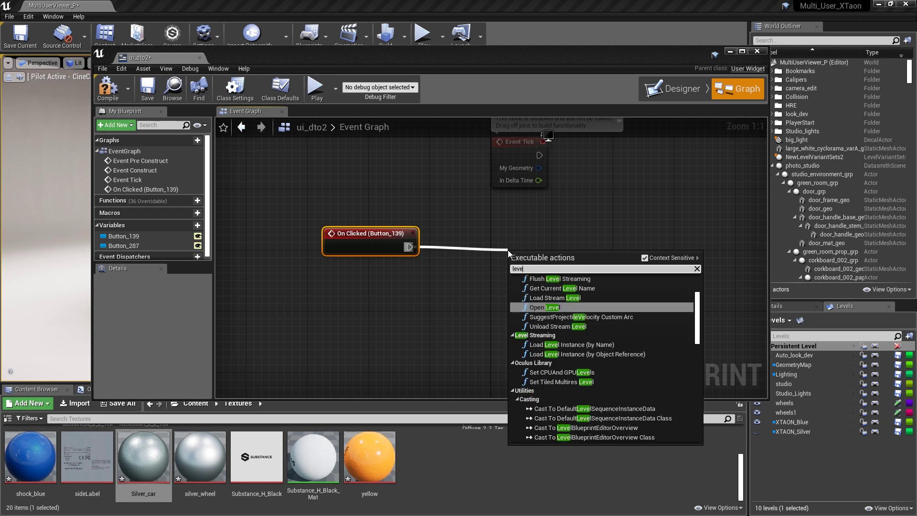
{"action": "key", "text": "Up"}
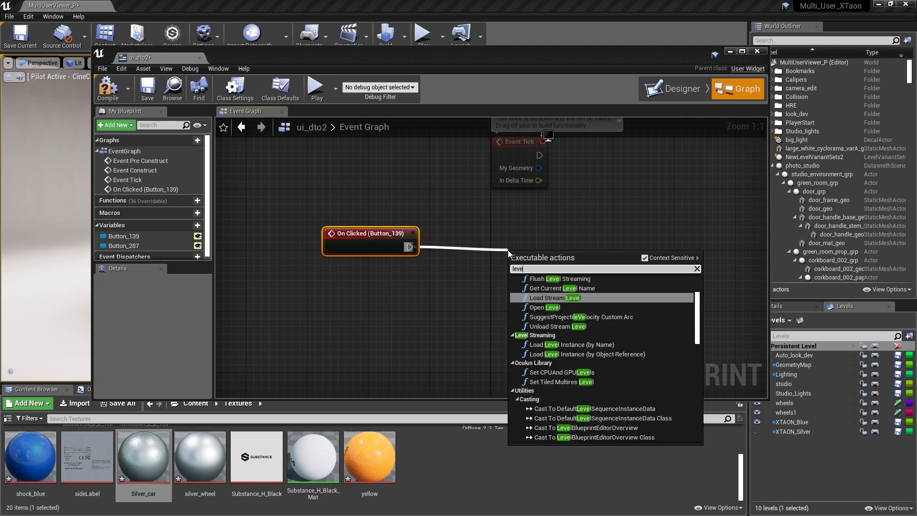
{"action": "key", "text": "Return"}
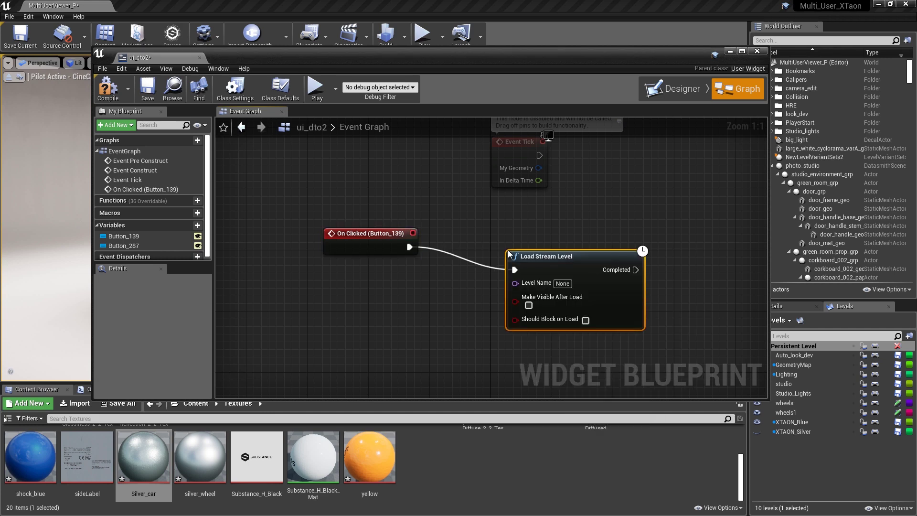
Enable Make Visible After Load and Should Block on Load on the Load Stream Level node and set its level name to XTAON_Blue
{"action": "left_click", "coordinate": [527, 305]}
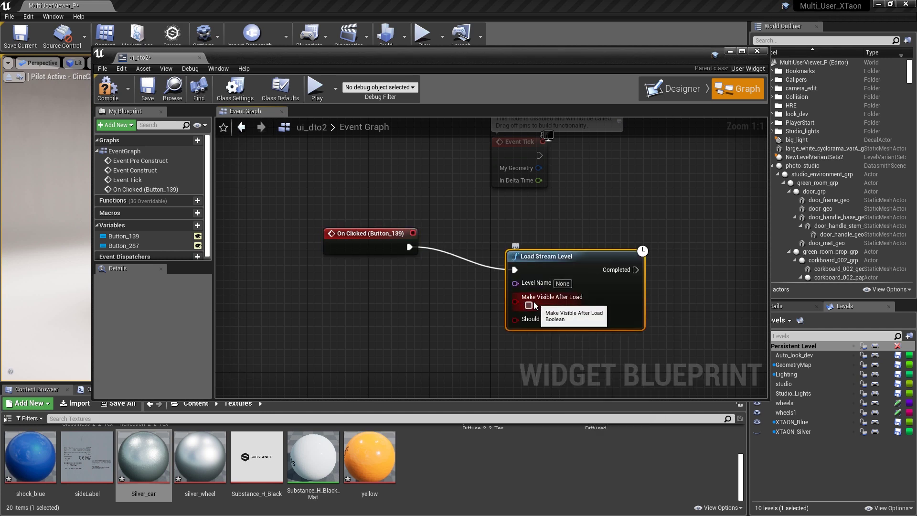
{"action": "left_click", "coordinate": [586, 320]}
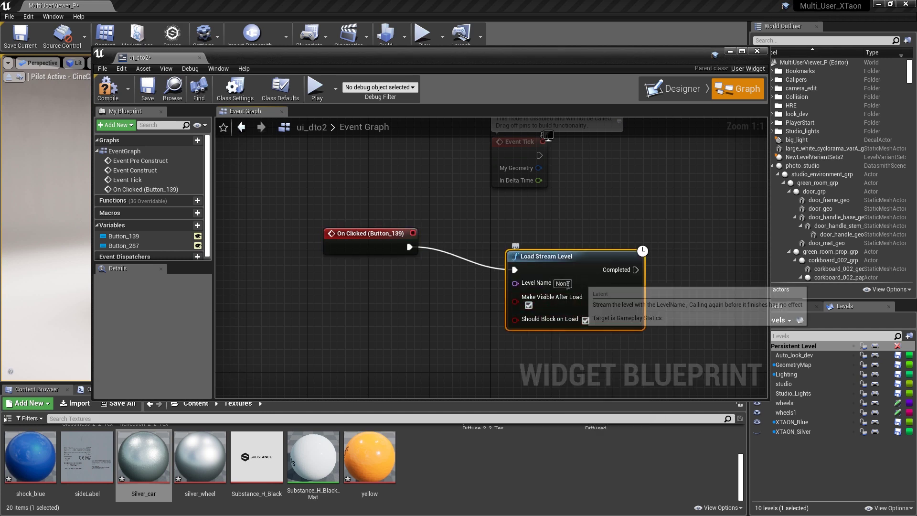
{"action": "left_click", "coordinate": [564, 284]}
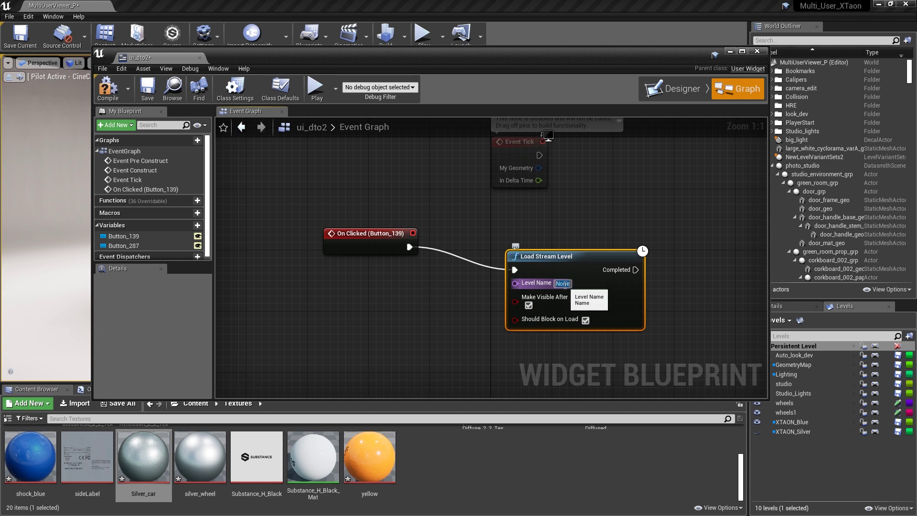
{"action": "type", "text": "XTAON_Bl"}
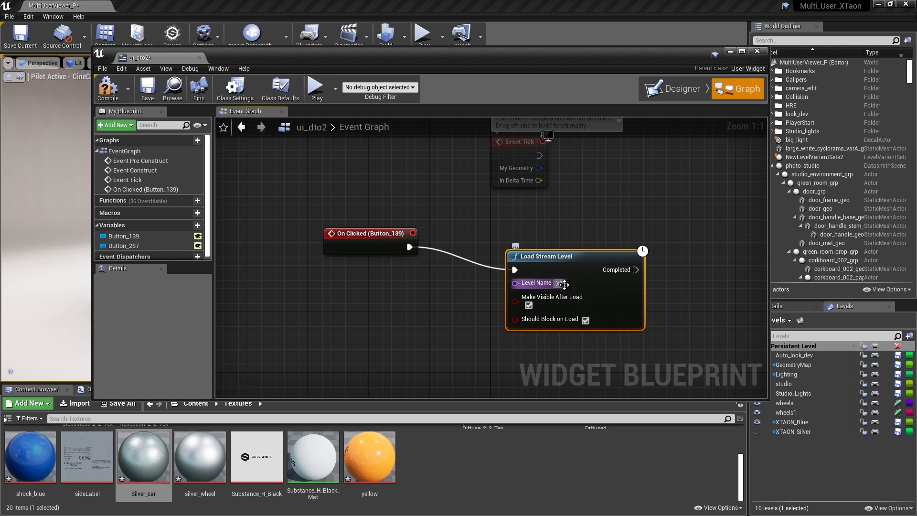
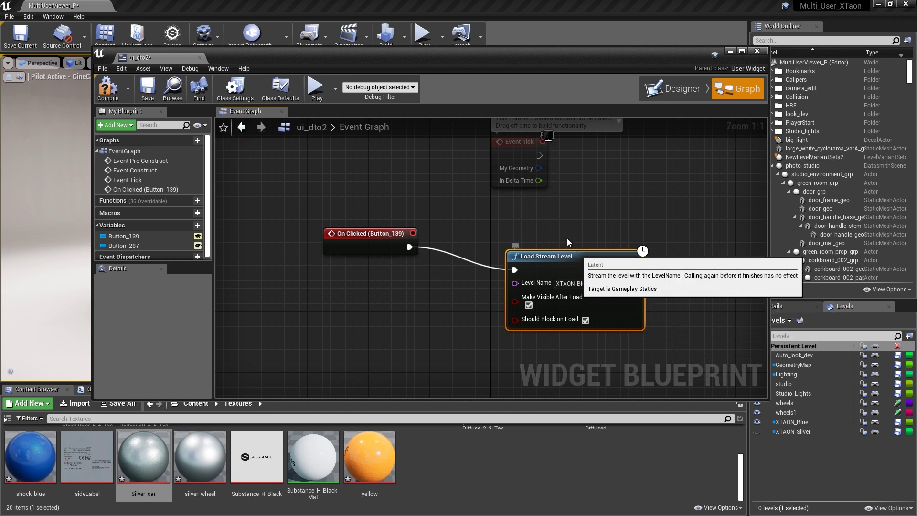
Line up the Load Stream Level node with the On Clicked event and paste a copy of it alongside
{"action": "left_click_drag", "start_coordinate": [578, 256], "coordinate": [563, 233]}
{"action": "key", "text": "ctrl+c"}
{"action": "key", "text": "ctrl+v"}
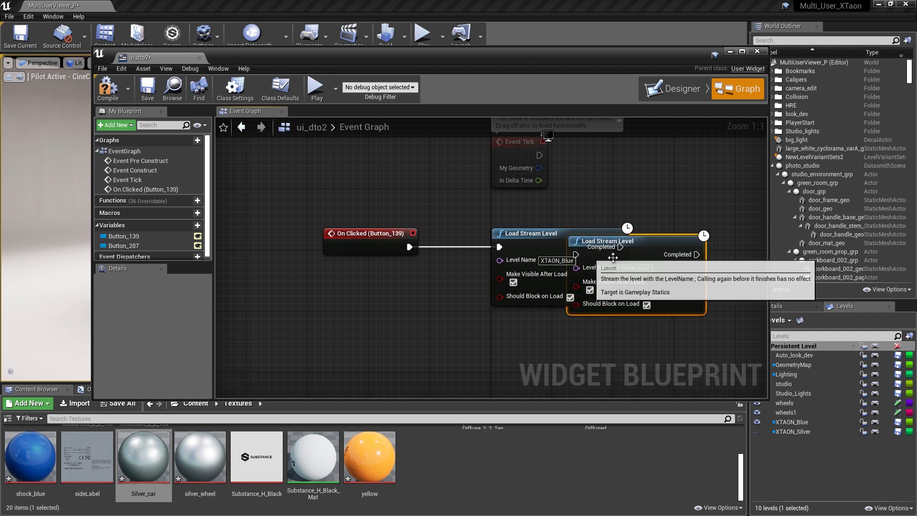
Place the copied Load Stream Level node below the original and set its level name to XTAON_Silver
{"action": "left_click_drag", "start_coordinate": [586, 263], "coordinate": [548, 339]}
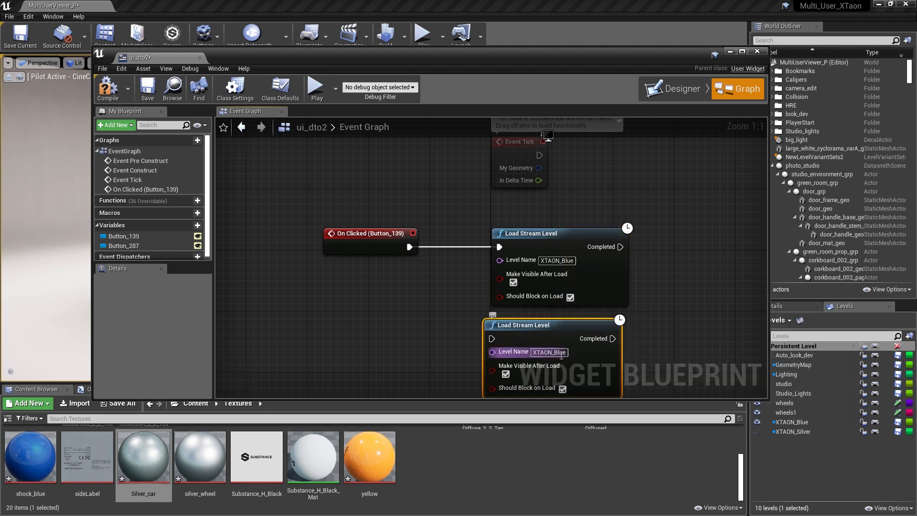
{"action": "left_click", "coordinate": [549, 352]}
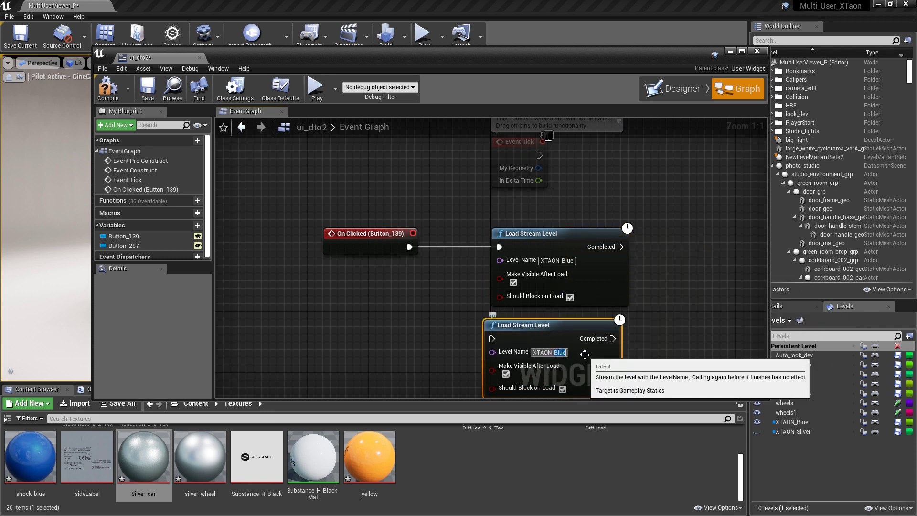
{"action": "type", "text": "XTAON_Silver"}
{"action": "key", "text": "Return"}
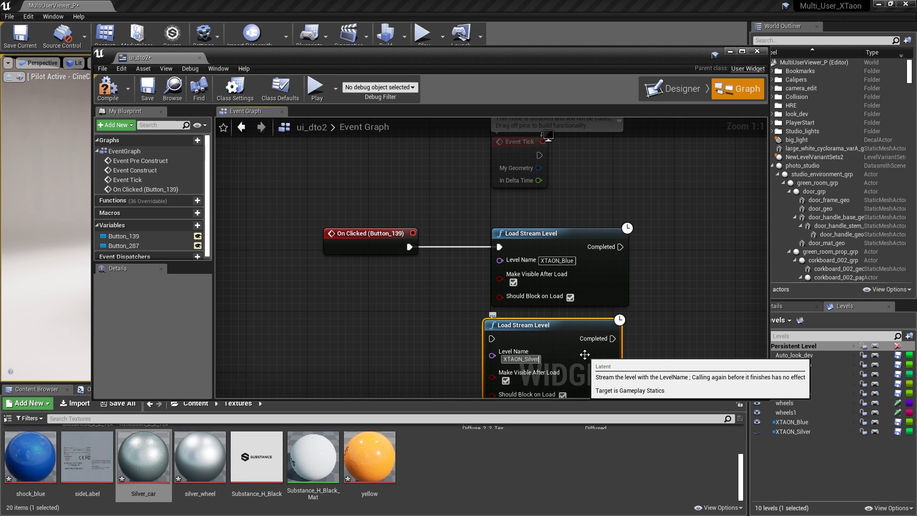
{"action": "key", "text": "Return"}
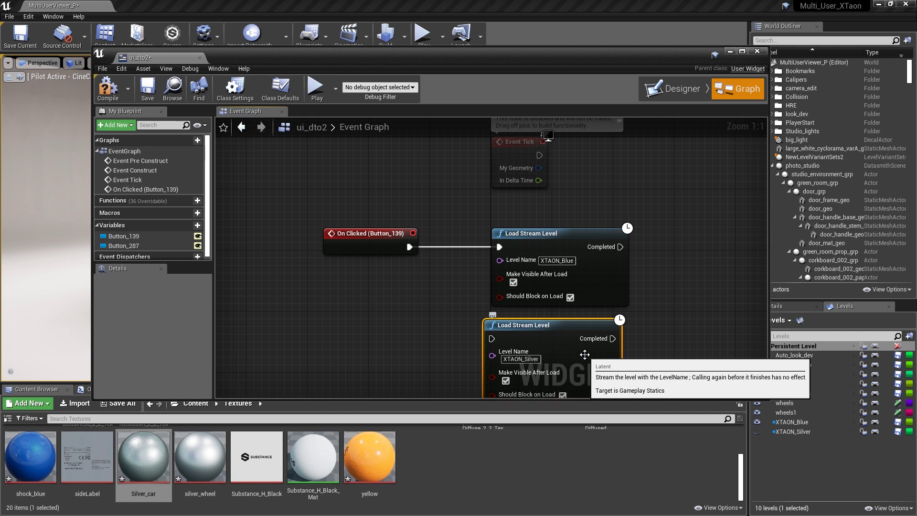
Add an On Clicked event for Button_287 and connect it to the XTAON_Silver Load Stream Level node, arranging both below the Button_139 chain
{"action": "left_click", "coordinate": [139, 246]}
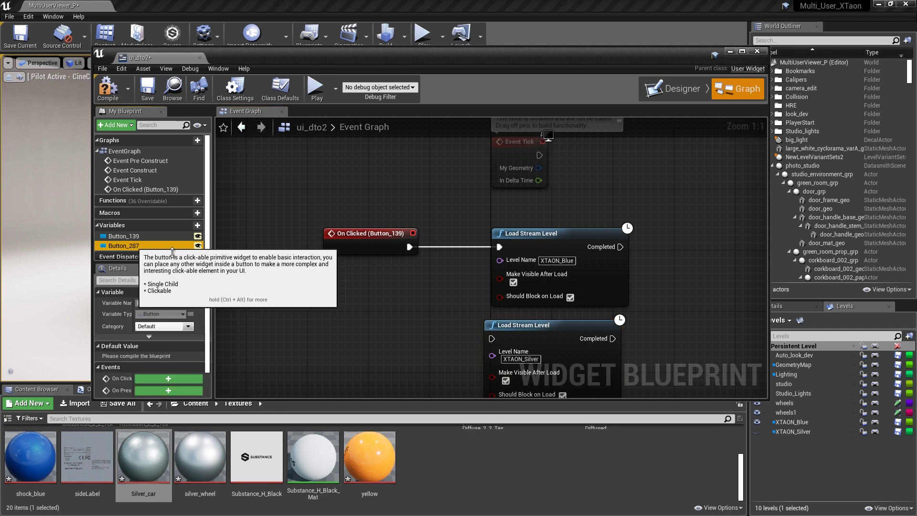
{"action": "left_click", "coordinate": [165, 377]}
{"action": "left_click_drag", "start_coordinate": [502, 252], "coordinate": [612, 142]}
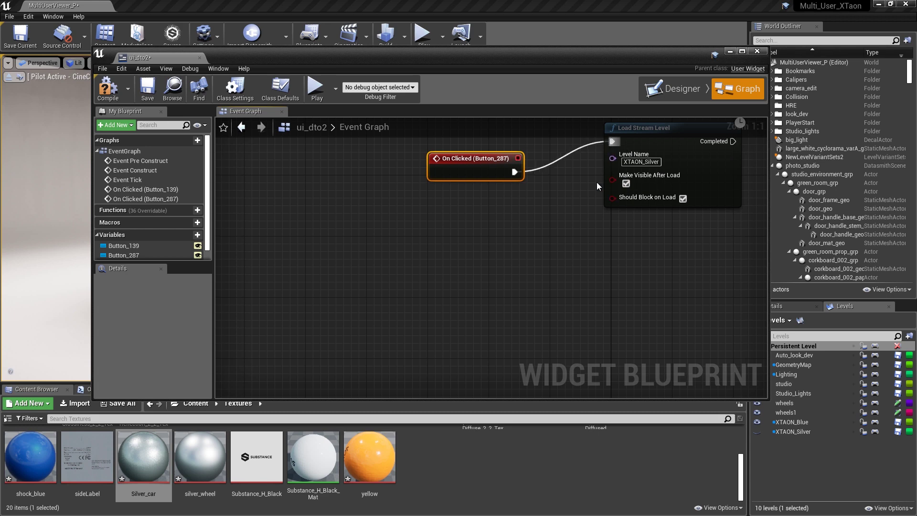
{"action": "right_click_drag", "start_coordinate": [557, 232], "coordinate": [376, 364]}
{"action": "left_click_drag", "start_coordinate": [491, 257], "coordinate": [508, 274]}
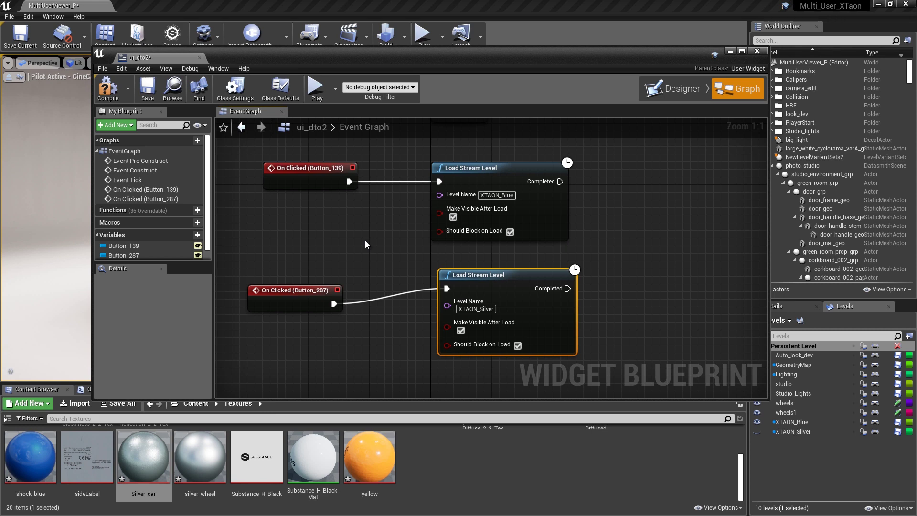
Add an Unload Stream Level node connected to the Completed output of the XTAON_Blue Load Stream Level node
{"action": "left_click_drag", "start_coordinate": [562, 182], "coordinate": [627, 184]}
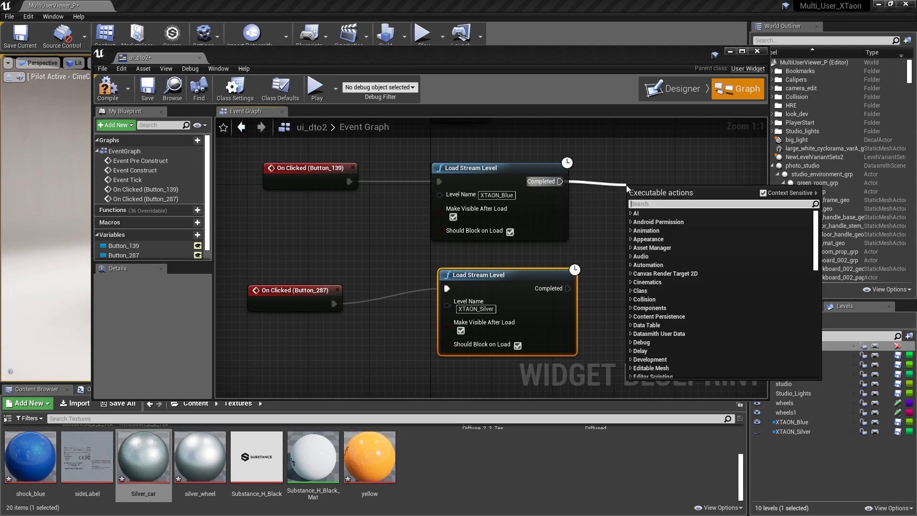
{"action": "type", "text": "lev"}
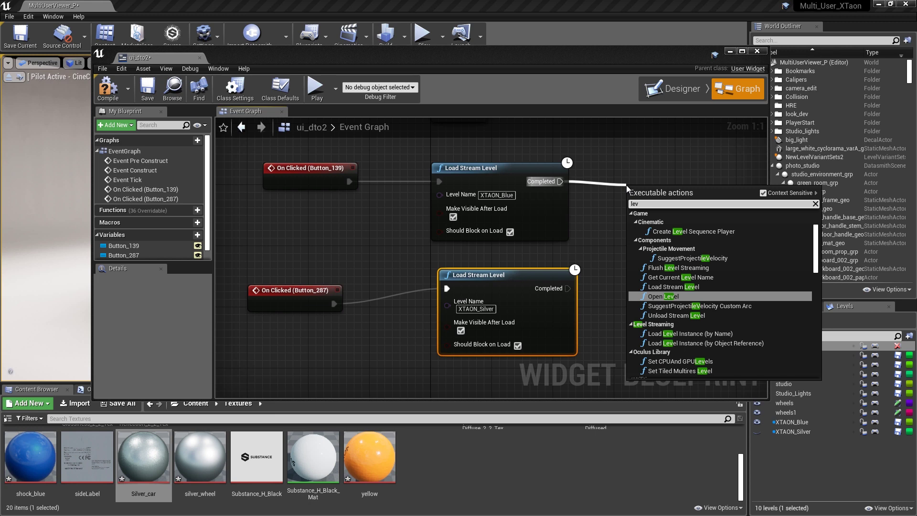
{"action": "key", "text": "Down"}
{"action": "key", "text": "Down"}
{"action": "key", "text": "Return"}
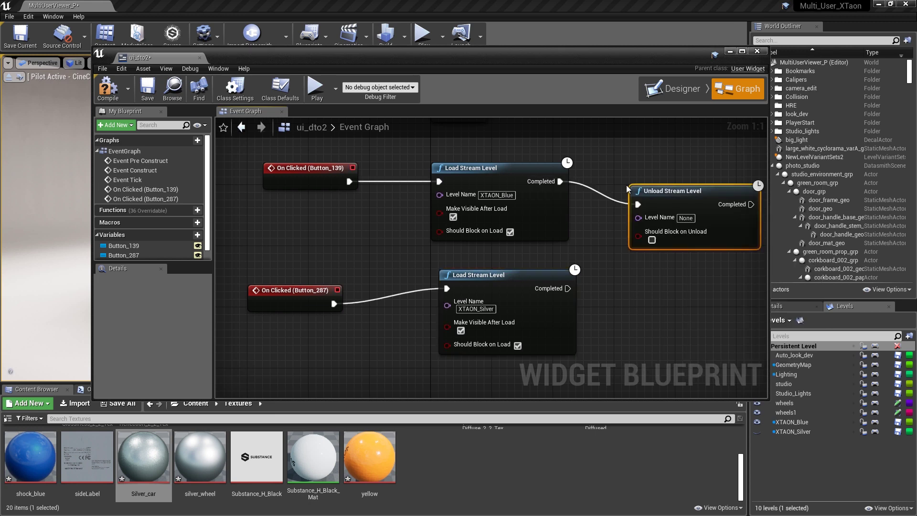
Set the Unload Stream Level node's level name to XTAON_Silver, copied from the silver Load Stream Level node
{"action": "left_click", "coordinate": [476, 309]}
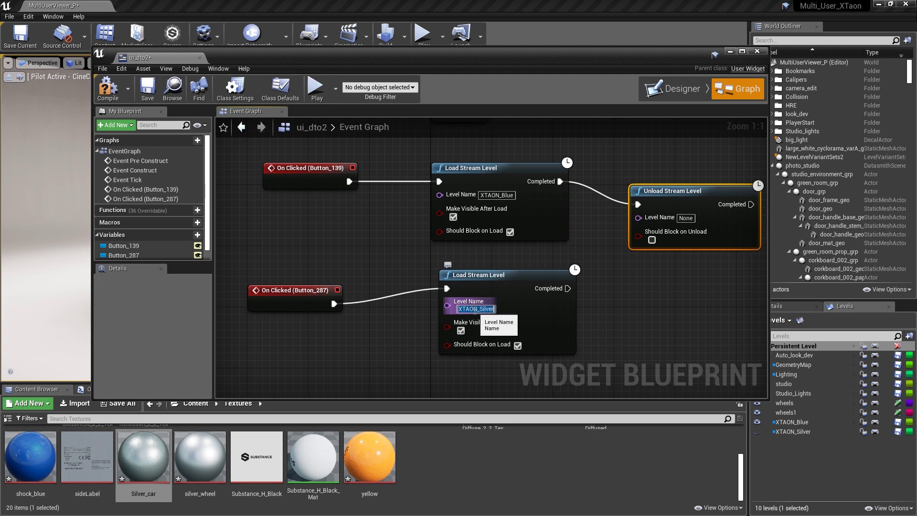
{"action": "left_click", "coordinate": [686, 218]}
{"action": "key", "text": "ctrl+v"}
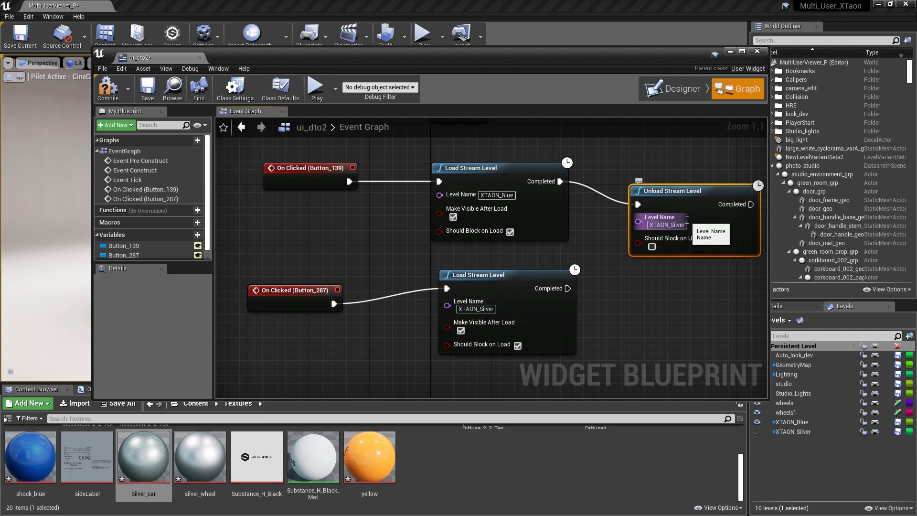
{"action": "left_click", "coordinate": [692, 176]}
Duplicate the Unload Stream Level node and place the copy beside the XTAON_Silver Load Stream Level node
{"action": "left_click", "coordinate": [685, 190]}
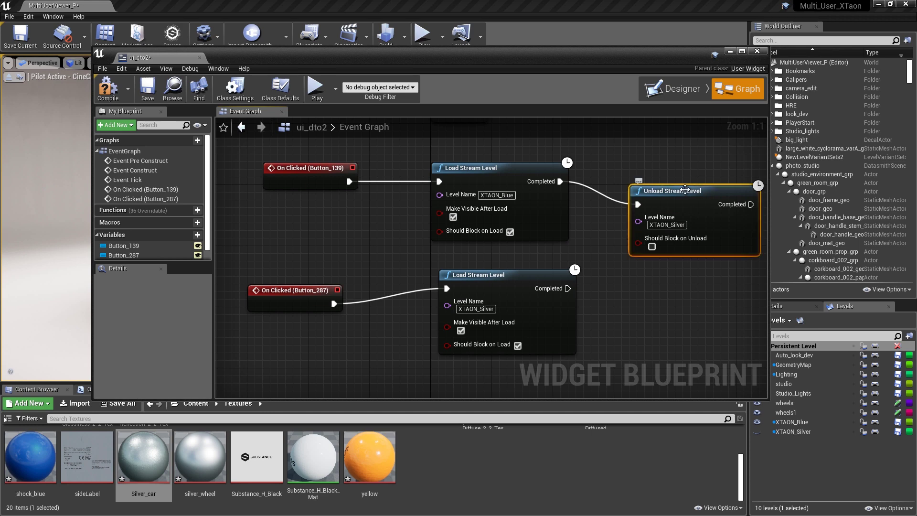
{"action": "key", "text": "ctrl+v"}
{"action": "left_click_drag", "start_coordinate": [732, 205], "coordinate": [663, 297]}
Set the copied Unload Stream Level node's level name to XTAON_Blue and connect it to the XTAON_Silver load node's Completed output
{"action": "left_click", "coordinate": [512, 195]}
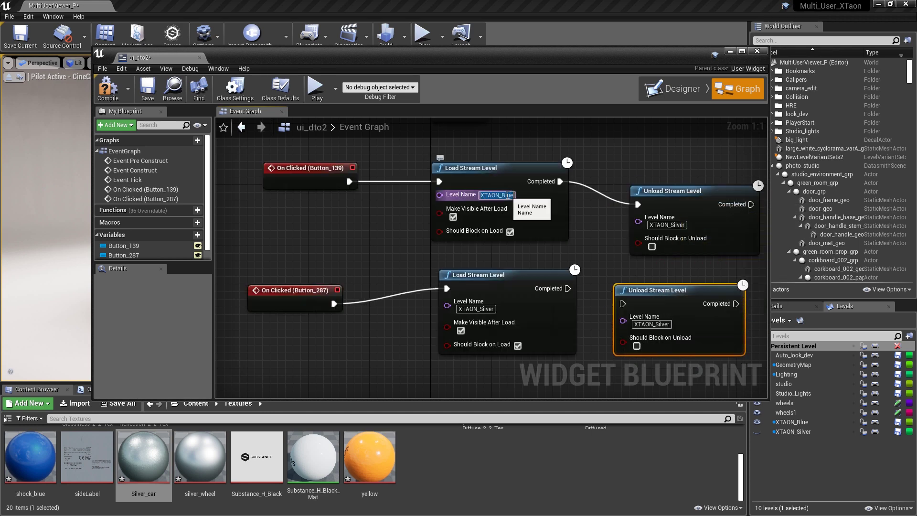
{"action": "left_click", "coordinate": [647, 324]}
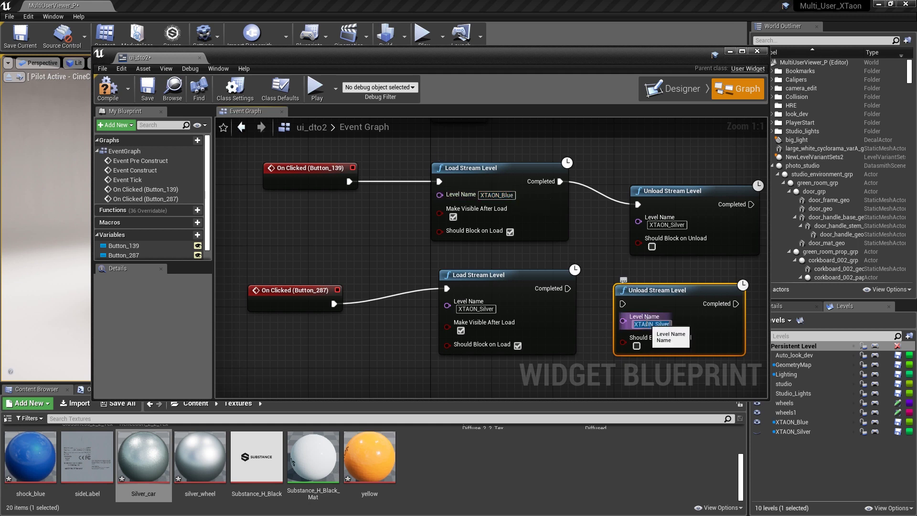
{"action": "key", "text": "ctrl+v"}
{"action": "key", "text": "Return"}
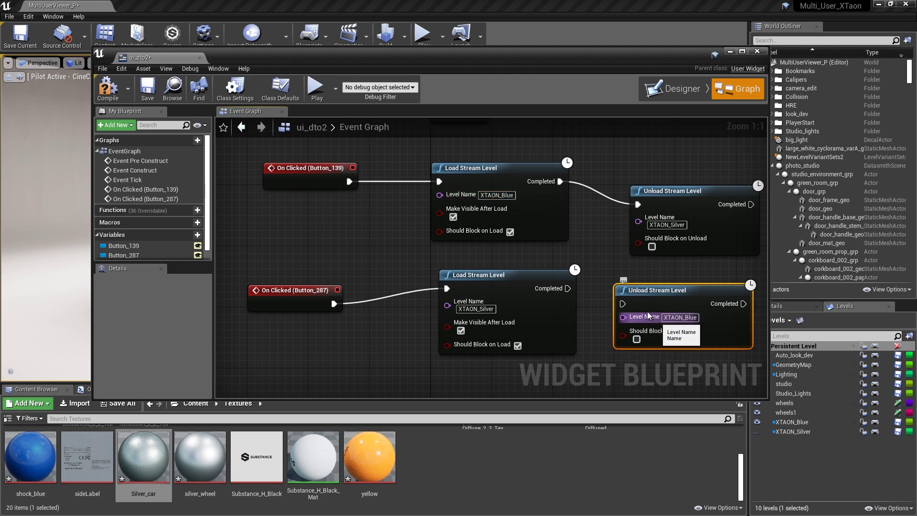
{"action": "left_click", "coordinate": [583, 292]}
{"action": "left_click_drag", "start_coordinate": [568, 288], "coordinate": [622, 304]}
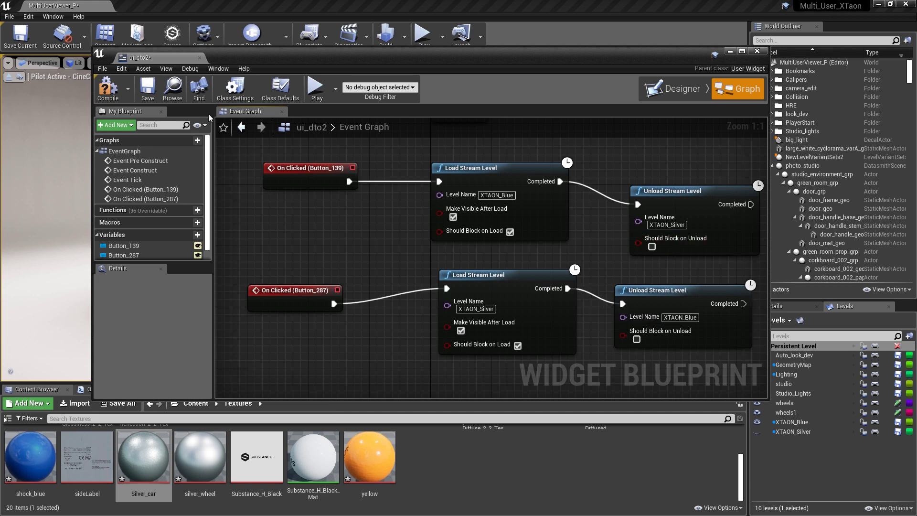
Save the ui_dto2 widget blueprint and close its editor window
{"action": "left_click", "coordinate": [148, 88]}
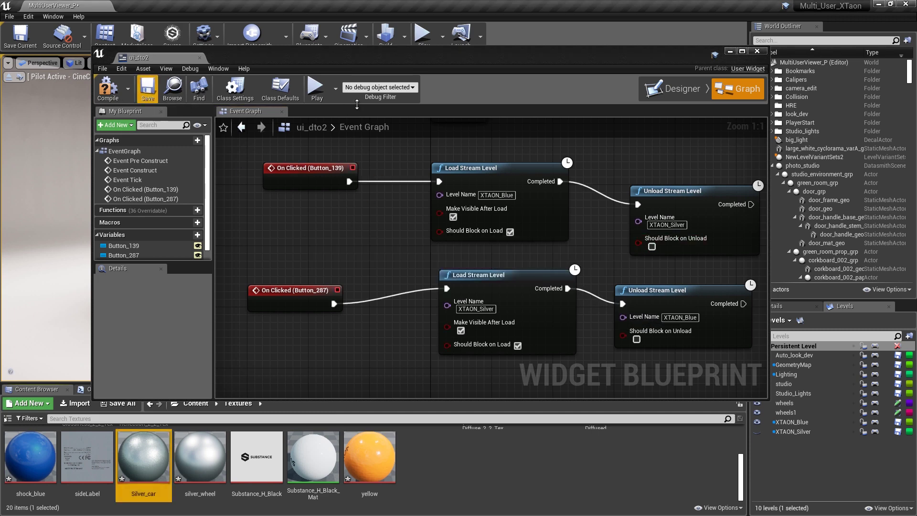
{"action": "right_click_drag", "start_coordinate": [381, 247], "coordinate": [364, 257]}
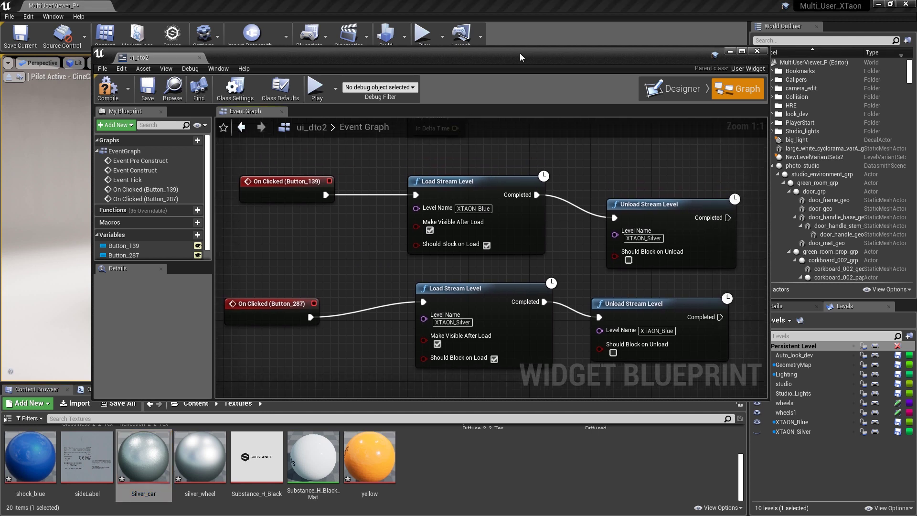
{"action": "left_click_drag", "start_coordinate": [623, 53], "coordinate": [655, 84]}
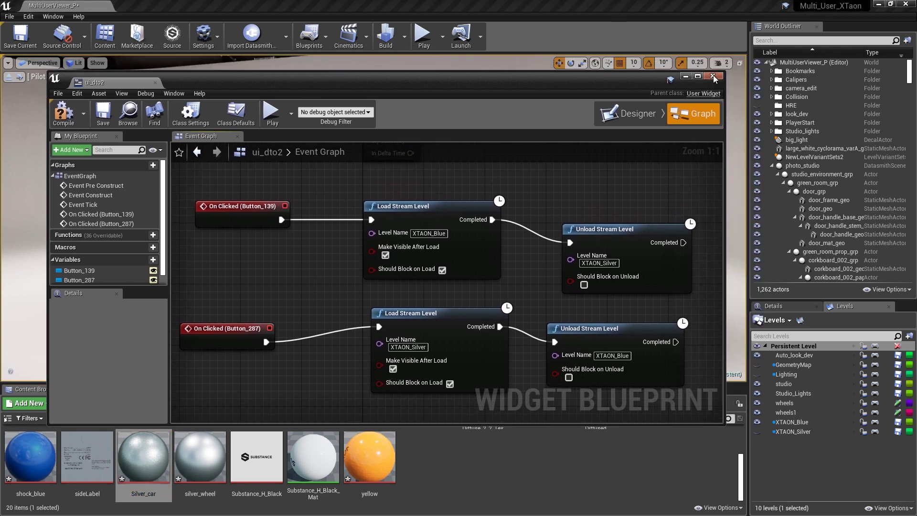
{"action": "left_click", "coordinate": [103, 114]}
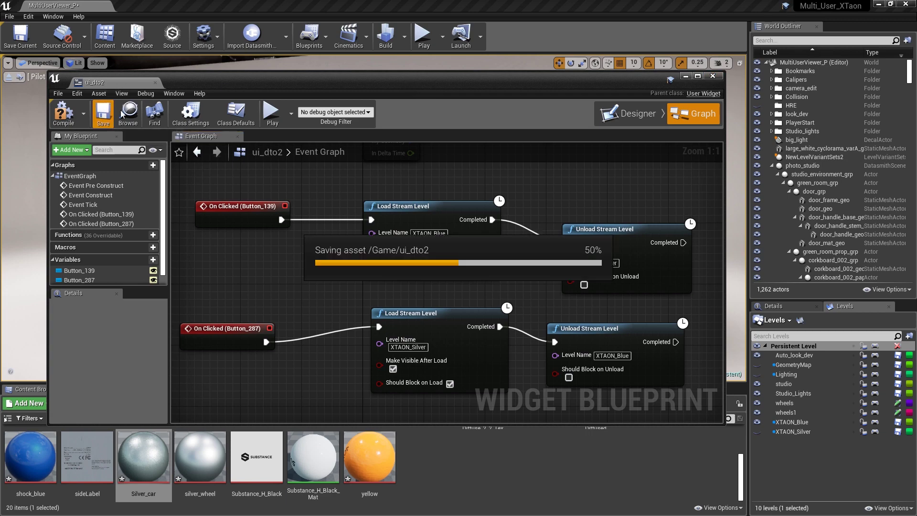
{"action": "left_click", "coordinate": [712, 76]}
Play the level in the editor, move around the studio to check the car for the widget's buttons, and end the play session
{"action": "left_click", "coordinate": [420, 42]}
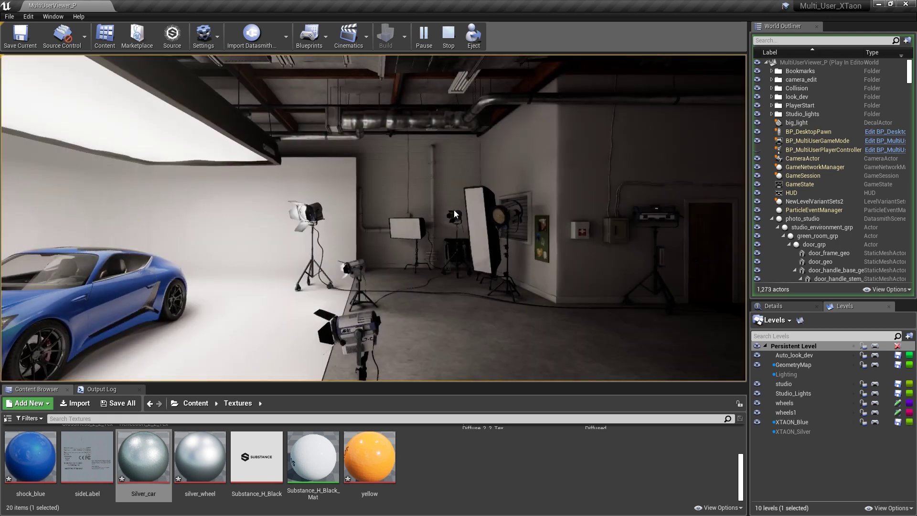
{"action": "right_click_drag", "start_coordinate": [454, 211], "coordinate": [214, 272]}
{"action": "key", "text": "w"}
{"action": "key", "text": "w"}
{"action": "key", "text": "1"}
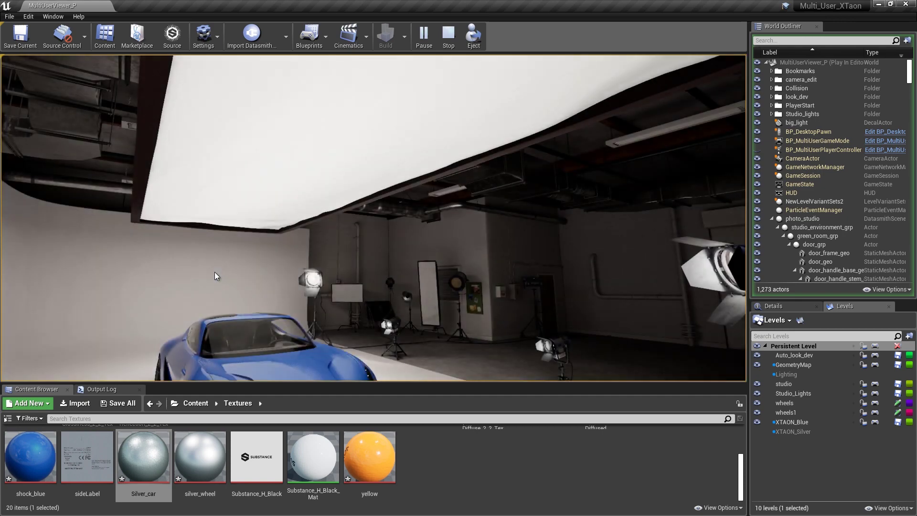
{"action": "key", "text": "2"}
{"action": "key", "text": "3"}
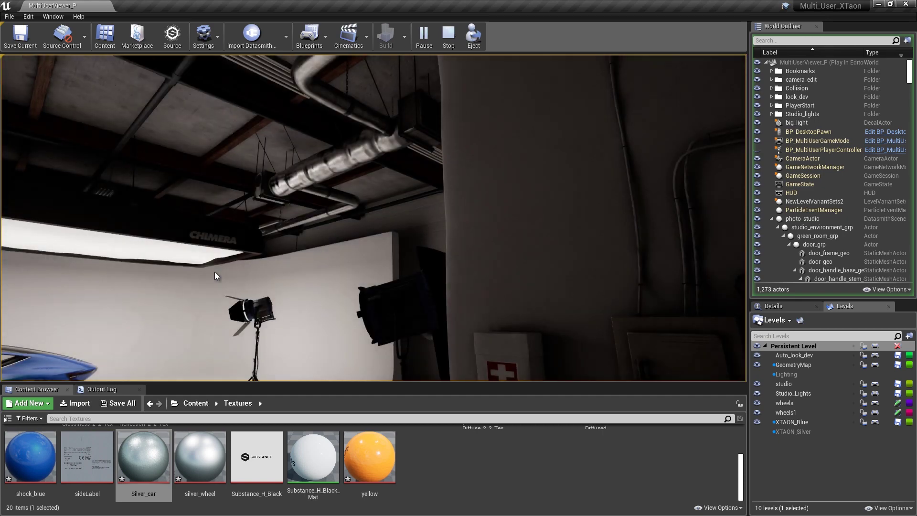
{"action": "key", "text": "4"}
{"action": "right_click_drag", "start_coordinate": [434, 243], "coordinate": [471, 246]}
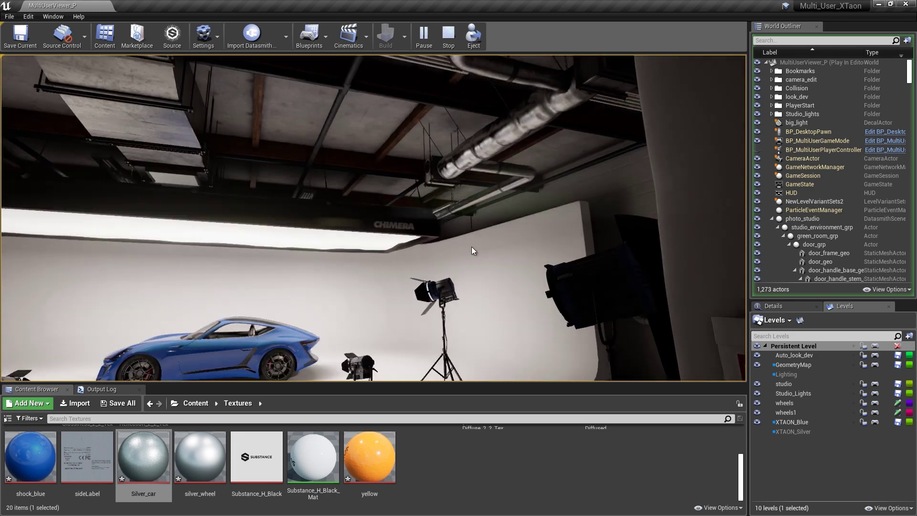
{"action": "right_click_drag", "start_coordinate": [330, 283], "coordinate": [294, 326]}
{"action": "left_click_drag", "start_coordinate": [427, 269], "coordinate": [369, 311]}
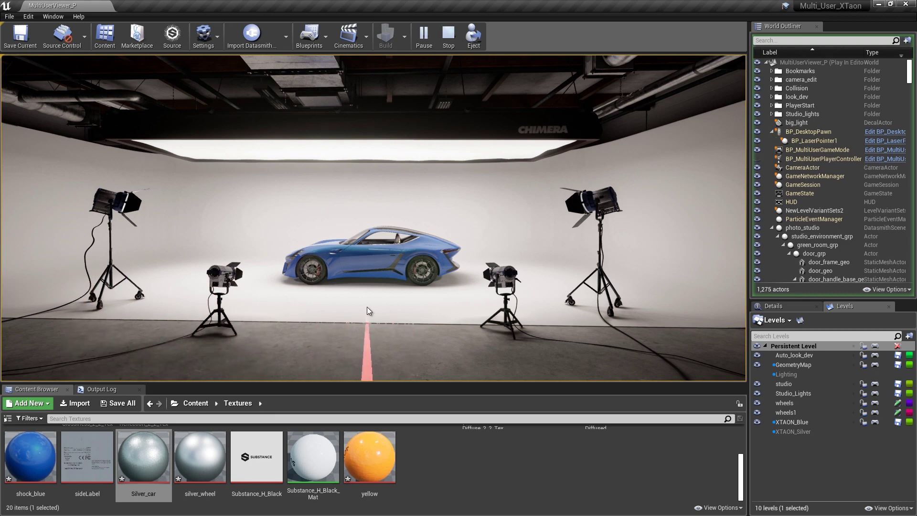
{"action": "mouse_move", "coordinate": [367, 306]}
{"action": "right_mouse_down"}
{"action": "mouse_move", "coordinate": [366, 295]}
{"action": "mouse_move", "coordinate": [365, 305]}
{"action": "right_mouse_up"}
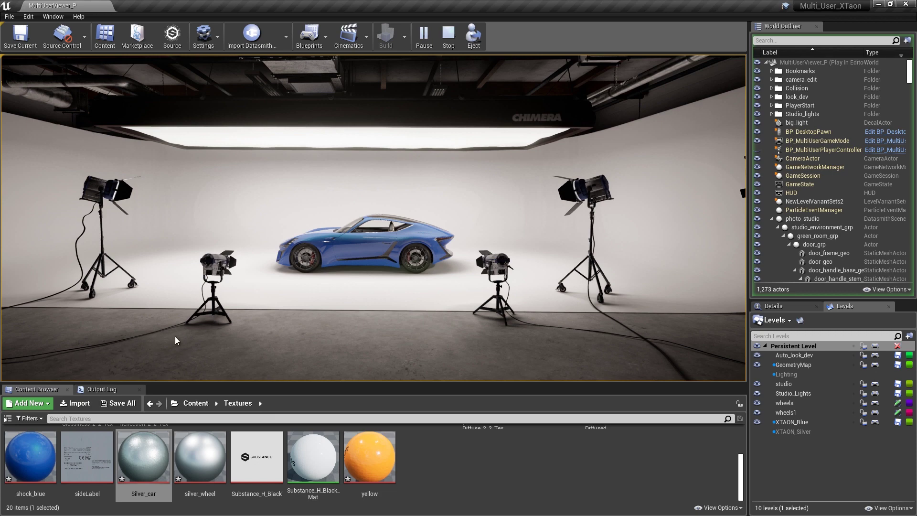
{"action": "key", "text": "Escape"}
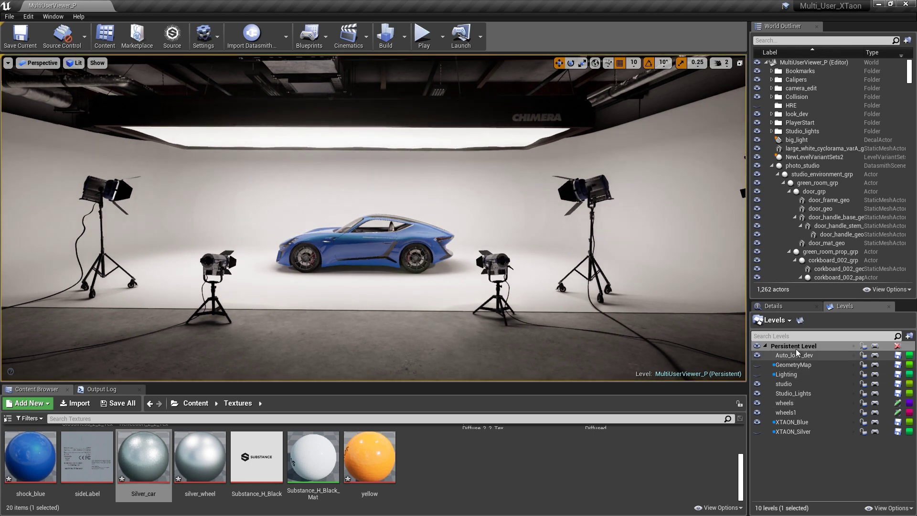
Open the MultiUserViewer_P level blueprint and examine its event graph through to the end of the Hide loading screens section
{"action": "left_click", "coordinate": [325, 37]}
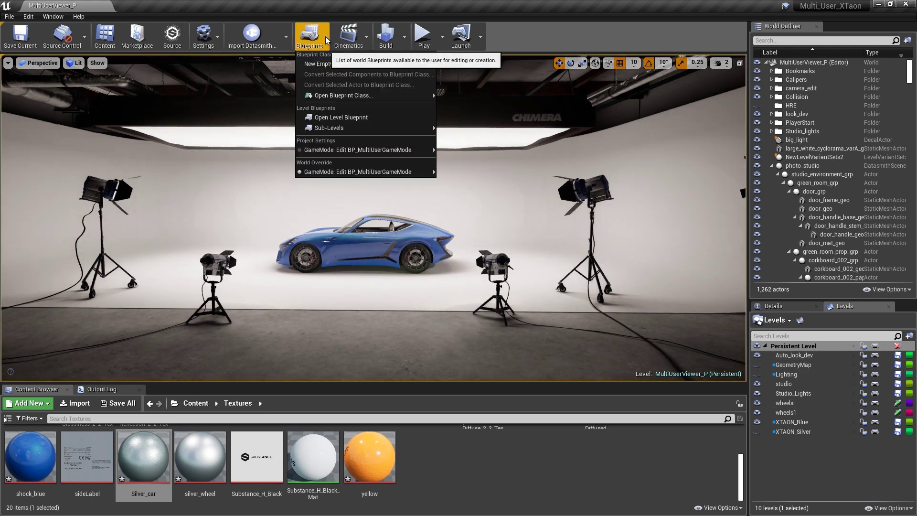
{"action": "left_click", "coordinate": [343, 115]}
{"action": "right_click_drag", "start_coordinate": [282, 310], "coordinate": [475, 287]}
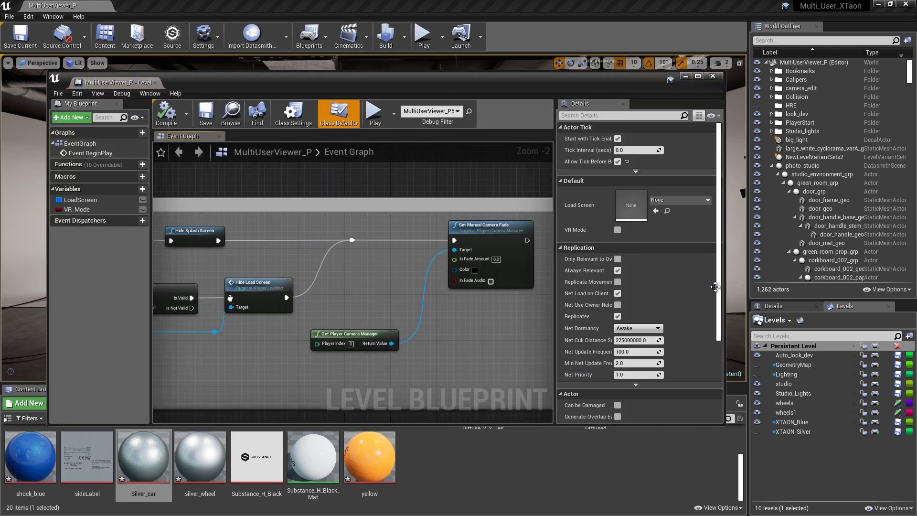
{"action": "right_click_drag", "start_coordinate": [186, 296], "coordinate": [366, 294]}
{"action": "scroll", "coordinate": [214, 309], "scroll_direction": "down", "scroll_amount": 3}
{"action": "right_click_drag", "start_coordinate": [238, 323], "coordinate": [421, 312]}
{"action": "right_click_drag", "start_coordinate": [200, 316], "coordinate": [457, 300]}
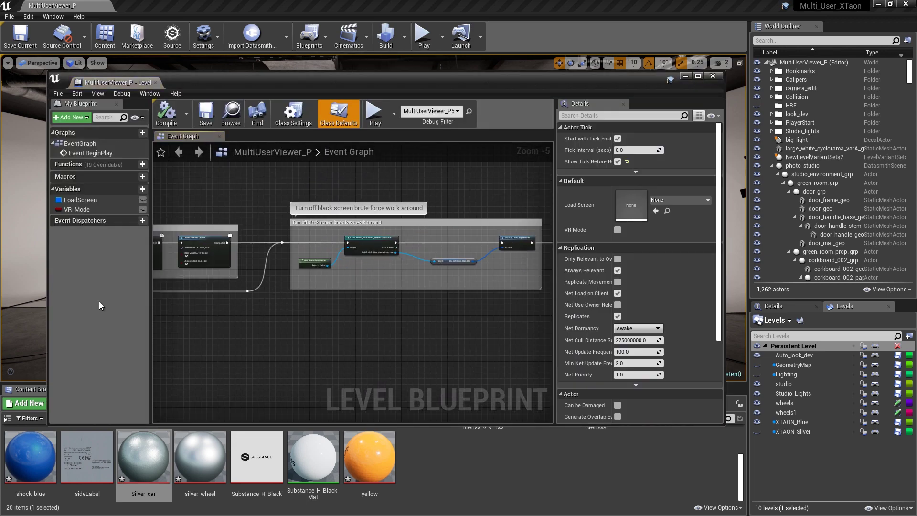
{"action": "right_click_drag", "start_coordinate": [235, 305], "coordinate": [483, 301]}
{"action": "right_click_drag", "start_coordinate": [184, 312], "coordinate": [514, 319]}
{"action": "right_click_drag", "start_coordinate": [896, 348], "coordinate": [127, 319]}
{"action": "right_click_drag", "start_coordinate": [496, 319], "coordinate": [234, 321]}
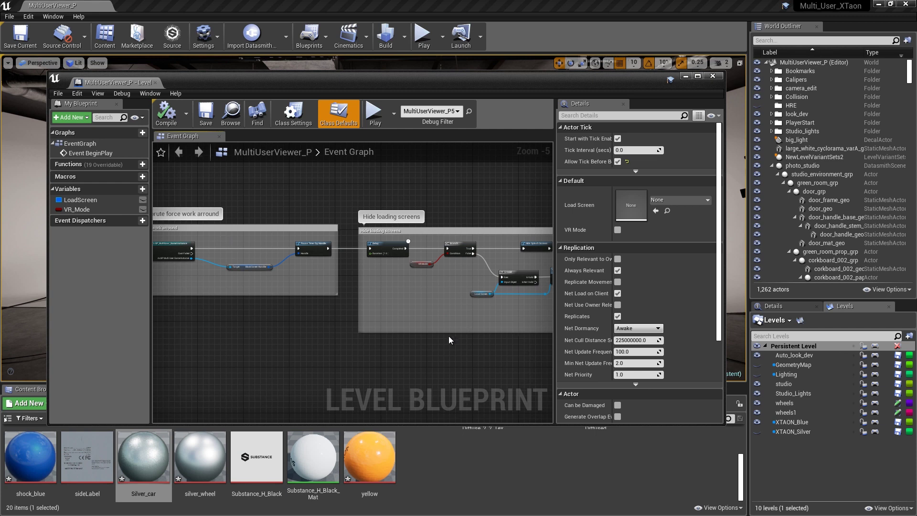
{"action": "right_click_drag", "start_coordinate": [466, 338], "coordinate": [249, 339]}
{"action": "right_click_drag", "start_coordinate": [434, 343], "coordinate": [302, 344]}
Add a Create Widget node with class ui_dto2 to the execution output of the Set Manual Camera Fade node
{"action": "scroll", "coordinate": [349, 311], "scroll_direction": "up", "scroll_amount": 3}
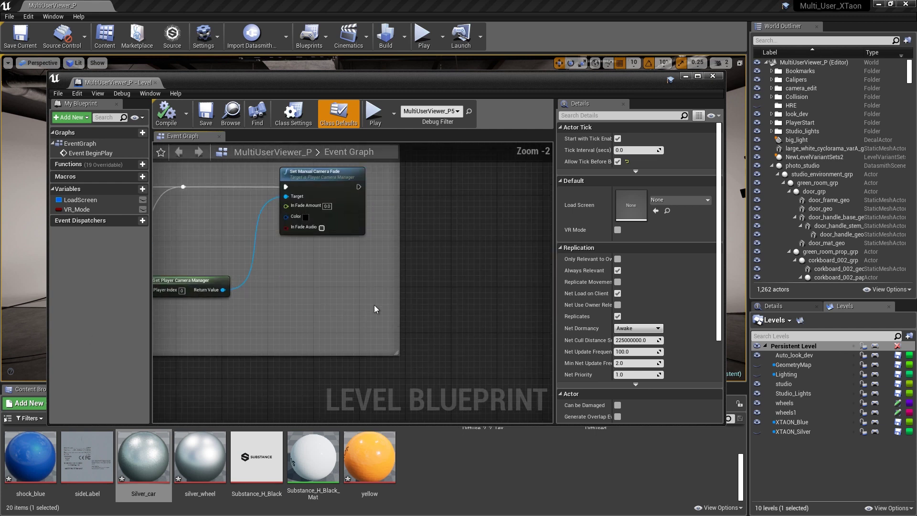
{"action": "right_click_drag", "start_coordinate": [437, 259], "coordinate": [401, 329]}
{"action": "right_click_drag", "start_coordinate": [424, 286], "coordinate": [435, 270]}
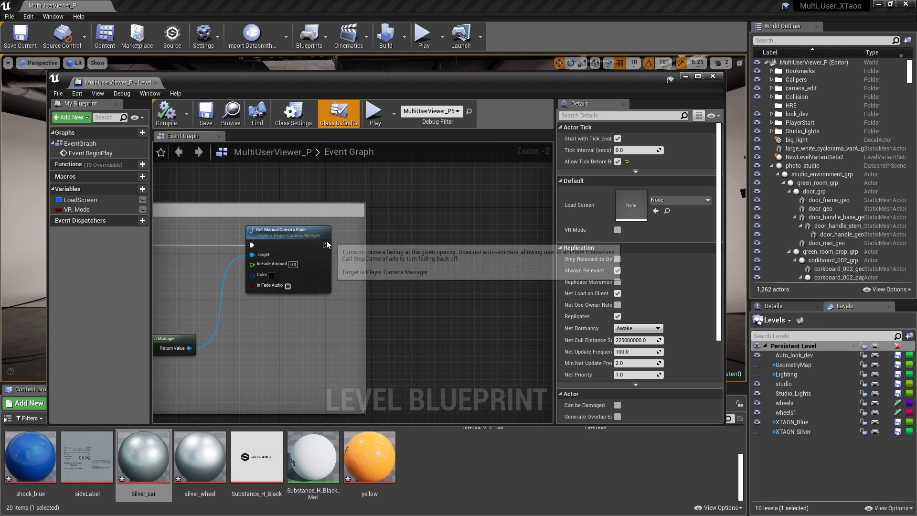
{"action": "left_click_drag", "start_coordinate": [325, 245], "coordinate": [414, 256]}
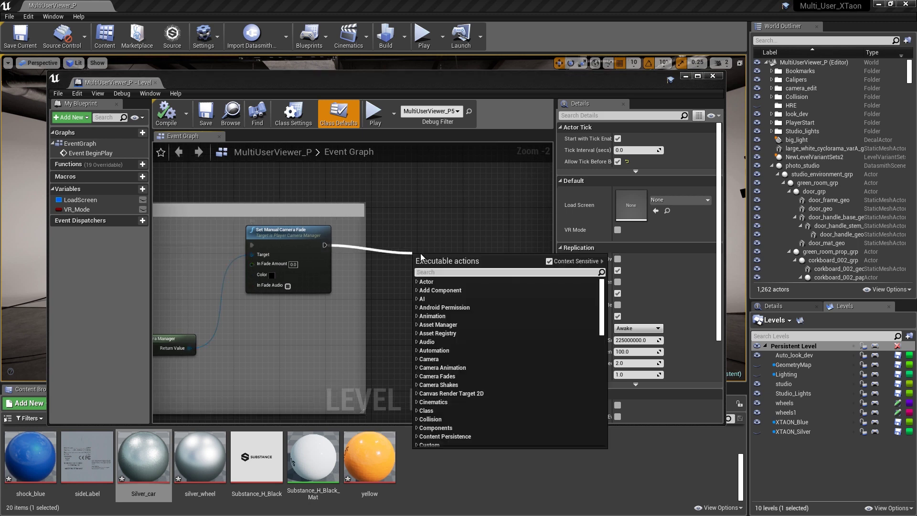
{"action": "type", "text": "cre"}
{"action": "key", "text": "Down"}
{"action": "key", "text": "Down"}
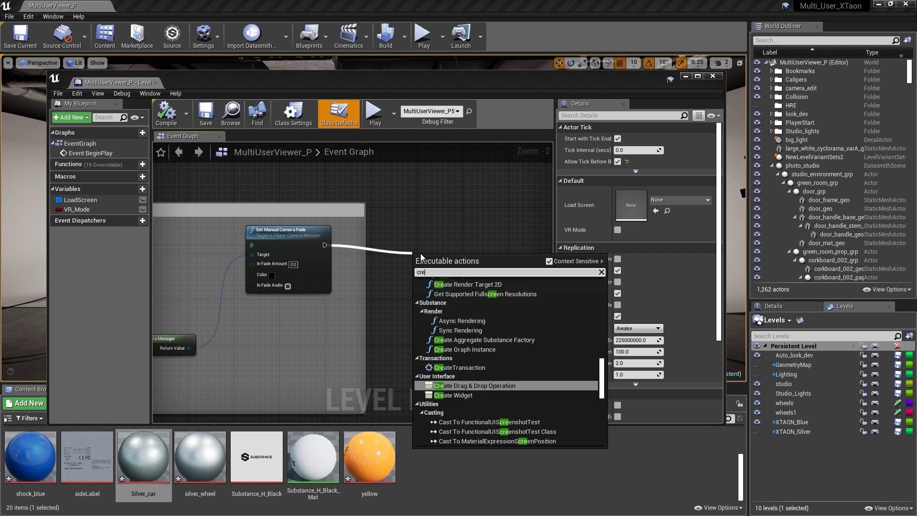
{"action": "key", "text": "Return"}
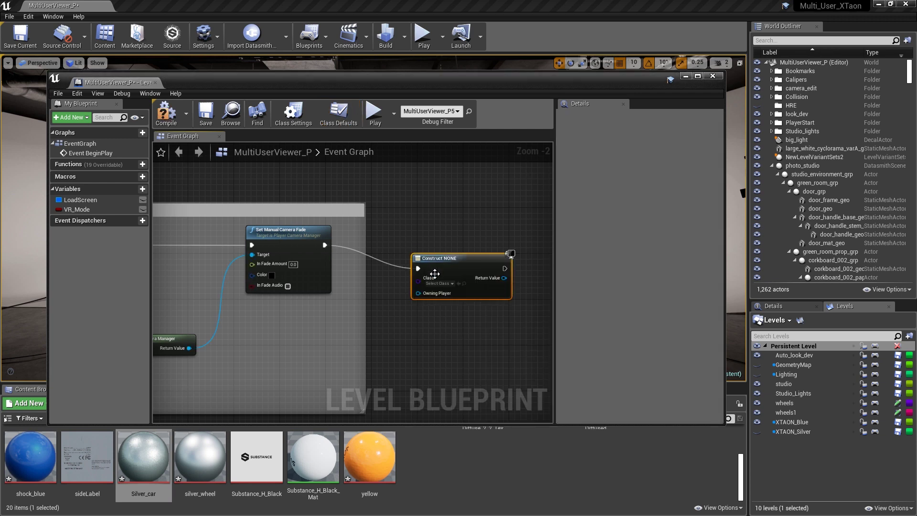
{"action": "left_click", "coordinate": [438, 283]}
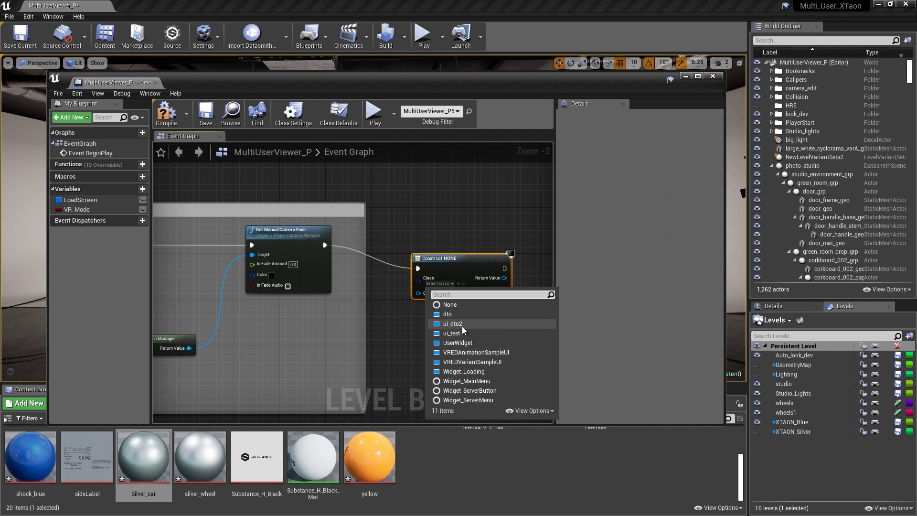
{"action": "left_click", "coordinate": [463, 327]}
{"action": "left_click_drag", "start_coordinate": [442, 259], "coordinate": [413, 242]}
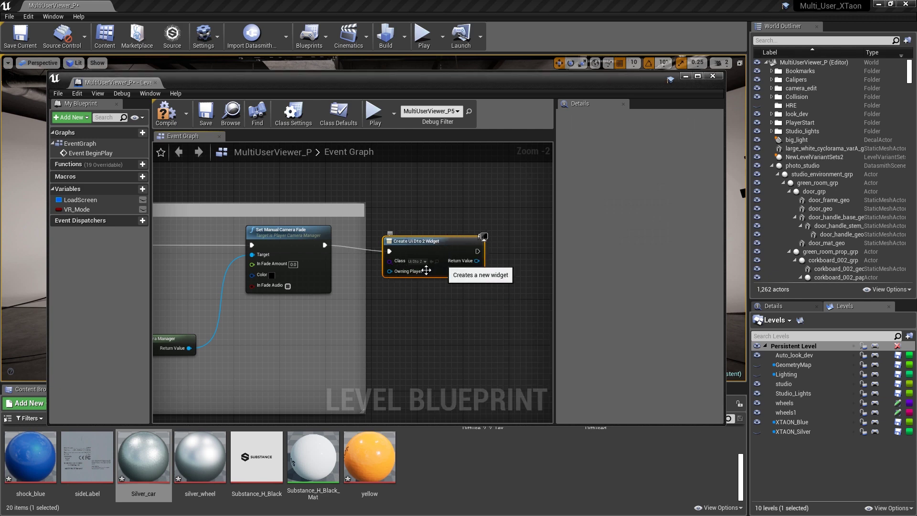
Add an Add to Viewport node to the execution output of the ui_dto2 create widget node
{"action": "left_click_drag", "start_coordinate": [477, 252], "coordinate": [513, 261]}
{"action": "type", "text": "add"}
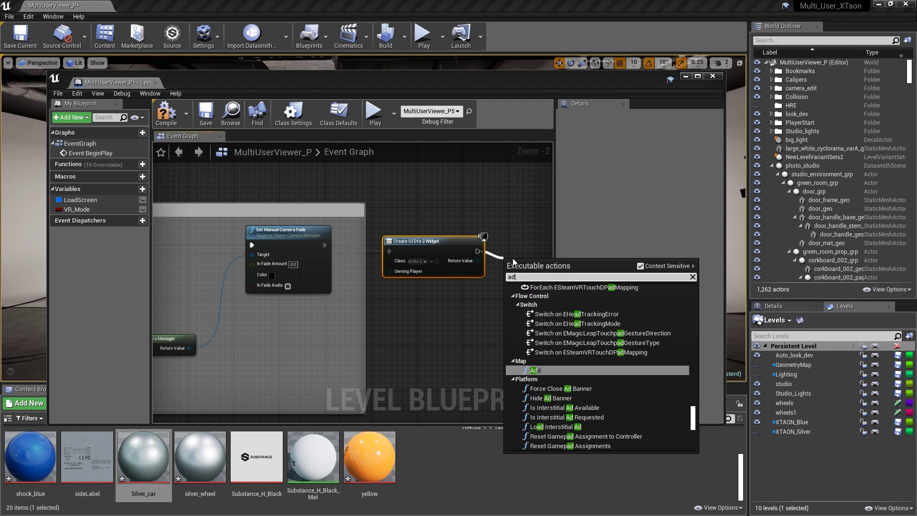
{"action": "key", "text": "Up"}
{"action": "key", "text": "Up"}
{"action": "key", "text": "Up"}
{"action": "key", "text": "Up"}
{"action": "key", "text": "Up"}
{"action": "key", "text": "Up"}
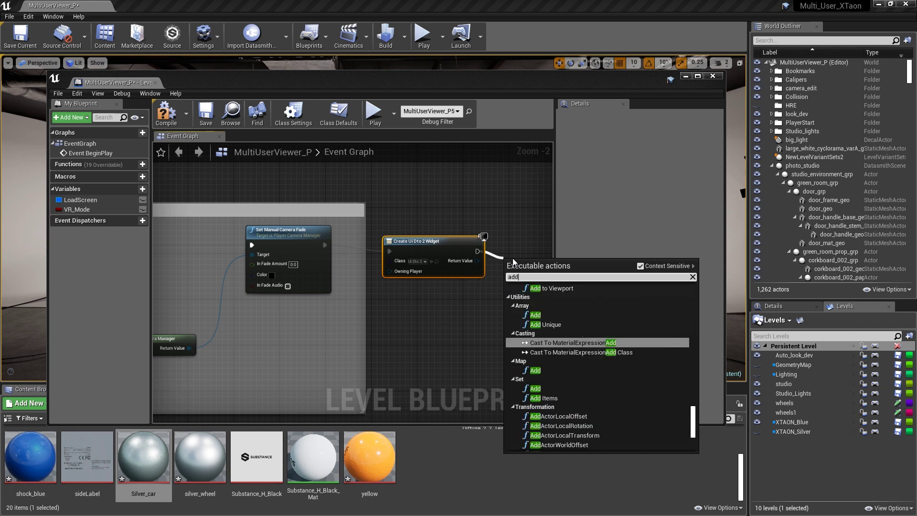
{"action": "key", "text": "Down"}
{"action": "key", "text": "Return"}
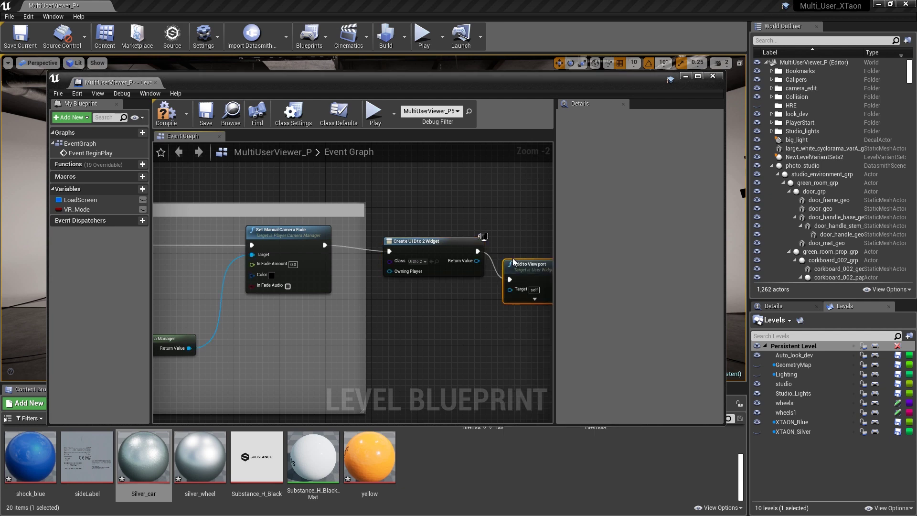
Connect the create widget node's Return Value to the Add to Viewport Target, and save and close the level blueprint
{"action": "left_click_drag", "start_coordinate": [434, 245], "coordinate": [377, 247]}
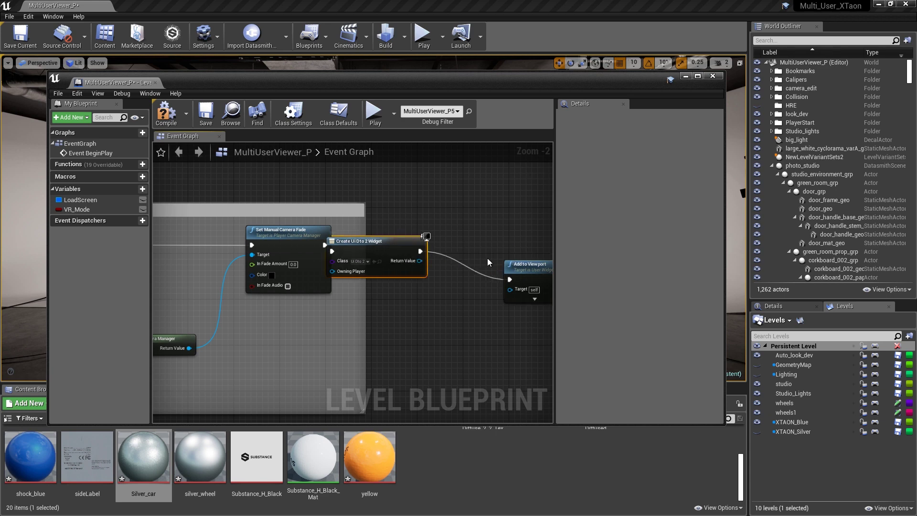
{"action": "left_click_drag", "start_coordinate": [528, 267], "coordinate": [517, 238]}
{"action": "left_click_drag", "start_coordinate": [420, 261], "coordinate": [499, 261]}
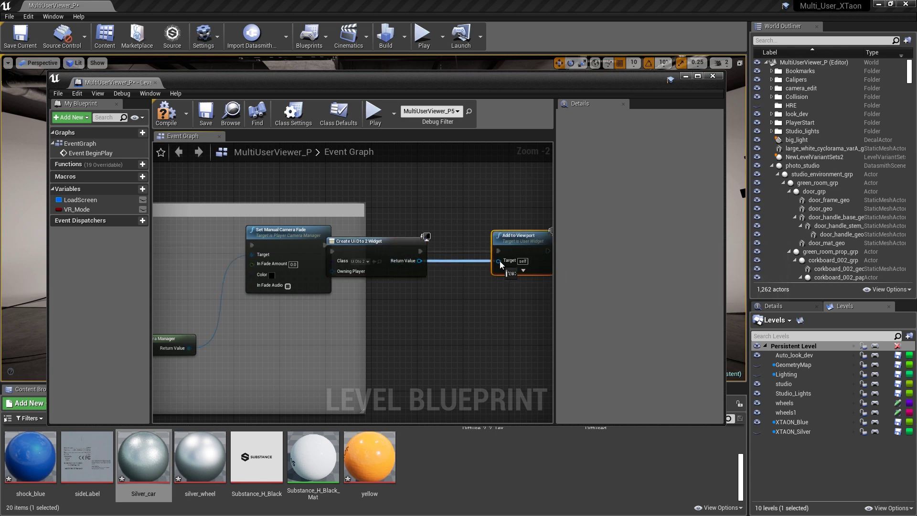
{"action": "left_click", "coordinate": [205, 114]}
{"action": "left_click", "coordinate": [712, 76]}
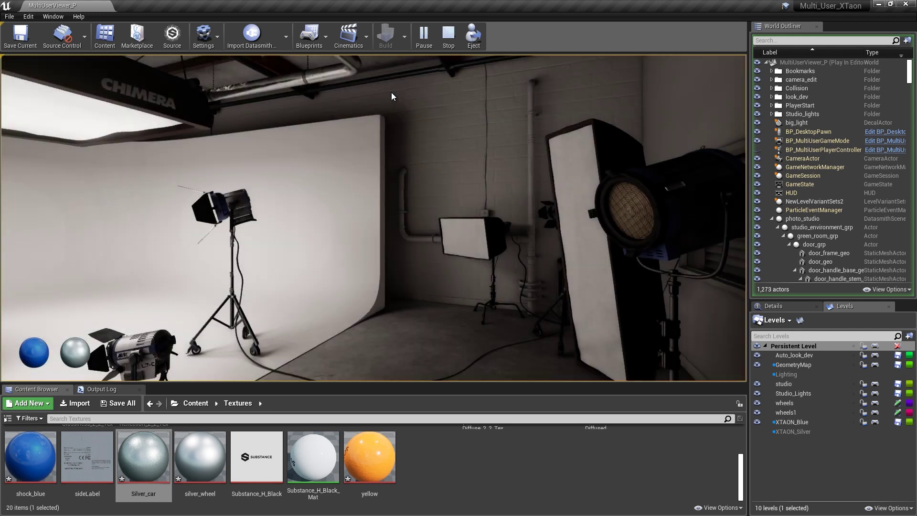
Play the level, switch the car to silver and back to blue with the widget's buttons, and view the car from closer up
{"action": "left_click_drag", "start_coordinate": [348, 215], "coordinate": [234, 243]}
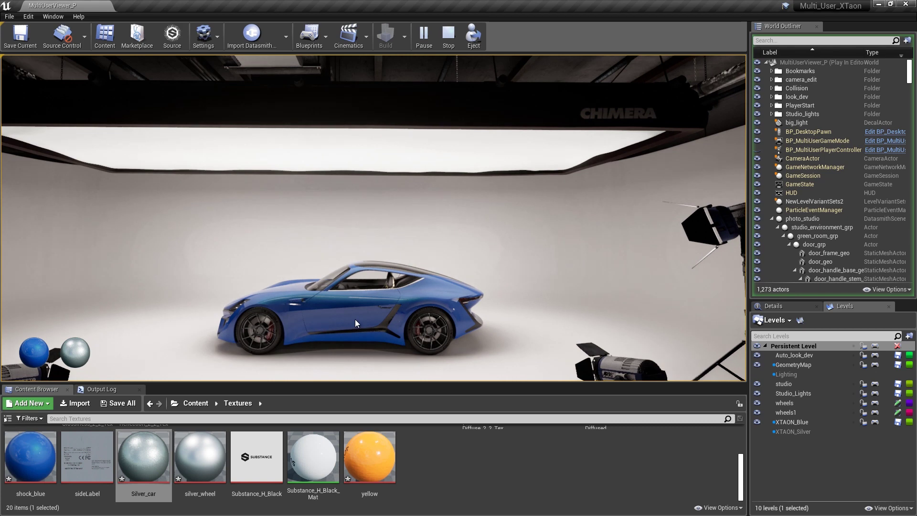
{"action": "left_click", "coordinate": [82, 358]}
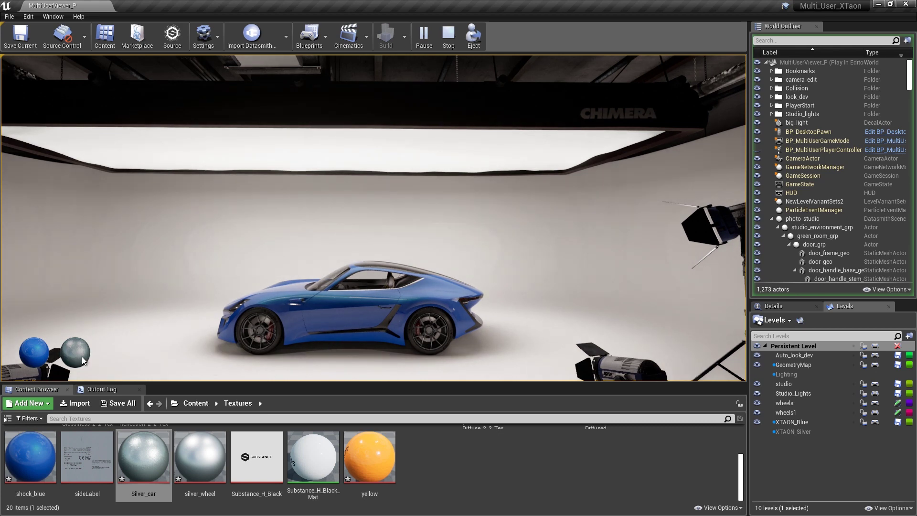
{"action": "left_click", "coordinate": [75, 353]}
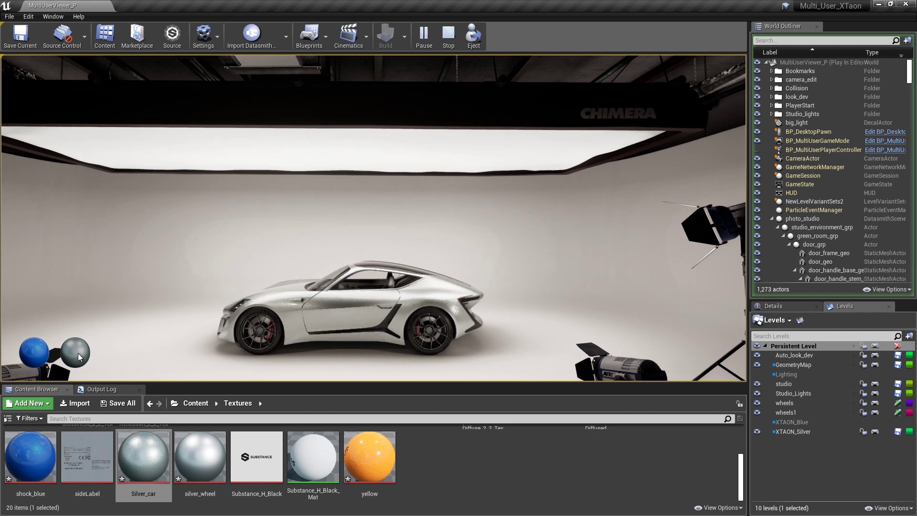
{"action": "left_click_drag", "start_coordinate": [334, 337], "coordinate": [364, 336]}
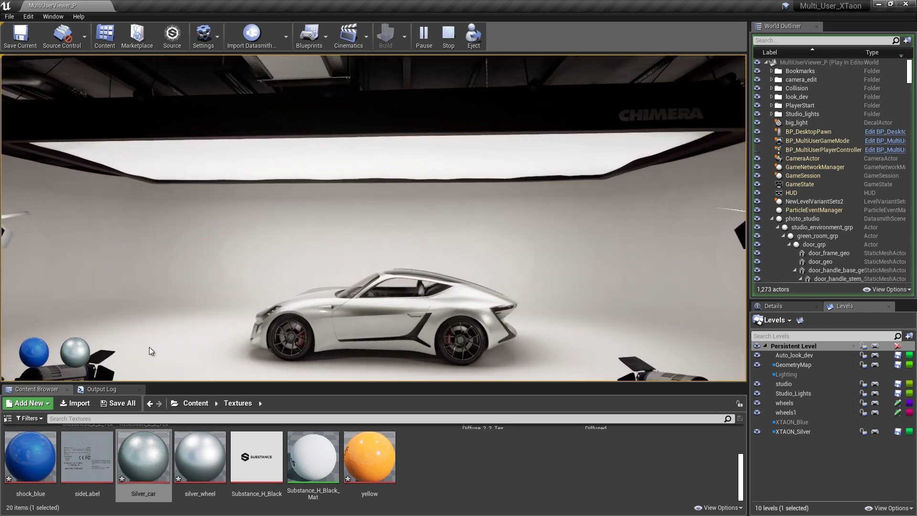
{"action": "left_click", "coordinate": [32, 353]}
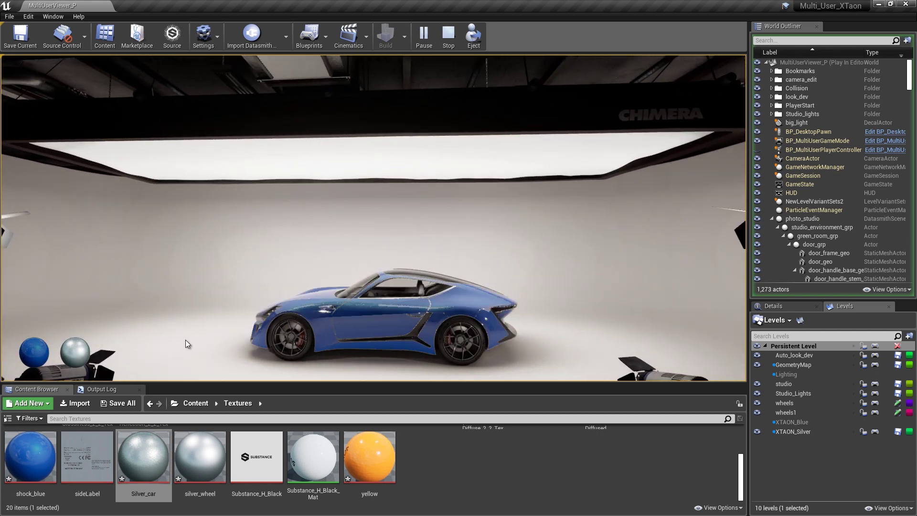
{"action": "left_click_drag", "start_coordinate": [434, 335], "coordinate": [433, 344]}
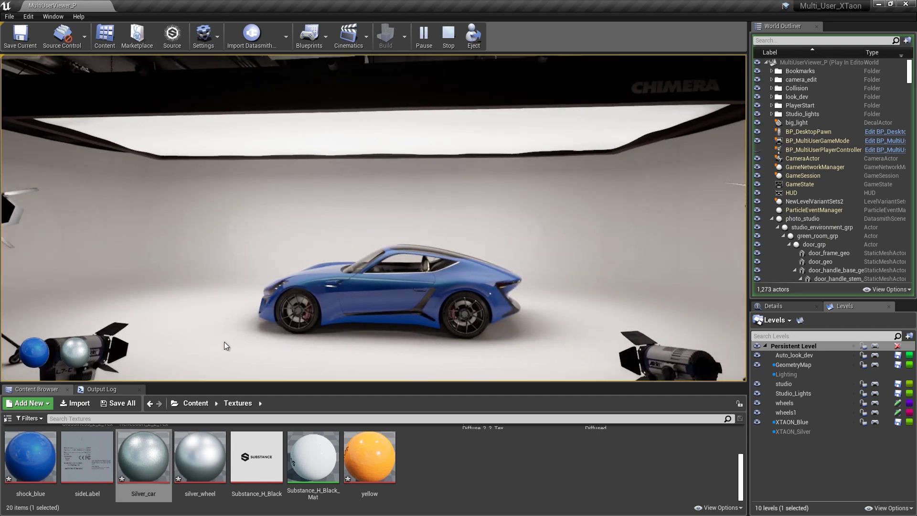
{"action": "left_click_drag", "start_coordinate": [150, 350], "coordinate": [205, 348]}
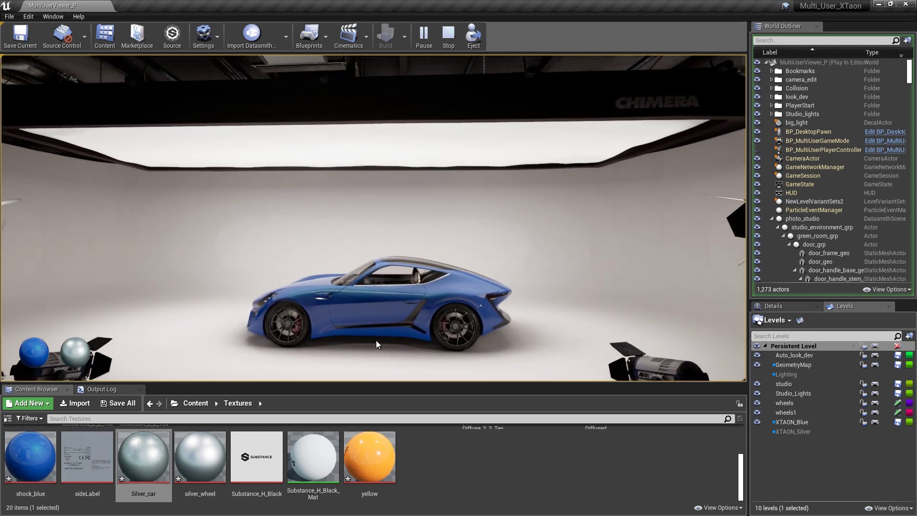
{"action": "left_click_drag", "start_coordinate": [376, 348], "coordinate": [449, 73]}
{"action": "key", "text": "s"}
{"action": "left_click_drag", "start_coordinate": [425, 70], "coordinate": [399, 347]}
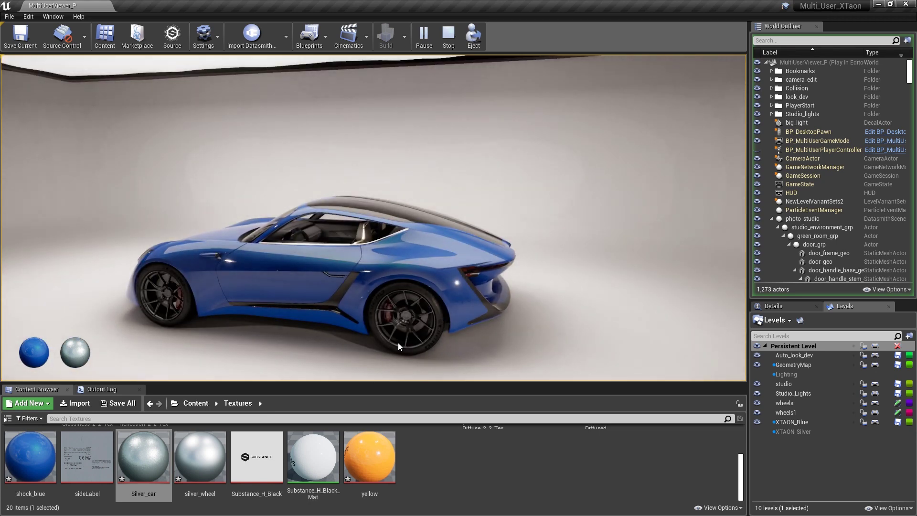